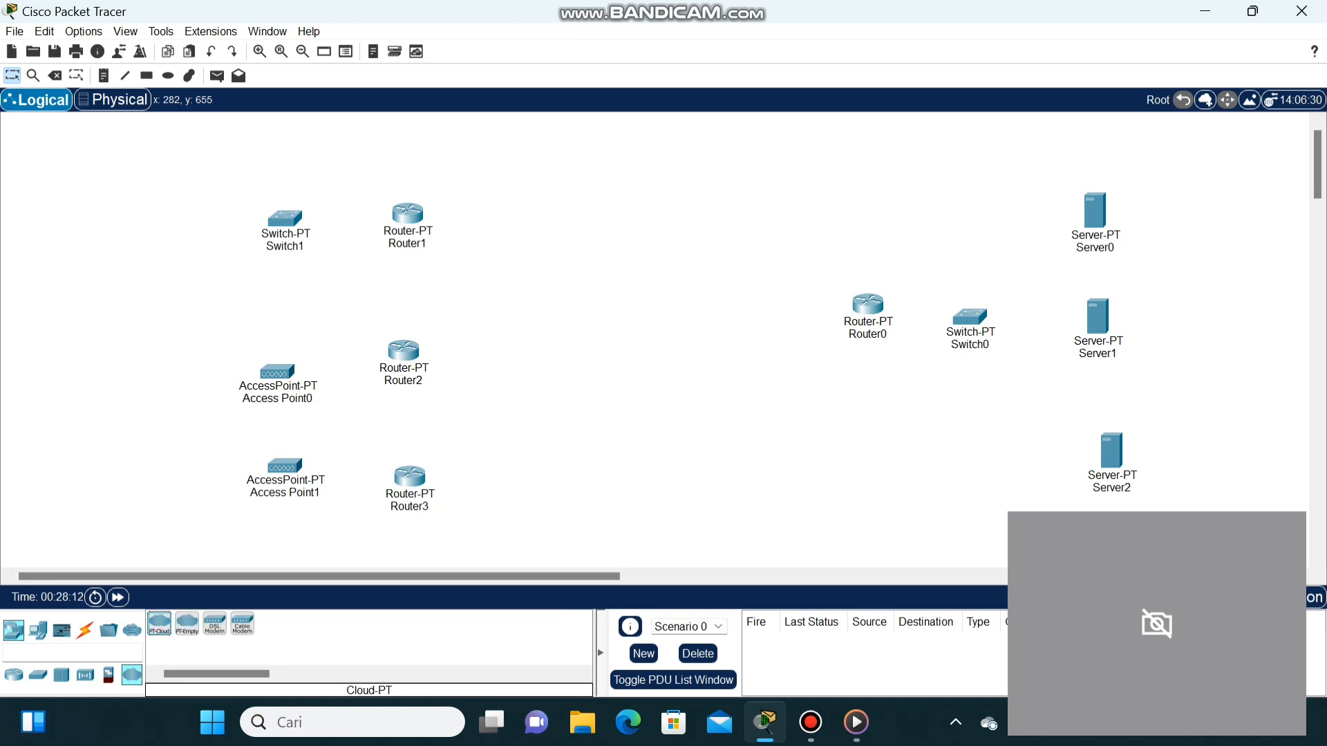
# - Place a Cloud-PT to the left of Router0 and a Cable-Modem-PT beside each of Router1, Router2 and Router3
pyautogui.click(160, 624)
pyautogui.click(701, 334)
pyautogui.click(543, 228)
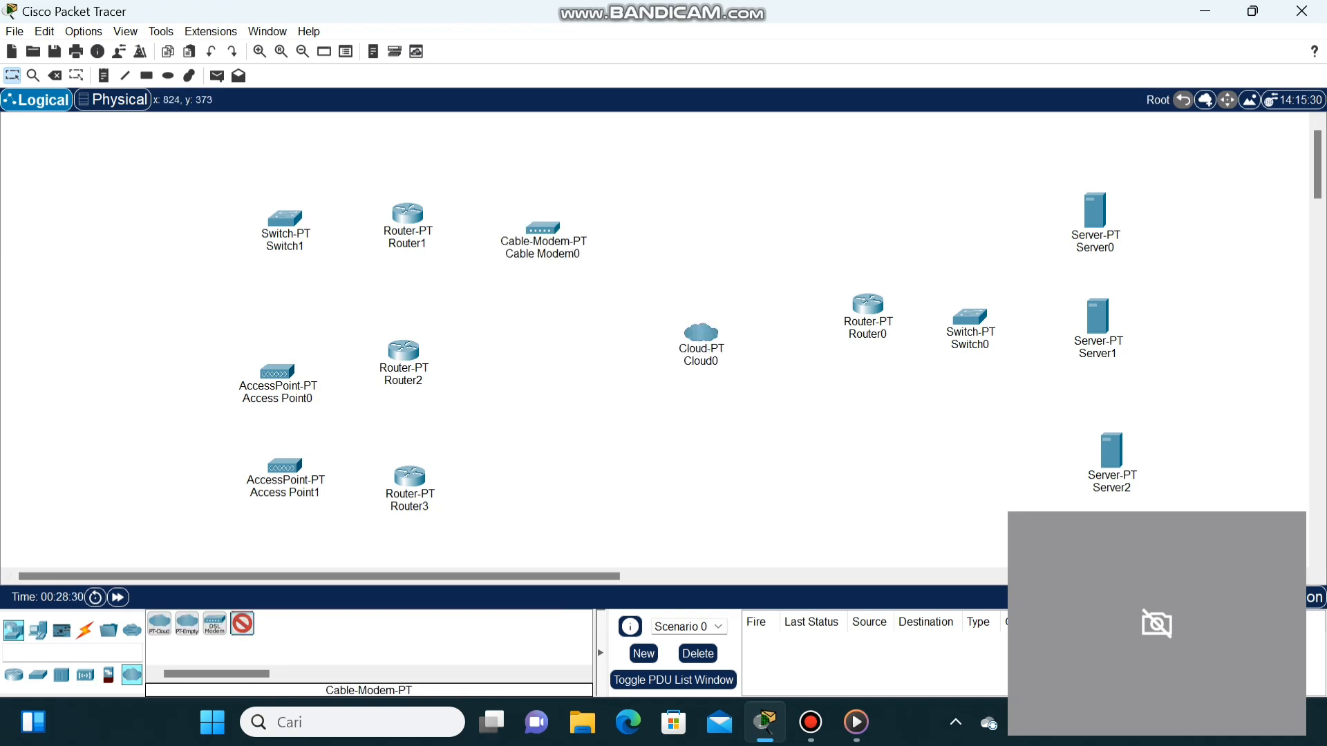
pyautogui.click(556, 354)
pyautogui.click(560, 474)
# - Connect Switch0 to Server0 with a copper straight-through cable
pyautogui.click(84, 630)
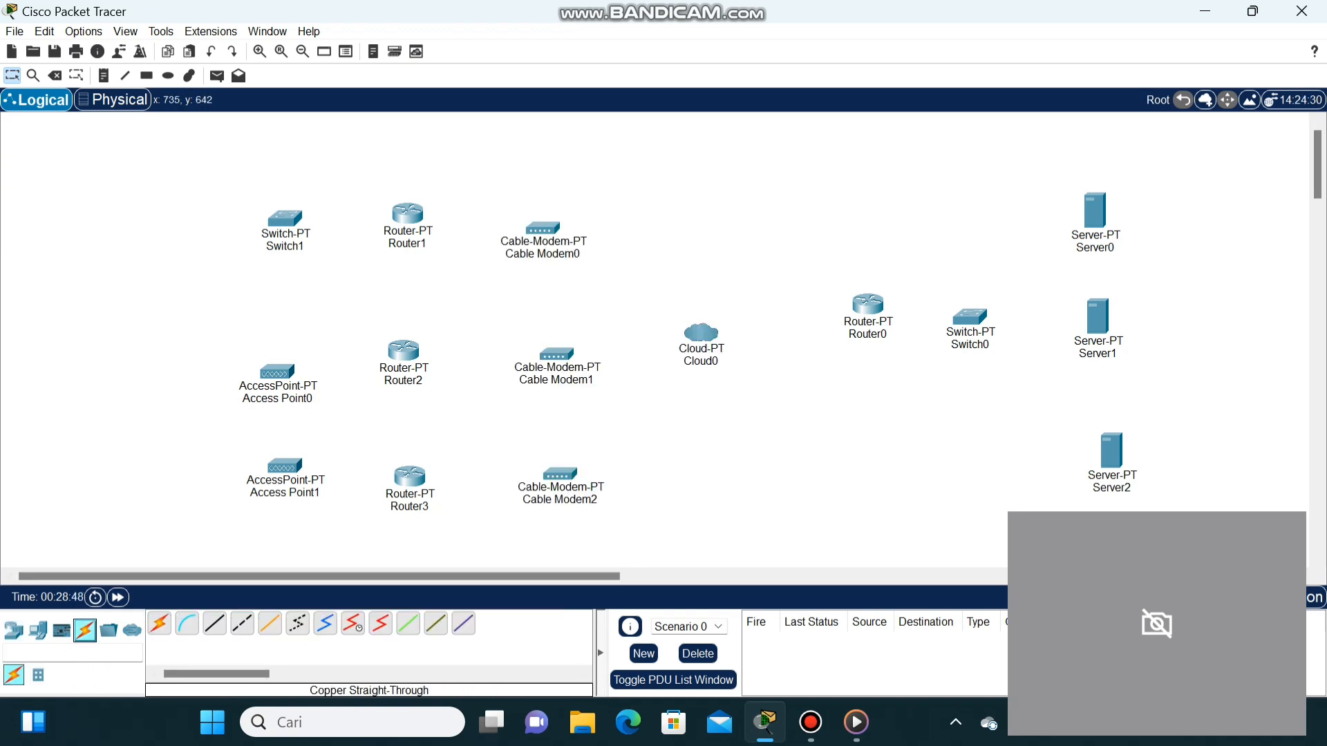
pyautogui.click(214, 624)
pyautogui.click(970, 317)
pyautogui.click(1094, 211)
pyautogui.click(1147, 231)
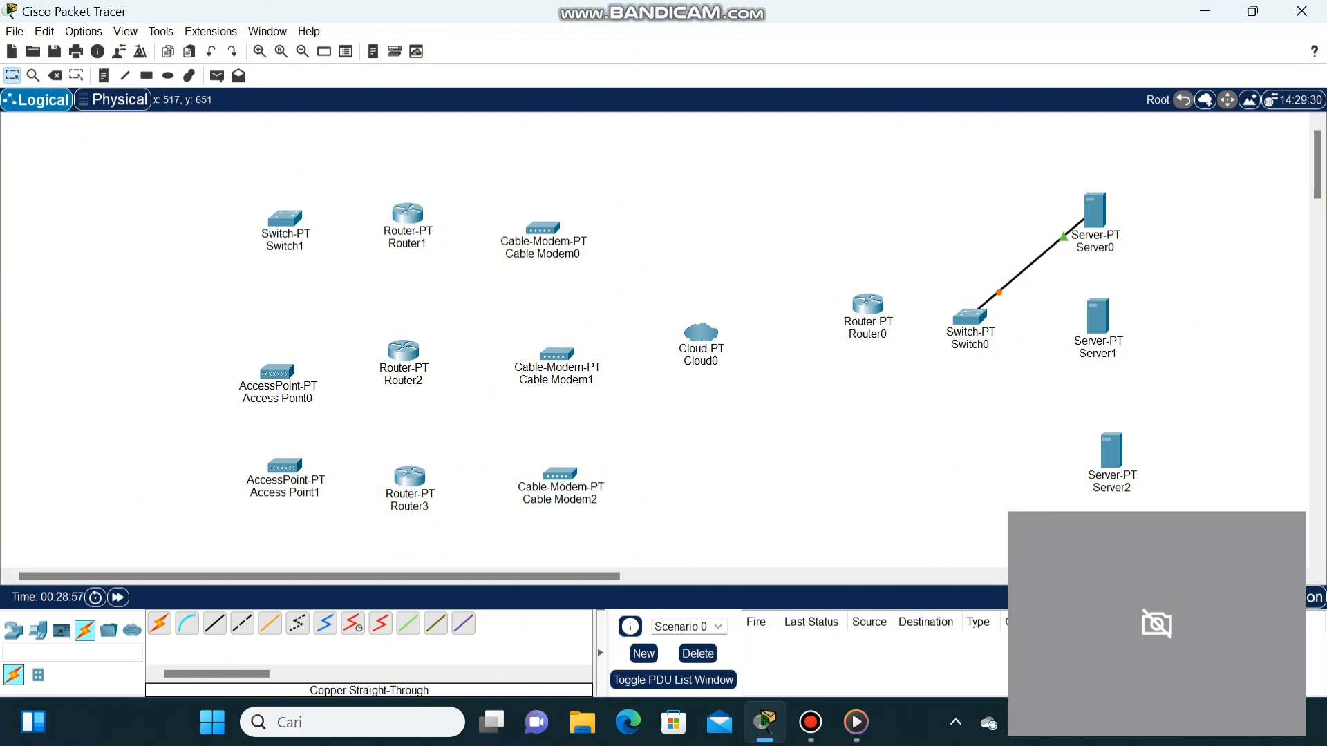
# - Connect Switch0 to Server1 with a copper straight-through cable
pyautogui.click(214, 624)
pyautogui.click(970, 317)
pyautogui.click(1022, 347)
pyautogui.click(1100, 318)
pyautogui.click(1147, 329)
# - Connect Switch0 to FastEthernet0 of Server2 with a copper straight-through cable
pyautogui.click(214, 624)
pyautogui.click(969, 316)
pyautogui.click(1029, 366)
pyautogui.click(1111, 451)
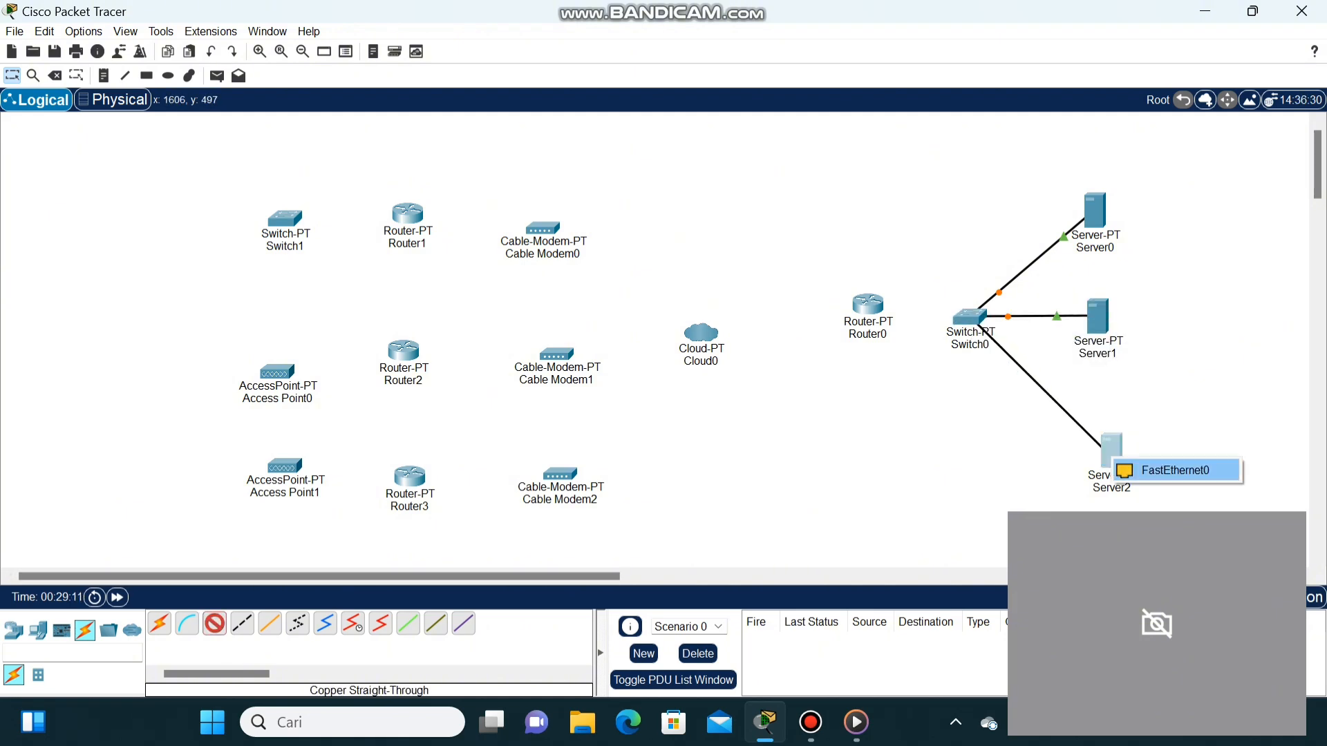
pyautogui.click(1161, 468)
pyautogui.click(1111, 450)
pyautogui.click(1183, 10)
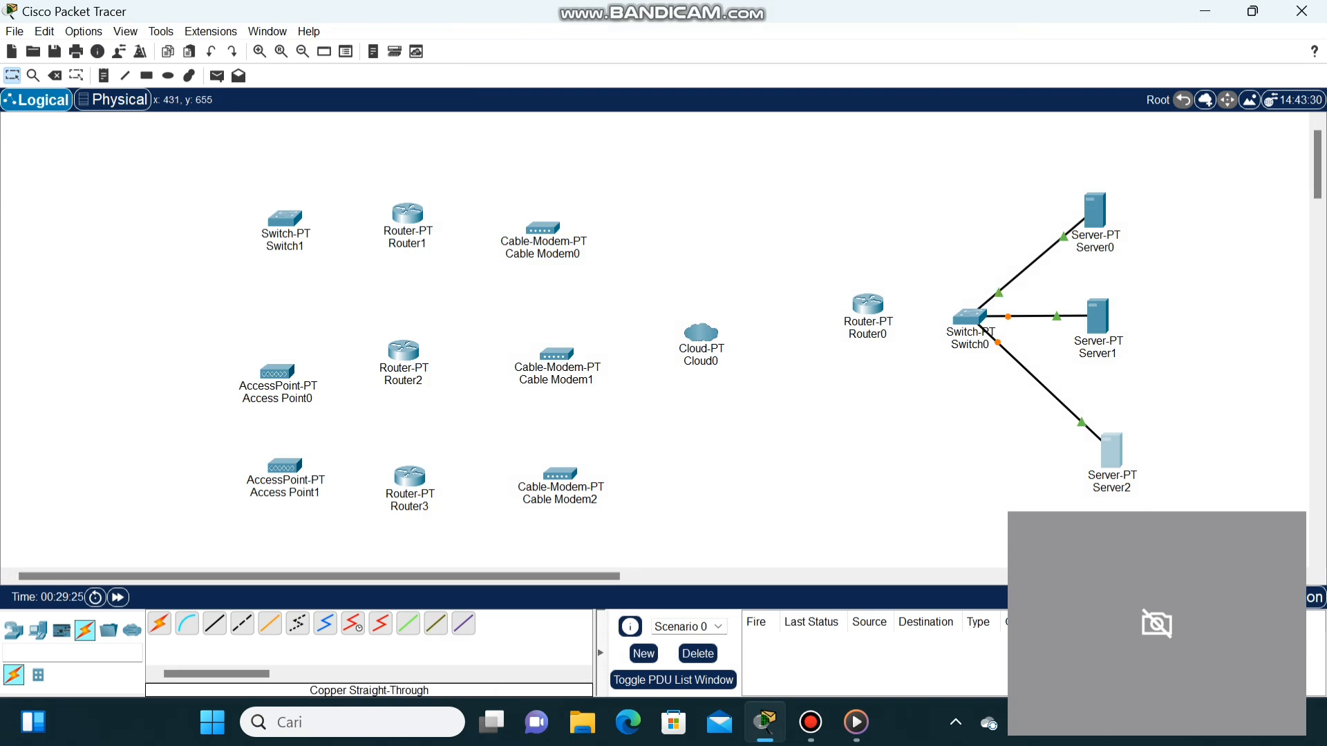
# - Connect Router0 to FastEthernet3/1 of Switch0 with a copper straight-through cable
pyautogui.click(214, 624)
pyautogui.click(868, 304)
pyautogui.click(913, 343)
pyautogui.click(968, 318)
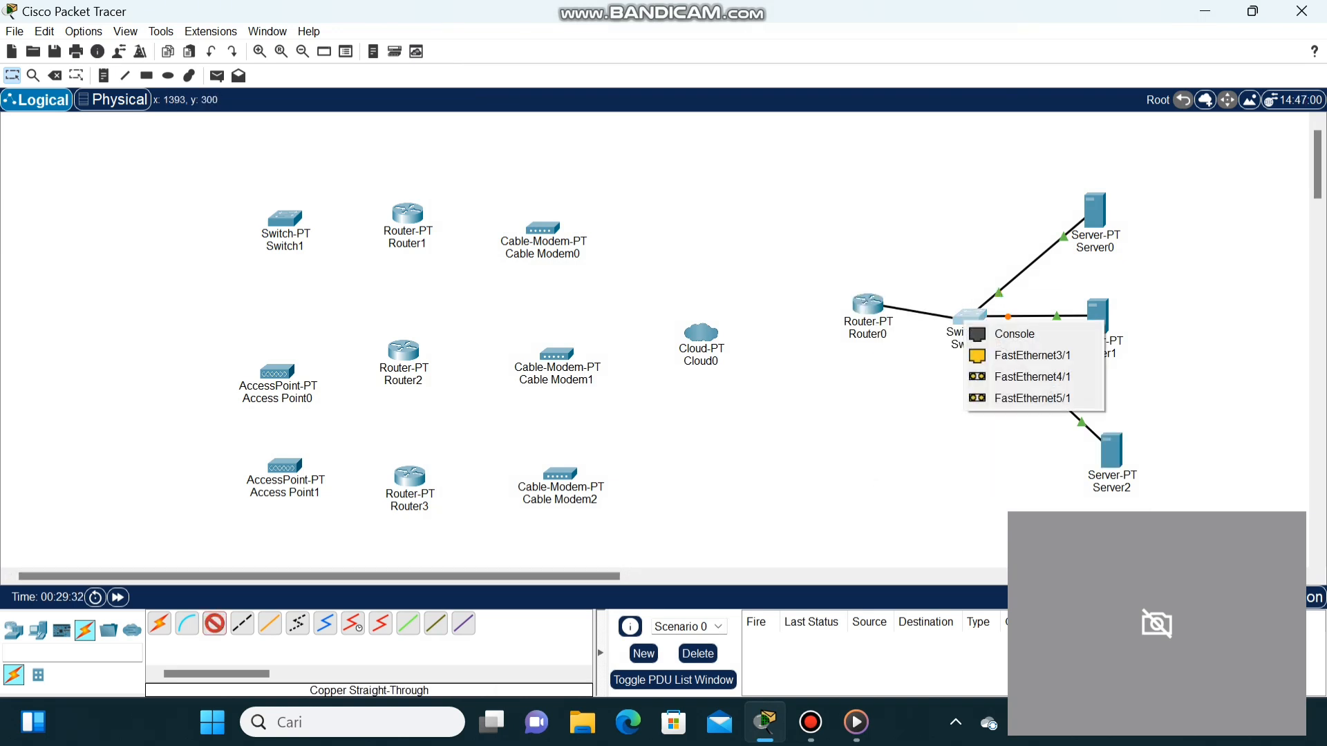
pyautogui.click(1032, 356)
# - Connect Cloud0 to Router0 with a copper straight-through cable
pyautogui.click(214, 624)
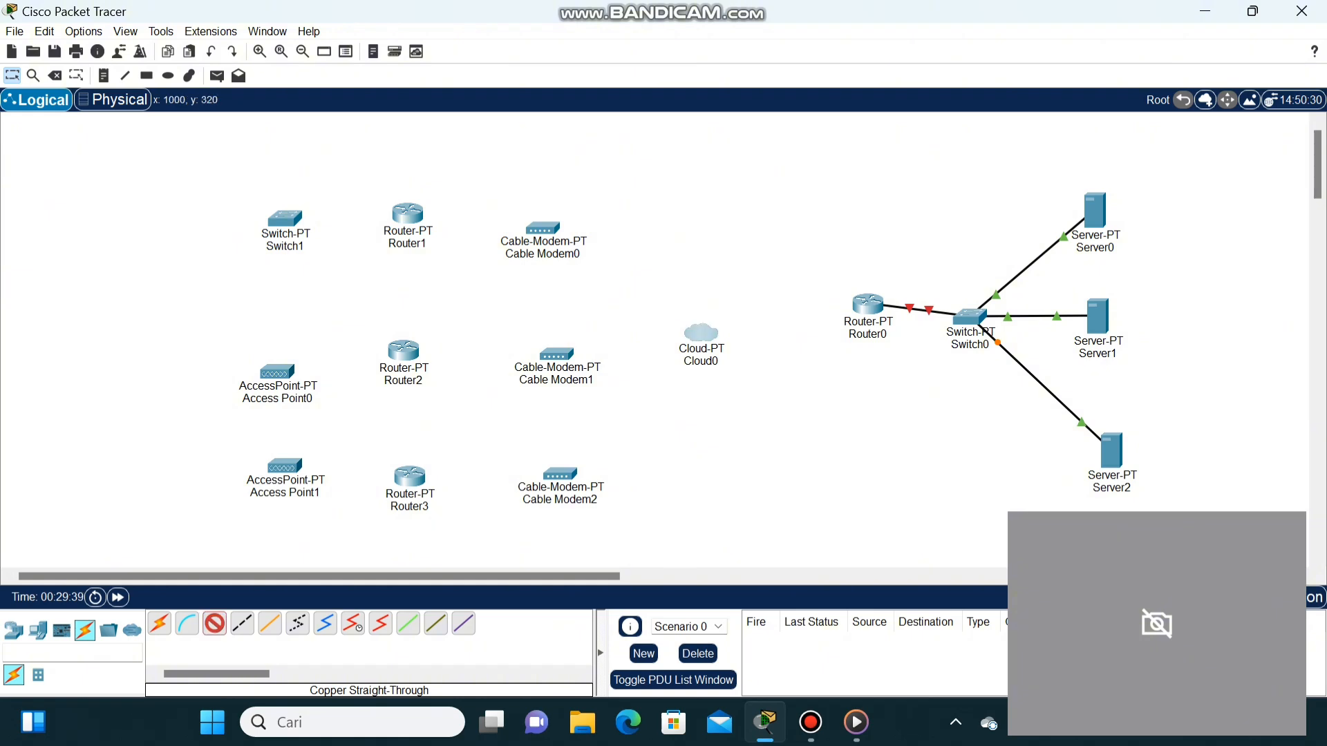
pyautogui.click(700, 332)
pyautogui.click(736, 475)
pyautogui.click(861, 309)
pyautogui.click(899, 325)
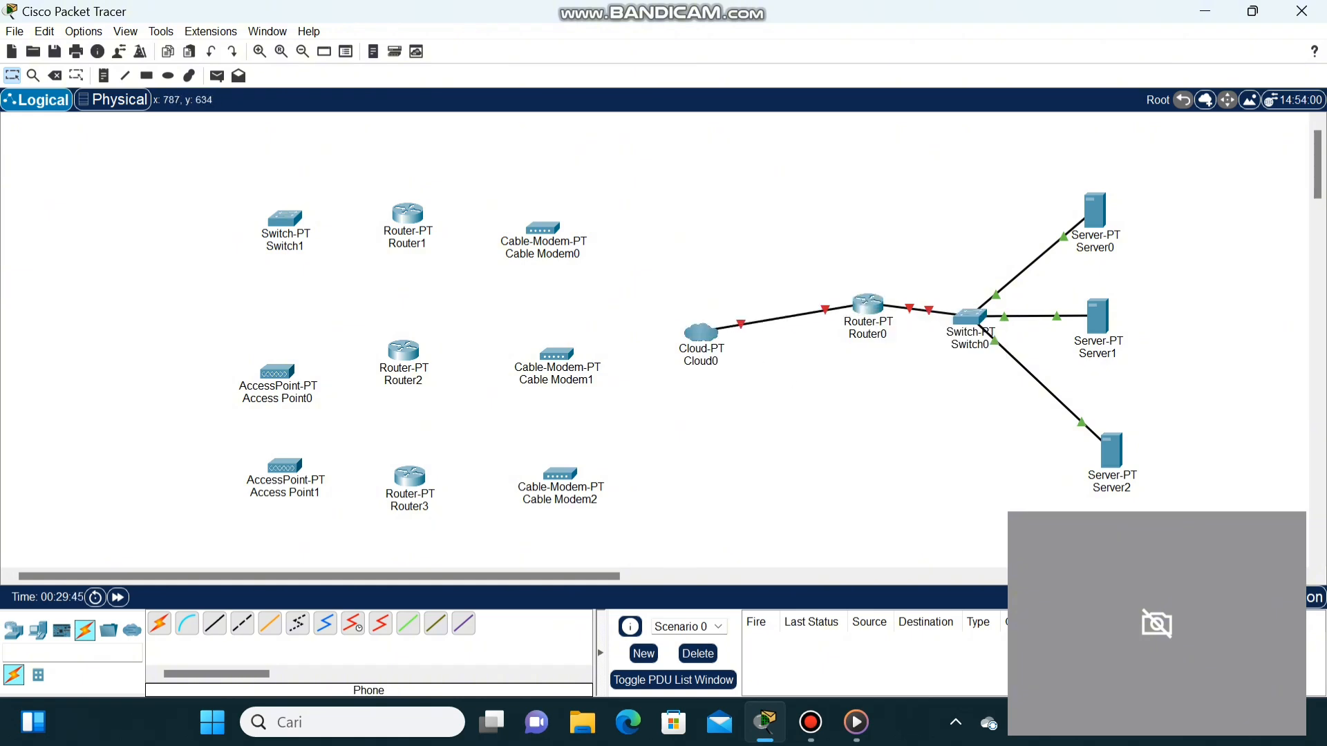
# - Connect Cable Modem2 to Coaxial7 of Cloud0 with a coaxial cable
pyautogui.click(324, 624)
pyautogui.click(556, 477)
pyautogui.click(604, 515)
pyautogui.click(699, 333)
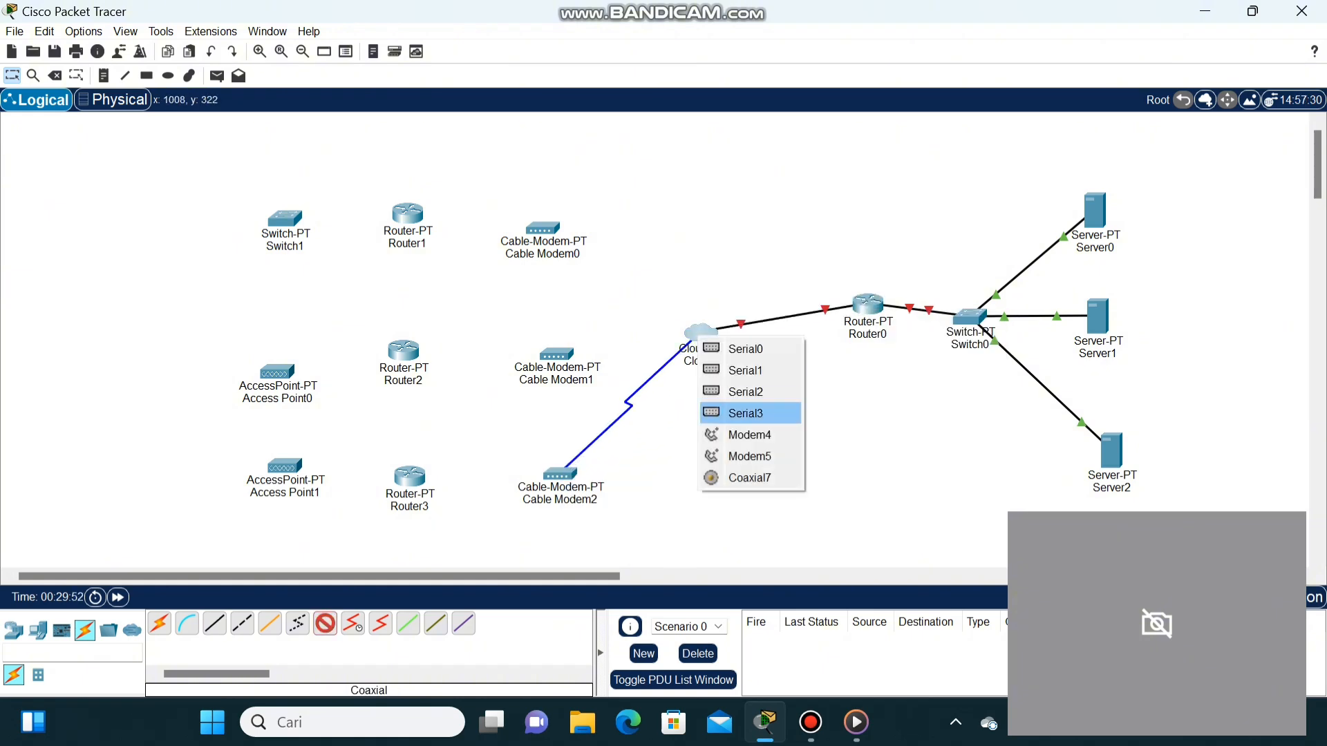
pyautogui.click(739, 477)
# - Install PT-CLOUD-NM-1CX modules in the two empty slots of Cloud0
pyautogui.click(700, 332)
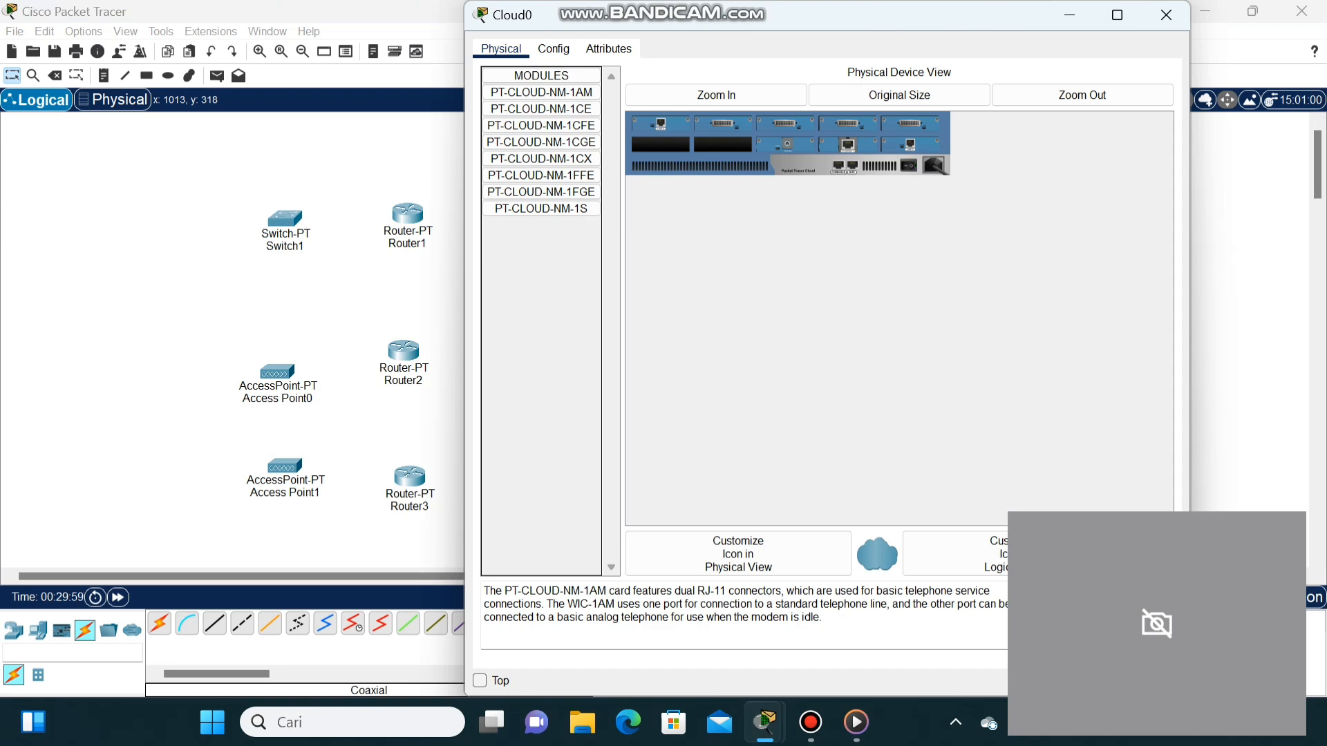
pyautogui.click(541, 191)
pyautogui.click(541, 208)
pyautogui.click(542, 175)
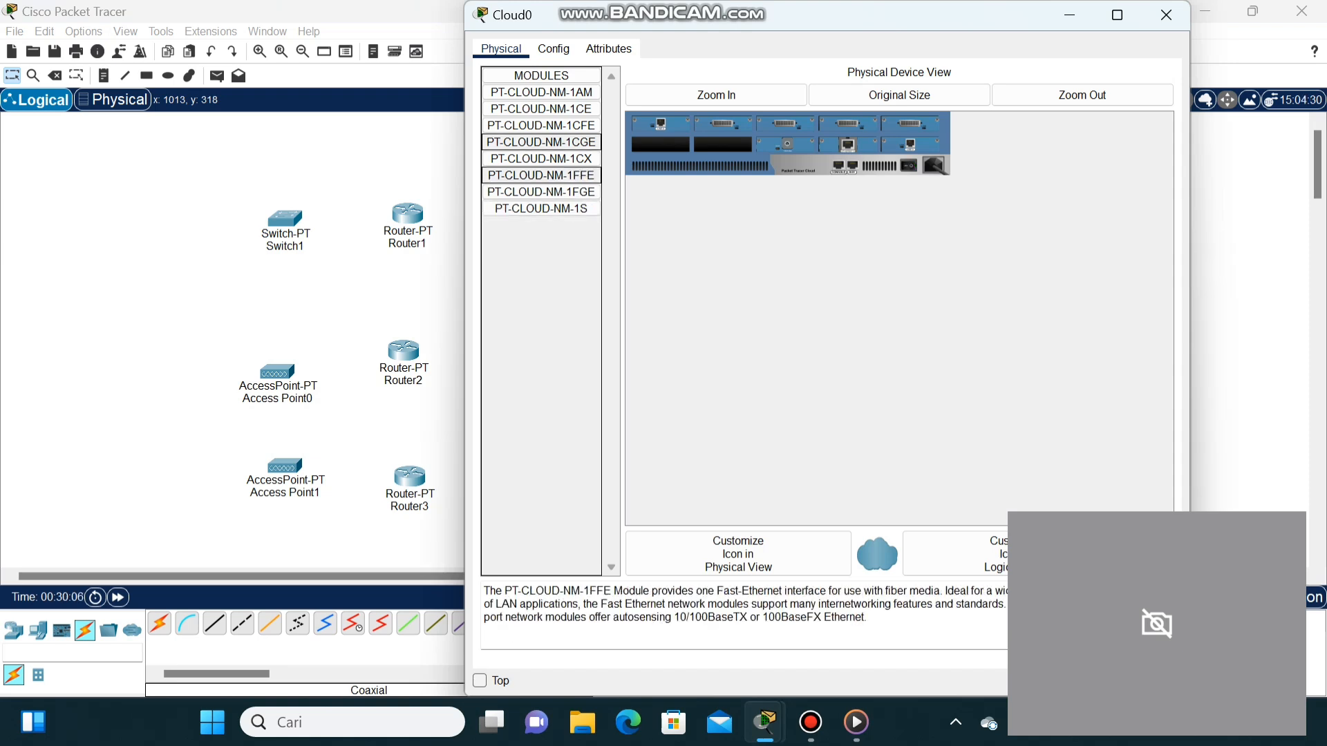
pyautogui.click(541, 158)
pyautogui.moveTo(541, 159); pyautogui.dragTo(723, 145)
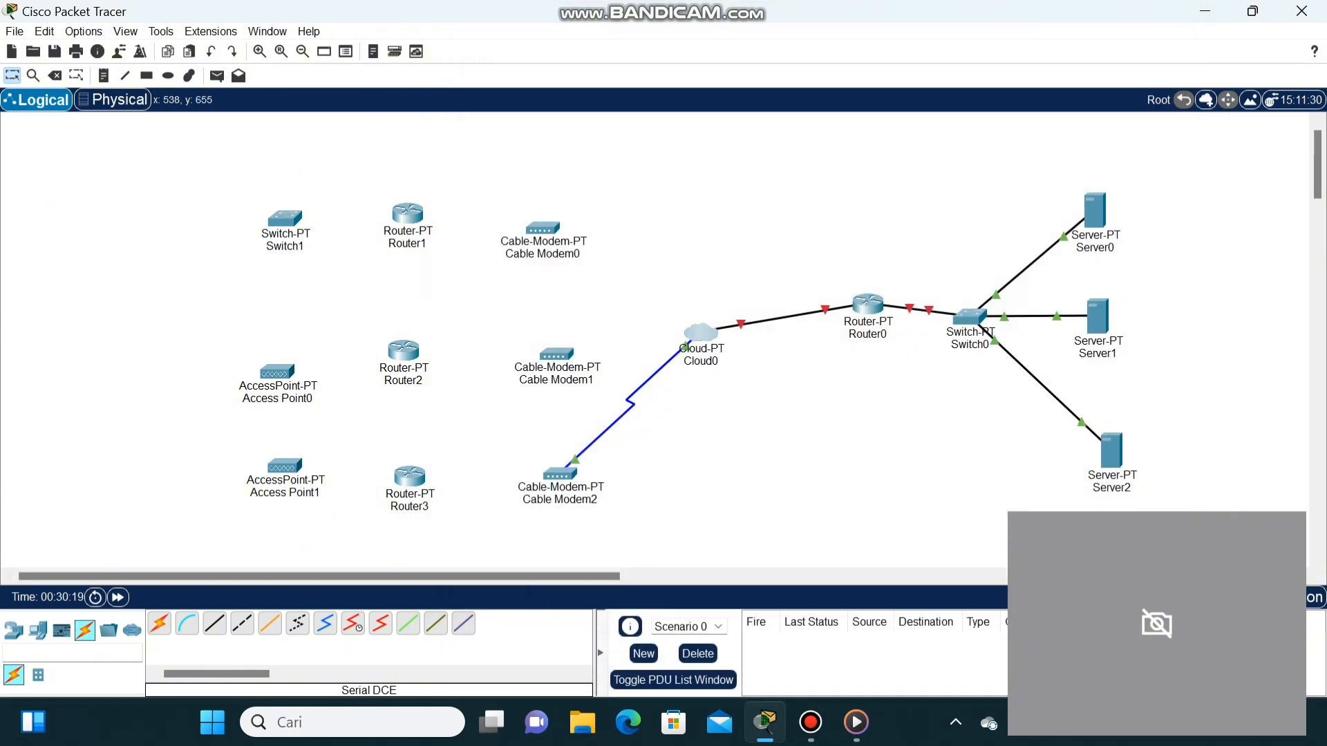
# - Connect Cable Modem1 to Coaxial8 of Cloud0 with a coaxial cable
pyautogui.click(558, 360)
pyautogui.click(603, 374)
pyautogui.click(700, 335)
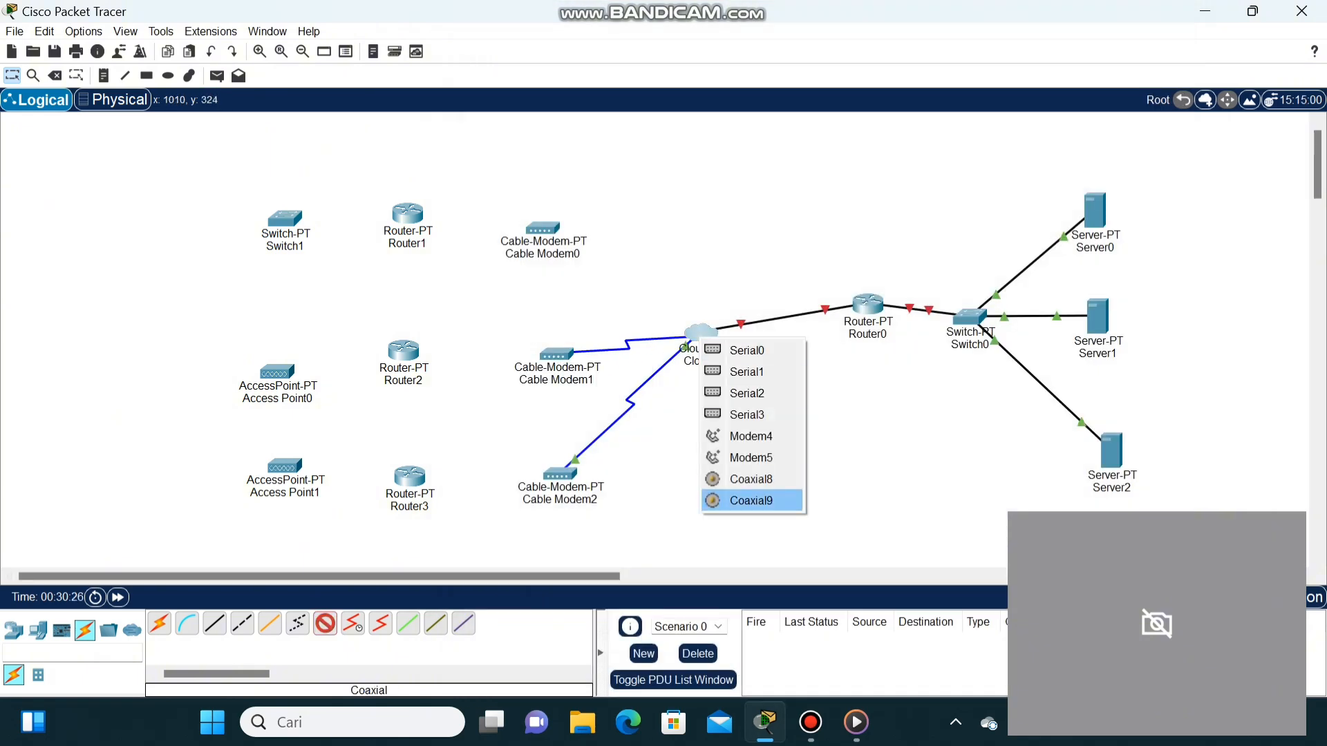
pyautogui.click(739, 500)
# - Connect Cable Modem0 to Coaxial9 of Cloud0 with a coaxial cable
pyautogui.click(543, 228)
pyautogui.click(587, 240)
pyautogui.click(700, 335)
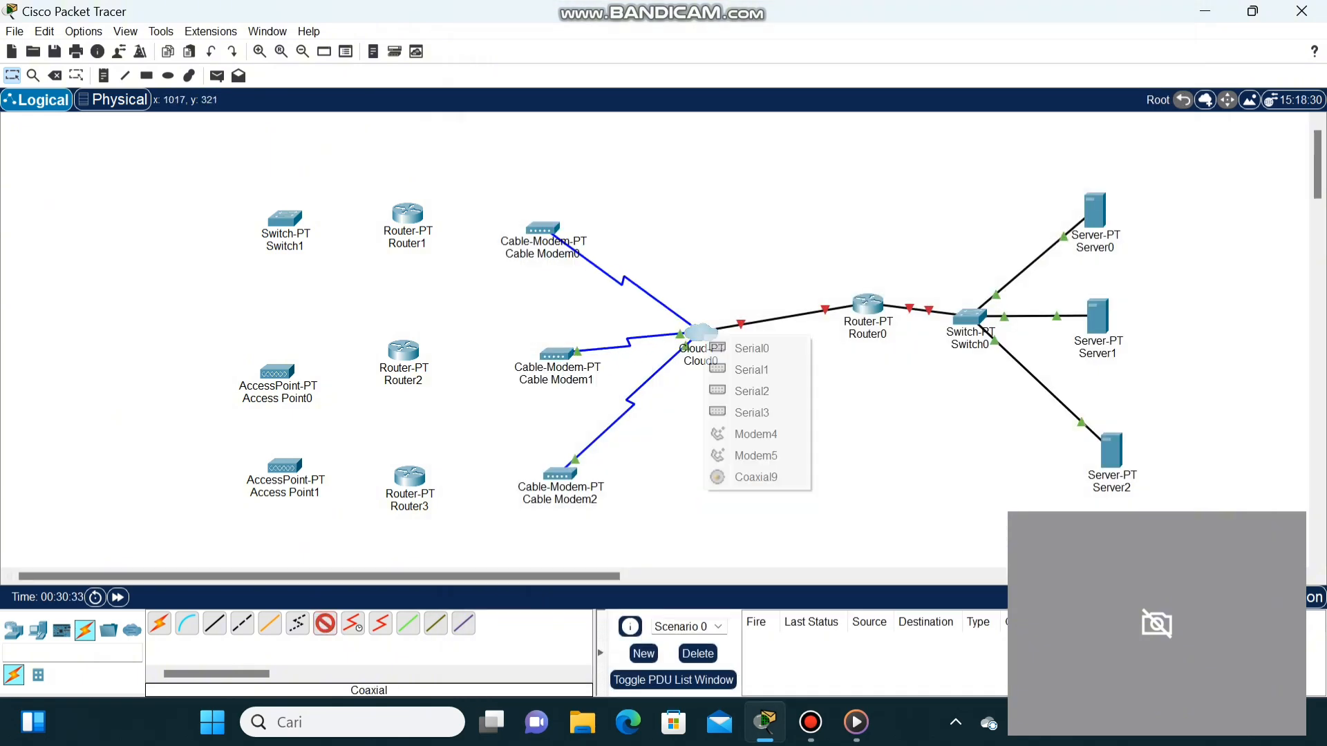
pyautogui.click(755, 475)
# - Connect FastEthernet0/0 of Router3 to Cable Modem2 with a copper straight-through cable
pyautogui.click(214, 624)
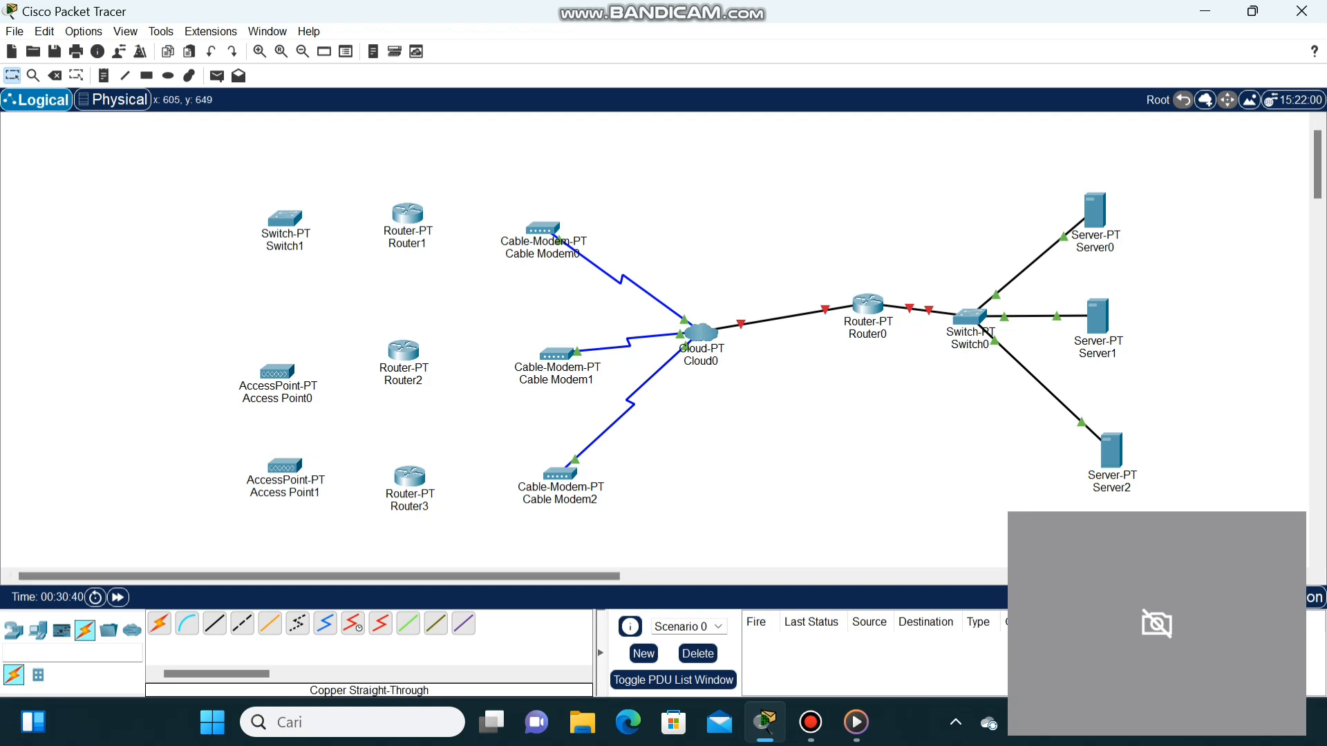
pyautogui.click(410, 478)
pyautogui.click(482, 536)
pyautogui.click(559, 473)
pyautogui.click(601, 485)
# - Connect FastEthernet0/0 of Router2 to Cable Modem1 with a copper straight-through cable
pyautogui.click(406, 361)
pyautogui.click(456, 419)
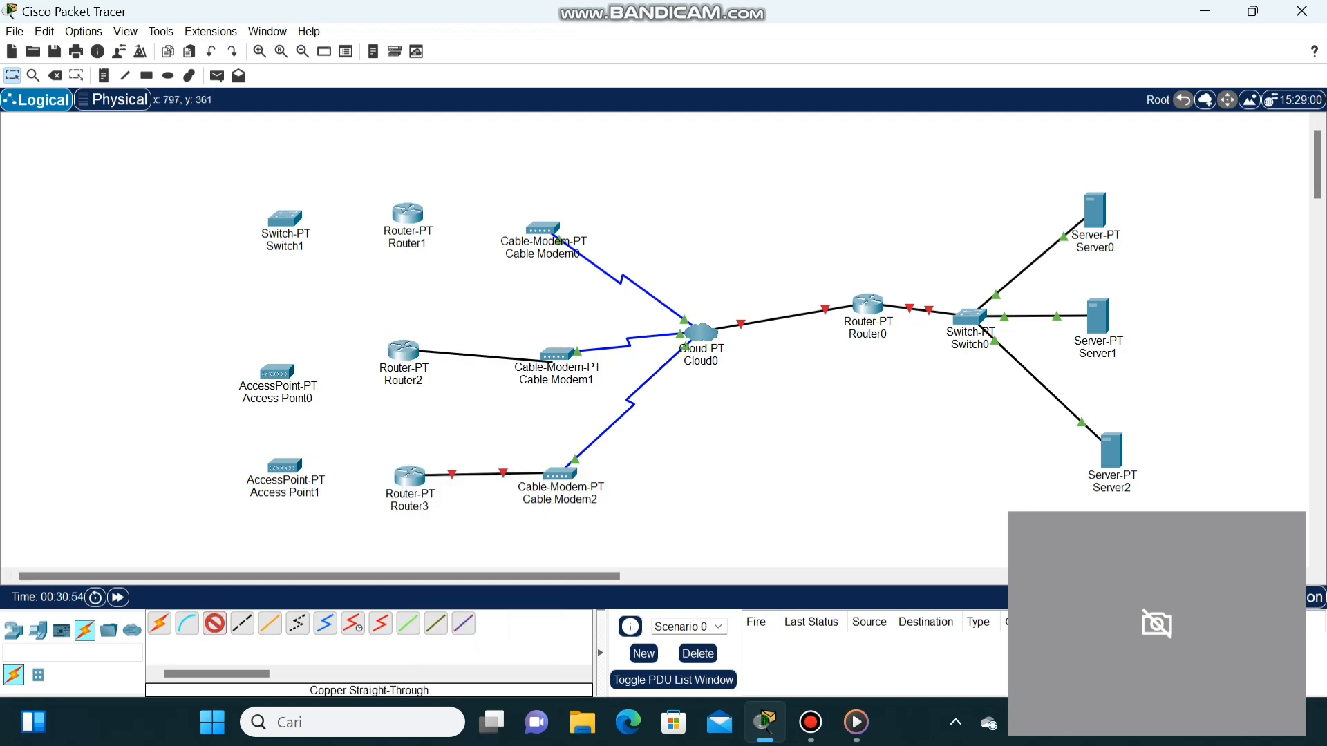
pyautogui.click(557, 354)
pyautogui.click(639, 367)
# - Connect FastEthernet0/0 of Router1 to Cable Modem0 with a copper straight-through cable
pyautogui.click(214, 624)
pyautogui.click(408, 214)
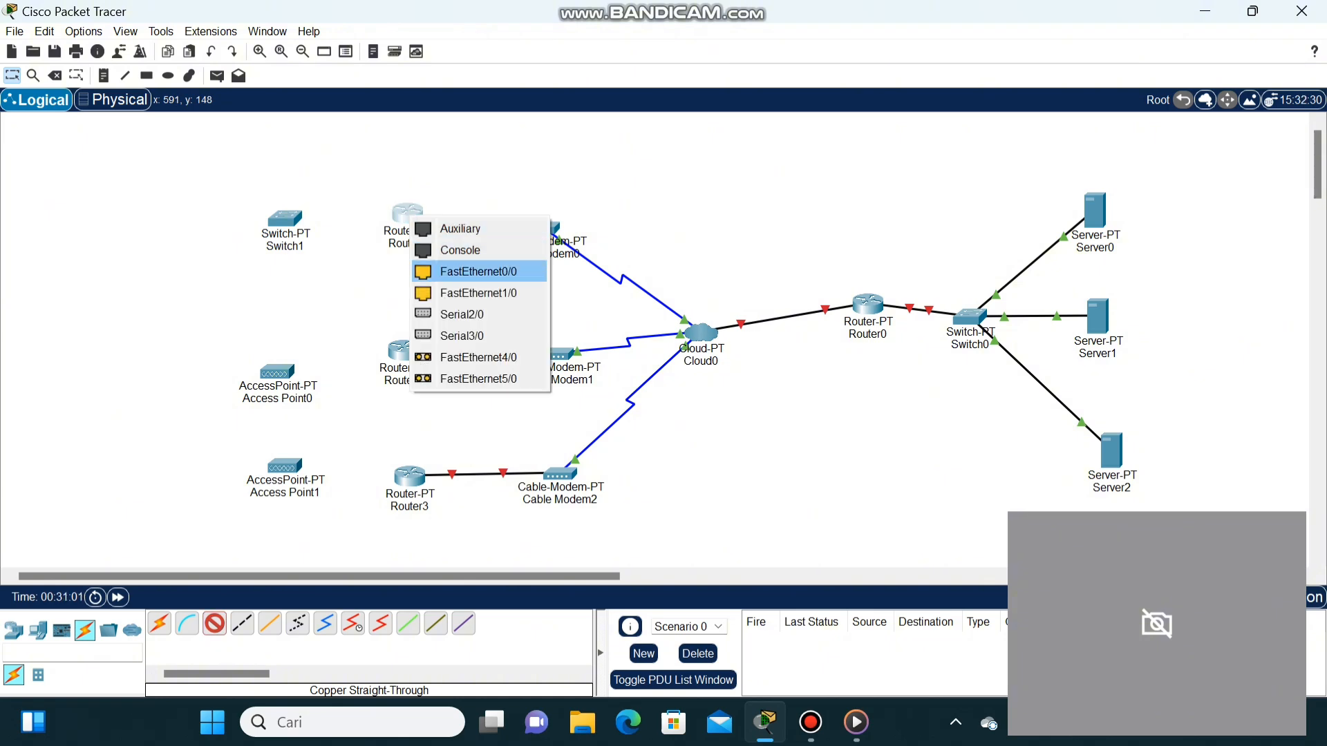
pyautogui.click(456, 269)
pyautogui.click(553, 236)
pyautogui.click(632, 251)
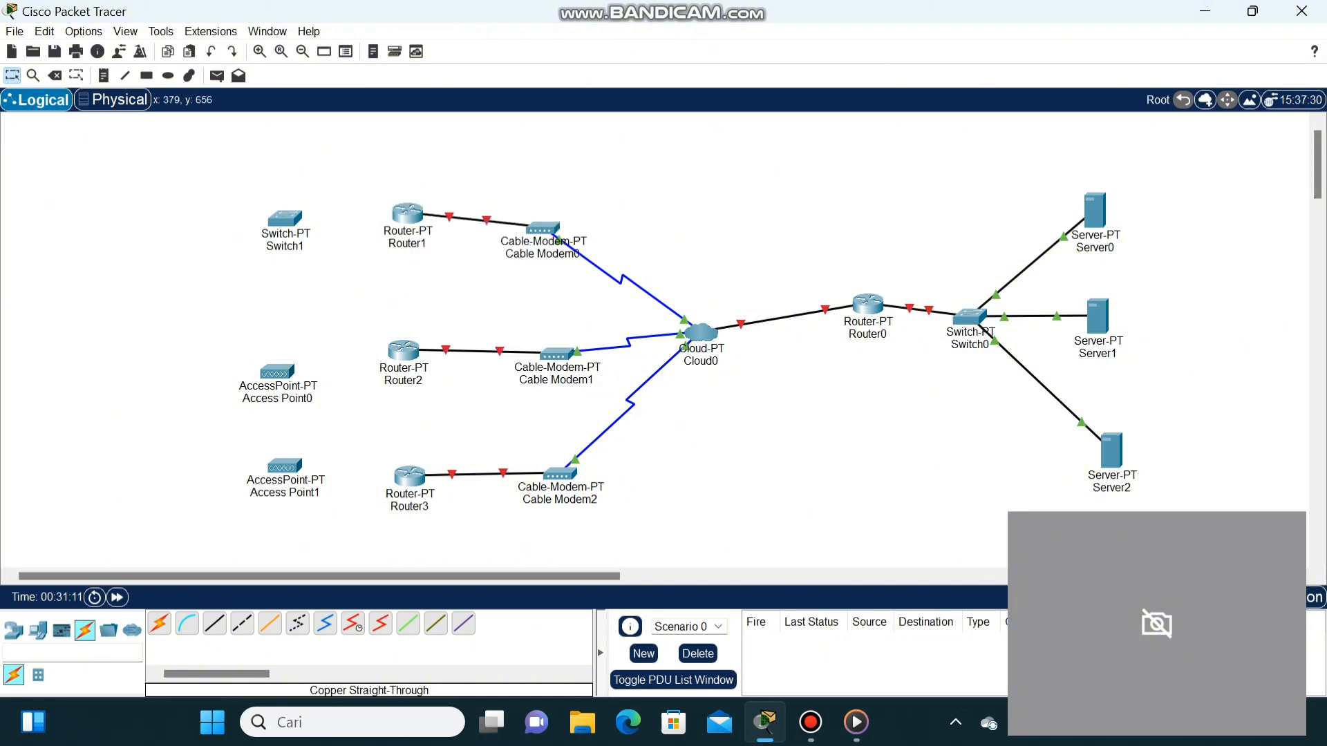
# - Connect FastEthernet0/1 of Switch1 to FastEthernet1/0 of Router1 with a copper straight-through cable
pyautogui.click(214, 624)
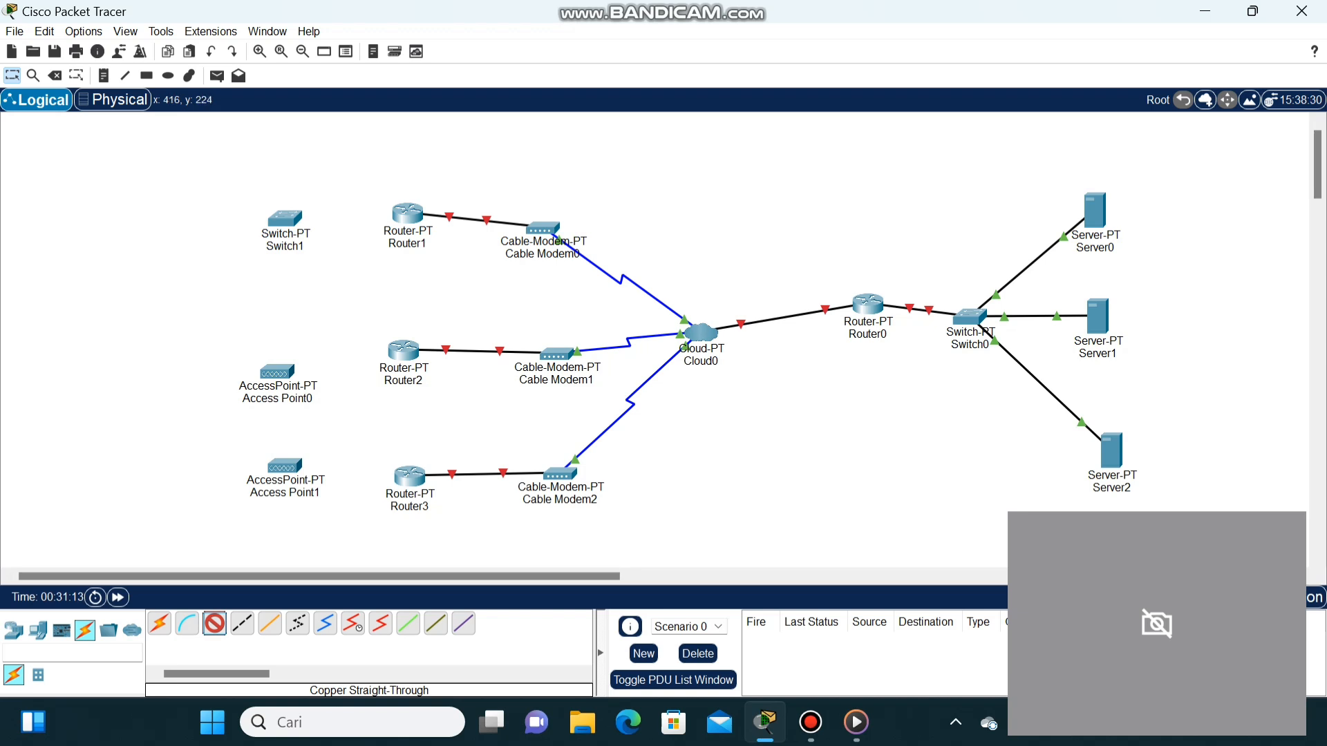
pyautogui.click(286, 222)
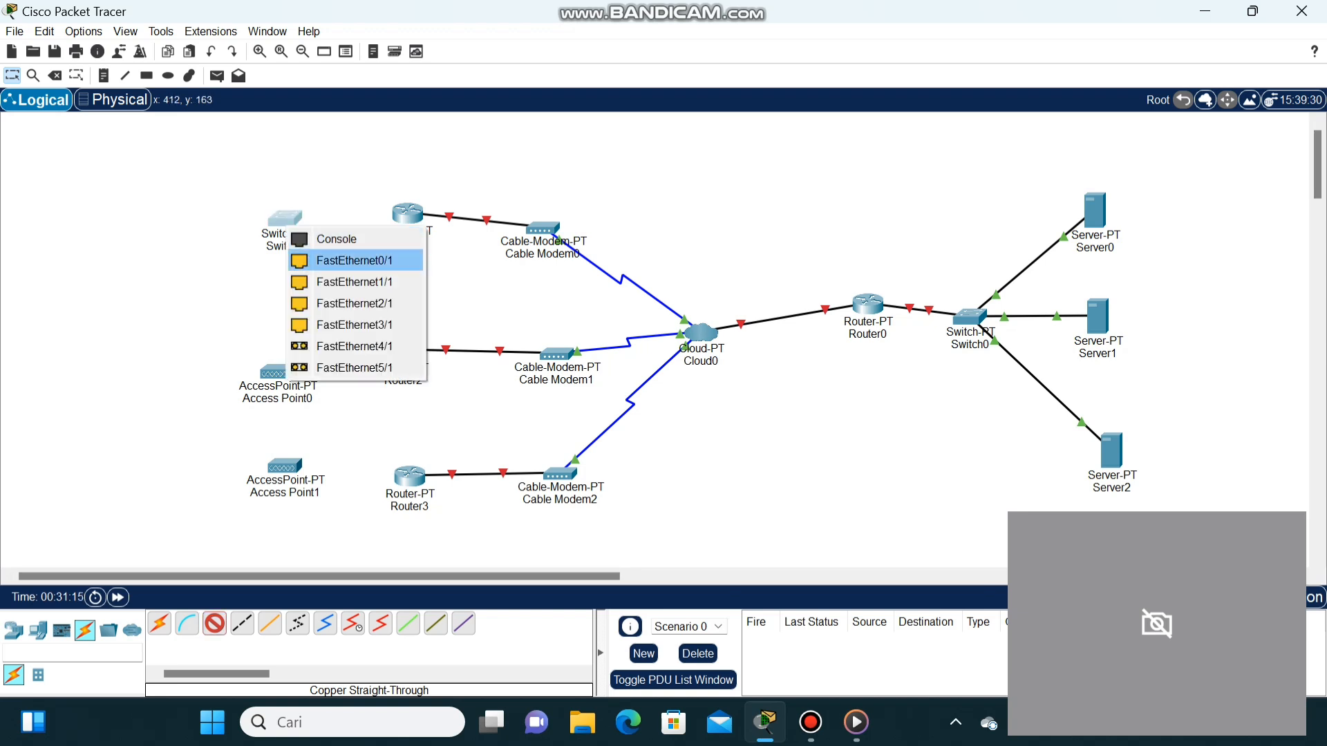
pyautogui.click(332, 260)
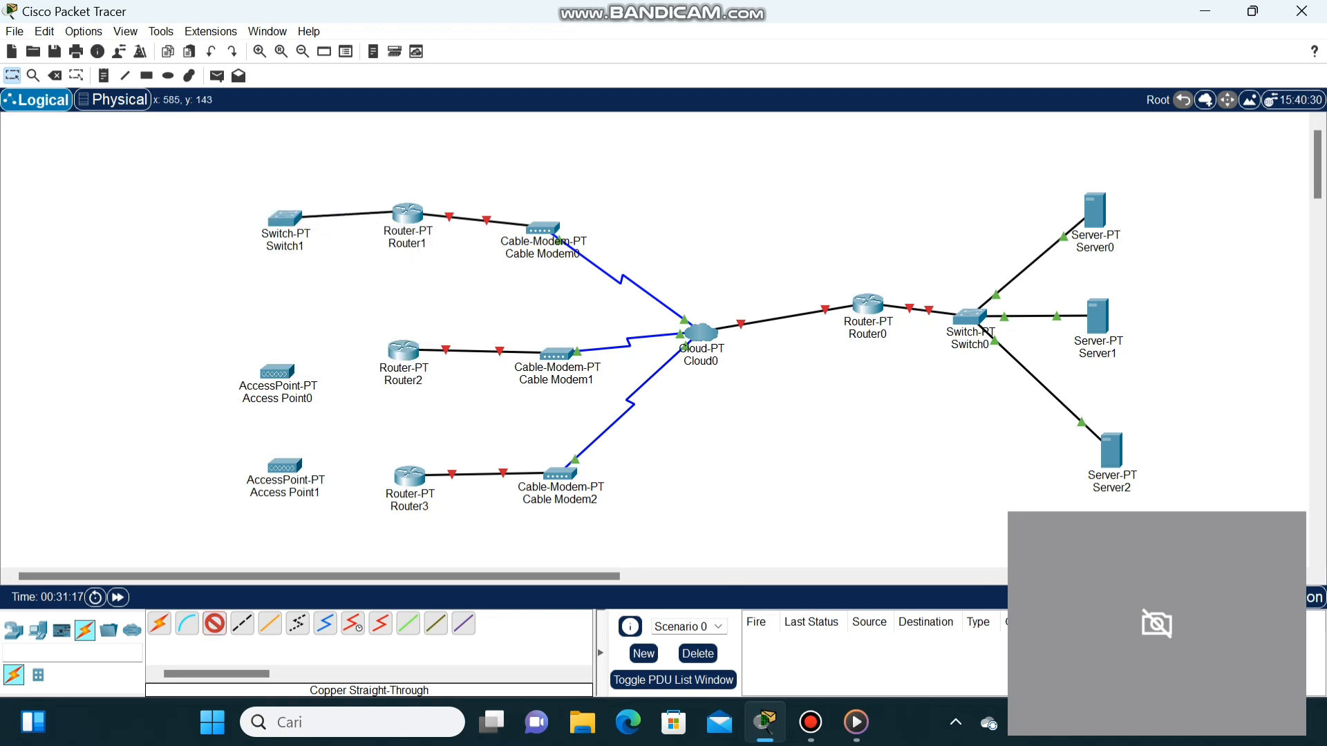
pyautogui.click(405, 209)
pyautogui.click(475, 268)
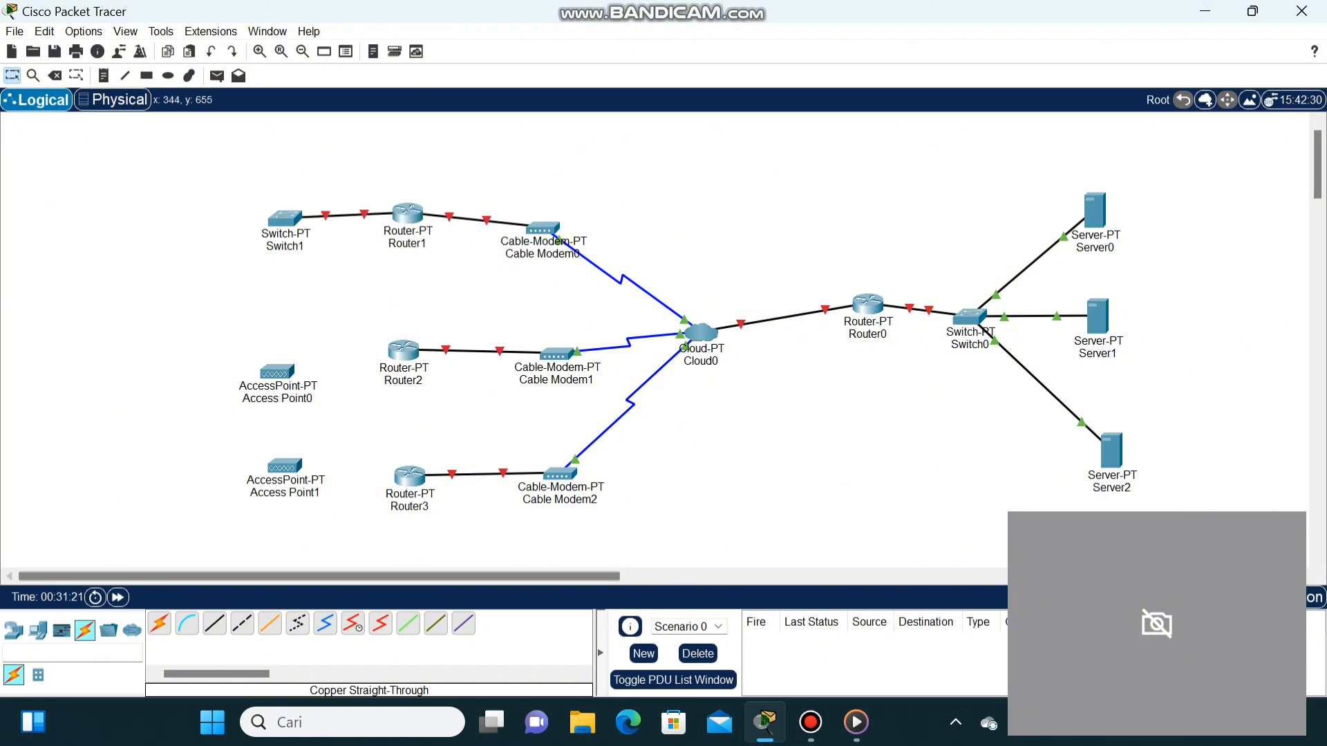
# - Connect Access Point0 to FastEthernet1/0 of Router2 with a copper cross-over cable
pyautogui.click(242, 624)
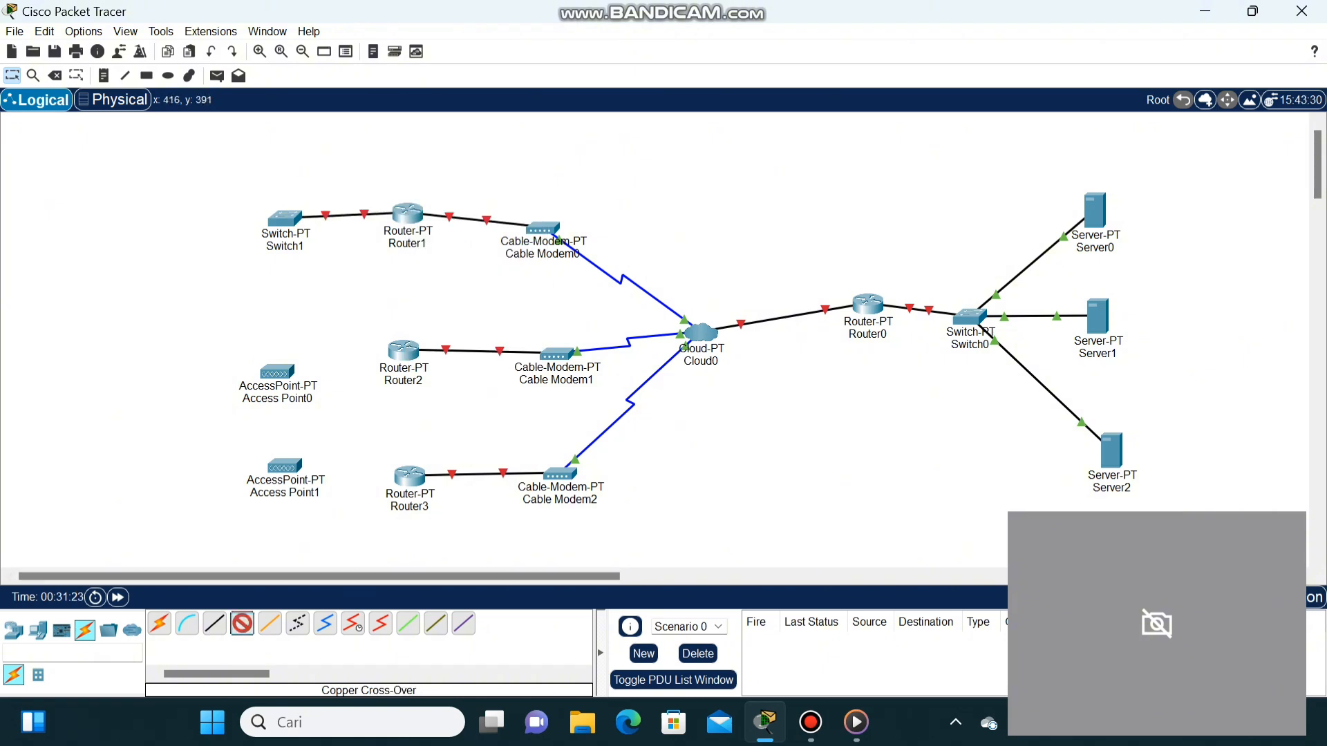
pyautogui.click(289, 377)
pyautogui.click(304, 389)
pyautogui.click(402, 349)
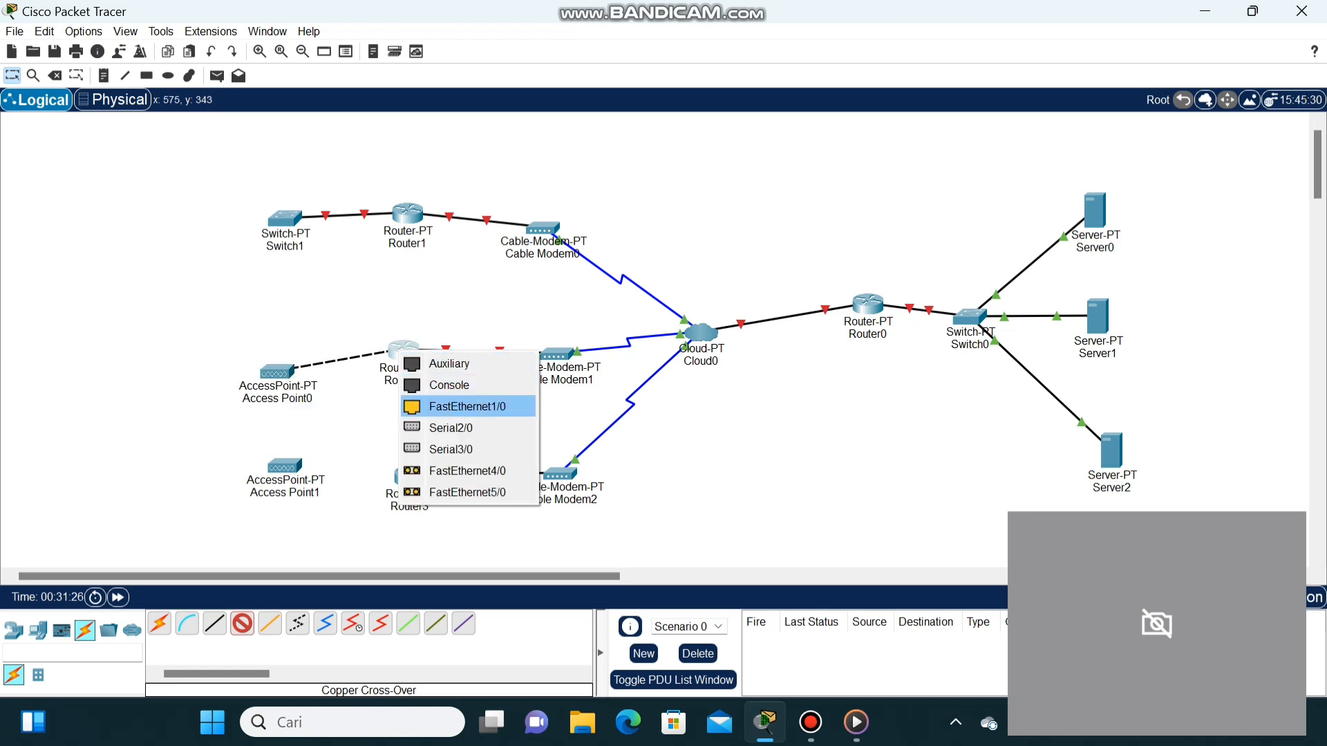
pyautogui.click(467, 406)
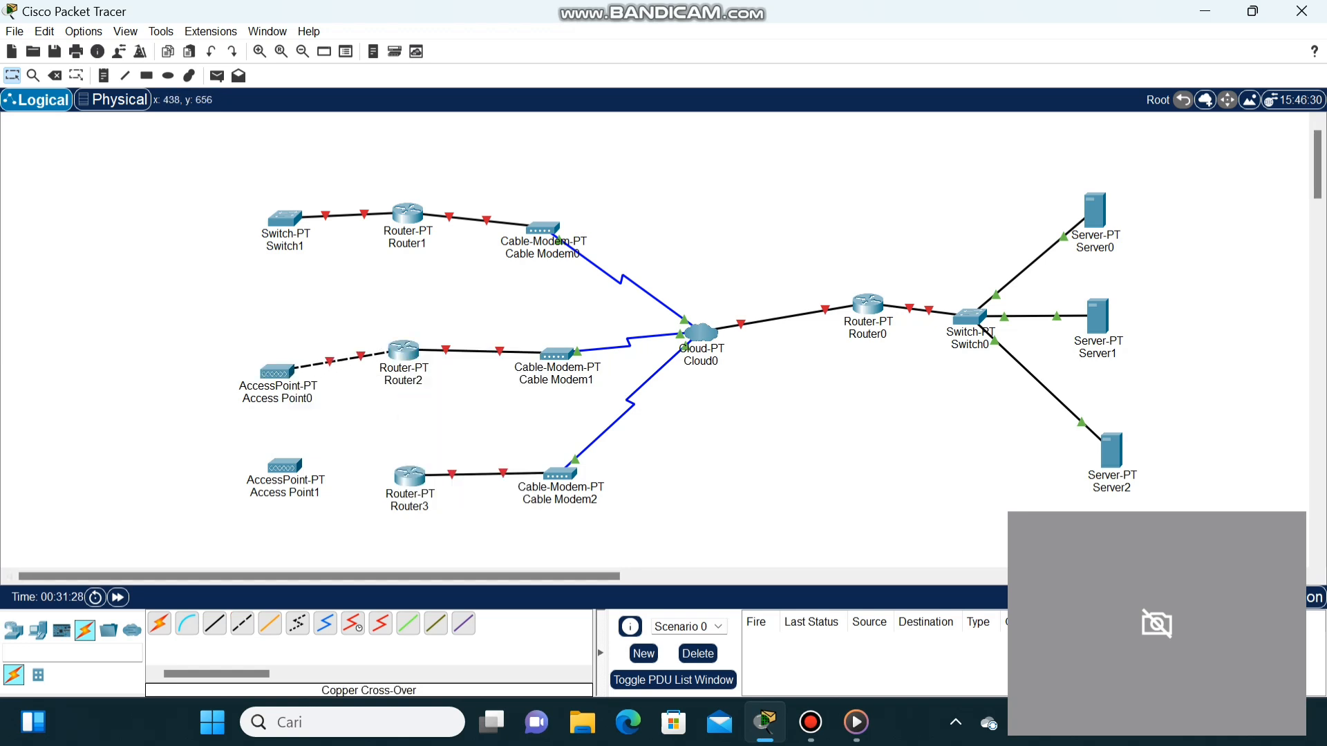
# - Connect Port 0 of Access Point1 to FastEthernet1/0 of Router3 with a copper cross-over cable
pyautogui.click(285, 468)
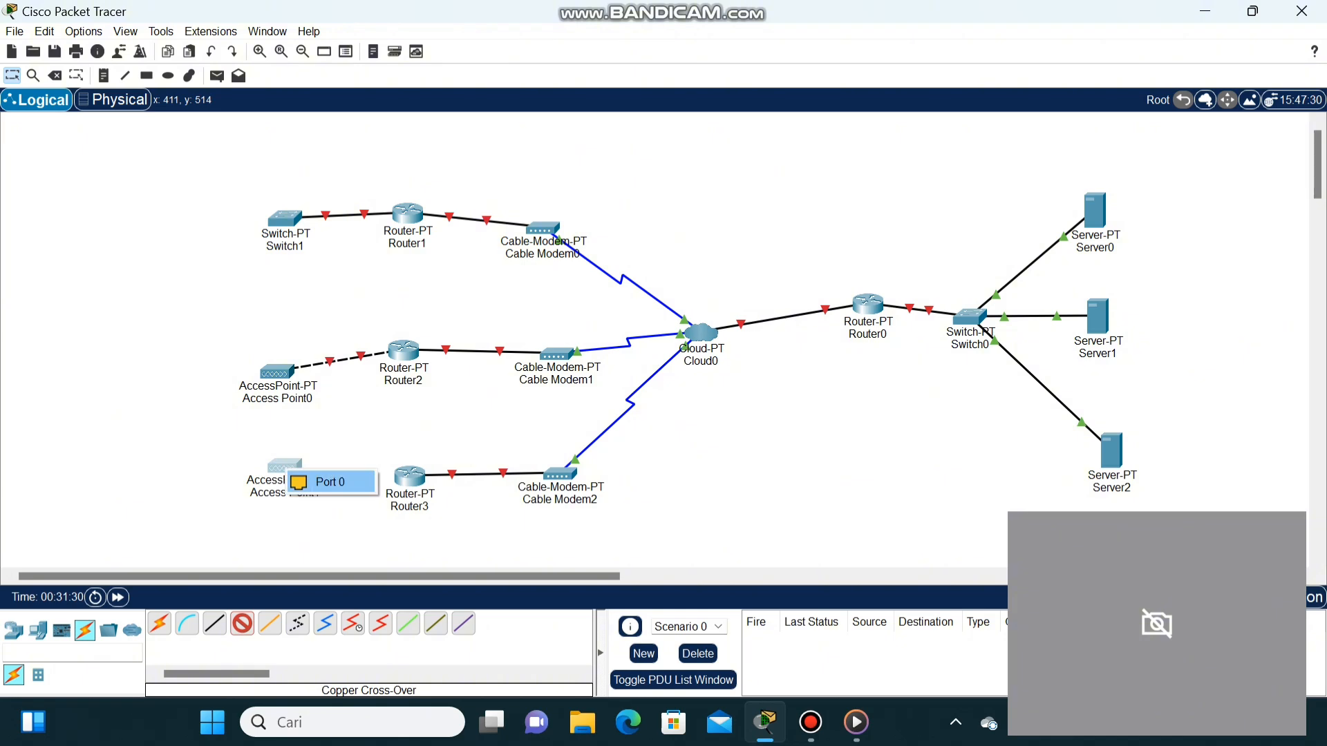
pyautogui.click(325, 481)
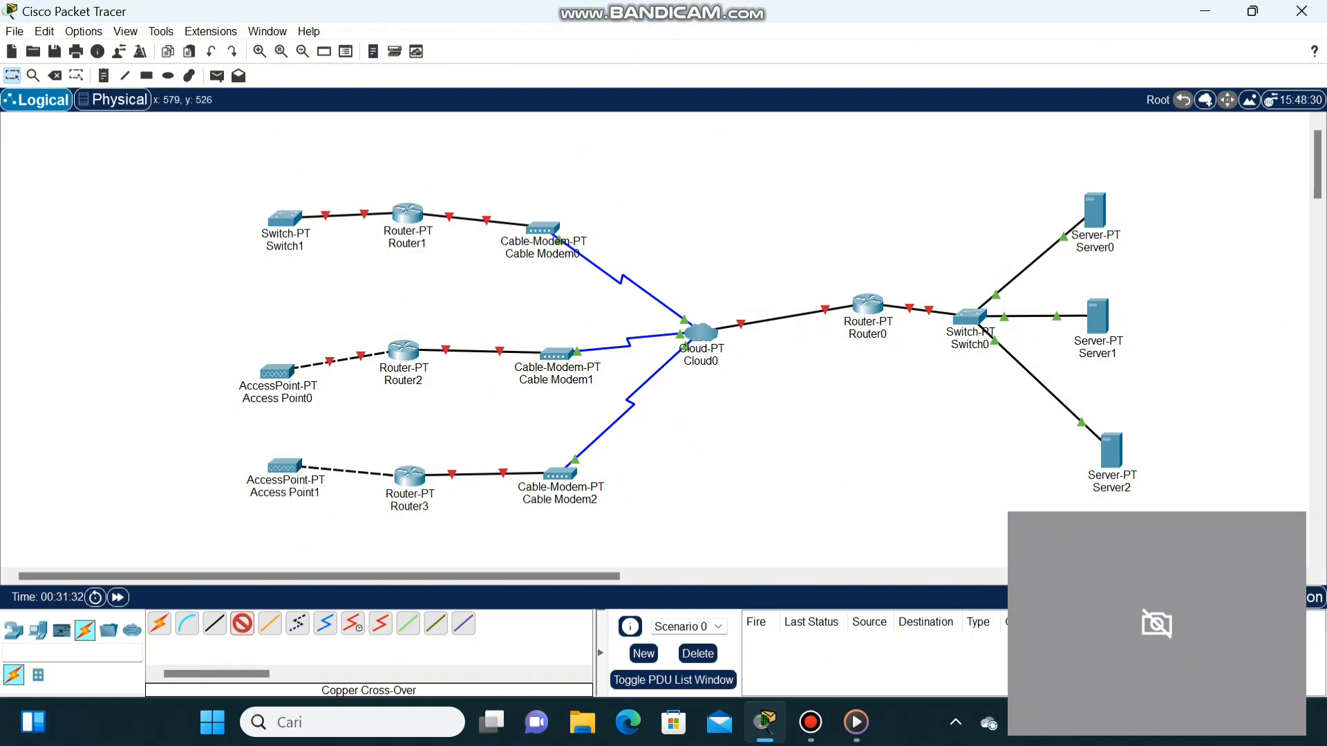
pyautogui.click(408, 477)
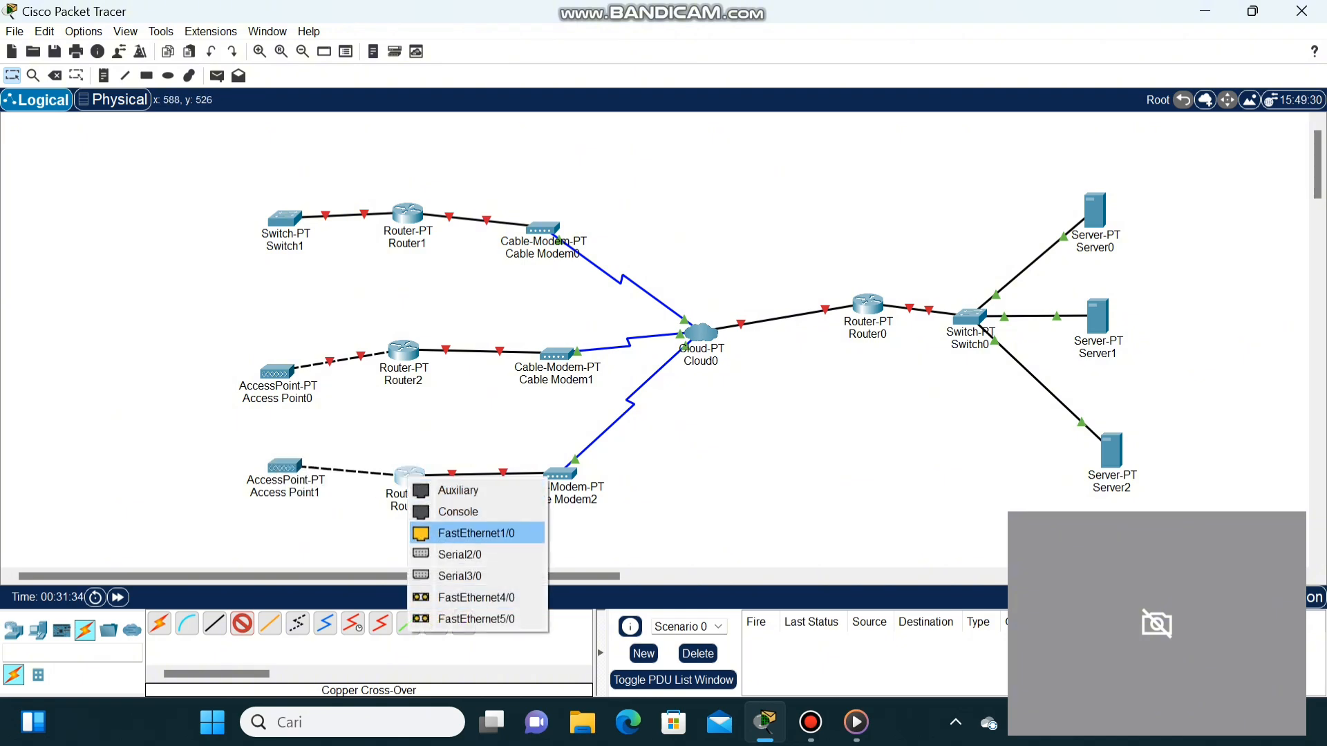
pyautogui.click(477, 533)
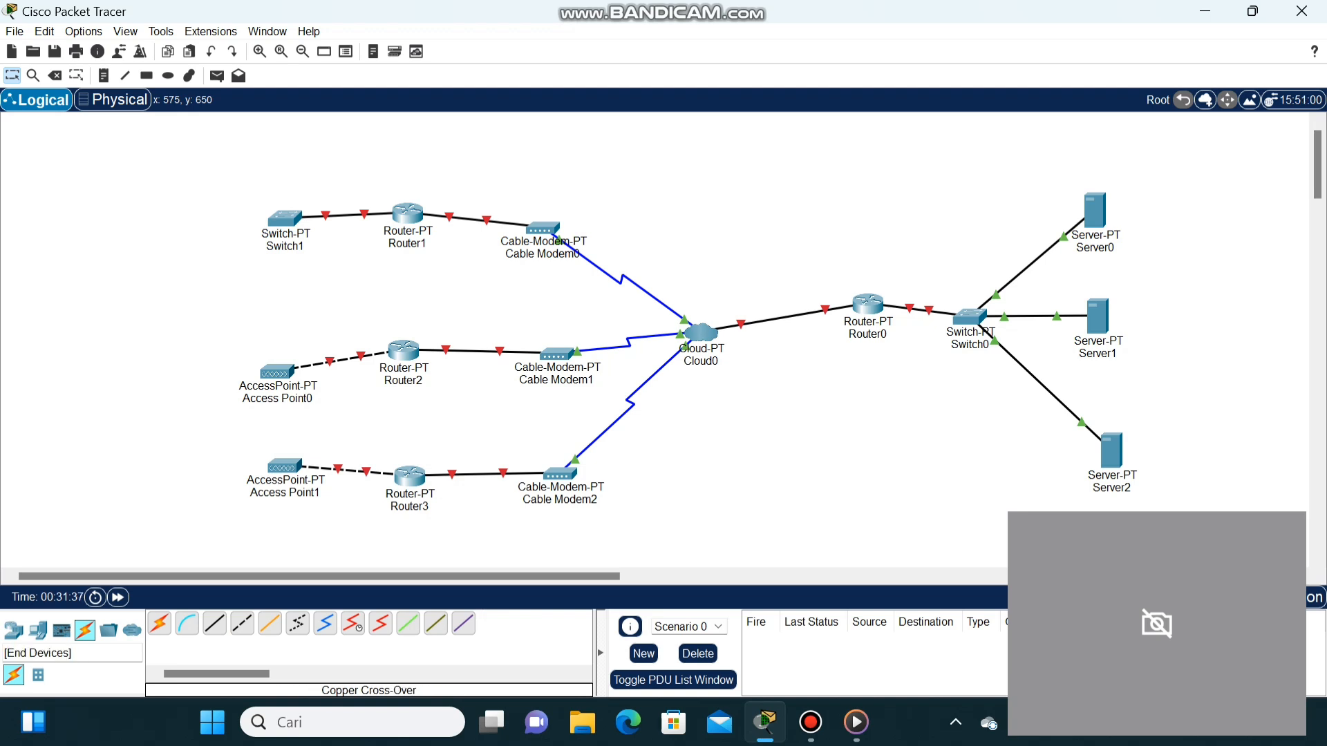
# - Place two PC-PT end devices one above the other to the left of Switch1
pyautogui.click(38, 630)
pyautogui.click(160, 623)
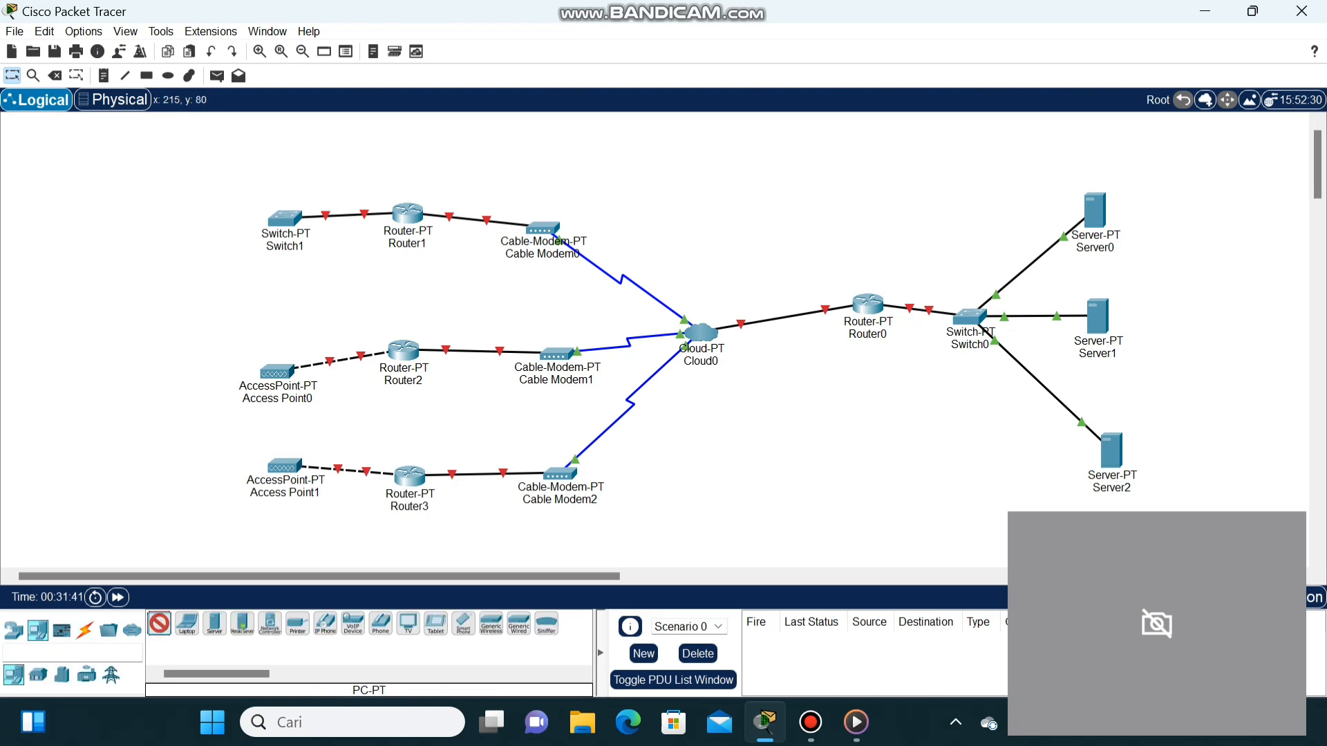
pyautogui.click(148, 167)
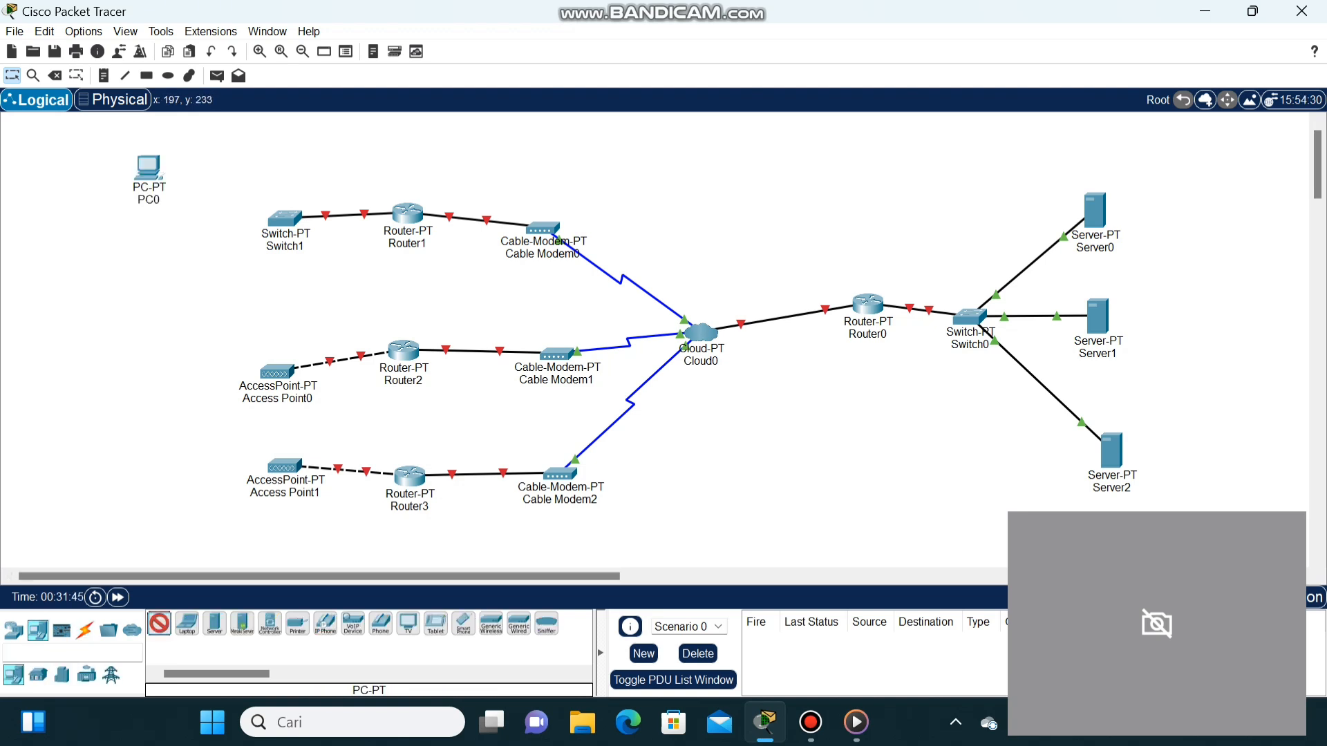
pyautogui.click(143, 253)
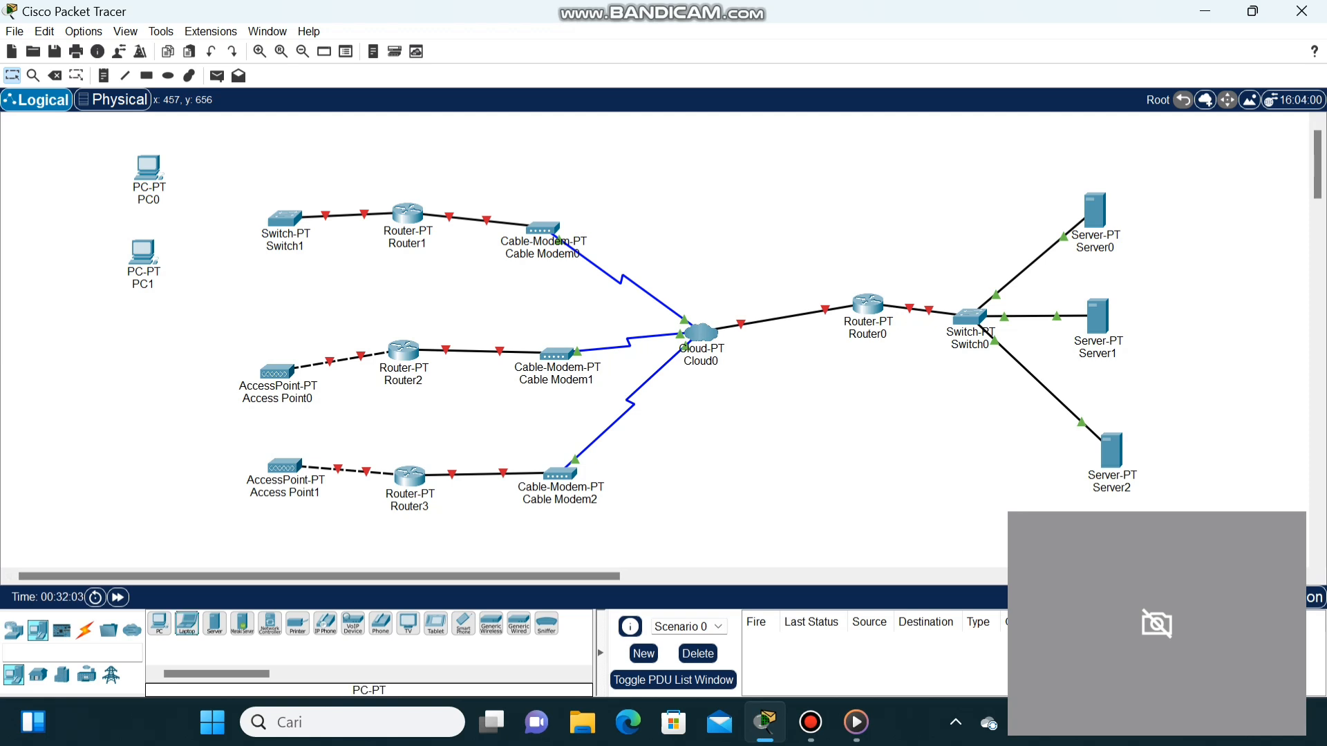
# - Add a laptop, a smartphone and a second laptop in a column below the two PCs
pyautogui.click(143, 333)
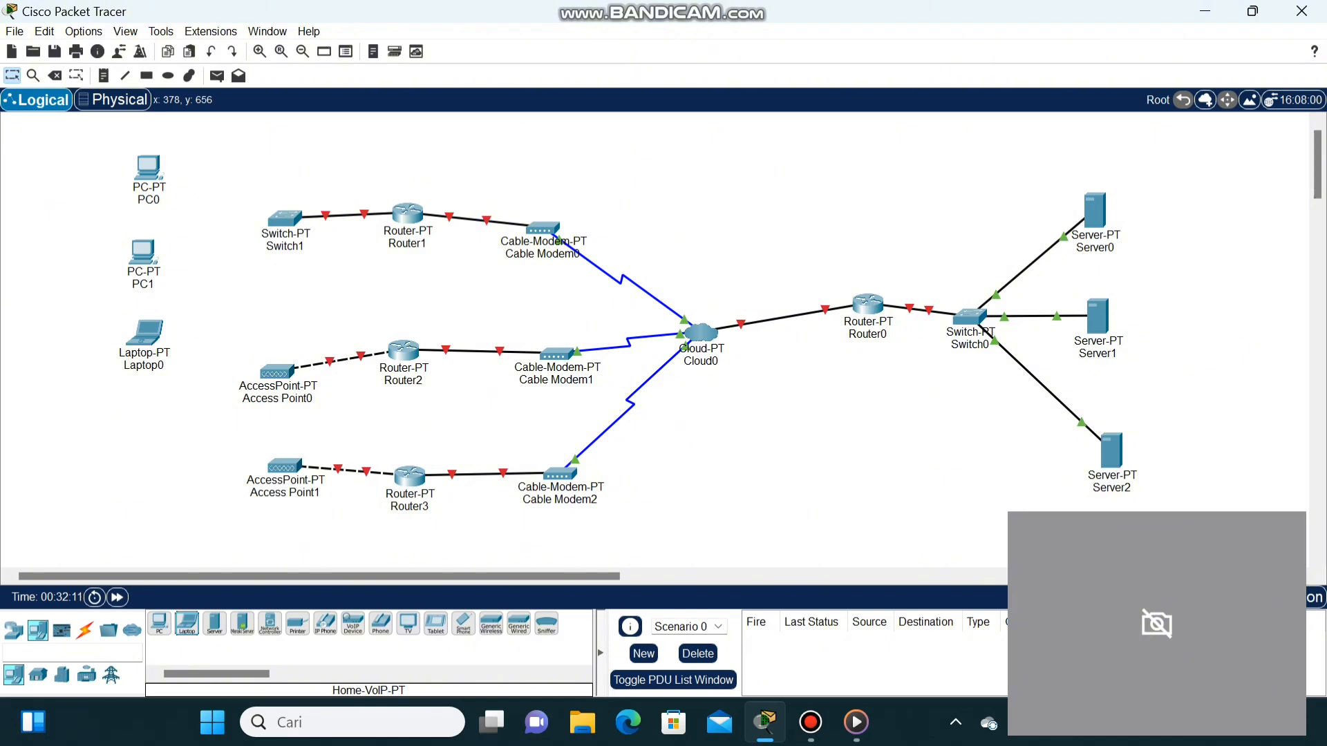
pyautogui.click(157, 419)
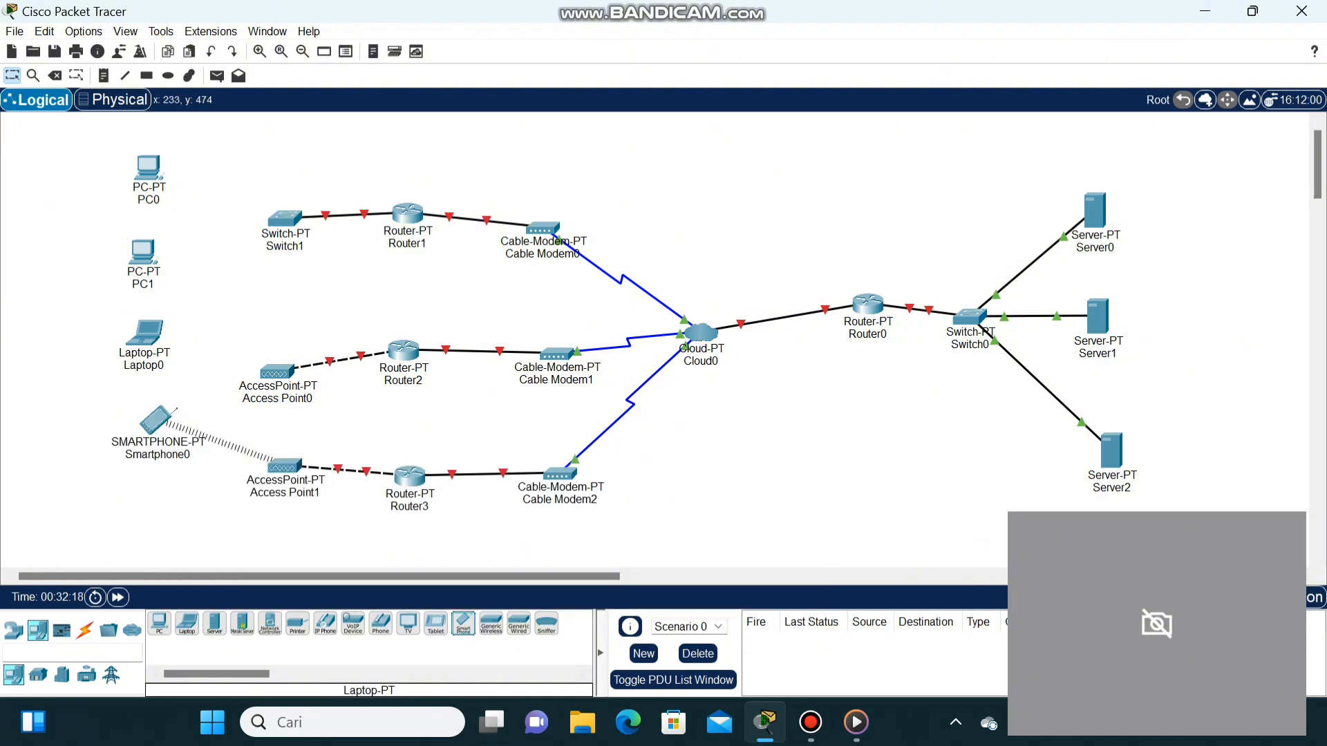
pyautogui.click(160, 499)
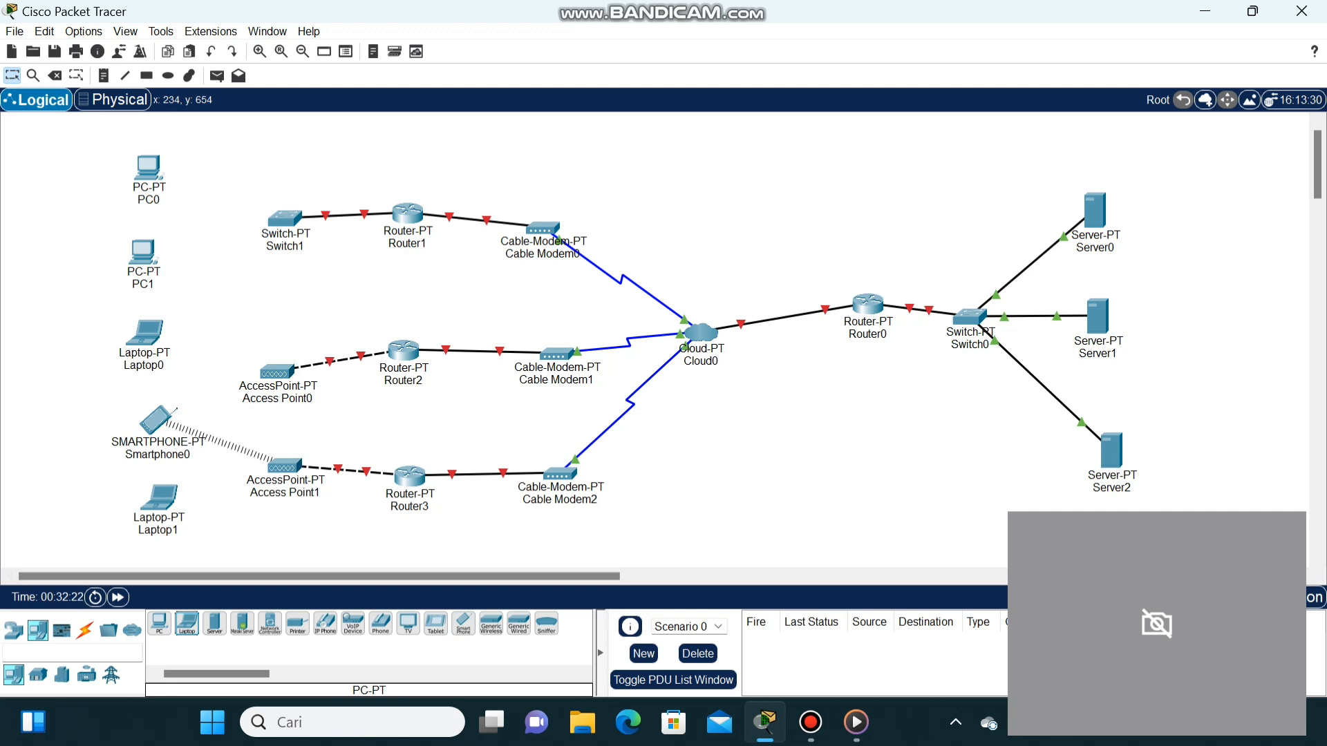
# - Place a TabletPC-PT end device just below and to the right of Laptop1
pyautogui.click(435, 624)
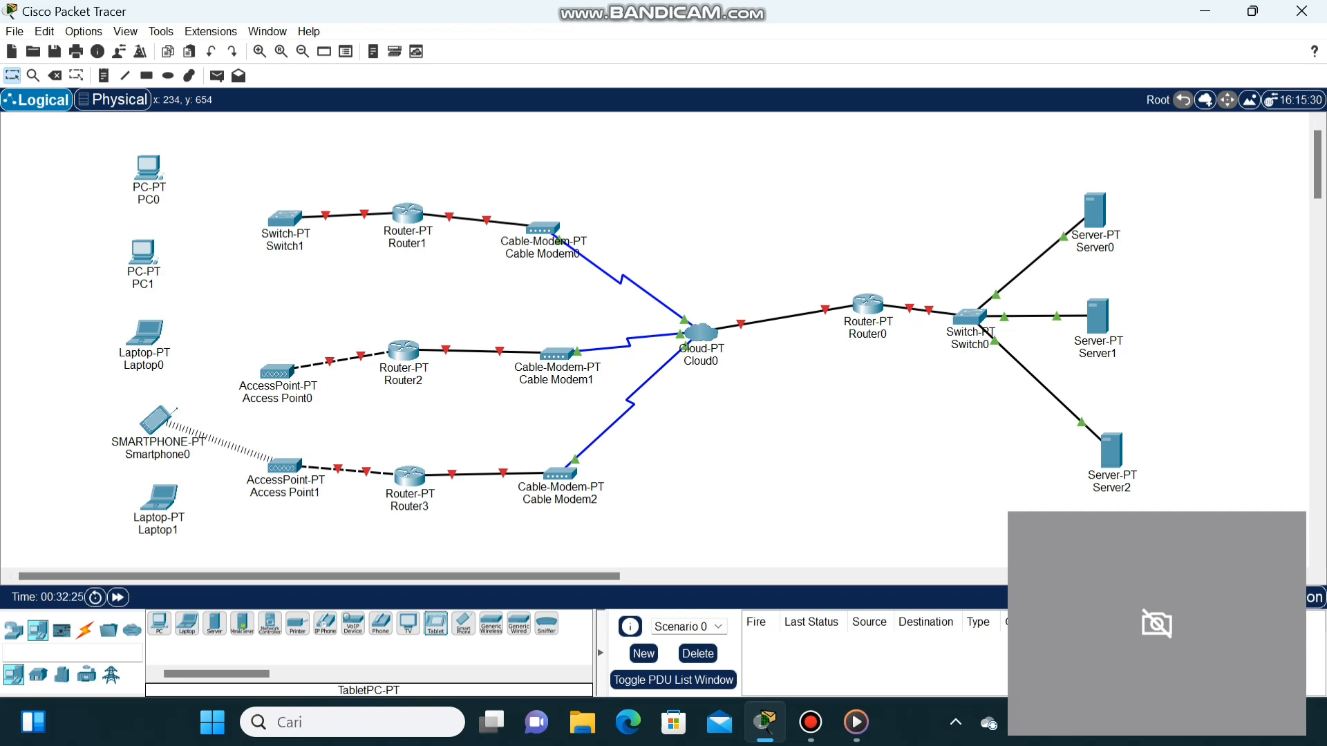
pyautogui.click(232, 545)
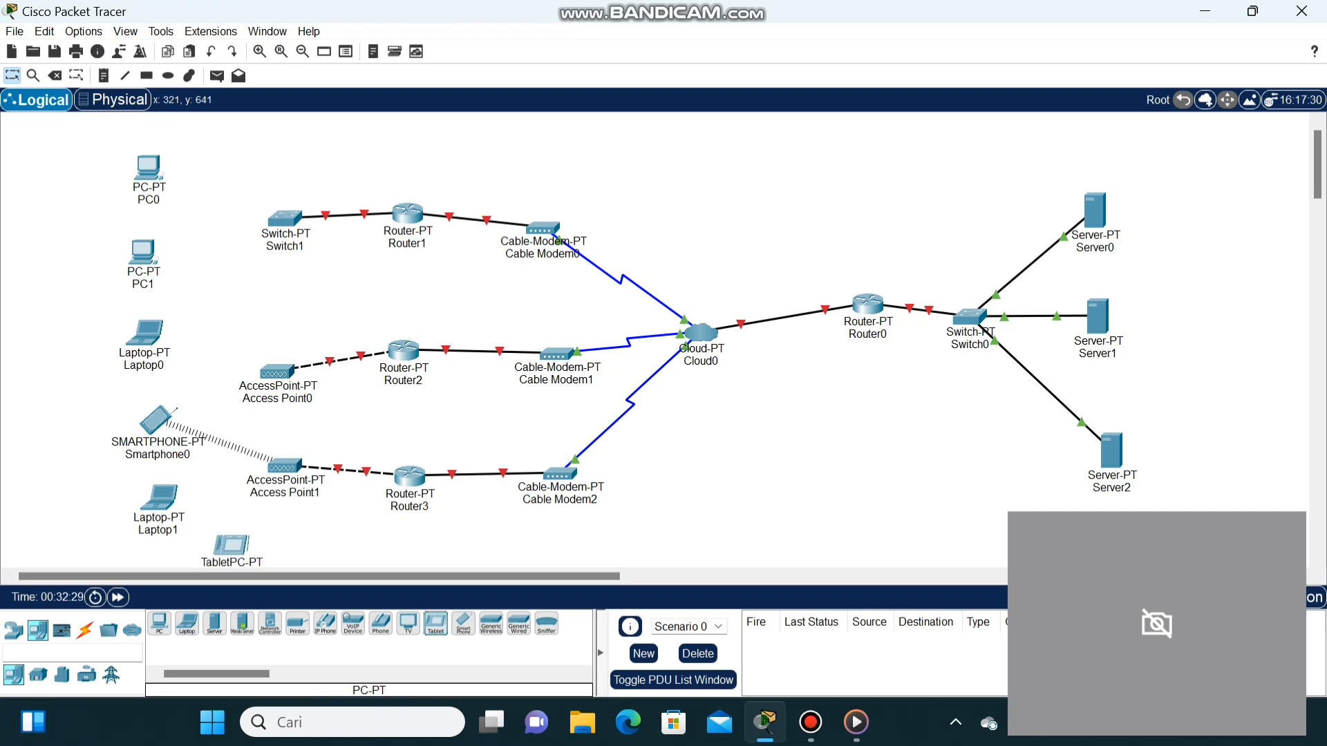
# - Rearrange Server0, Server1, Switch0, Router0 and Cloud0, raising Server0 and Cloud0 slightly and lining the others up in a row
pyautogui.moveTo(1095, 209); pyautogui.dragTo(1106, 179)
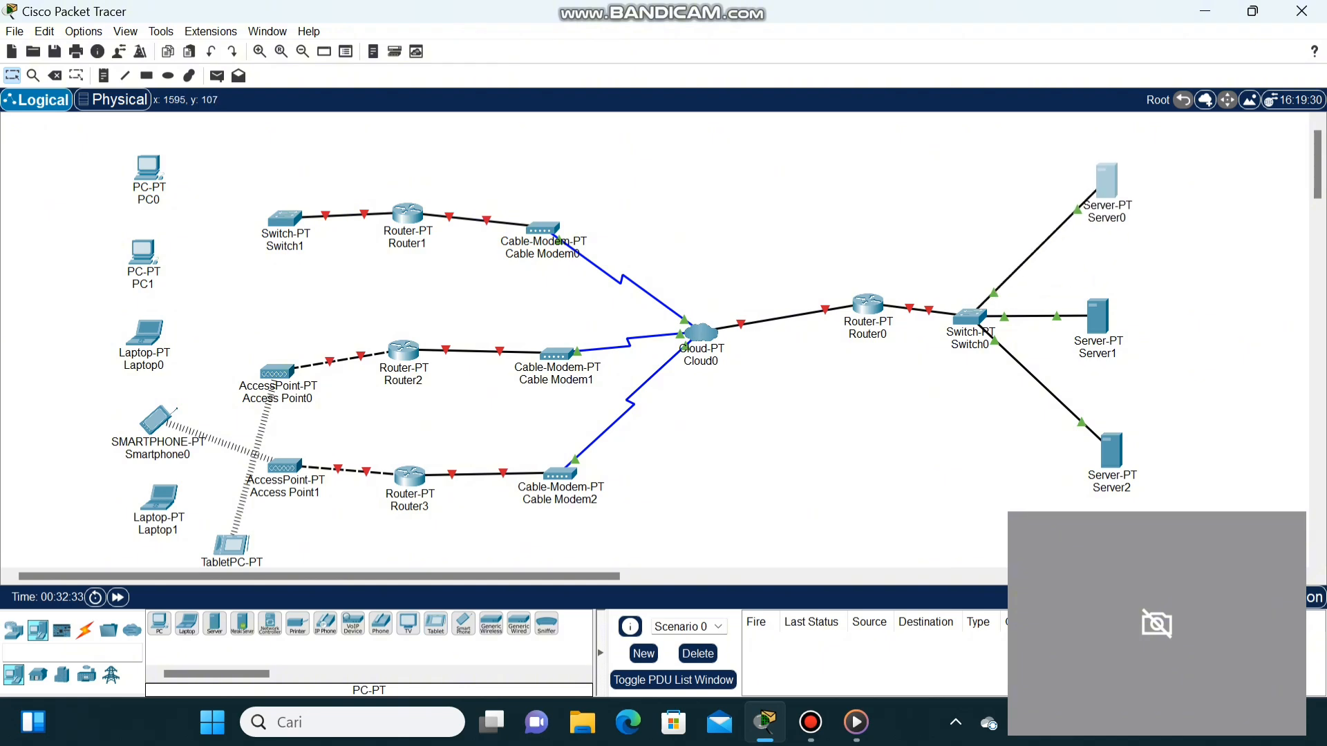
pyautogui.moveTo(1097, 316); pyautogui.dragTo(1115, 313)
pyautogui.moveTo(969, 315); pyautogui.dragTo(970, 308)
pyautogui.moveTo(868, 305); pyautogui.dragTo(868, 318)
pyautogui.moveTo(700, 330); pyautogui.dragTo(712, 309)
pyautogui.moveTo(868, 316); pyautogui.dragTo(862, 313)
pyautogui.moveTo(711, 309); pyautogui.dragTo(710, 316)
# - Move the three cable modems slightly upward and closer to Cloud0
pyautogui.moveTo(558, 354); pyautogui.dragTo(554, 330)
pyautogui.moveTo(542, 228); pyautogui.dragTo(570, 210)
pyautogui.moveTo(560, 474); pyautogui.dragTo(575, 444)
pyautogui.moveTo(555, 331); pyautogui.dragTo(565, 338)
pyautogui.moveTo(571, 210); pyautogui.dragTo(555, 210)
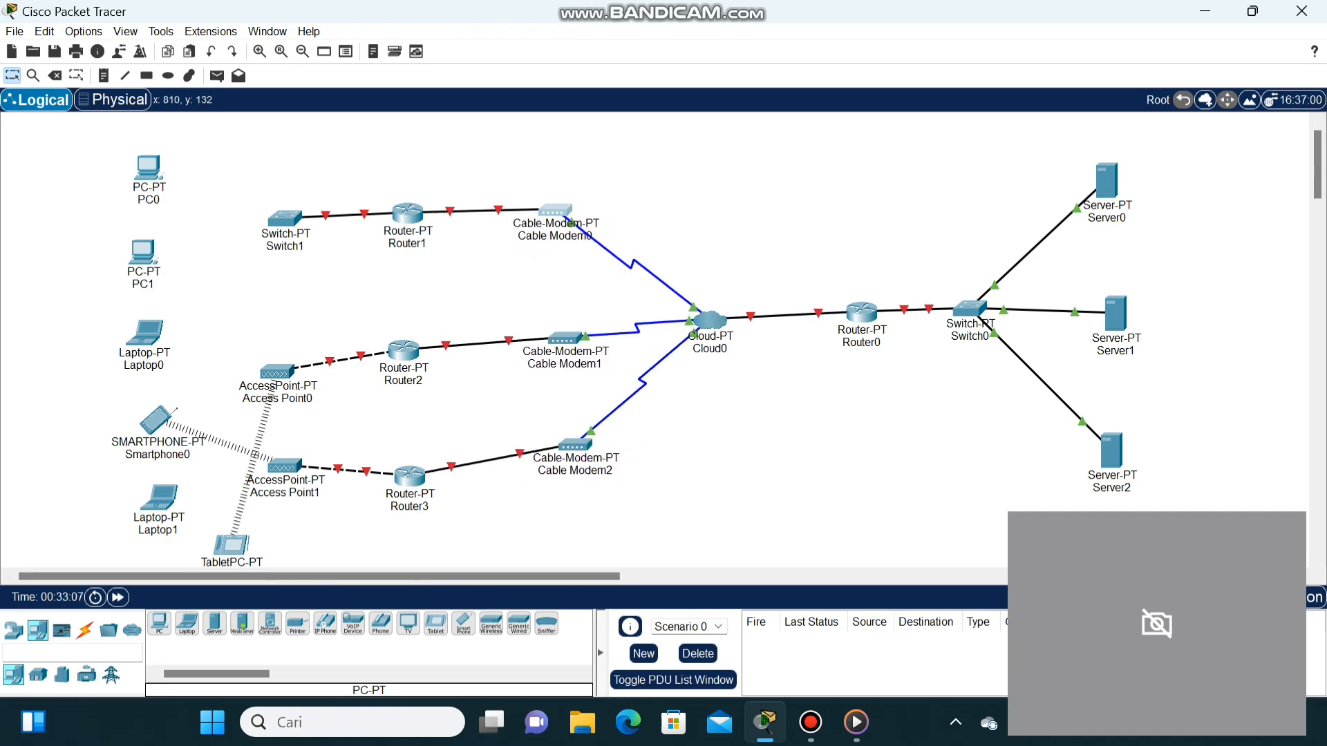
# - Shift Router1, Router2 and Router3 toward their cable modems, and move both access points slightly to the right
pyautogui.moveTo(403, 349); pyautogui.dragTo(437, 343)
pyautogui.moveTo(408, 213); pyautogui.dragTo(428, 208)
pyautogui.moveTo(410, 476); pyautogui.dragTo(441, 455)
pyautogui.moveTo(284, 466); pyautogui.dragTo(294, 478)
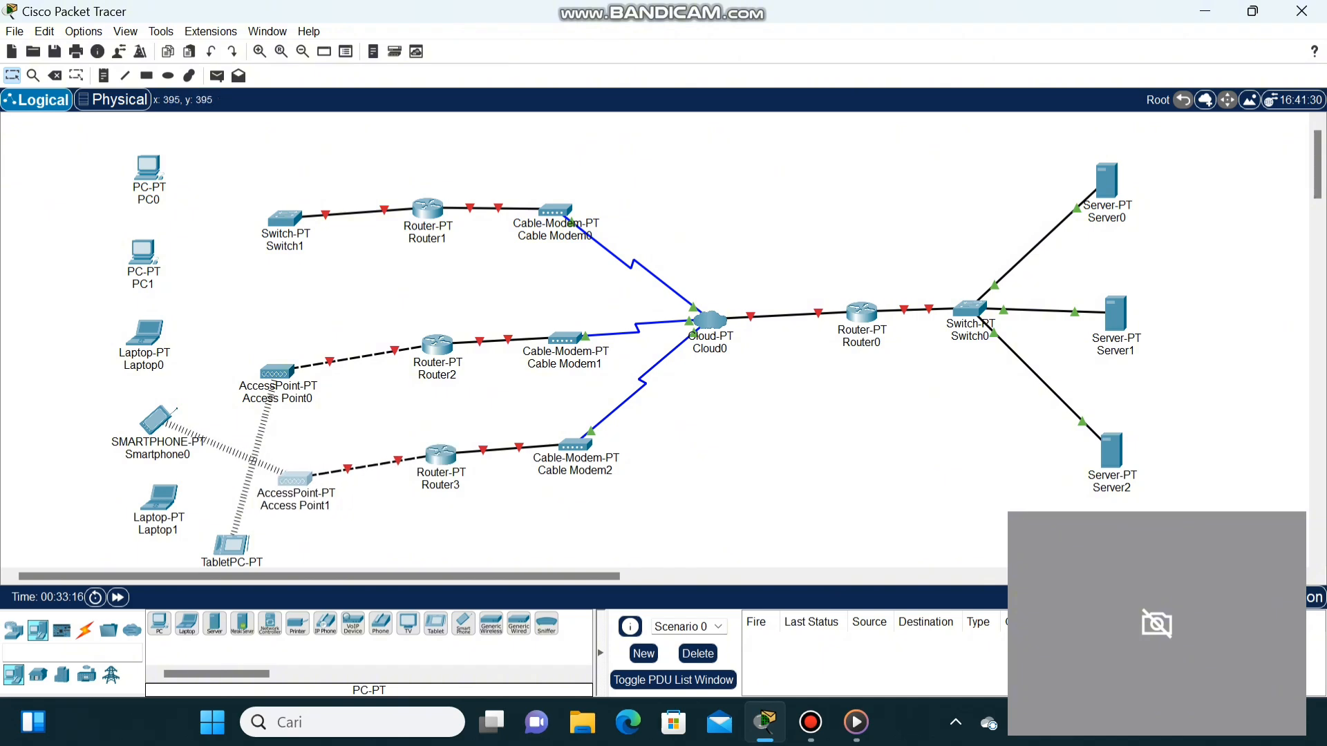
pyautogui.moveTo(277, 372); pyautogui.dragTo(299, 365)
# - Move the PCs, laptops, smartphone and tablet upward, bringing the PCs, laptops and smartphone closer to the switch and access points
pyautogui.moveTo(148, 168); pyautogui.dragTo(189, 145)
pyautogui.moveTo(143, 252); pyautogui.dragTo(184, 233)
pyautogui.moveTo(145, 332); pyautogui.dragTo(195, 325)
pyautogui.moveTo(156, 419); pyautogui.dragTo(178, 400)
pyautogui.moveTo(159, 498); pyautogui.dragTo(189, 468)
pyautogui.moveTo(232, 546); pyautogui.dragTo(222, 530)
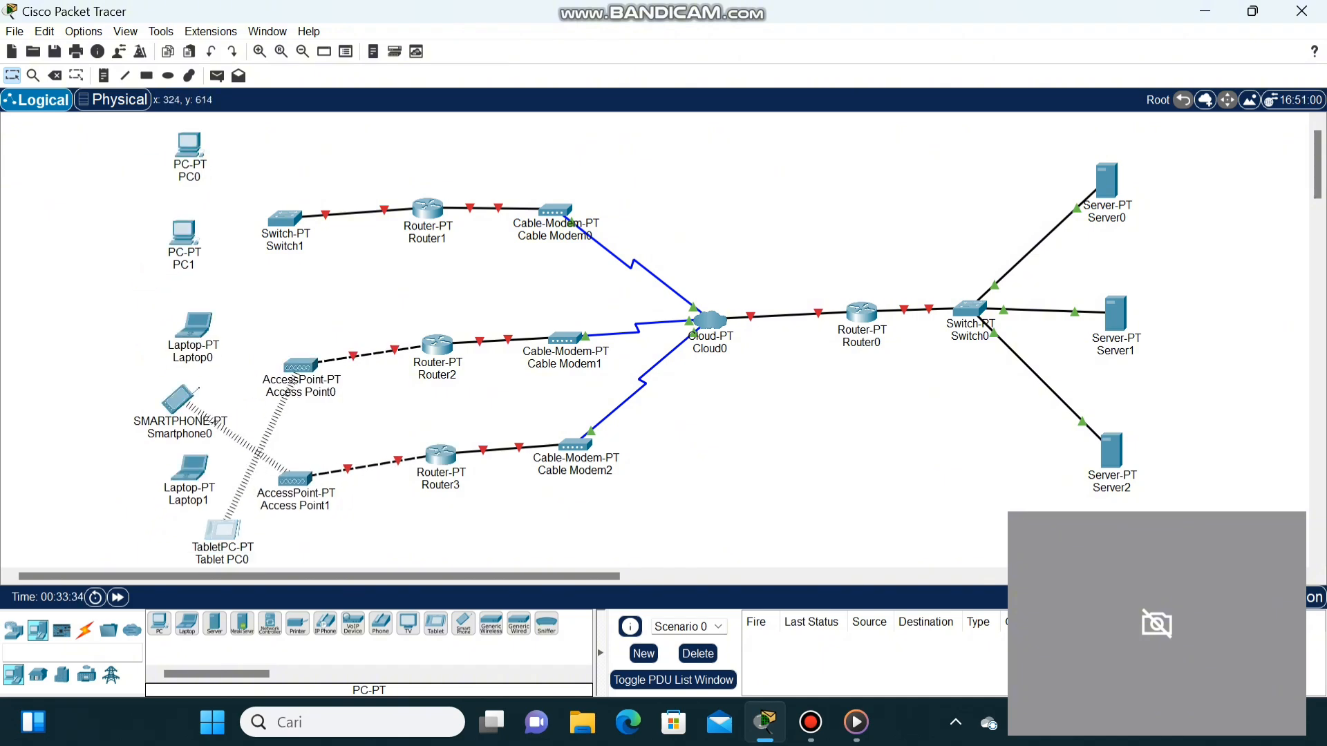
# - Assign FastEthernet0/0 of Router0 the IPv4 address 192.168.2.1 with subnet mask 255.255.255.0
pyautogui.click(862, 312)
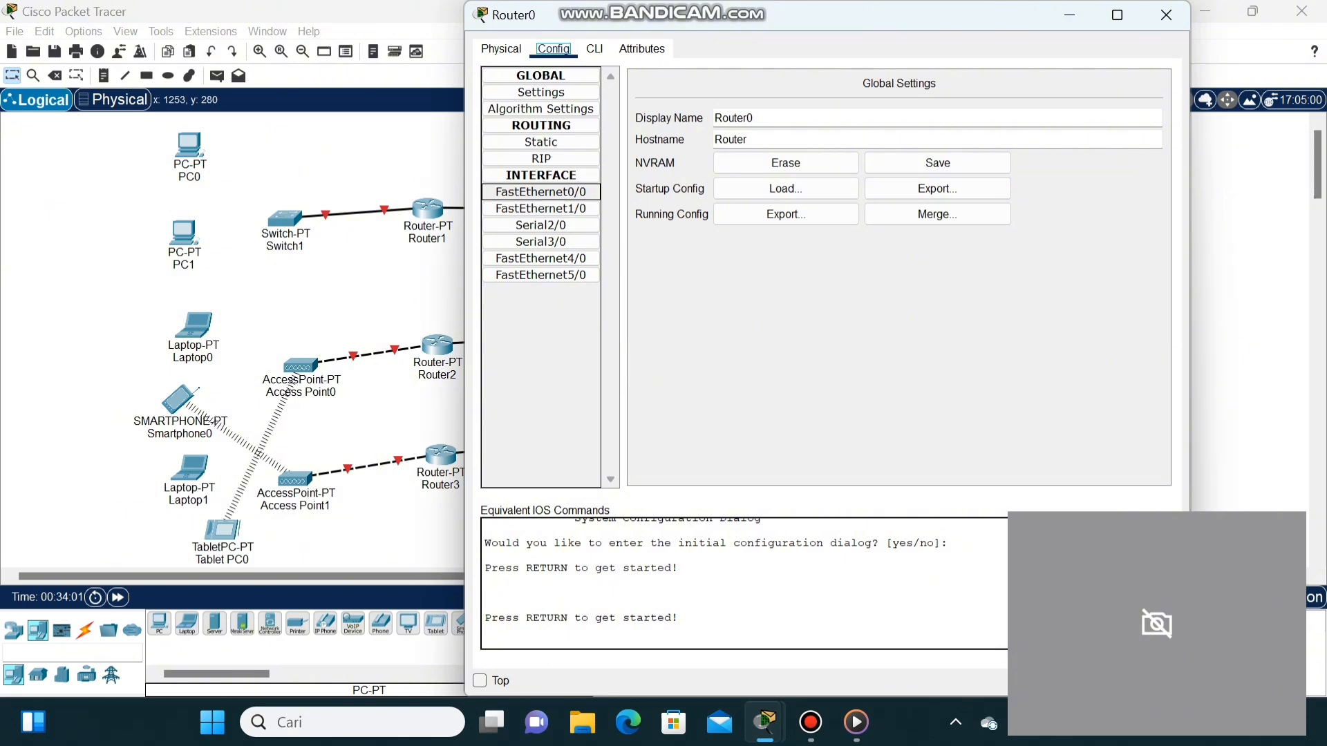
pyautogui.click(540, 192)
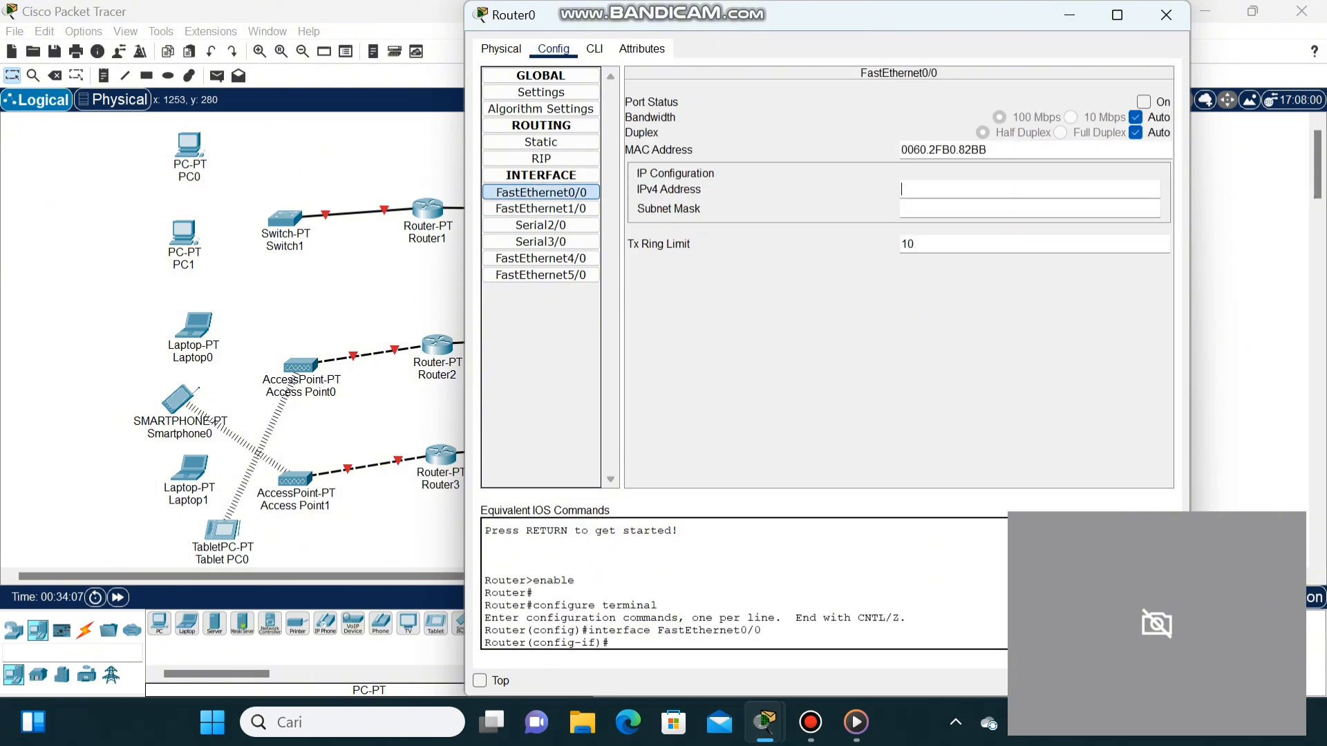
pyautogui.write('192.168.2.1')
pyautogui.press('Tab')
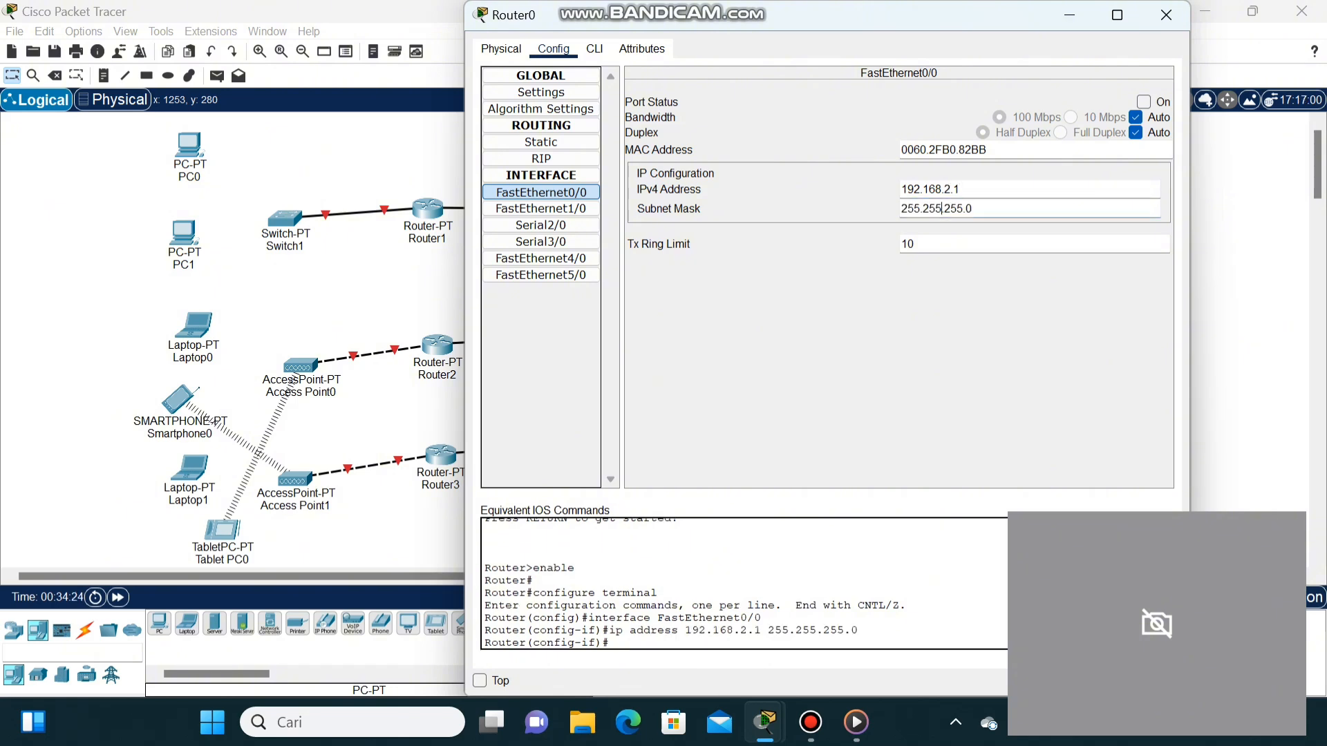
# - Enable Router0's FastEthernet0/0 interface from the command line with no shutdown
pyautogui.click(594, 48)
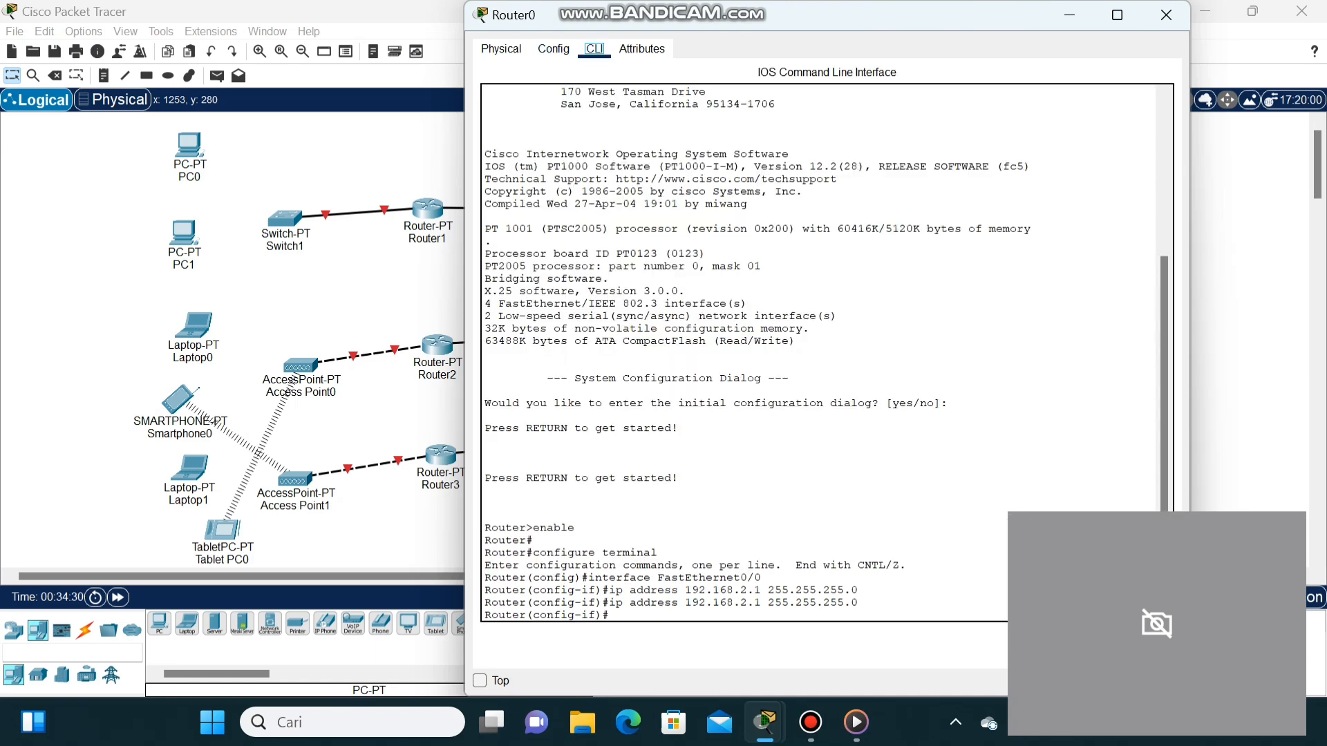
pyautogui.press('Return')
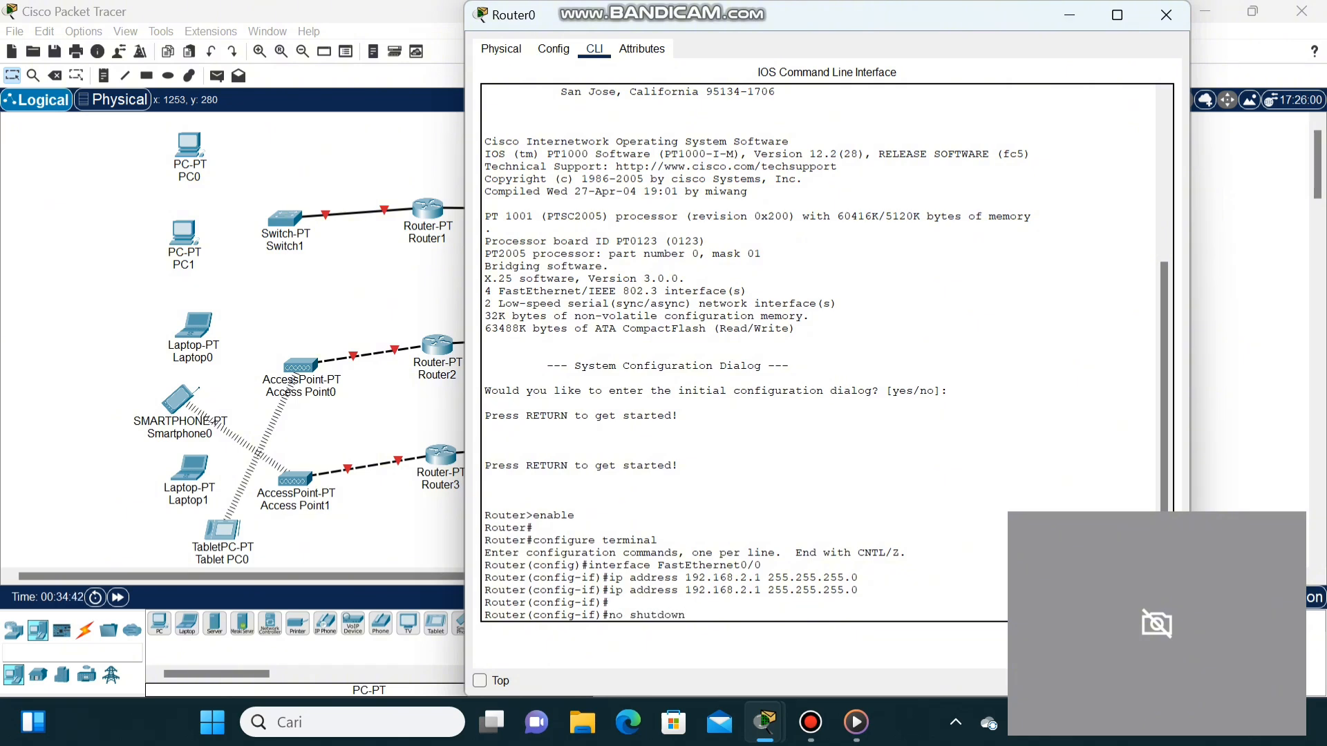
pyautogui.press('Return')
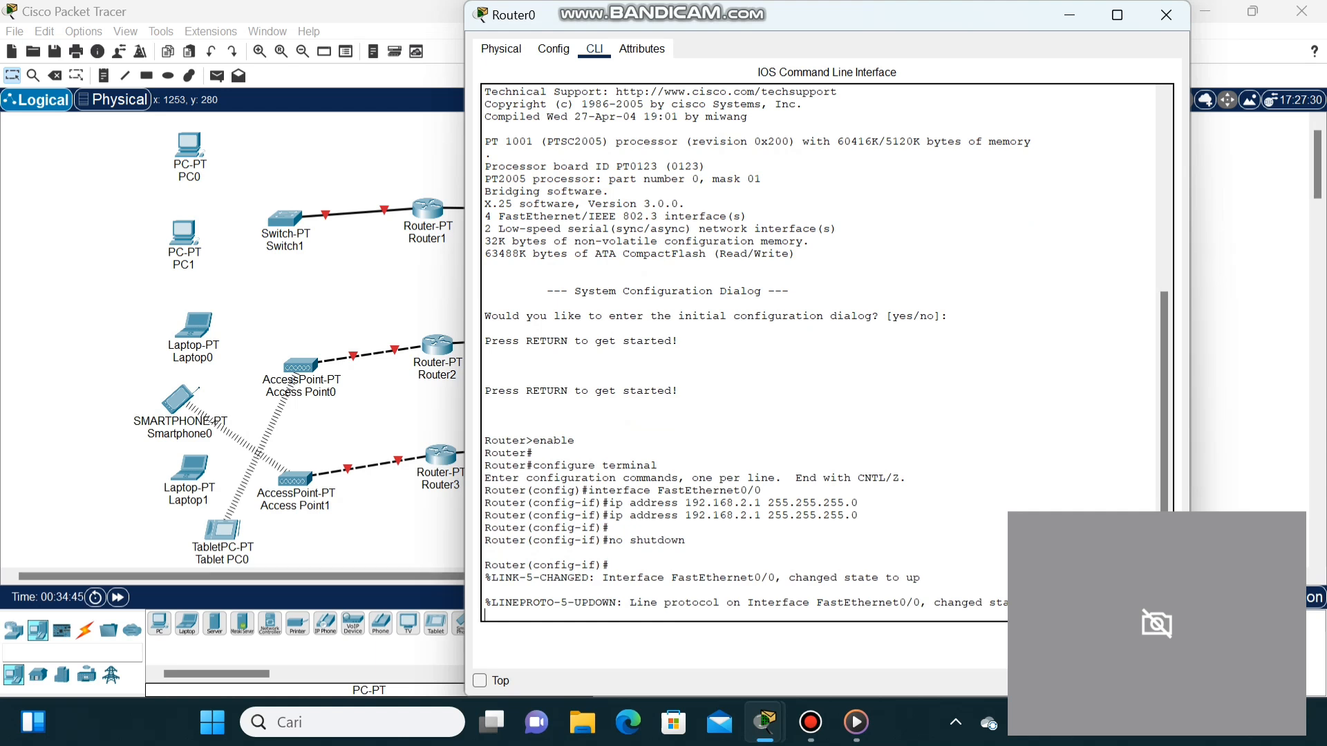
pyautogui.press('Return')
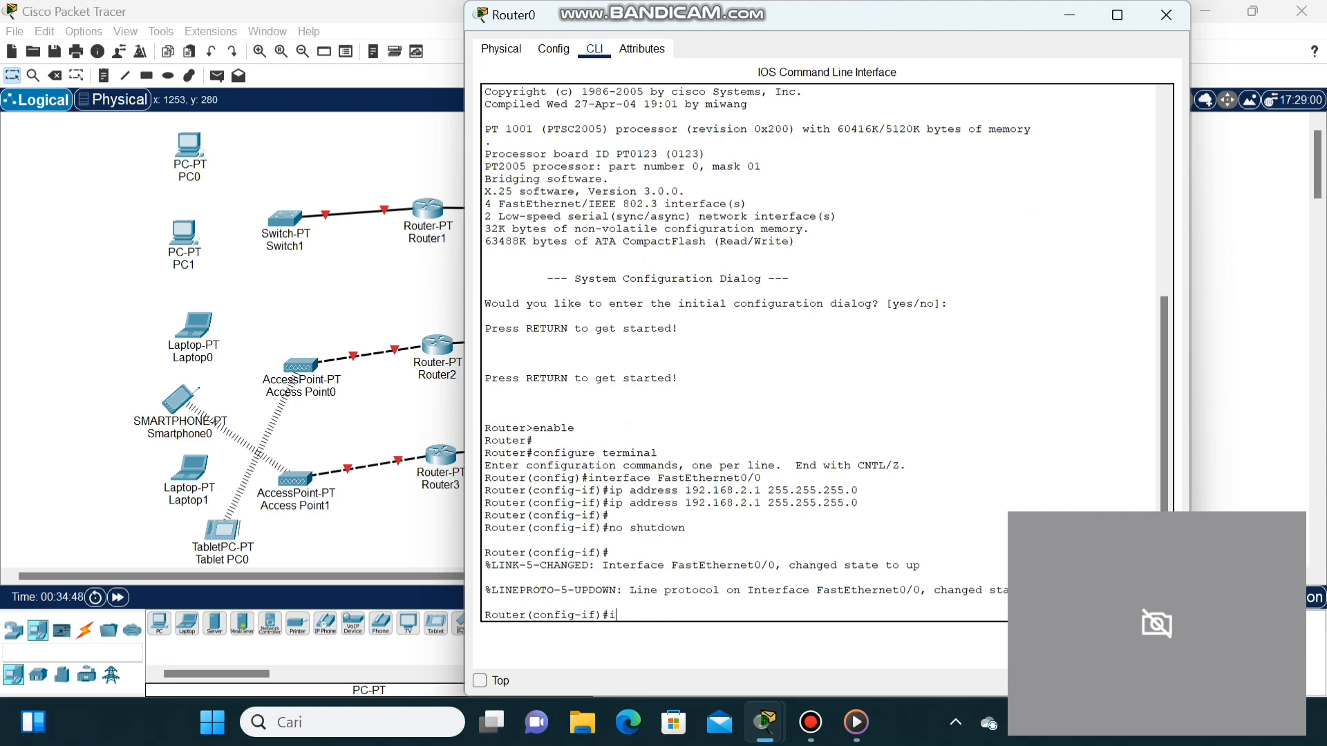
# - Create the DHCP pool net1 on Router0 with network 192.168.2.0 255.255.255.0
pyautogui.write('ip dhcp pool')
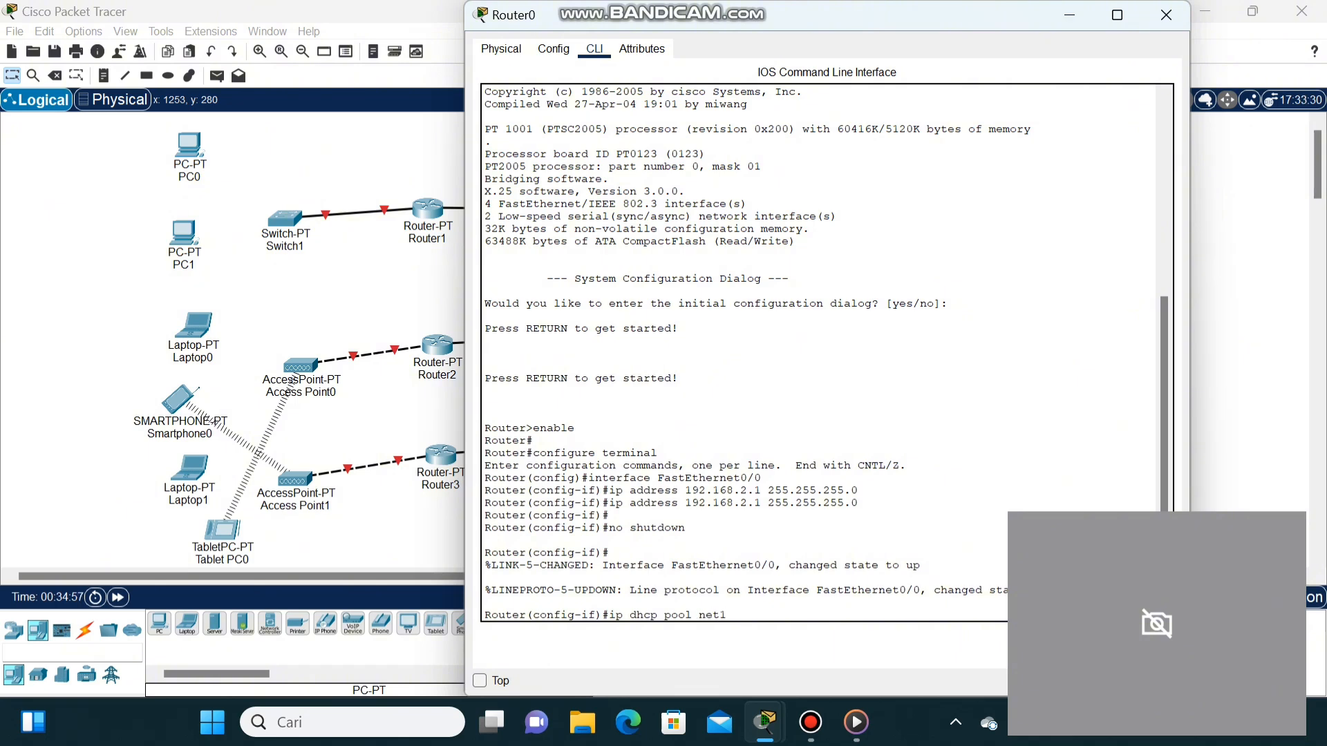
pyautogui.write(' net1')
pyautogui.press('Return')
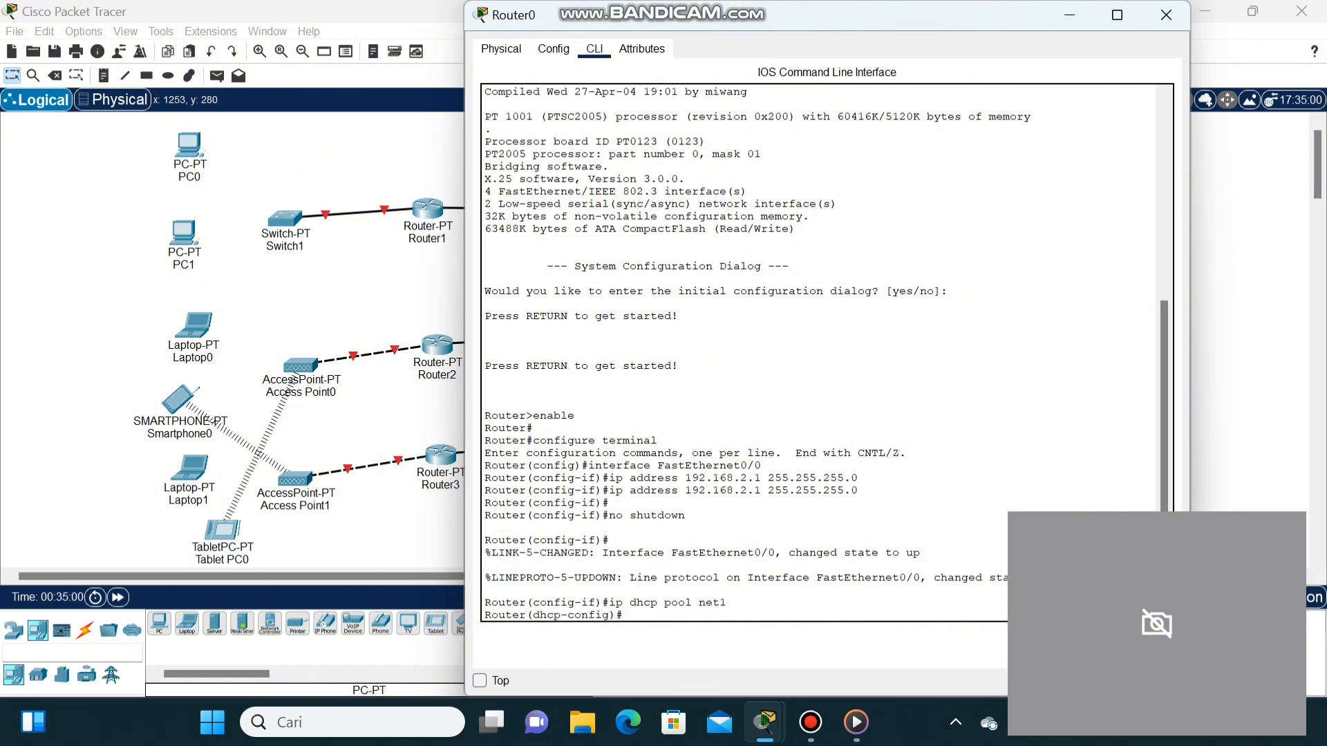
pyautogui.write('network 192.168.2.0 255.255.255.')
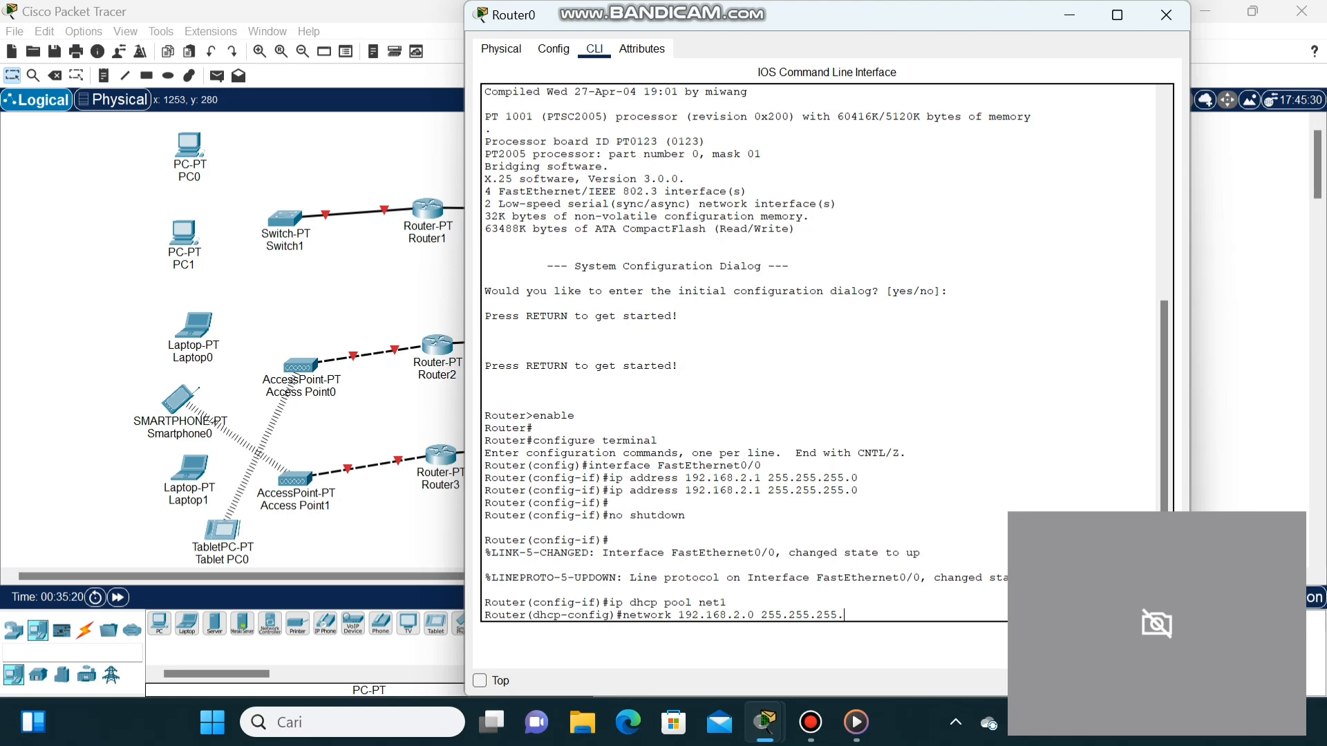
pyautogui.write('0')
pyautogui.press('Return')
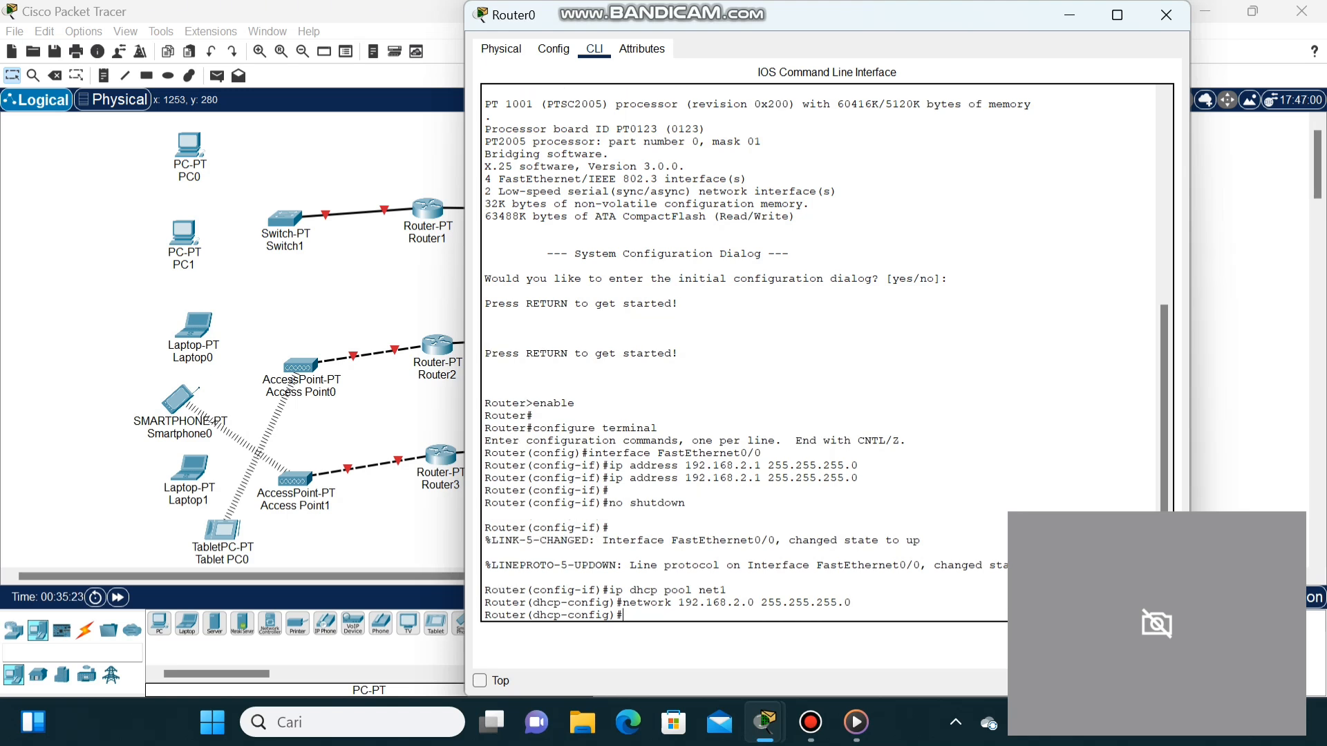
# - Set the DHCP pool's default router to 192.168.2.1 and its DNS server to 192.168.1.1
pyautogui.write('default-router 192.168.2.1')
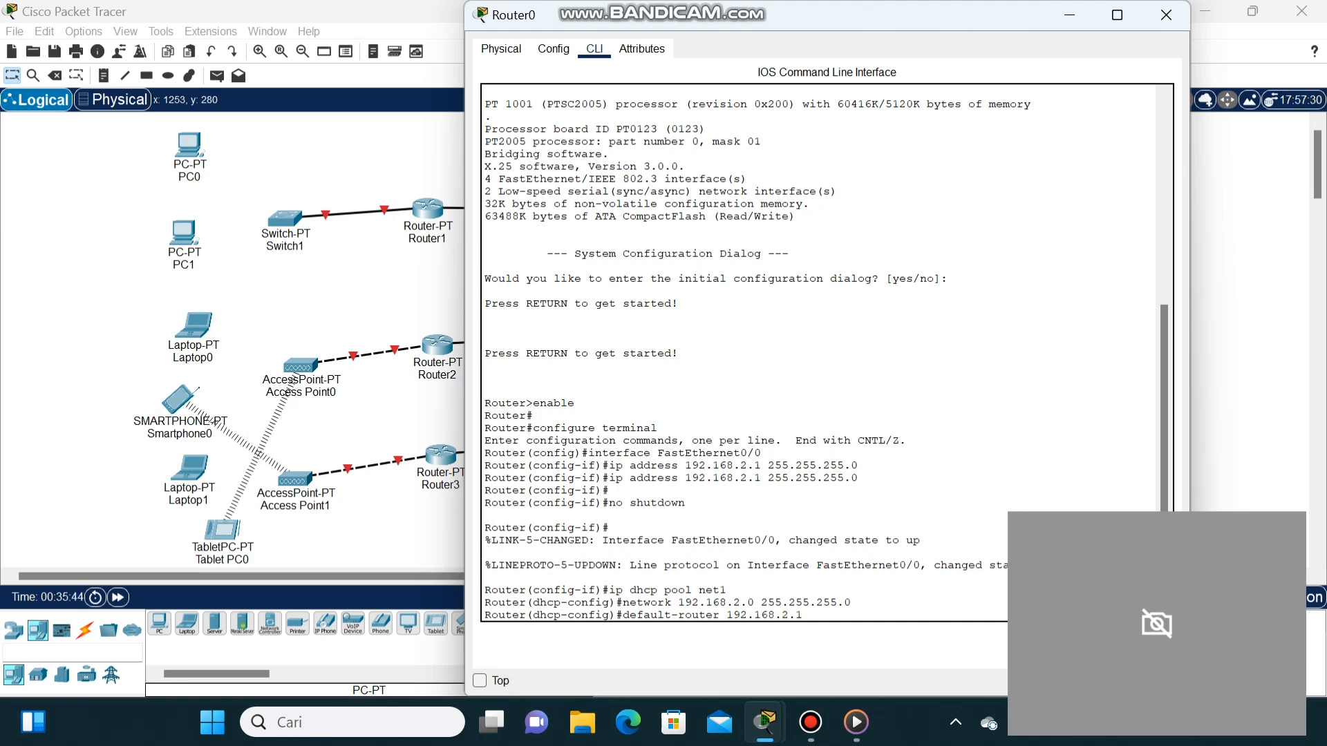
pyautogui.press('Return')
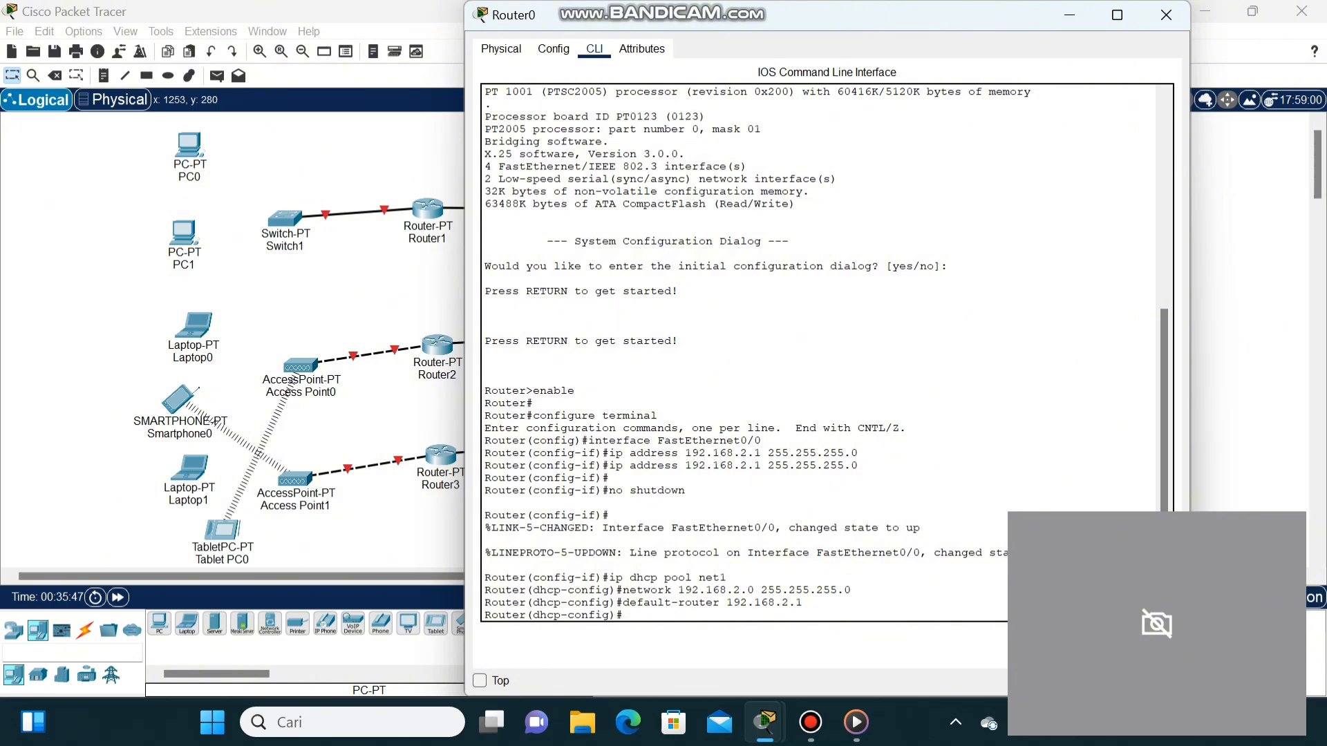
pyautogui.write('-server 192.168.1.1')
pyautogui.press('Return')
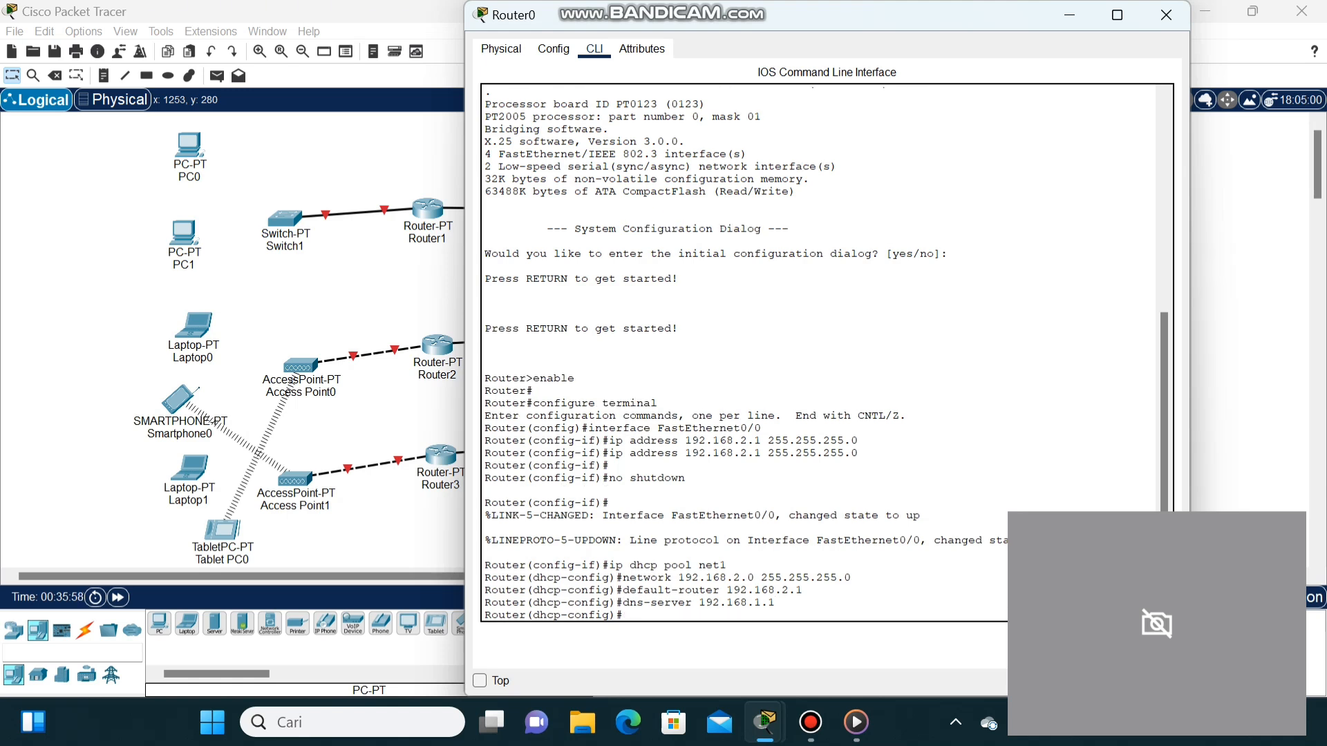
# - Exit Router0's configuration modes and save its configuration with the write command
pyautogui.write('exit')
pyautogui.press('Return')
pyautogui.write('exit')
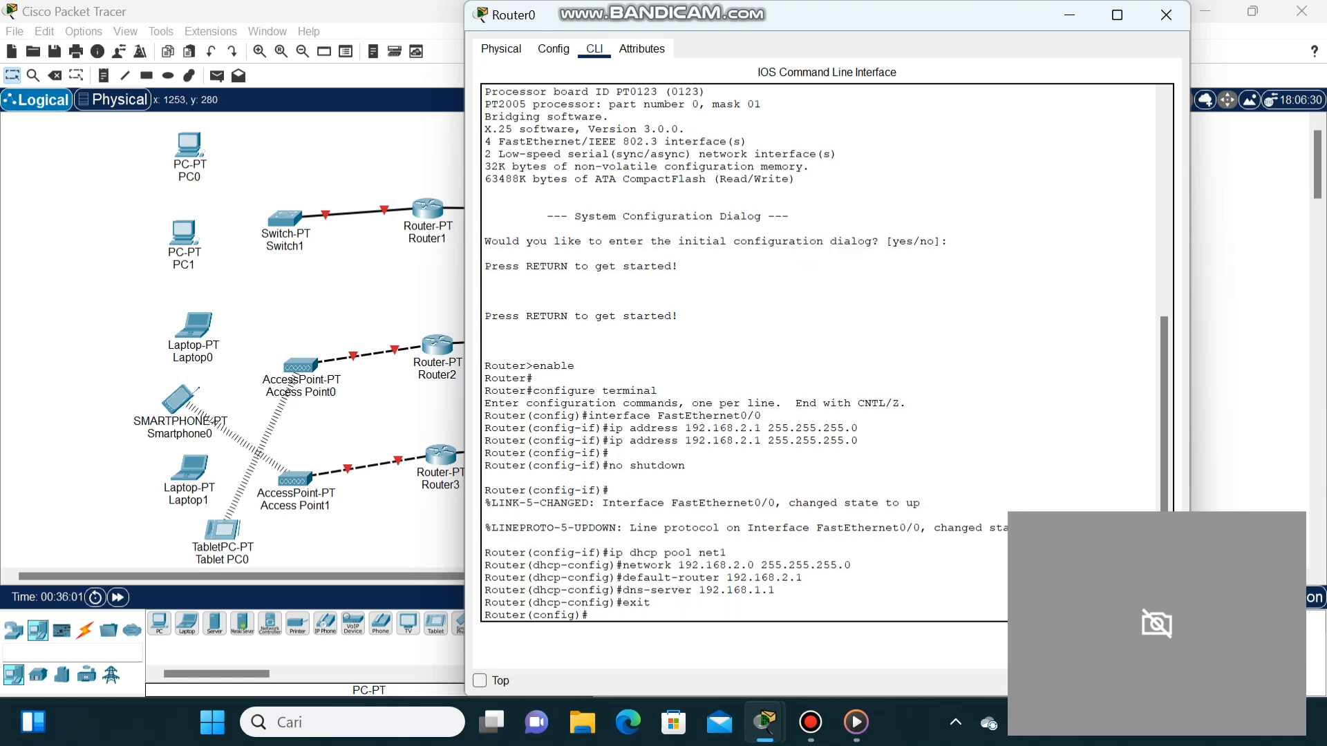
pyautogui.press('Return')
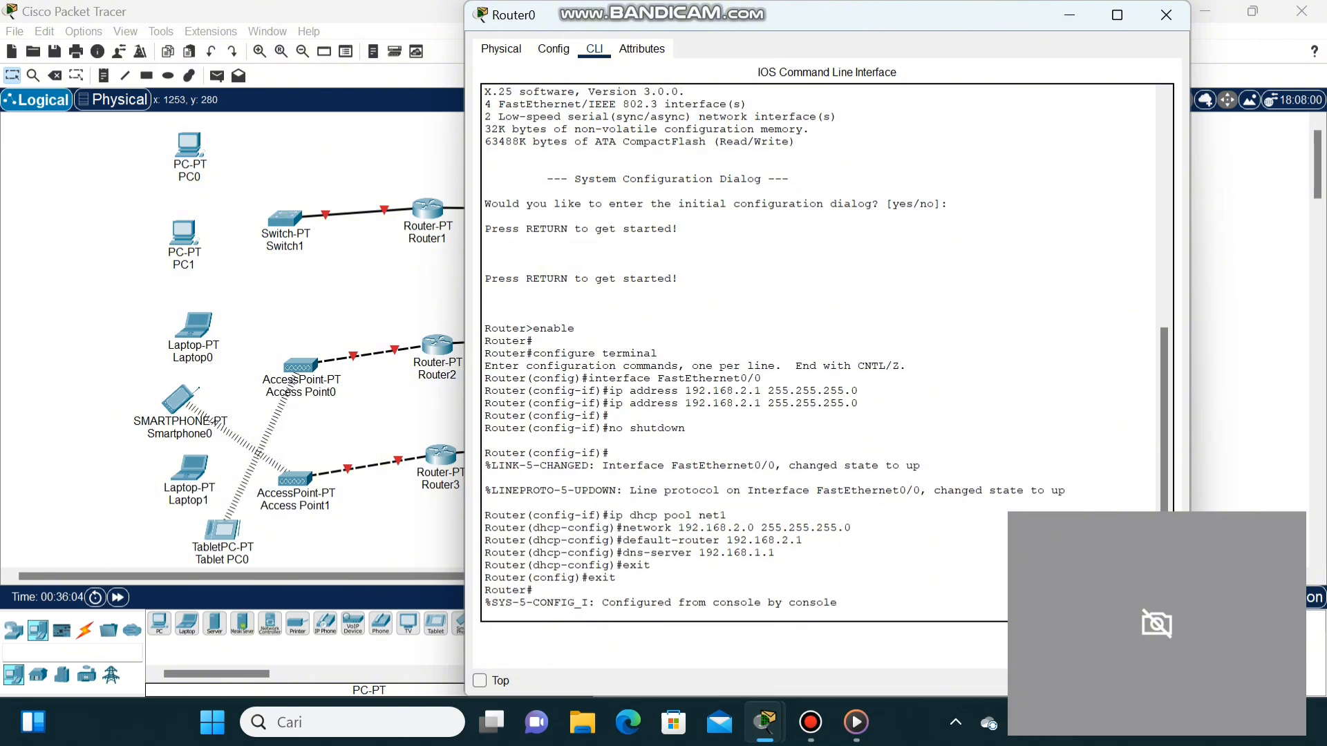
pyautogui.press('Return')
pyautogui.write('wrirw')
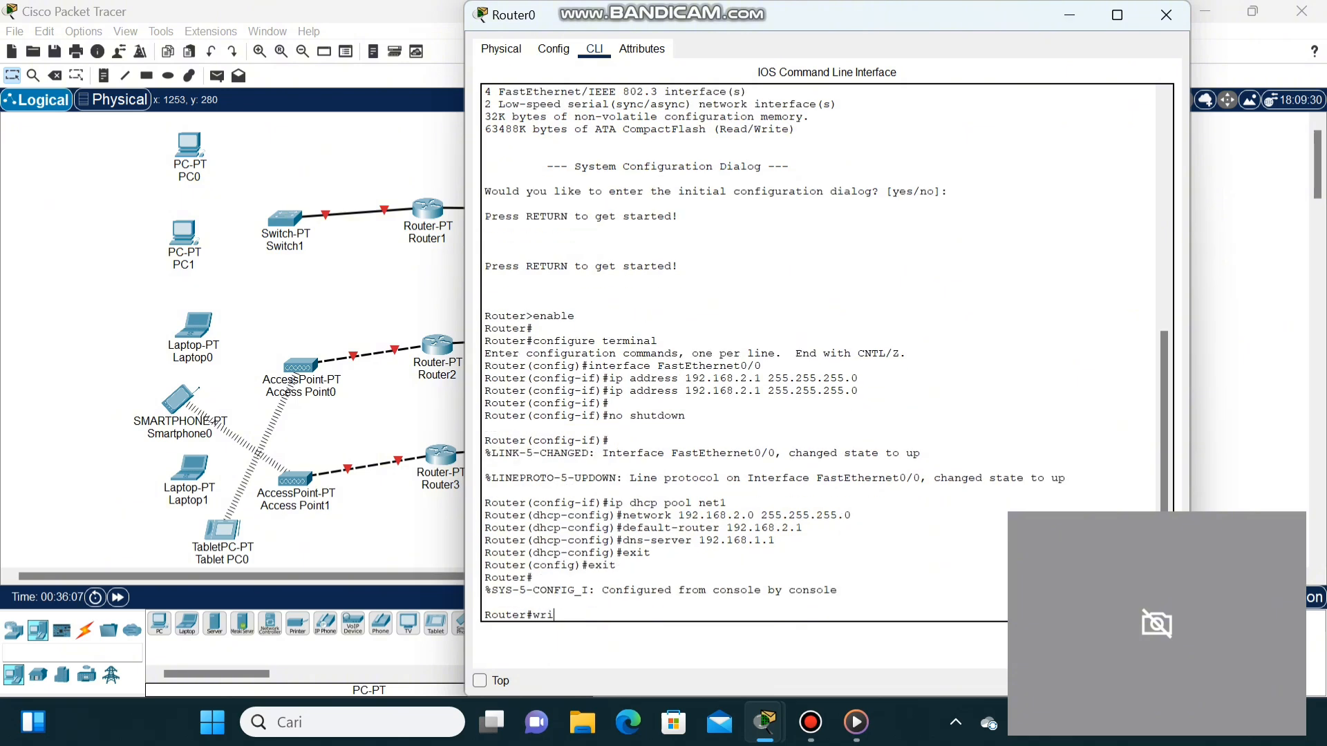
pyautogui.press('BackSpace')
pyautogui.press('BackSpace')
pyautogui.write('te')
pyautogui.press('Return')
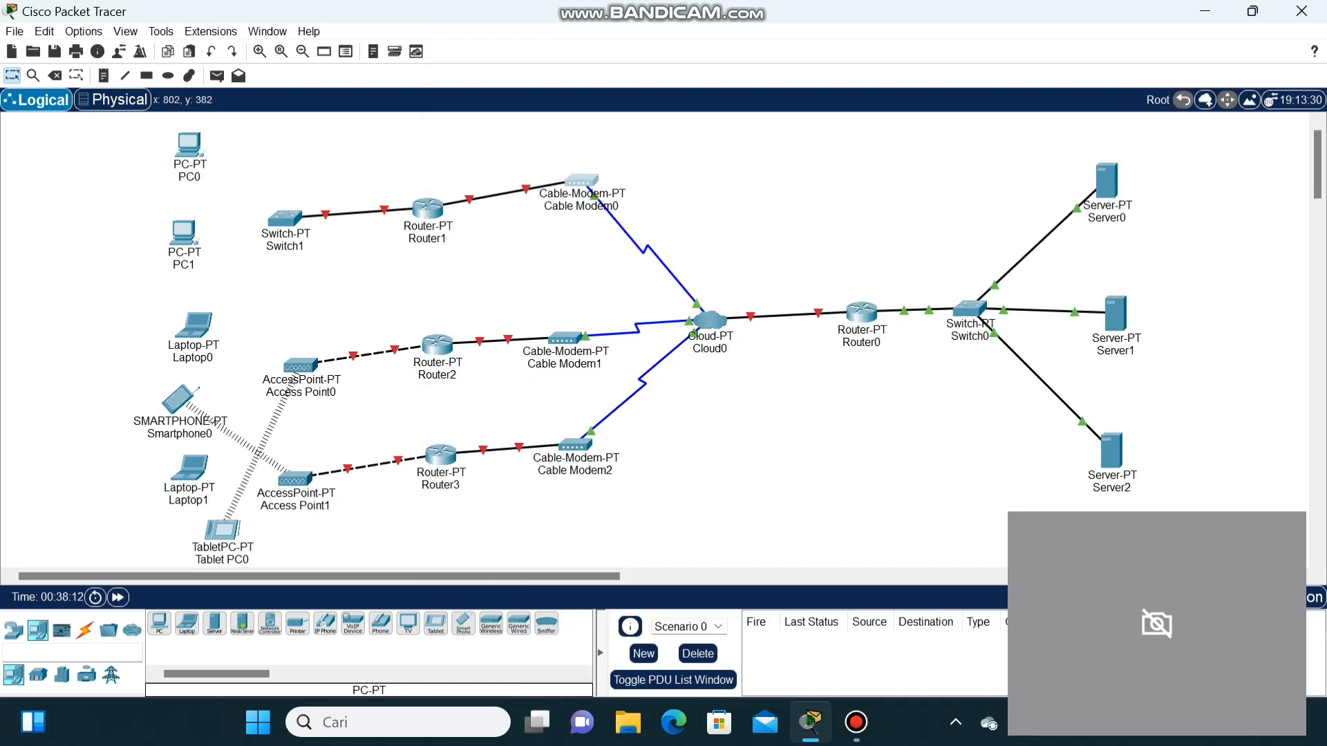
# - Move Cable Modem1, Cable Modem2 and the three routers Router1 to Router3 upward, forming more level rows
pyautogui.moveTo(571, 320); pyautogui.dragTo(572, 311)
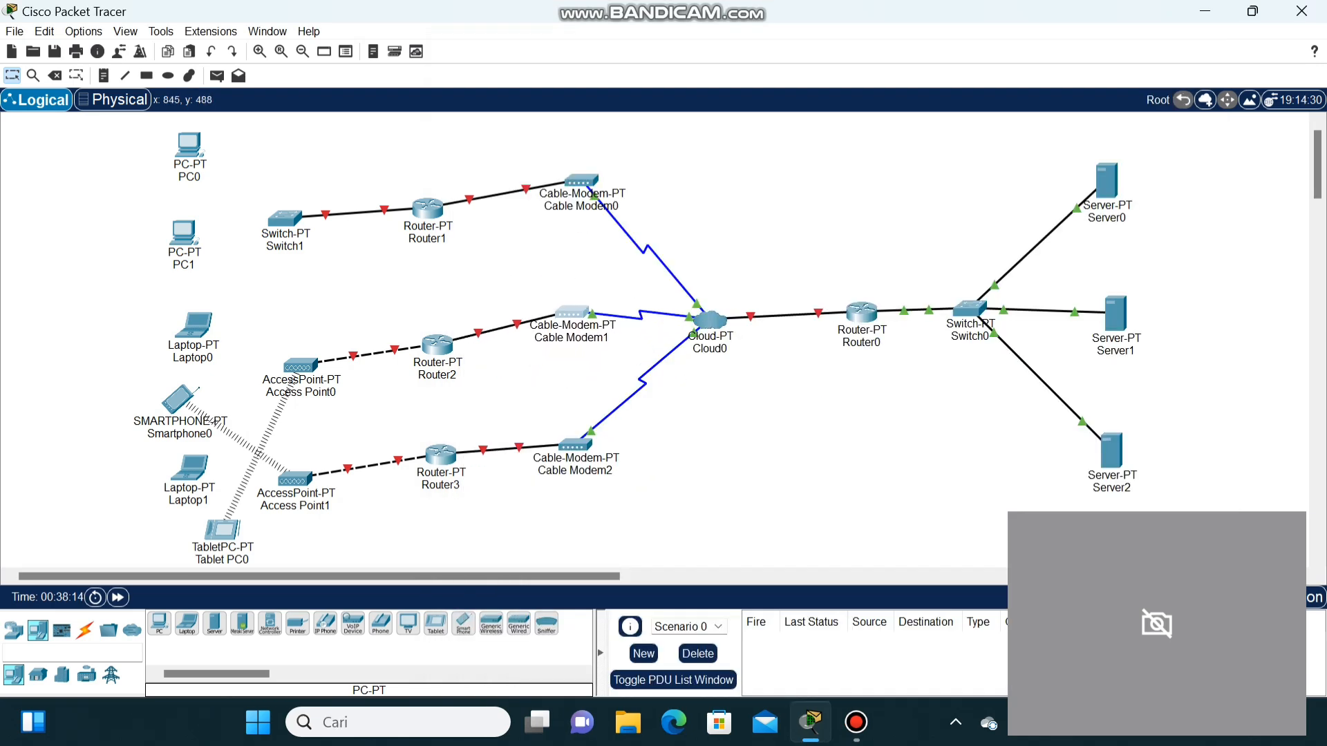
pyautogui.moveTo(575, 445); pyautogui.dragTo(593, 417)
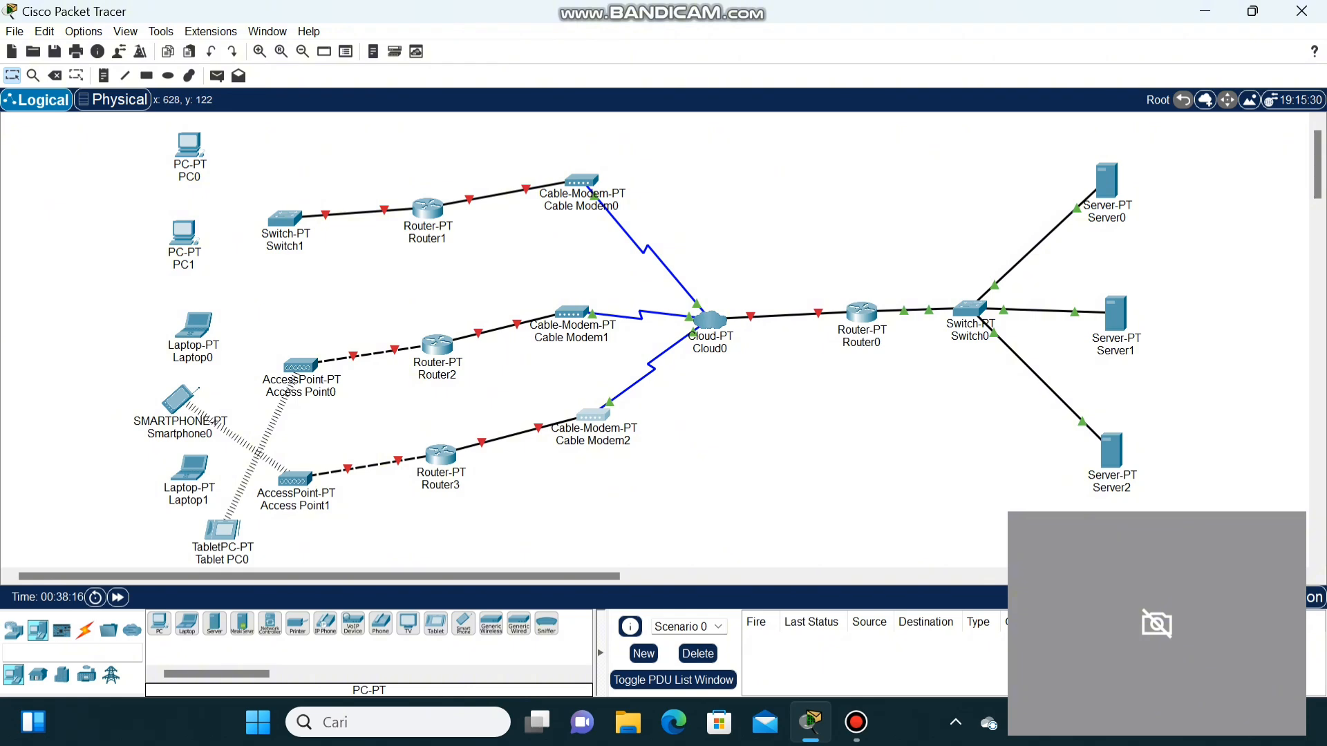
pyautogui.moveTo(427, 207); pyautogui.dragTo(447, 177)
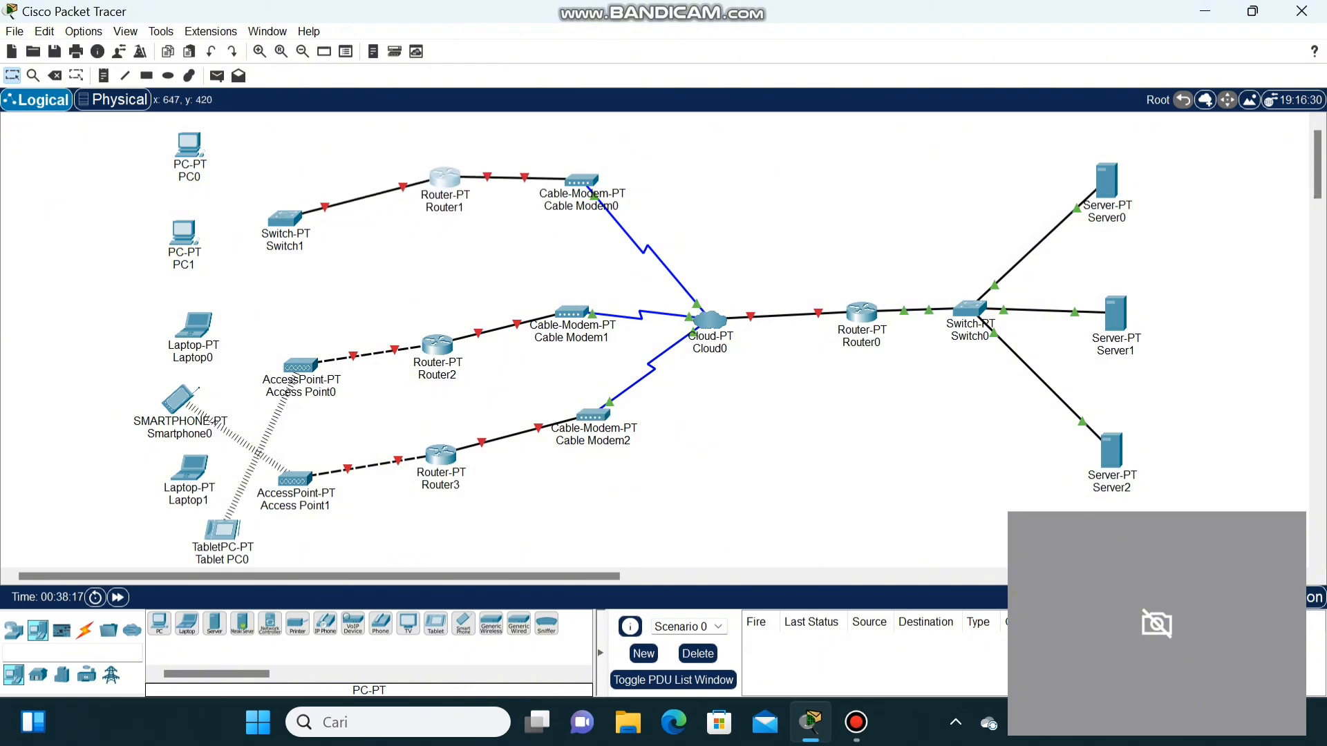
pyautogui.click(428, 344)
pyautogui.moveTo(428, 344); pyautogui.dragTo(431, 292)
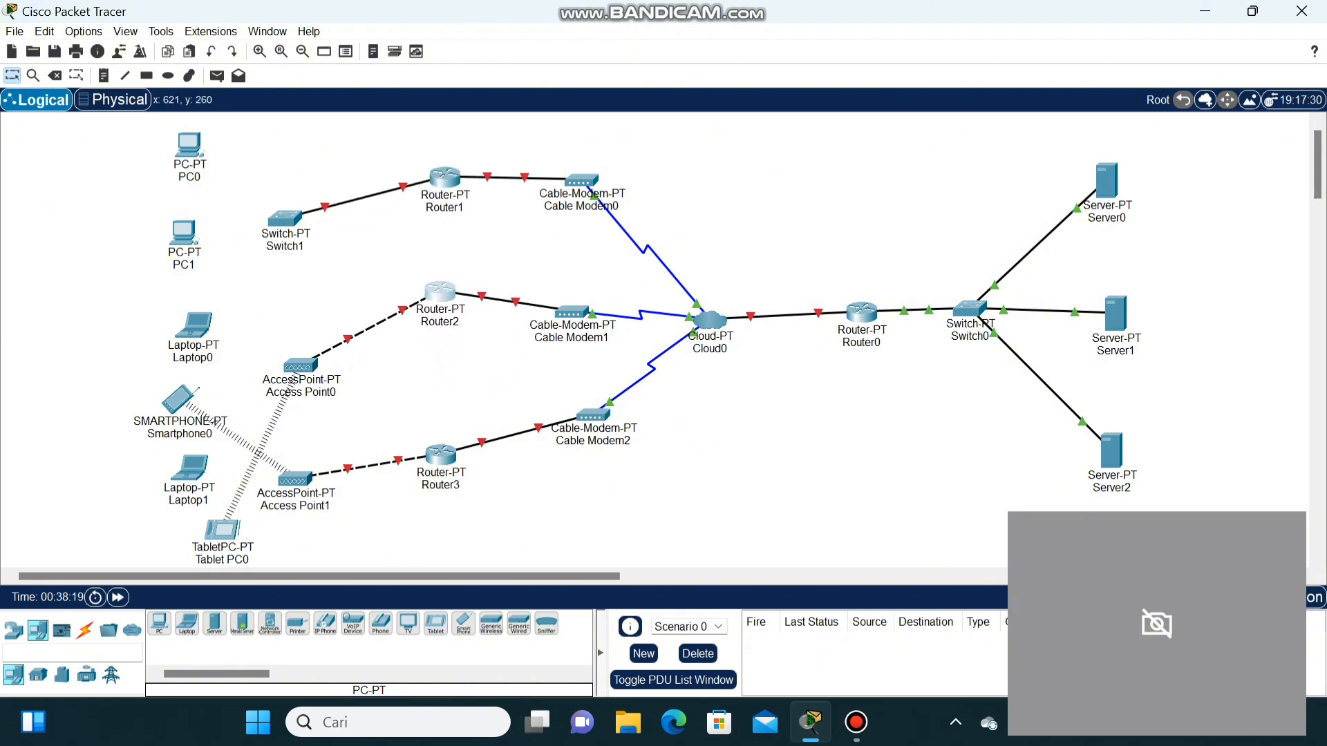
pyautogui.moveTo(441, 455); pyautogui.dragTo(444, 421)
# - Move Access Point0, Switch1 and Access Point1 upward to sit roughly level with their routers
pyautogui.moveTo(299, 365); pyautogui.dragTo(304, 302)
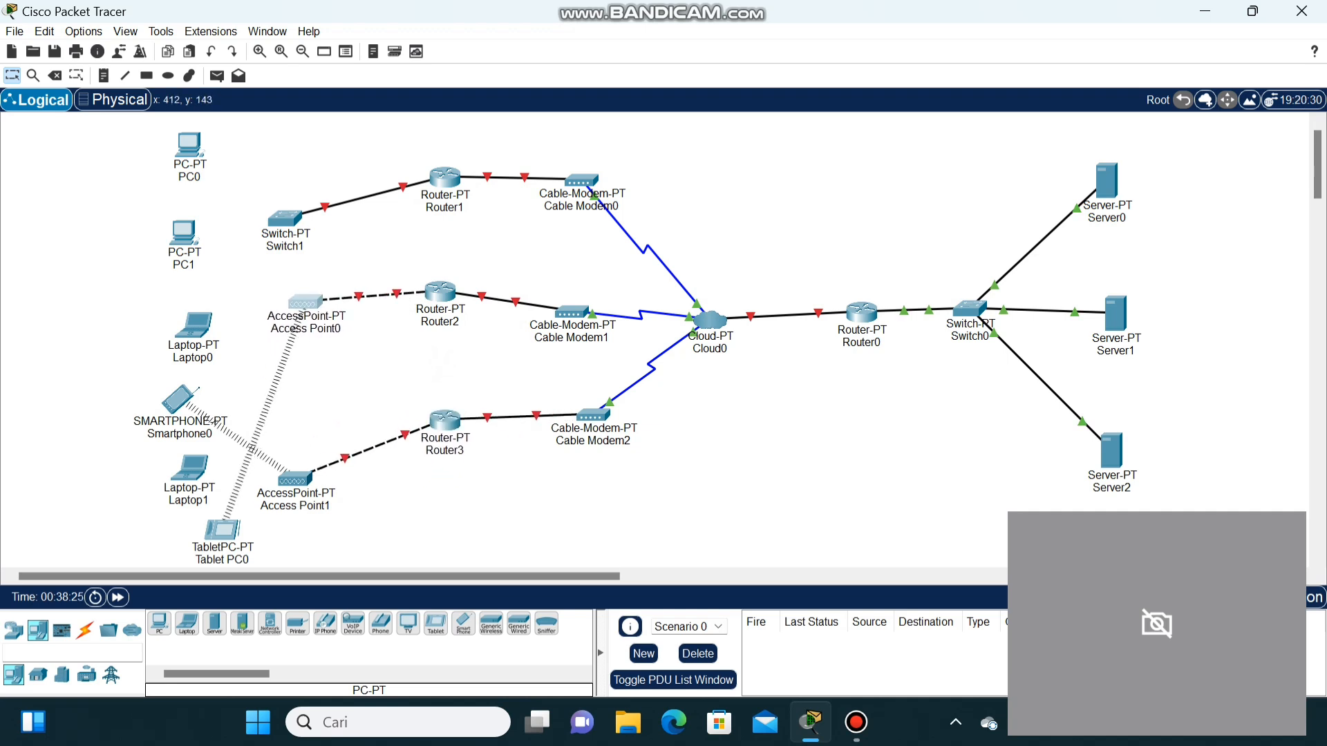
pyautogui.moveTo(285, 220); pyautogui.dragTo(288, 179)
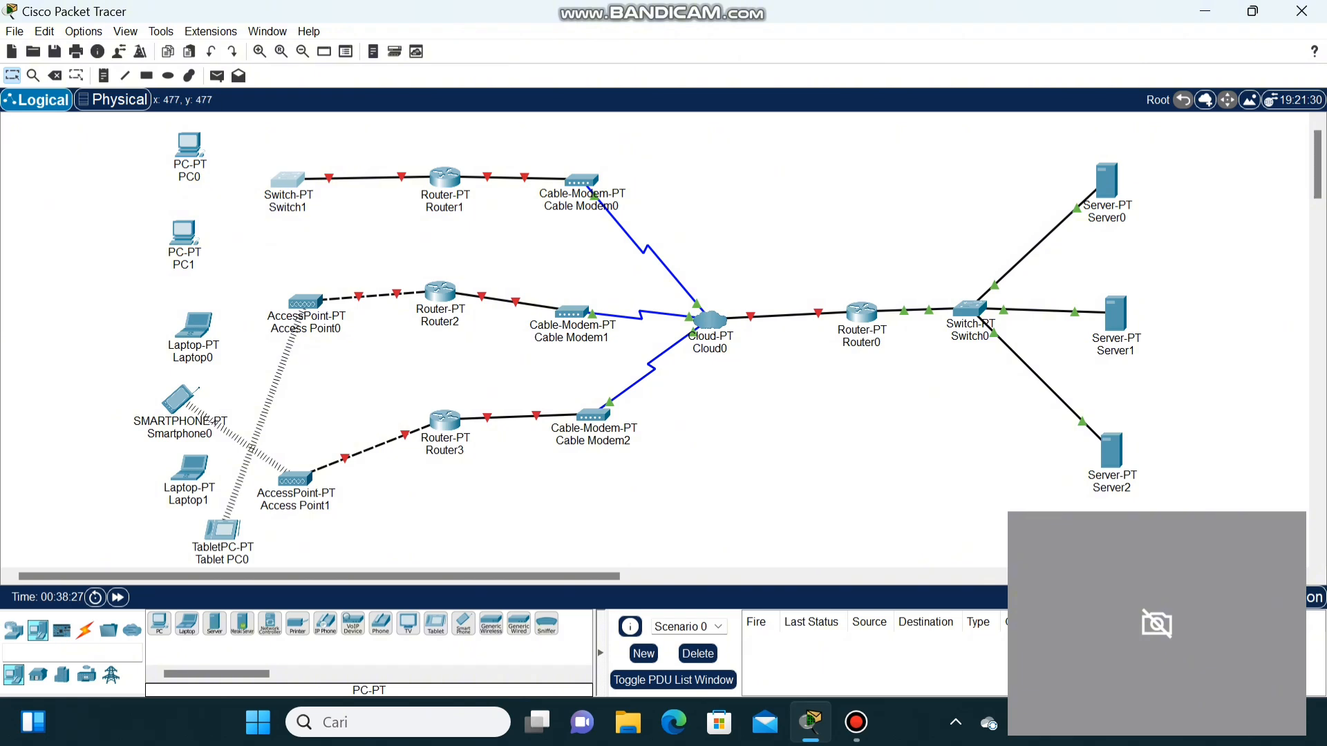
pyautogui.moveTo(293, 479); pyautogui.dragTo(298, 418)
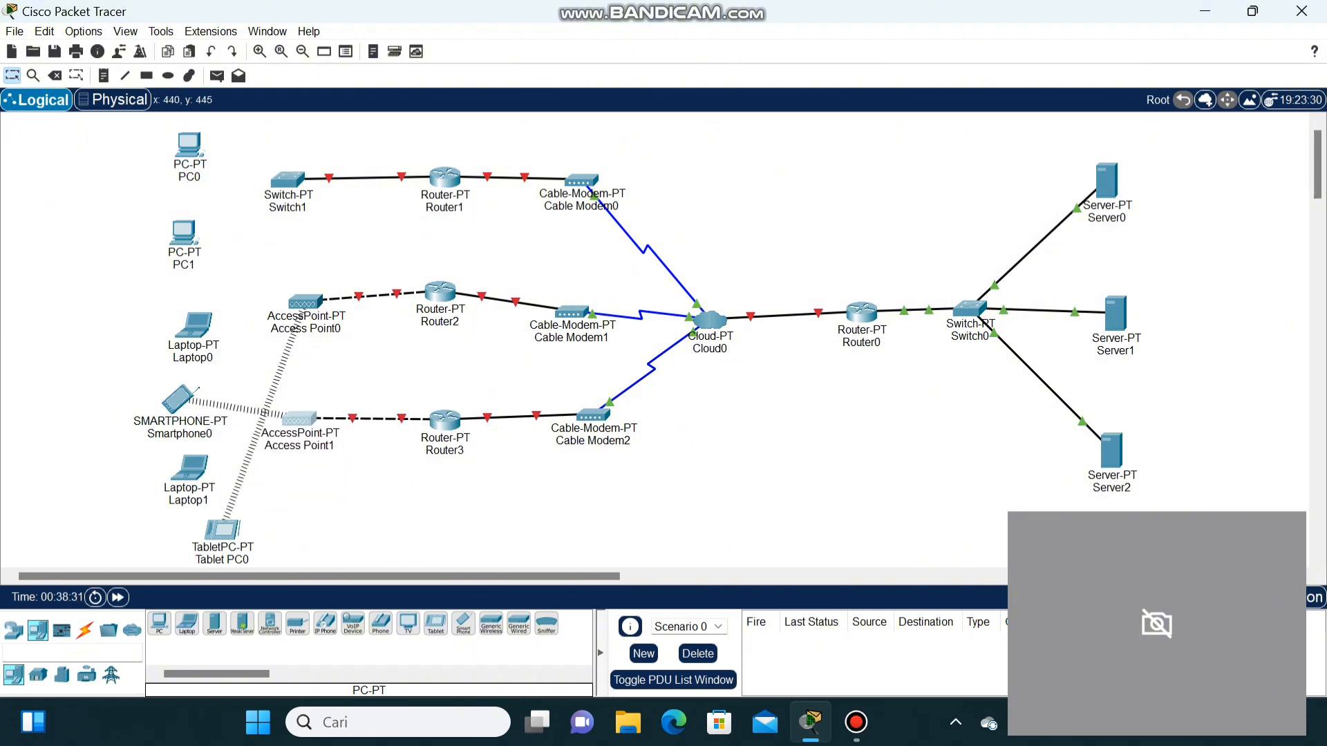
pyautogui.moveTo(299, 419); pyautogui.dragTo(299, 437)
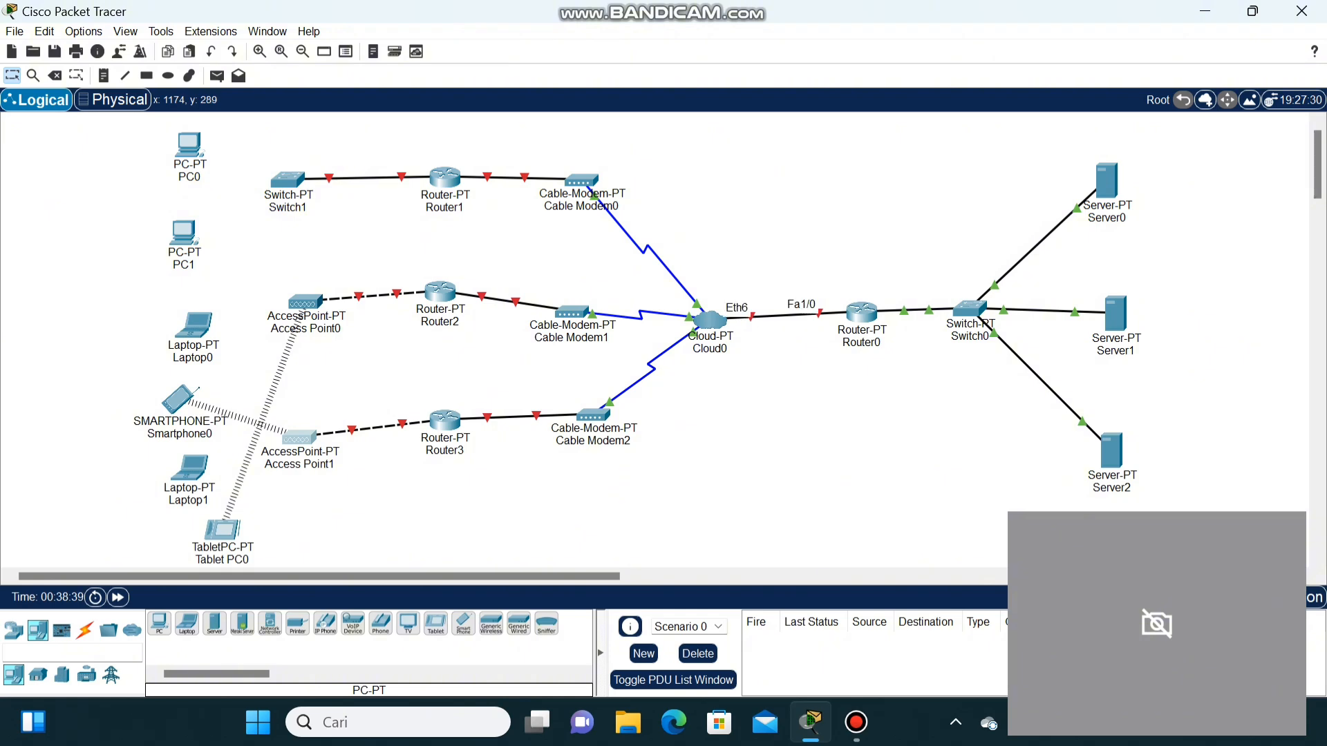
# - Assign Router0's FastEthernet1/0 interface the IPv4 address 192.168.3.1 with subnet mask 255.255.255.0
pyautogui.click(862, 312)
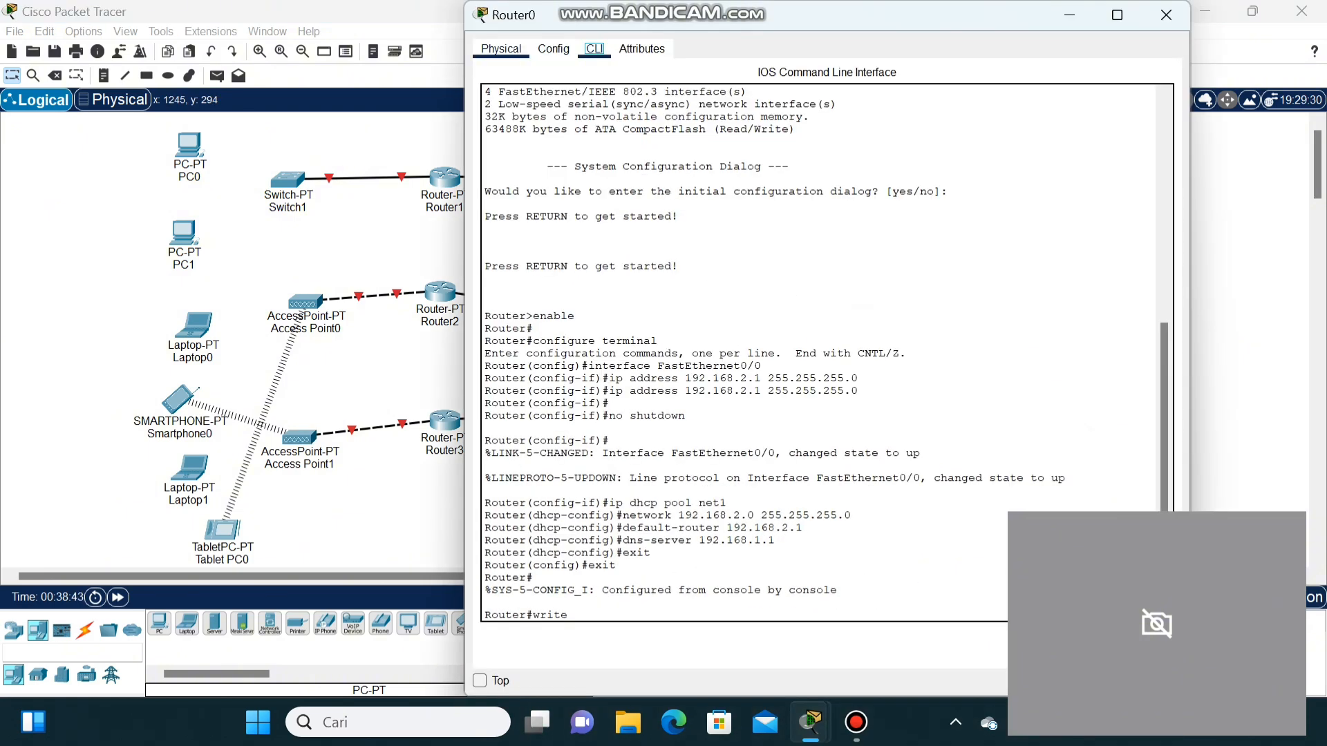
pyautogui.click(501, 49)
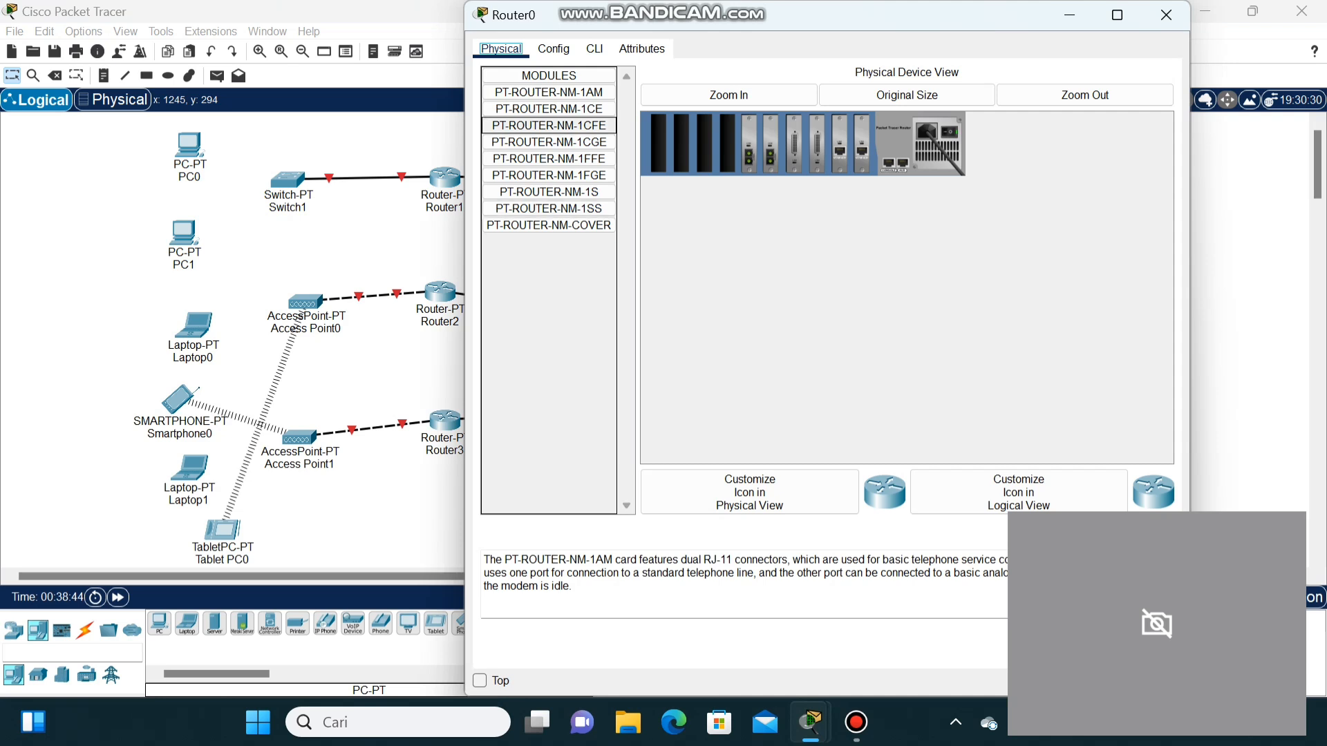
pyautogui.click(554, 49)
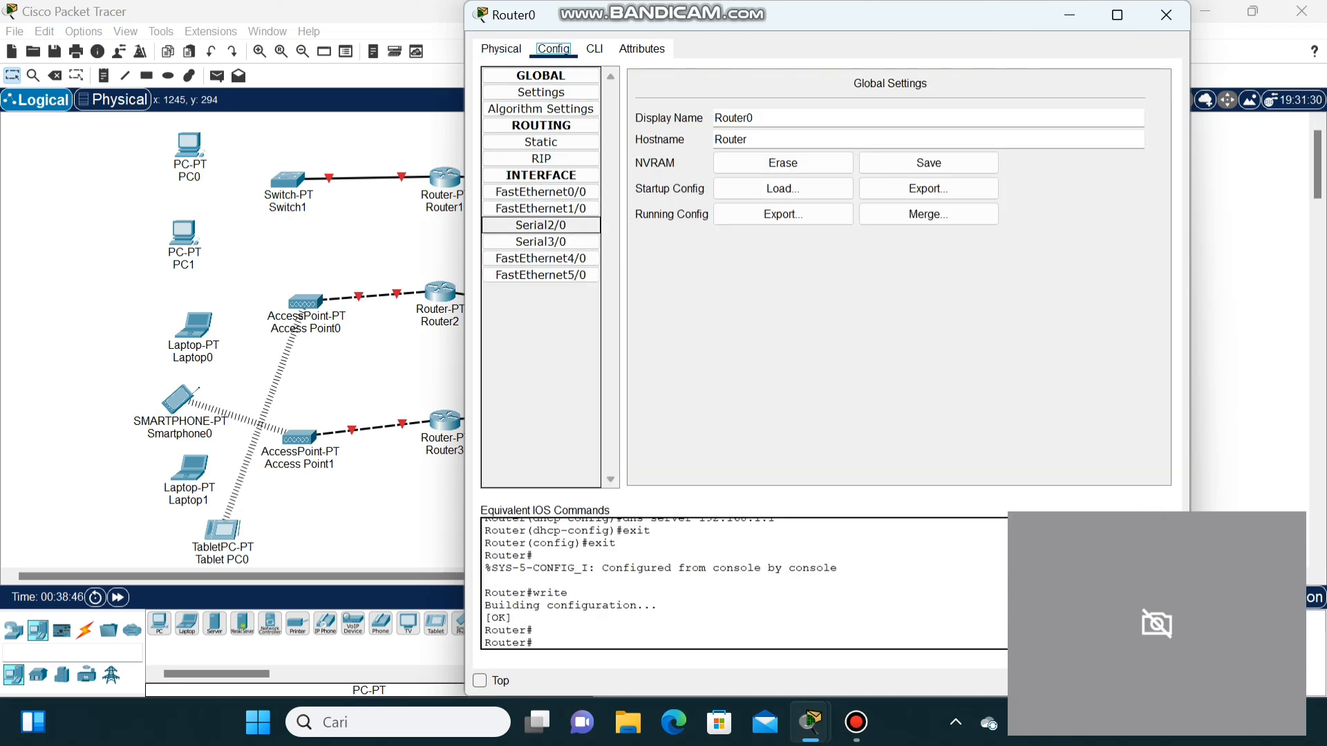
pyautogui.click(541, 208)
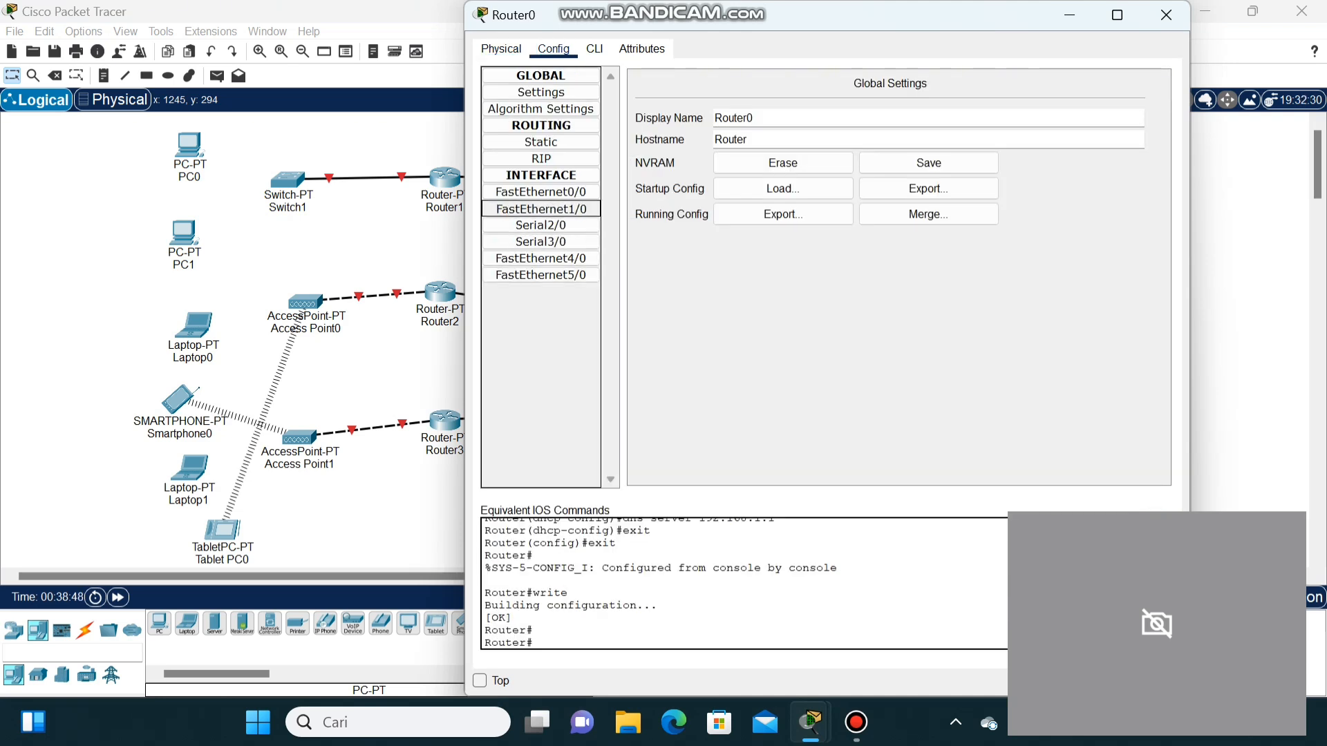
pyautogui.click(1030, 189)
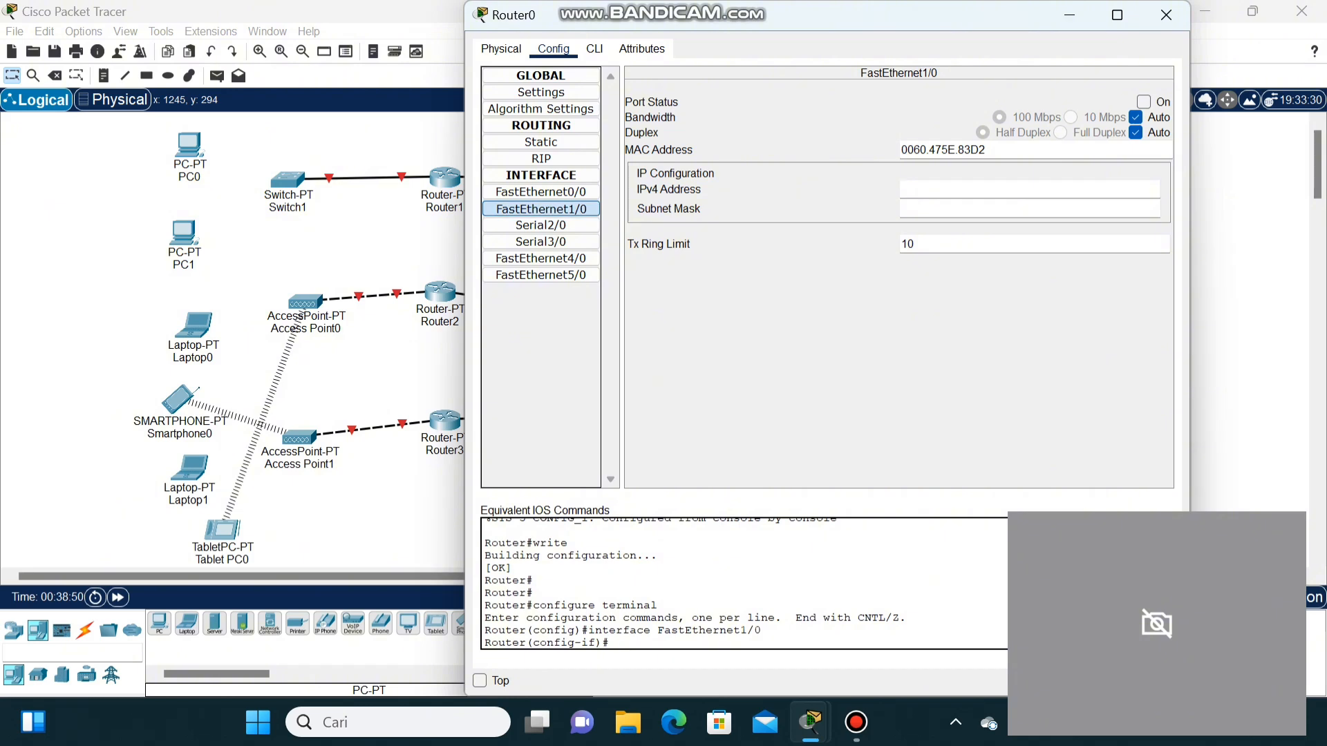
pyautogui.write('192.168.3.2')
pyautogui.press('BackSpace')
pyautogui.write('1')
pyautogui.click(972, 208)
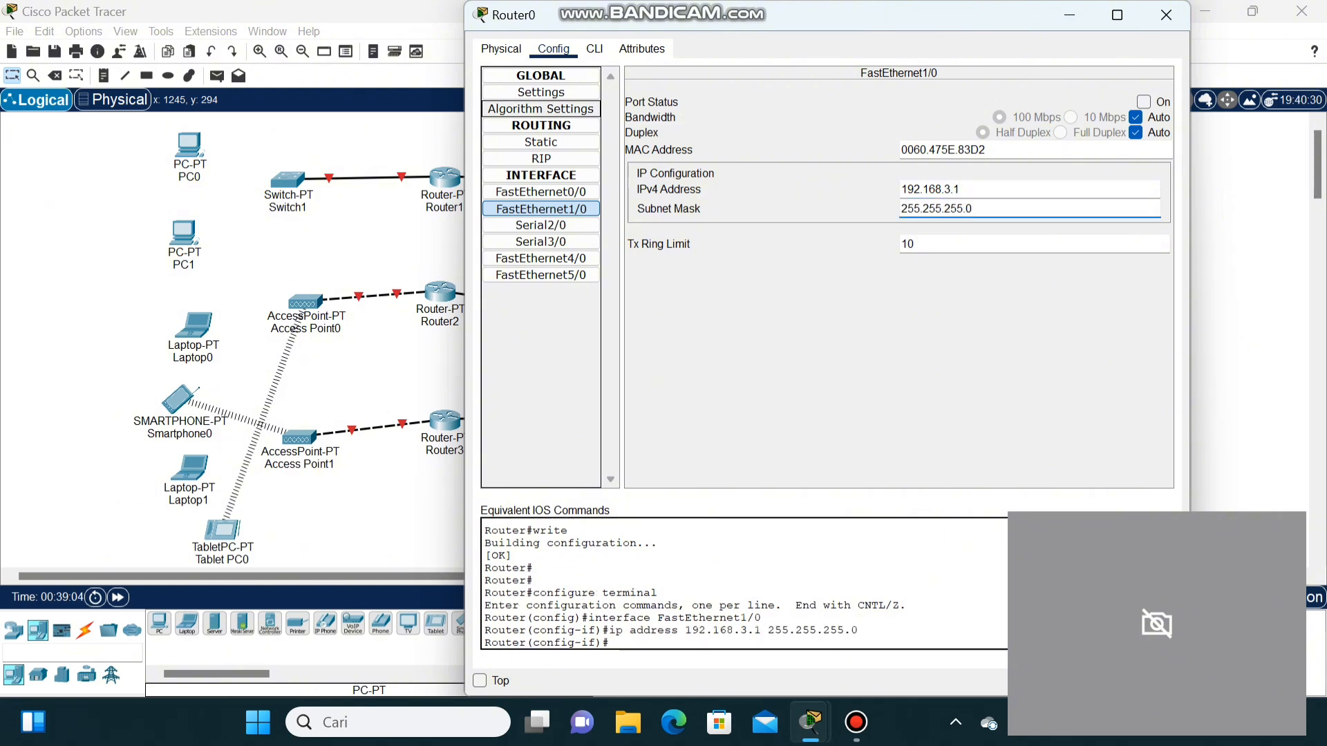
# - Bring up Router0's FastEthernet1/0 interface with the no shutdown command and close the router's window
pyautogui.click(594, 48)
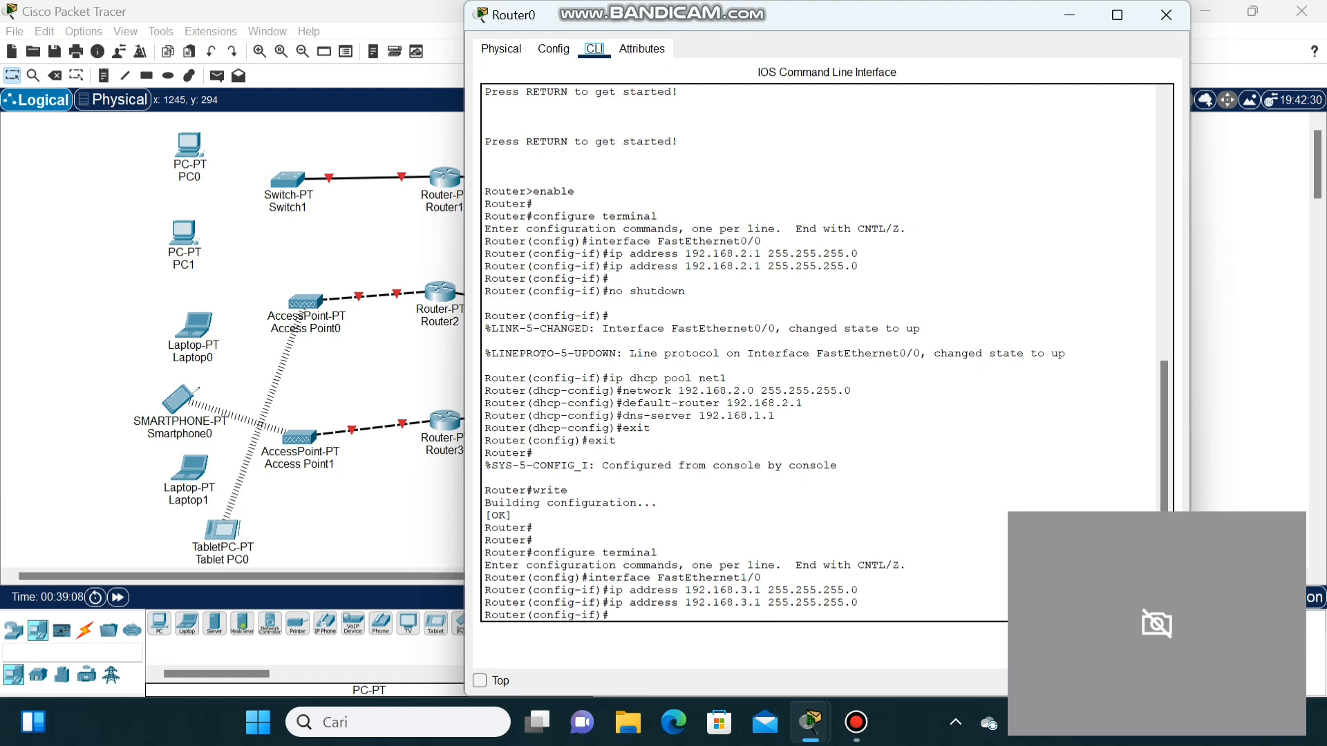
pyautogui.click(609, 615)
pyautogui.write('no shutdown')
pyautogui.press('Return')
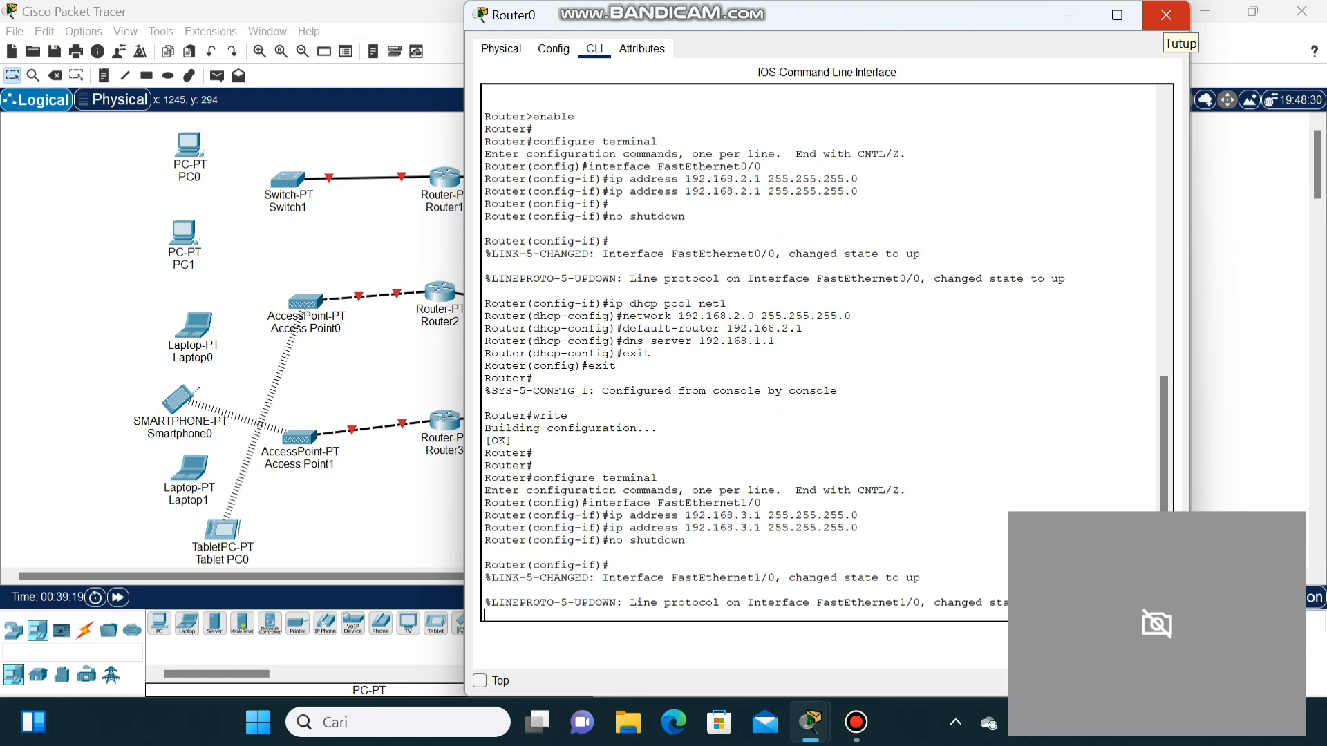
pyautogui.click(1167, 15)
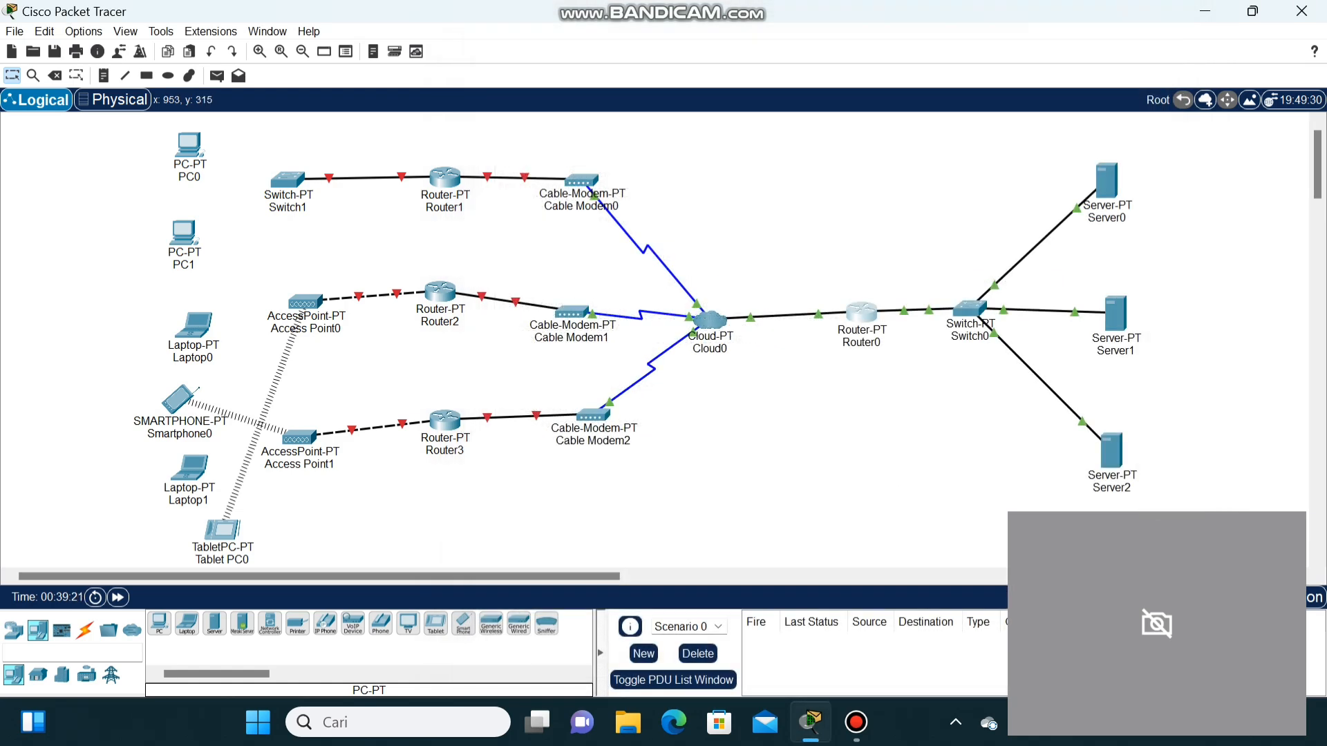
# - Move Router2 slightly downward so that it sits level with Cable Modem1
pyautogui.moveTo(435, 293); pyautogui.dragTo(435, 313)
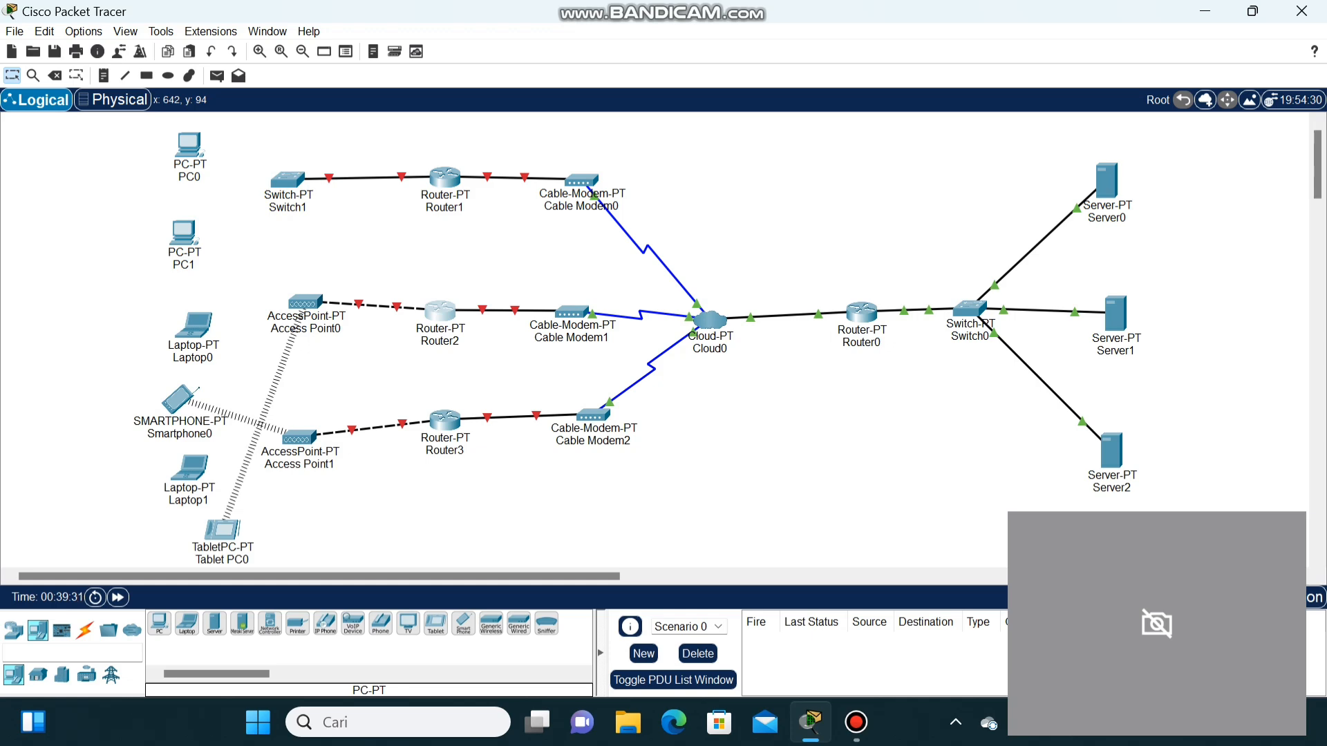
pyautogui.click(445, 176)
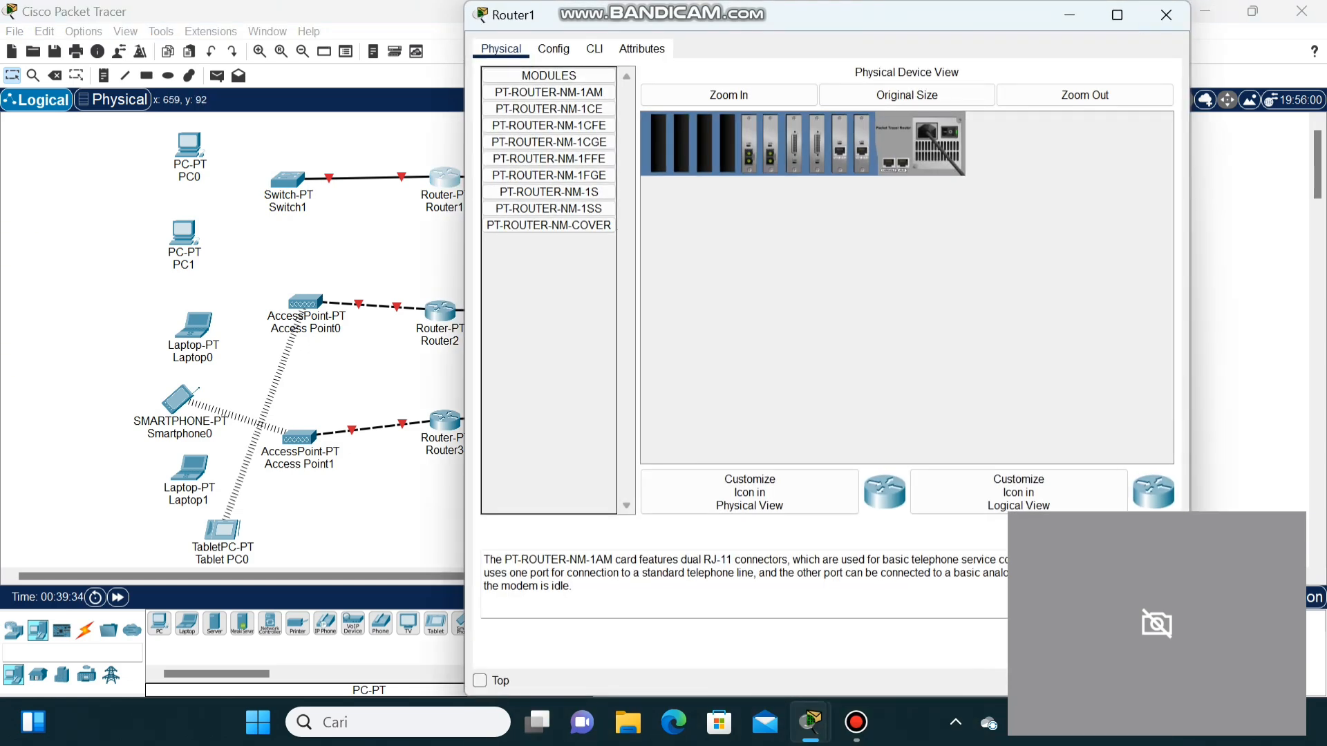
pyautogui.click(1168, 12)
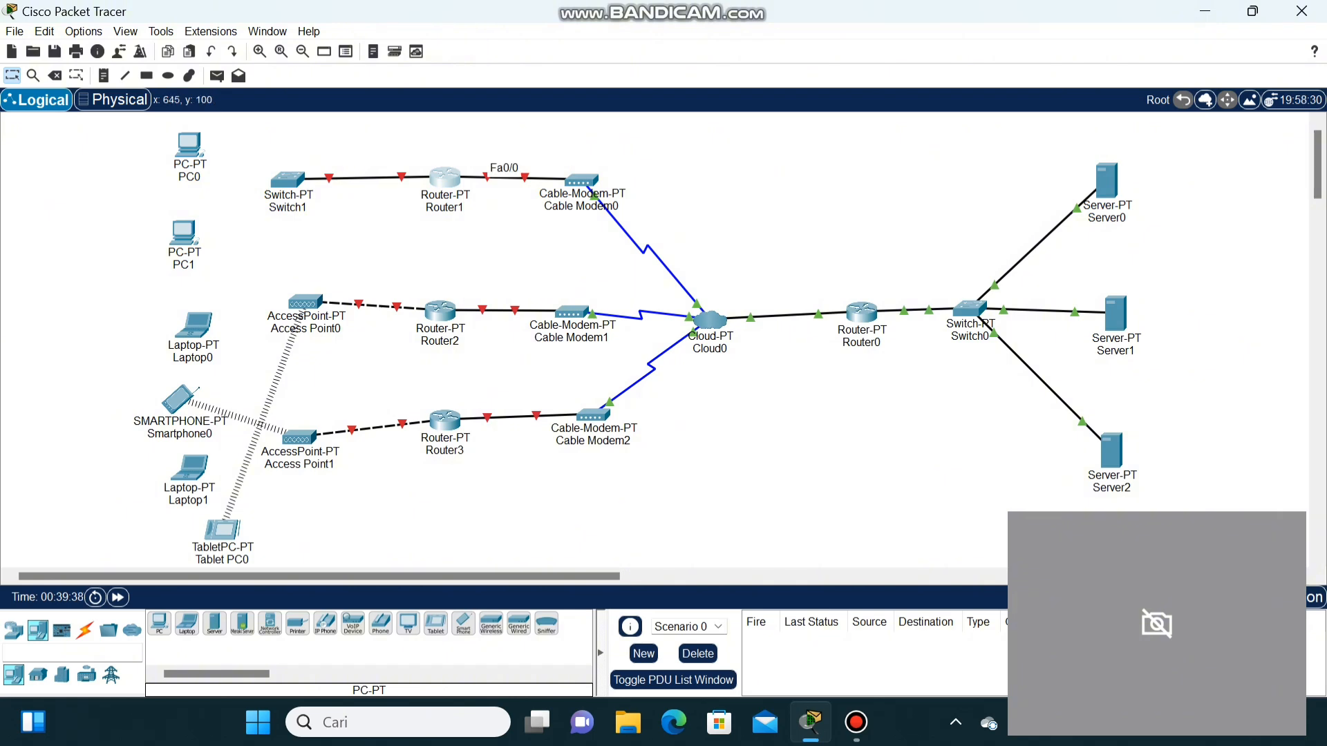
# - Assign Router1's FastEthernet0/0 interface the IPv4 address 192.168.3.2 with subnet mask 255.255.255.0
pyautogui.click(446, 176)
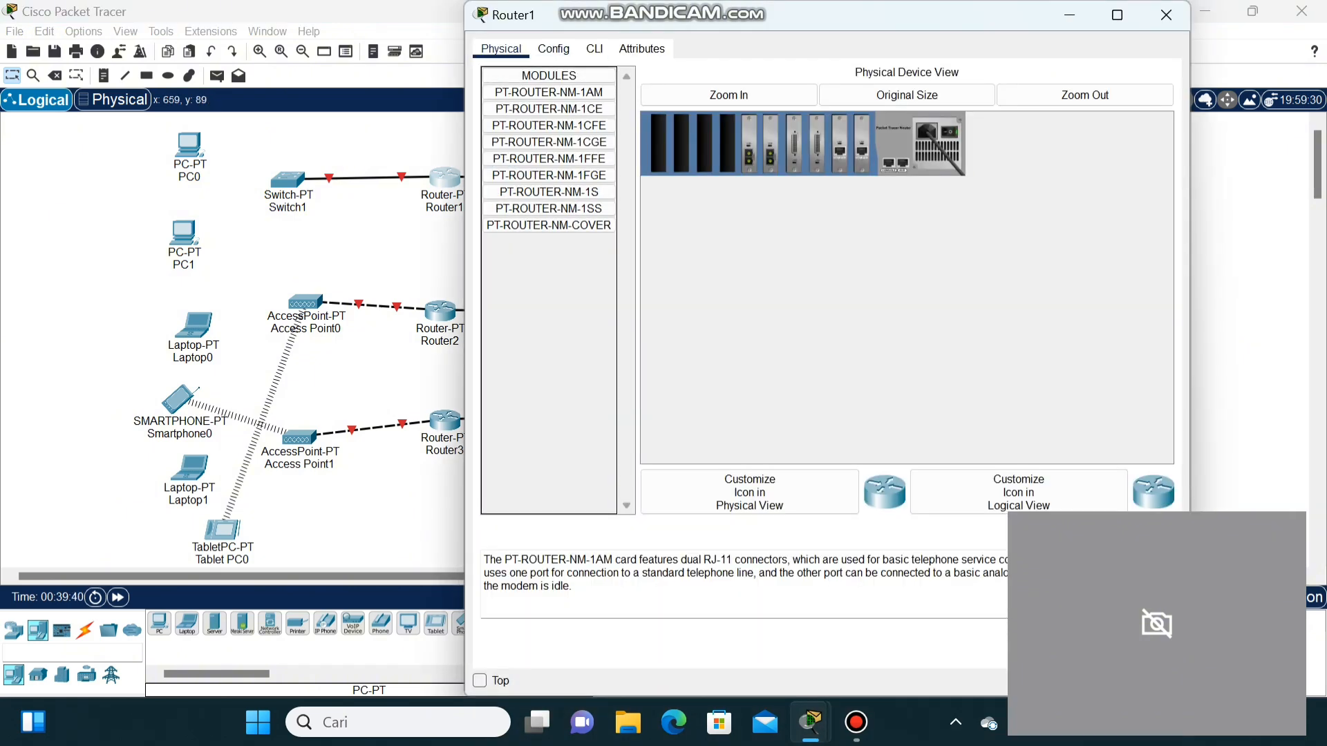
pyautogui.click(554, 48)
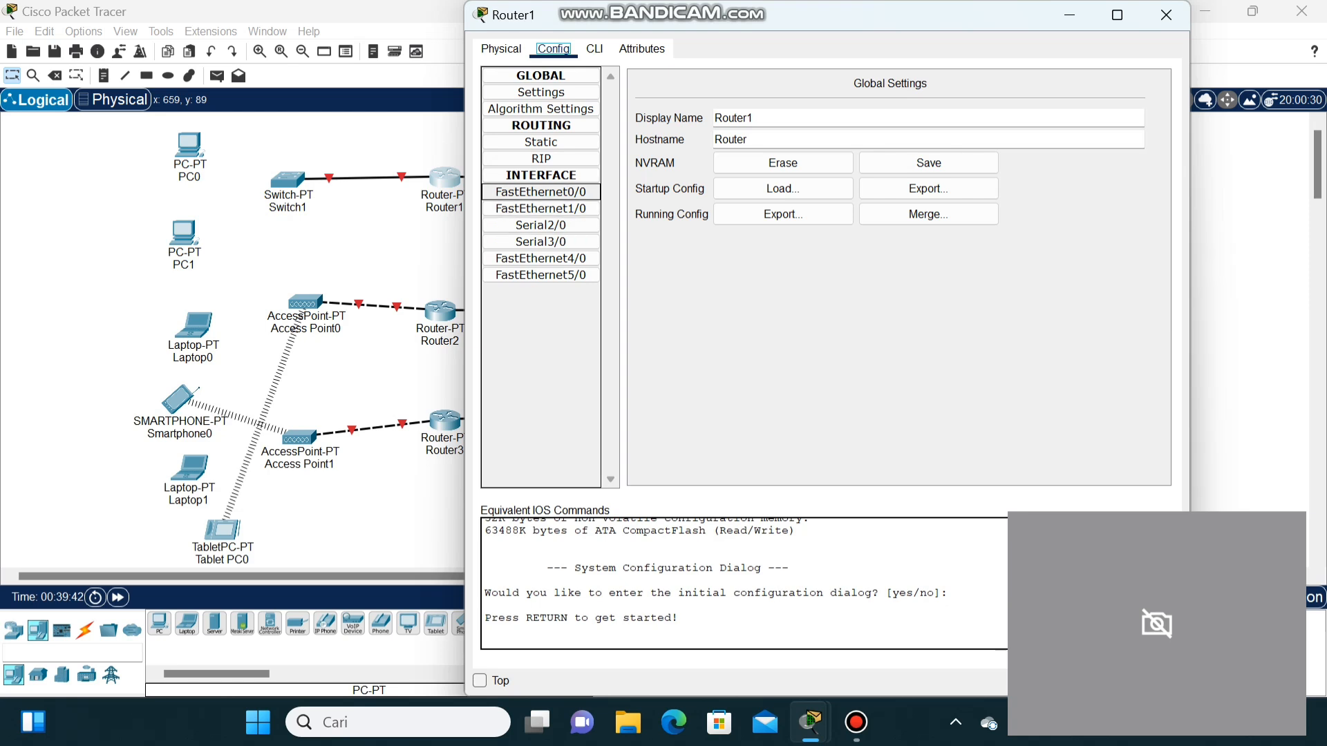
pyautogui.click(541, 191)
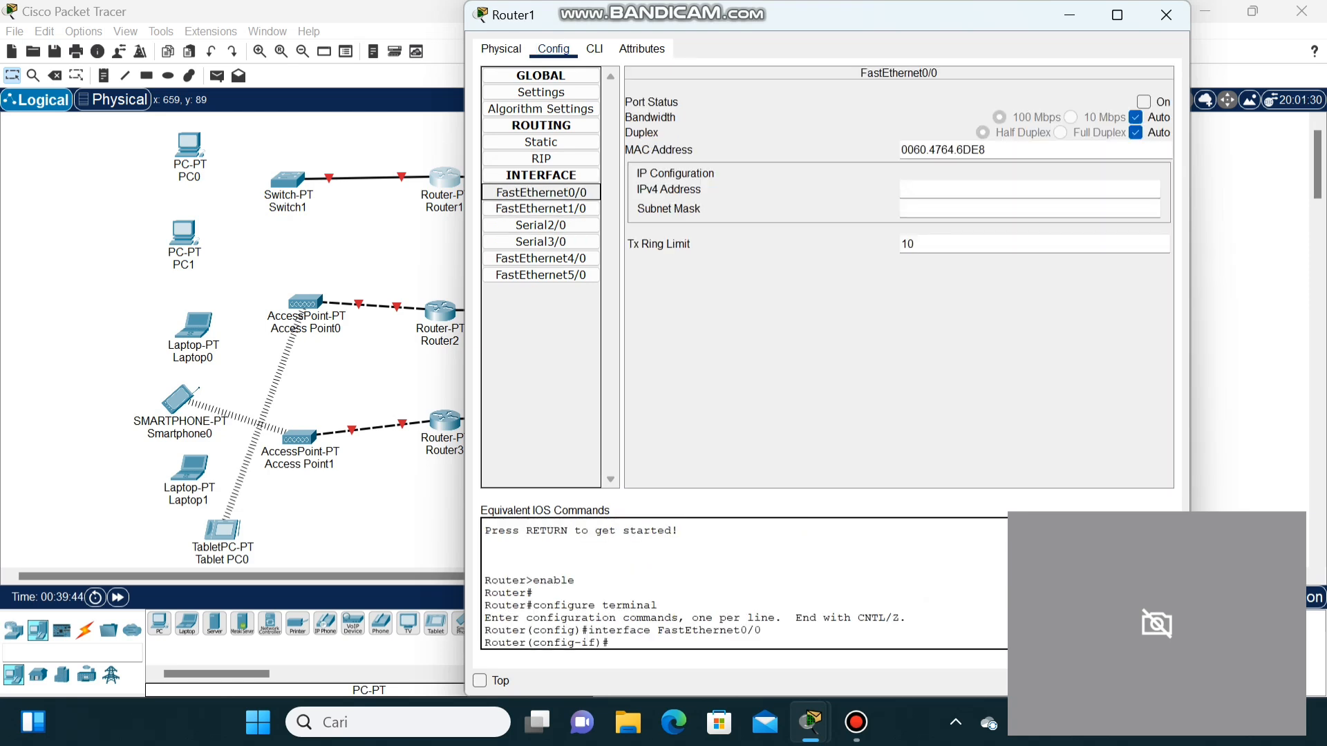
pyautogui.write('19')
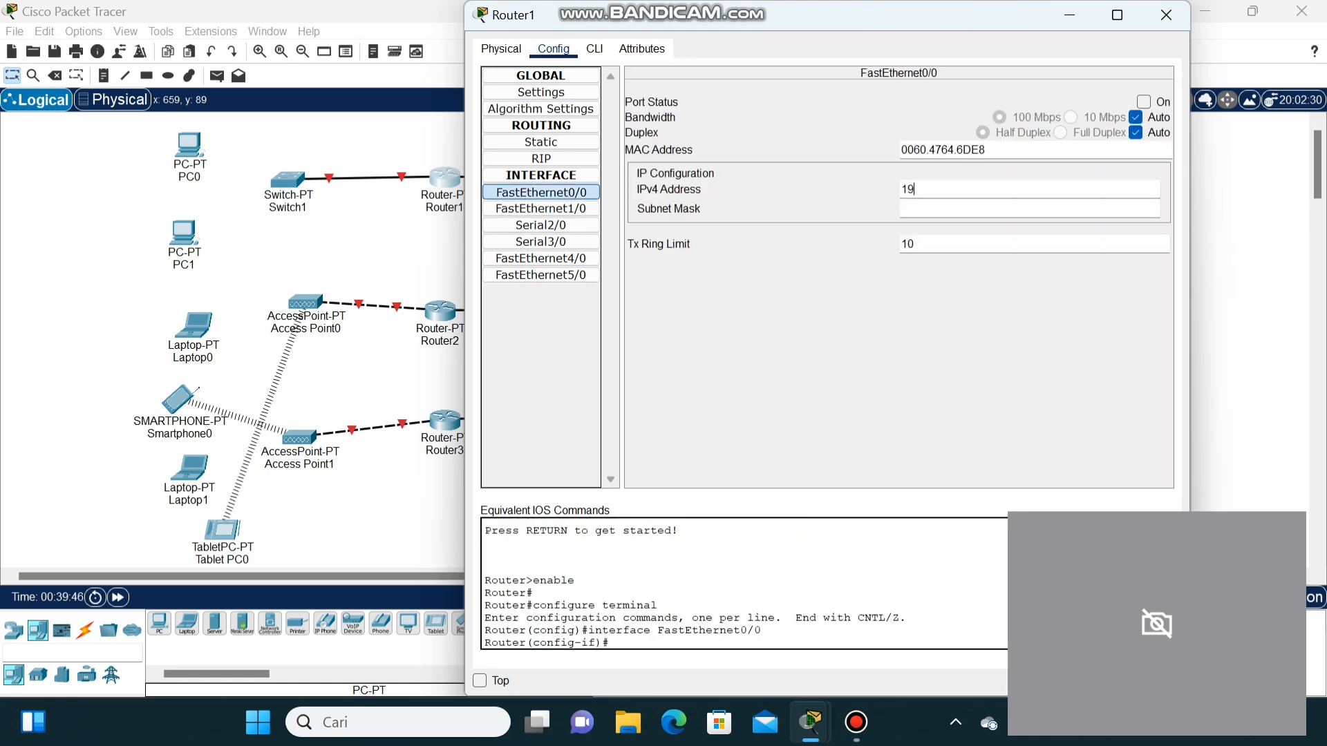
pyautogui.write('2.168')
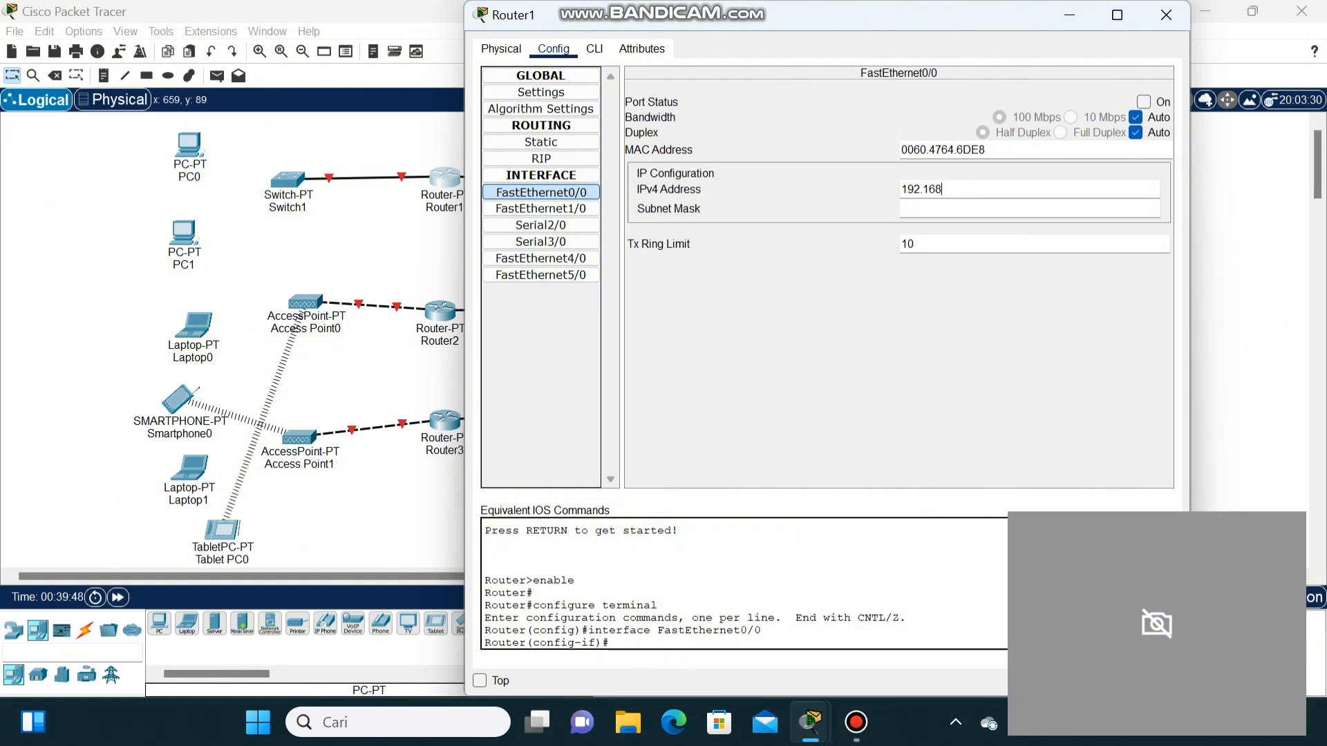
pyautogui.write('.3.2')
pyautogui.click(951, 208)
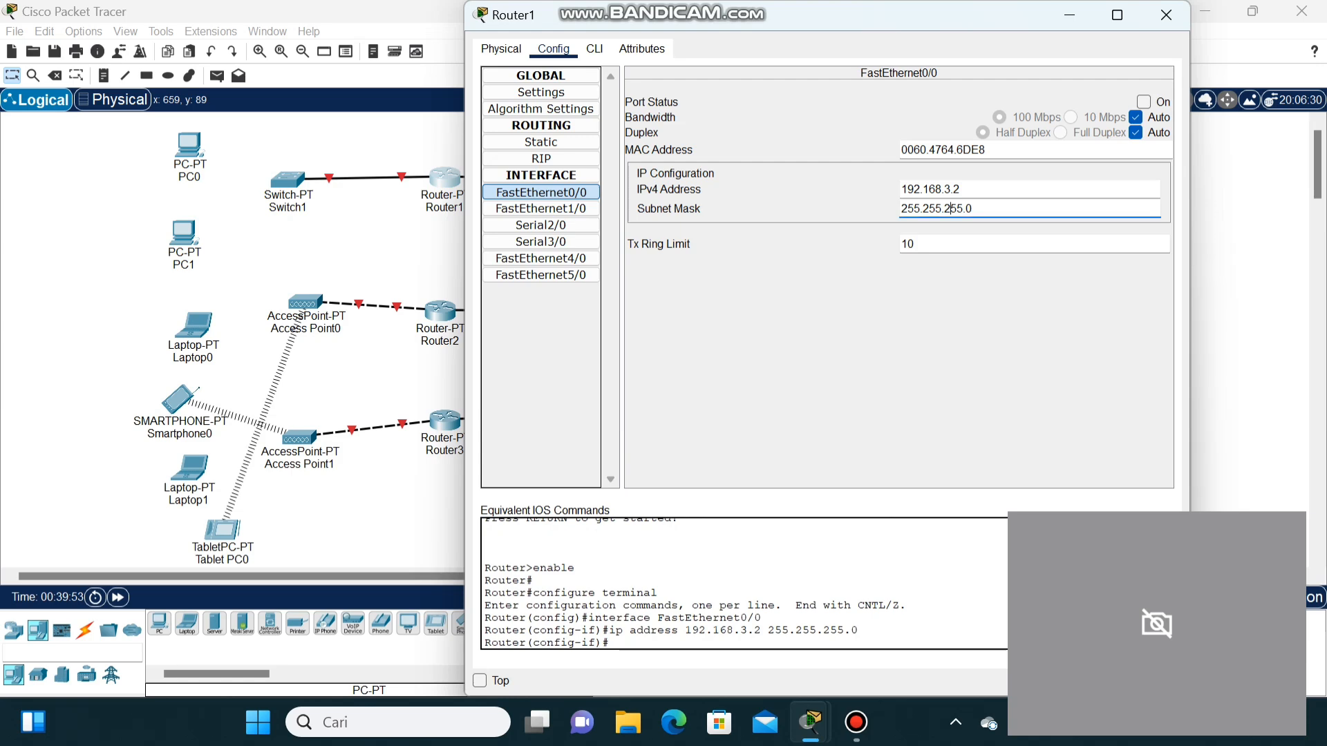
# - Bring up Router1's FastEthernet0/0 interface with the no shutdown command
pyautogui.click(593, 49)
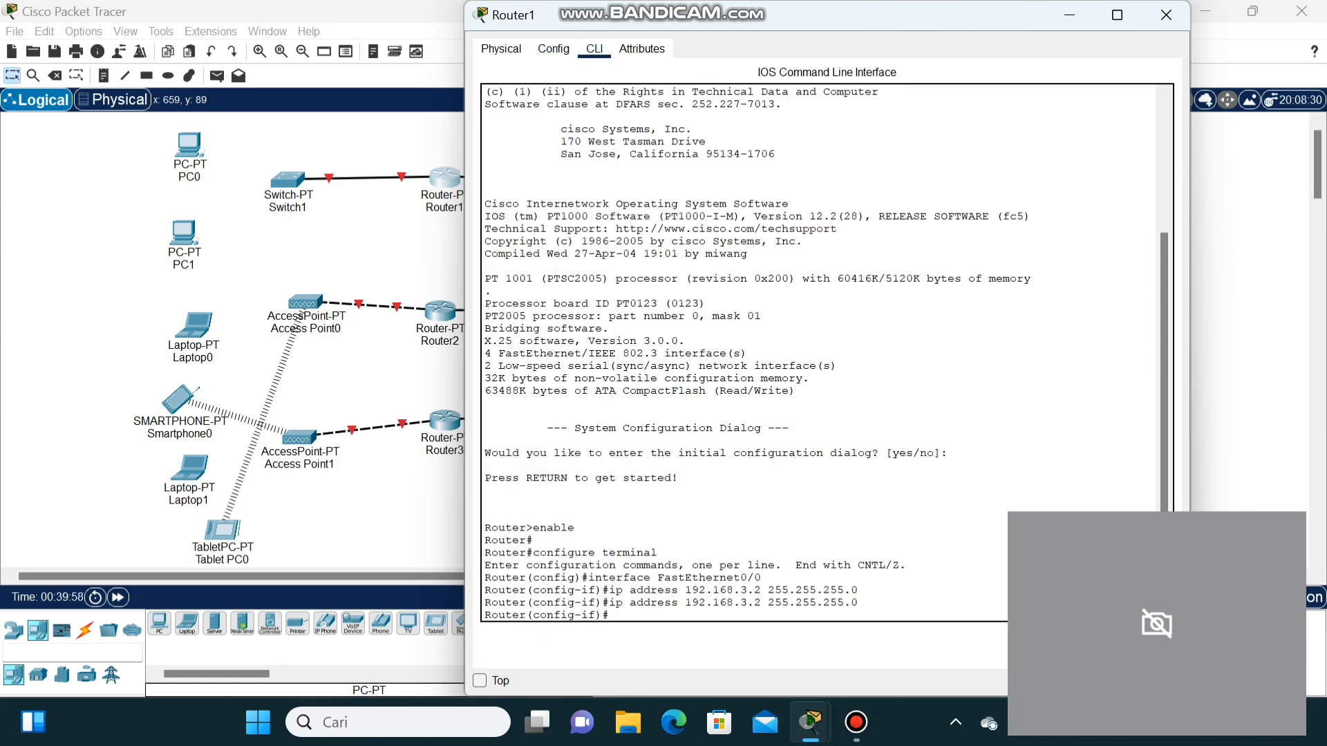
pyautogui.write('no shutdown')
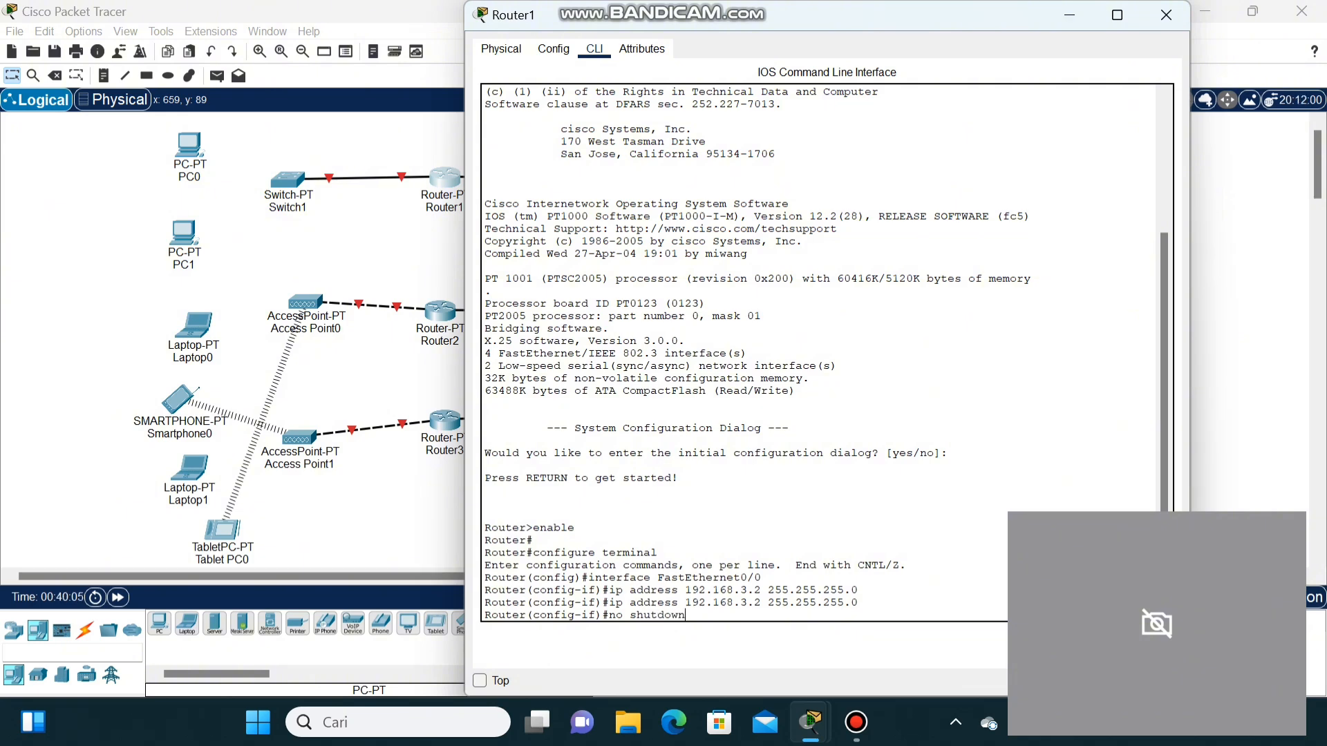
pyautogui.press('Return')
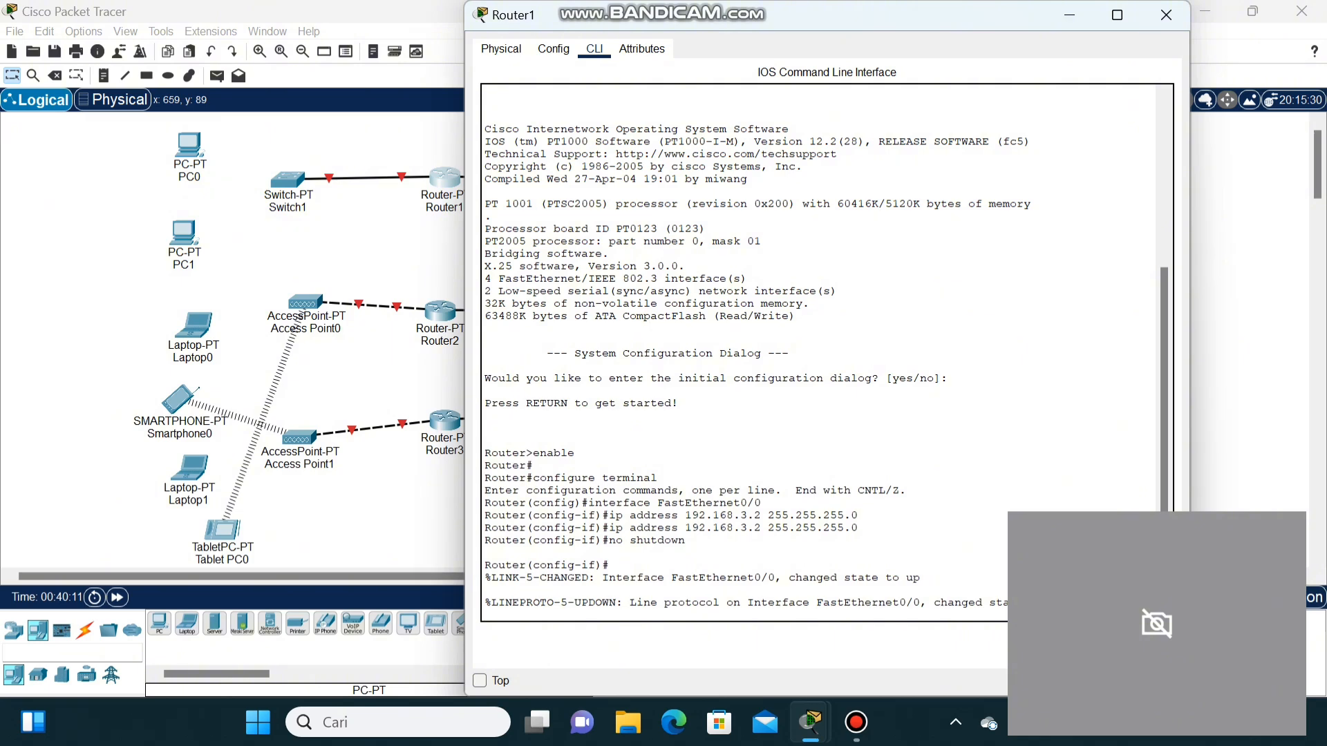
# - Assign Router1's FastEthernet1/0 interface the IPv4 address 192.168.4.1 with subnet mask 255.255.255.0
pyautogui.click(553, 48)
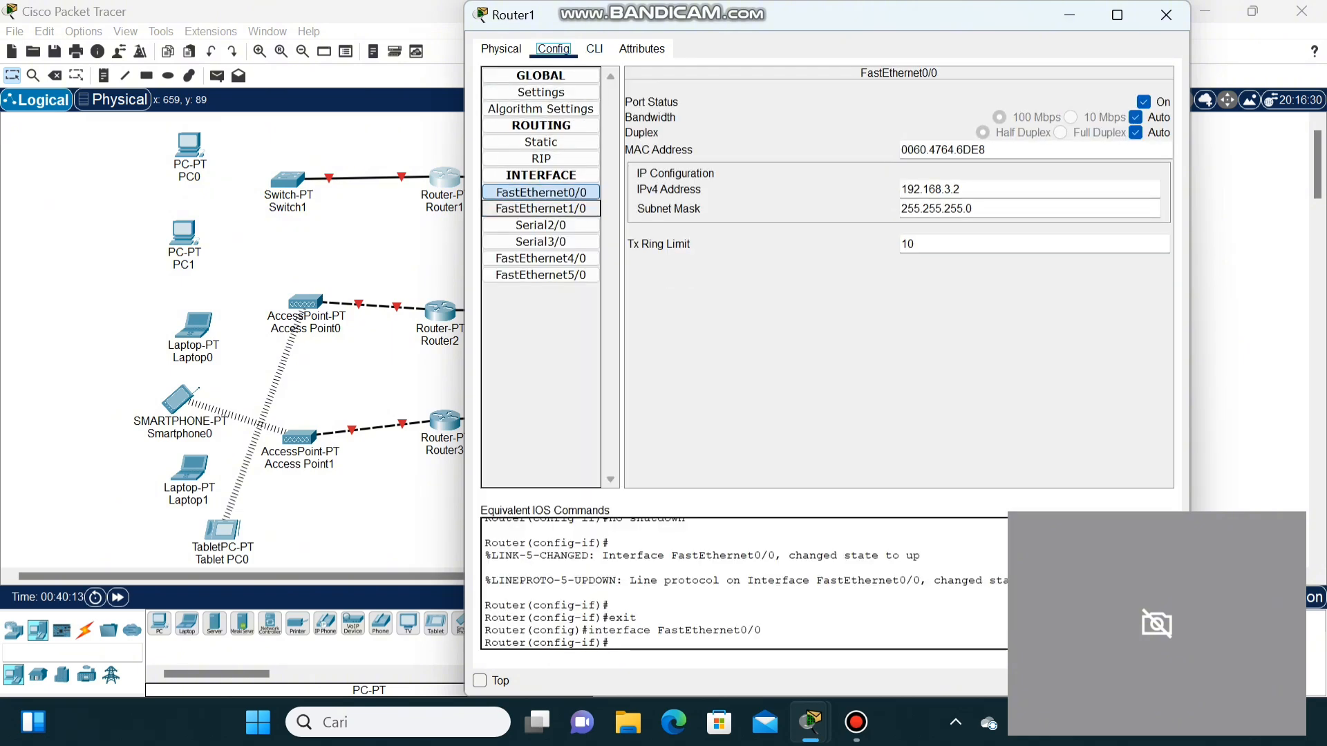
pyautogui.click(541, 208)
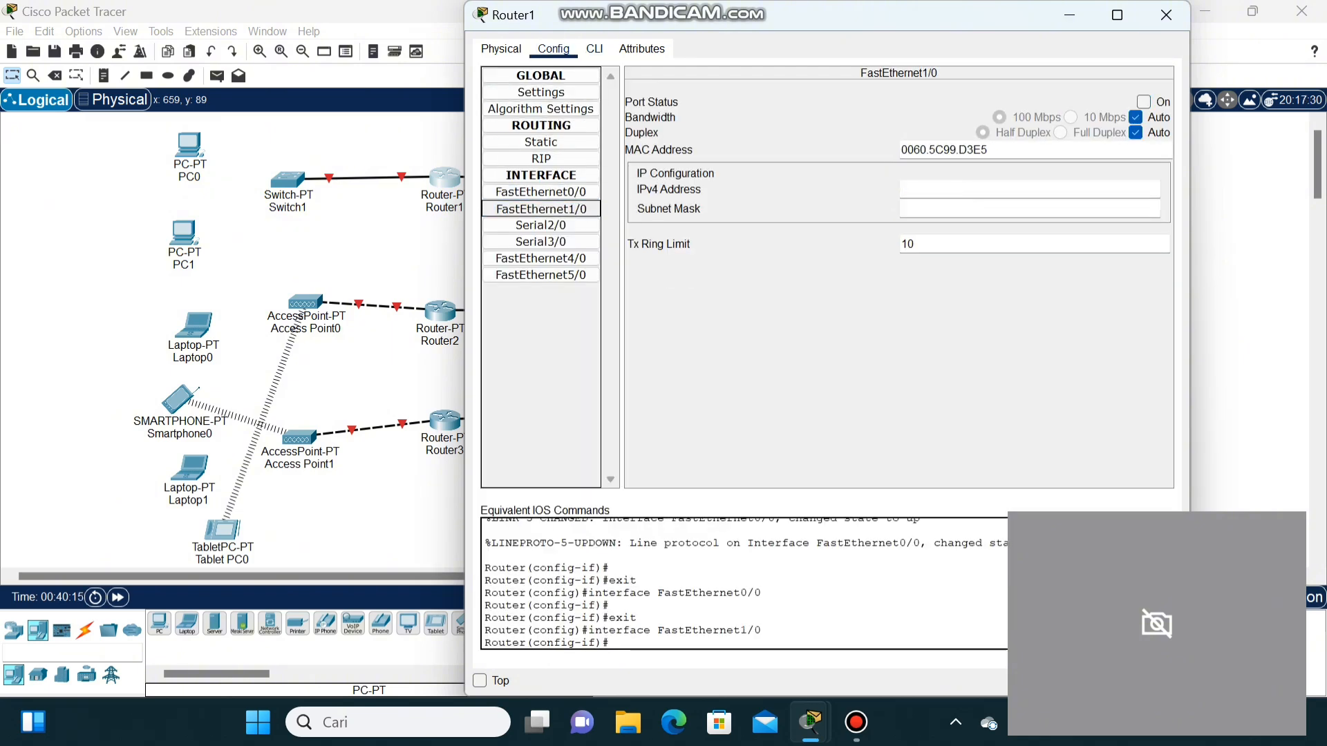
pyautogui.click(1030, 189)
pyautogui.write('1')
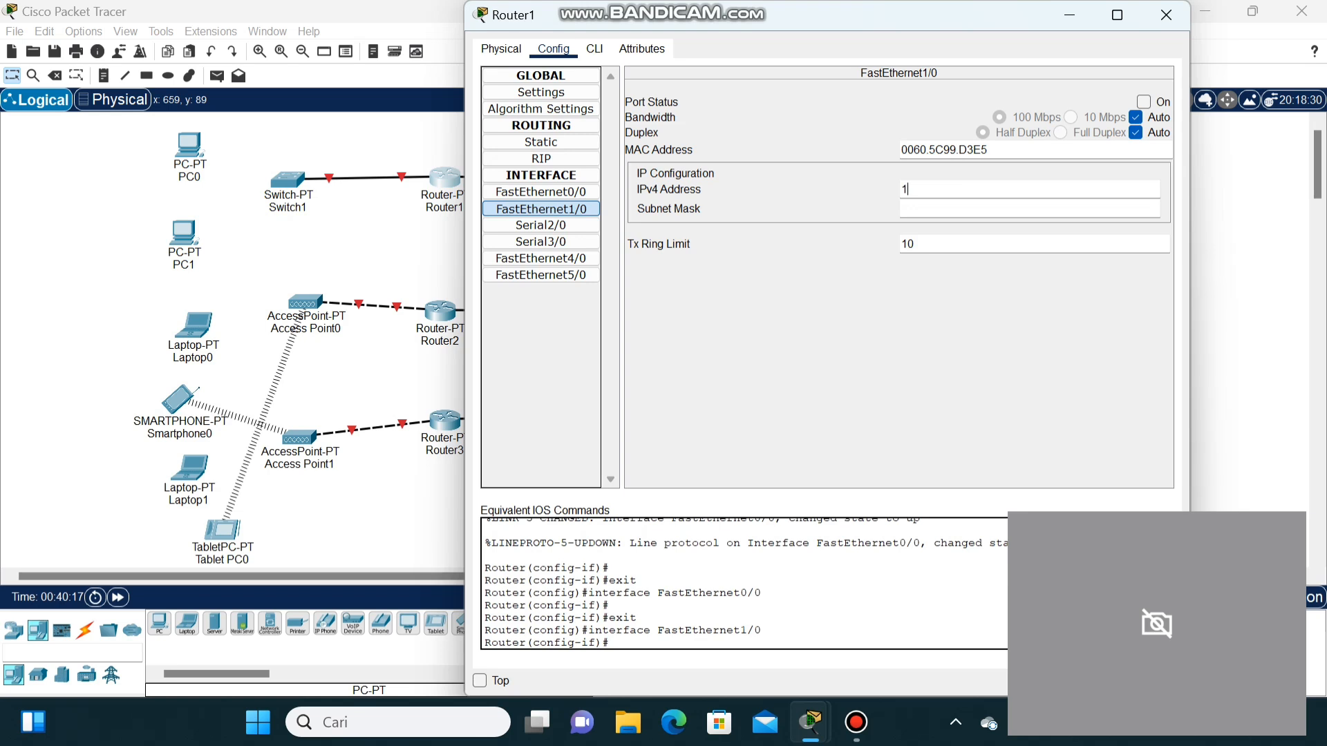
pyautogui.write('92.168.4.1')
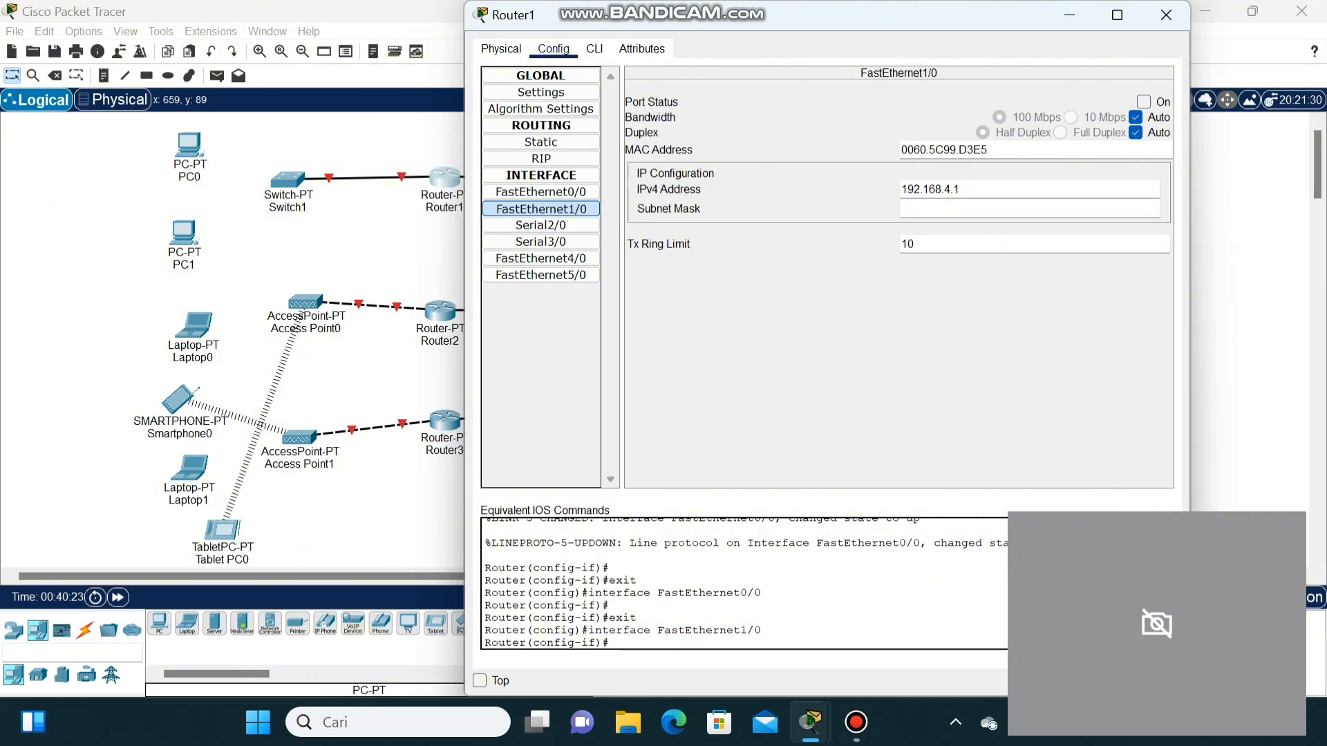
pyautogui.click(951, 208)
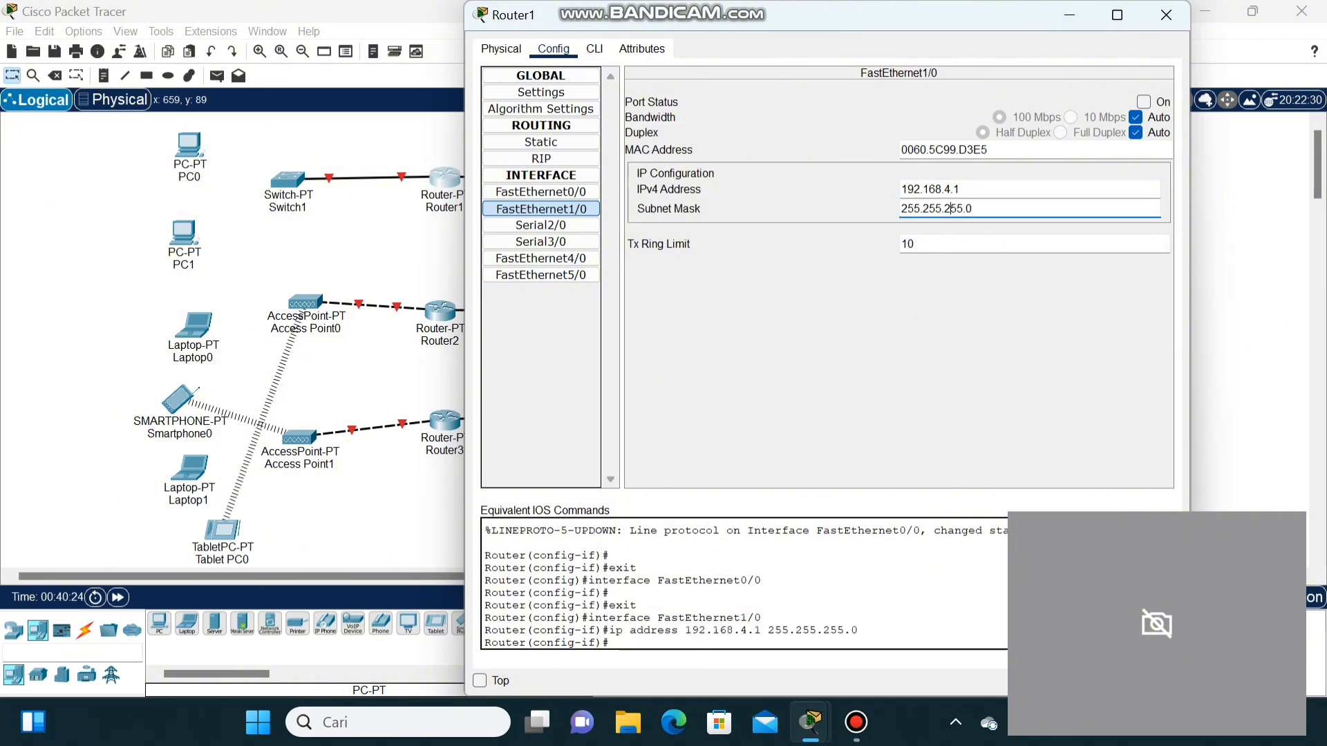
# - Bring up Router1's FastEthernet1/0 interface with the no shutdown command
pyautogui.click(594, 48)
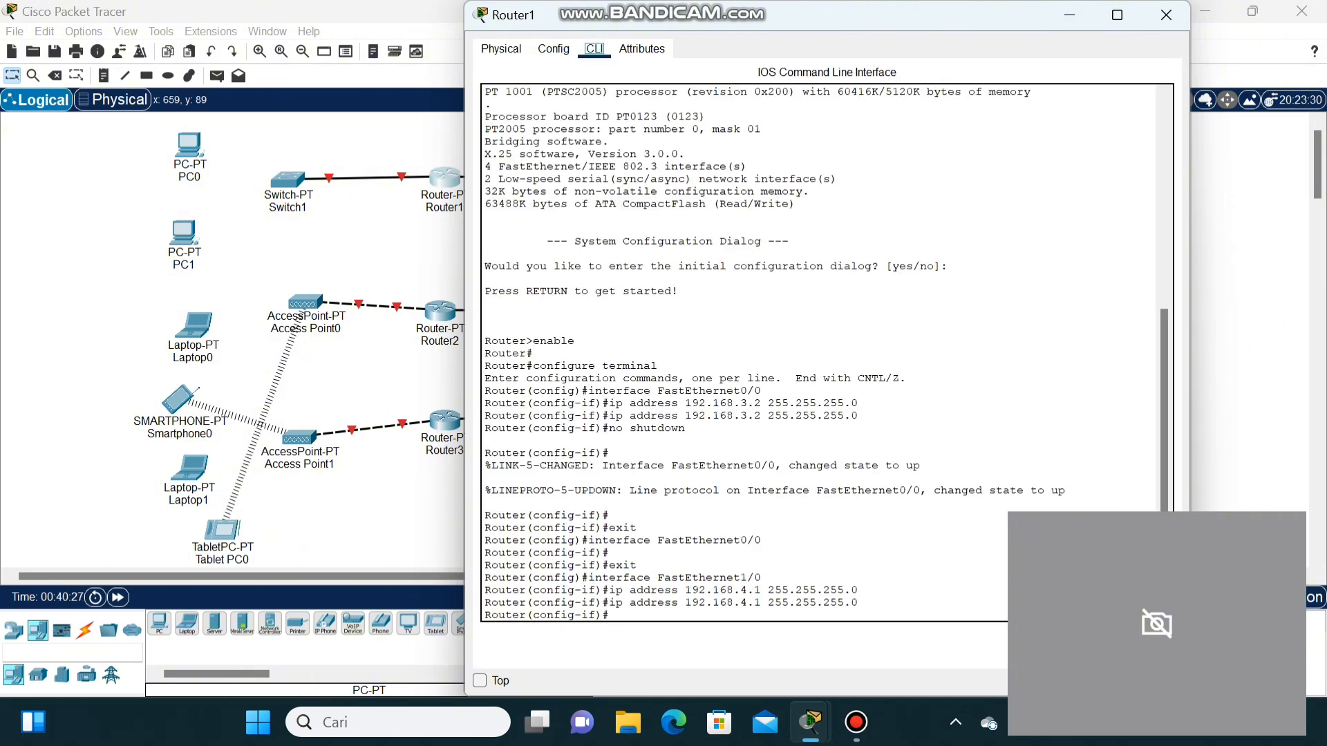
pyautogui.write('no shutdown')
pyautogui.press('Return')
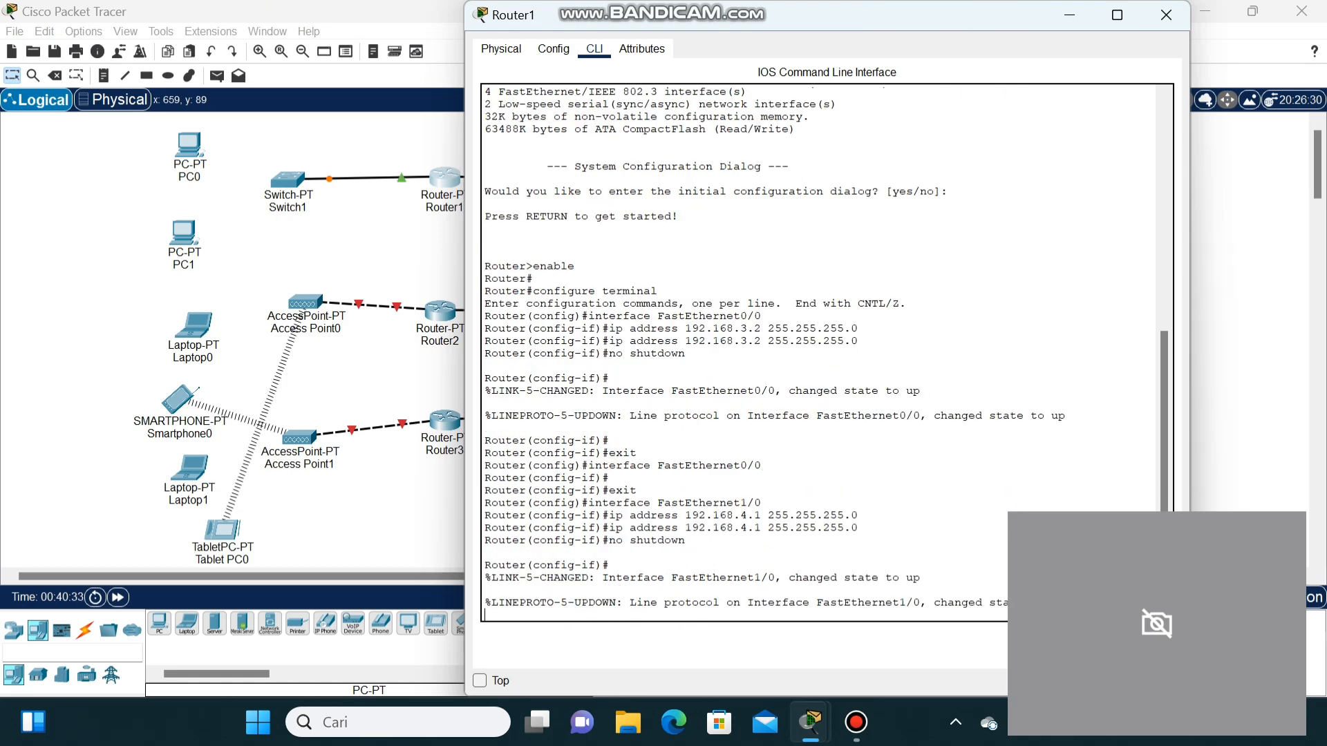
pyautogui.press('Return')
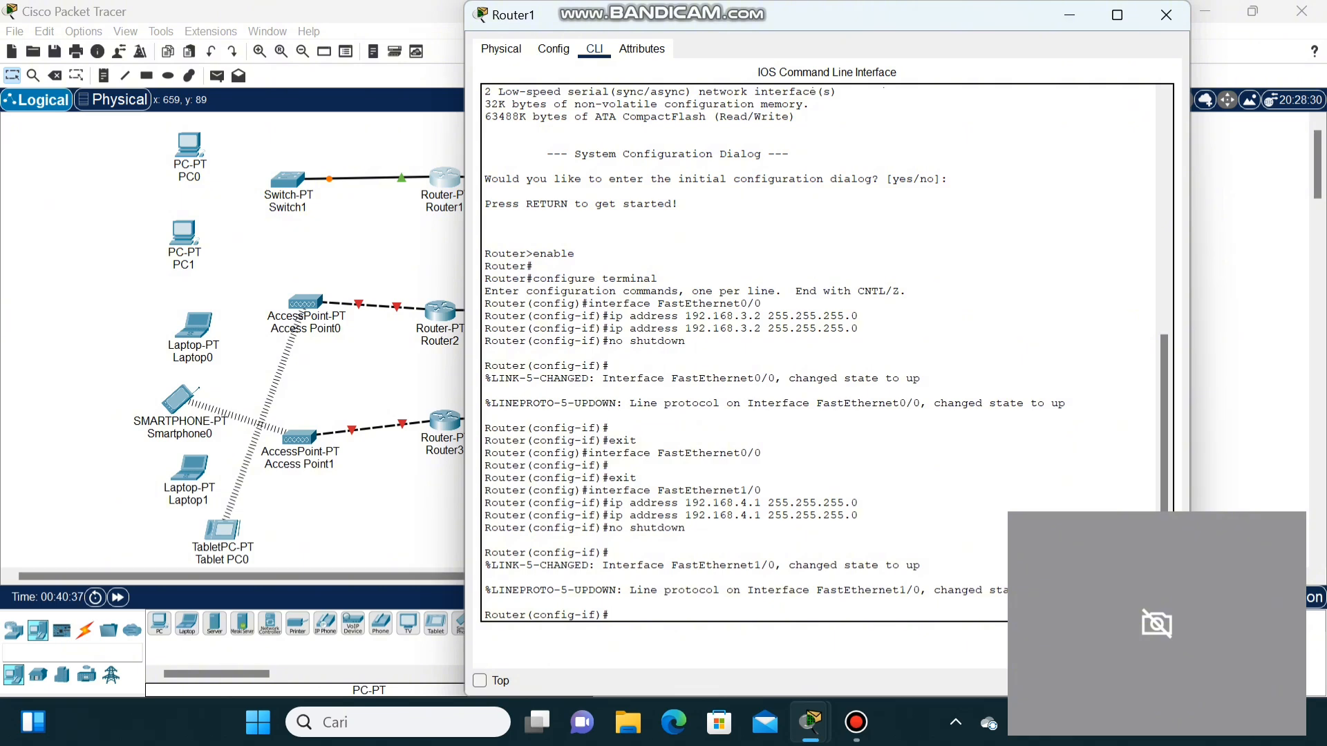
# - Create the DHCP pool net1 on Router1 with network 192.168.4.0 and mask 255.255.255.0
pyautogui.write('ip dhcp pool net1')
pyautogui.press('Return')
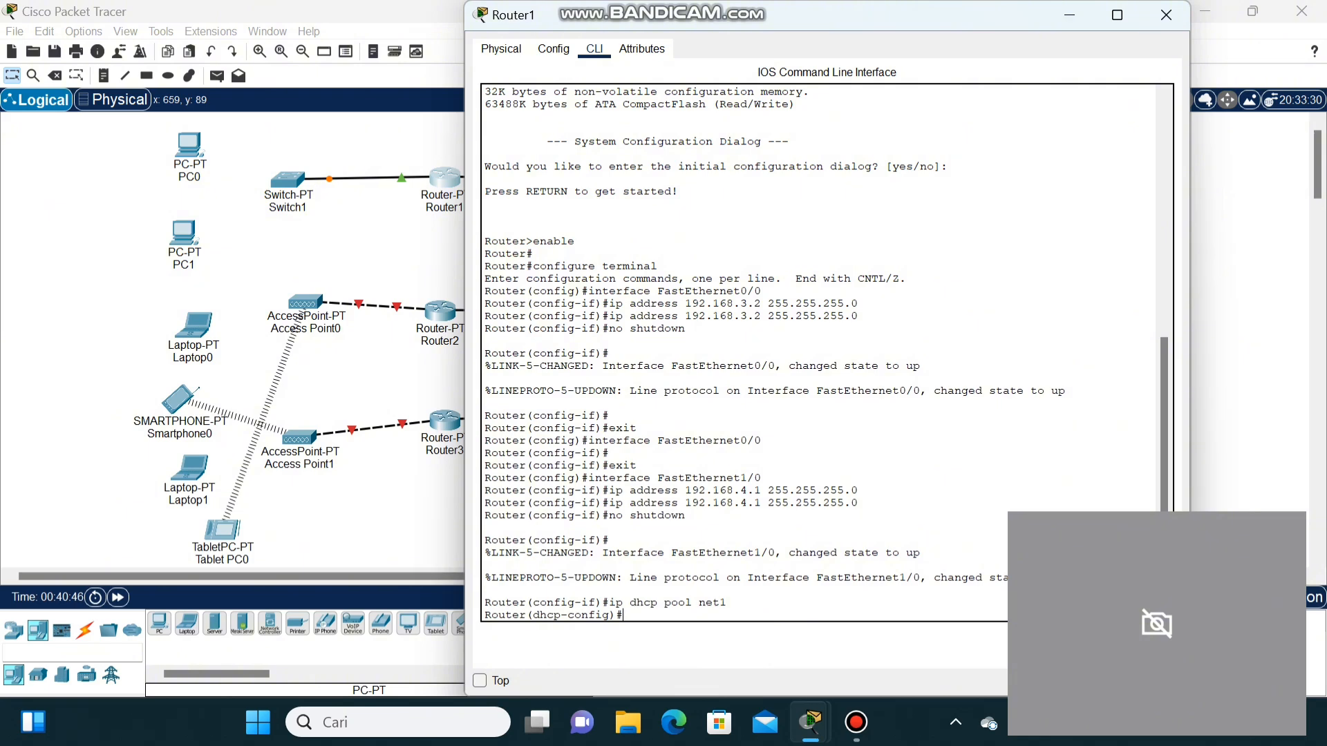
pyautogui.write('network 19')
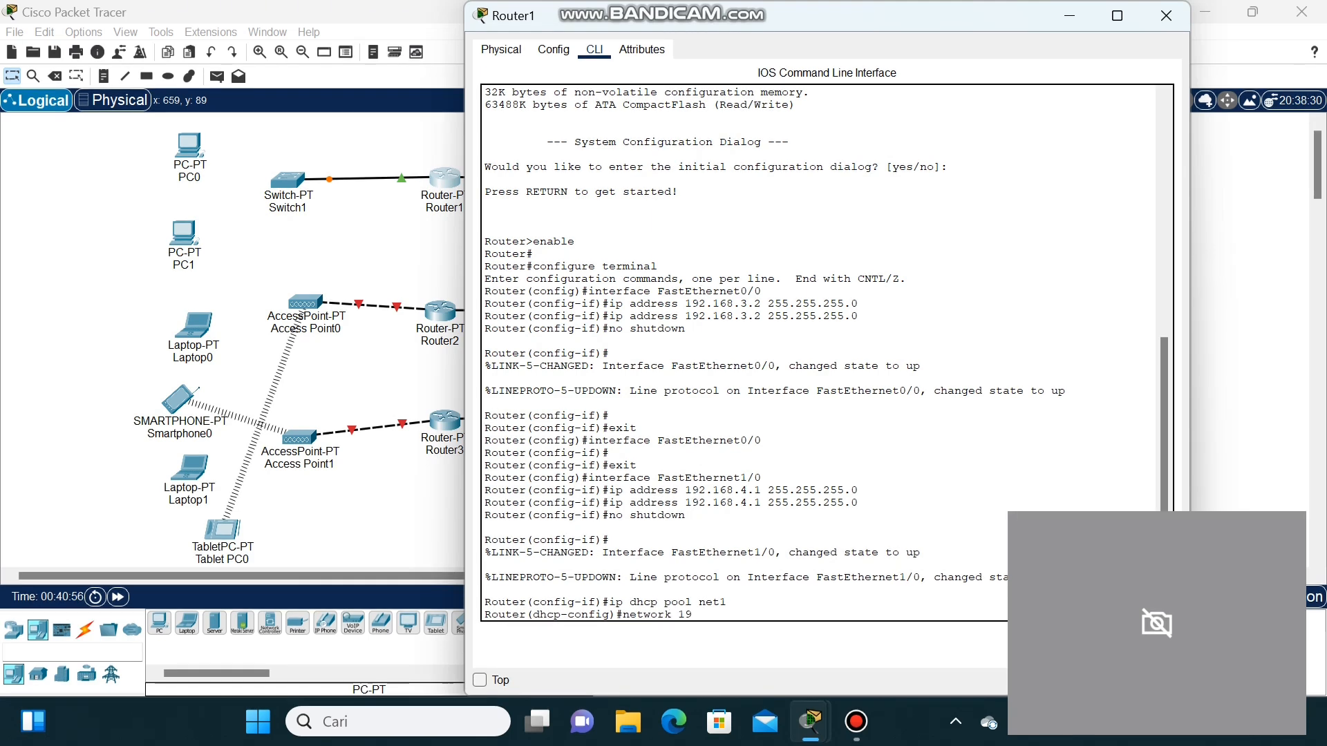
pyautogui.write('2.168.4.0 255.')
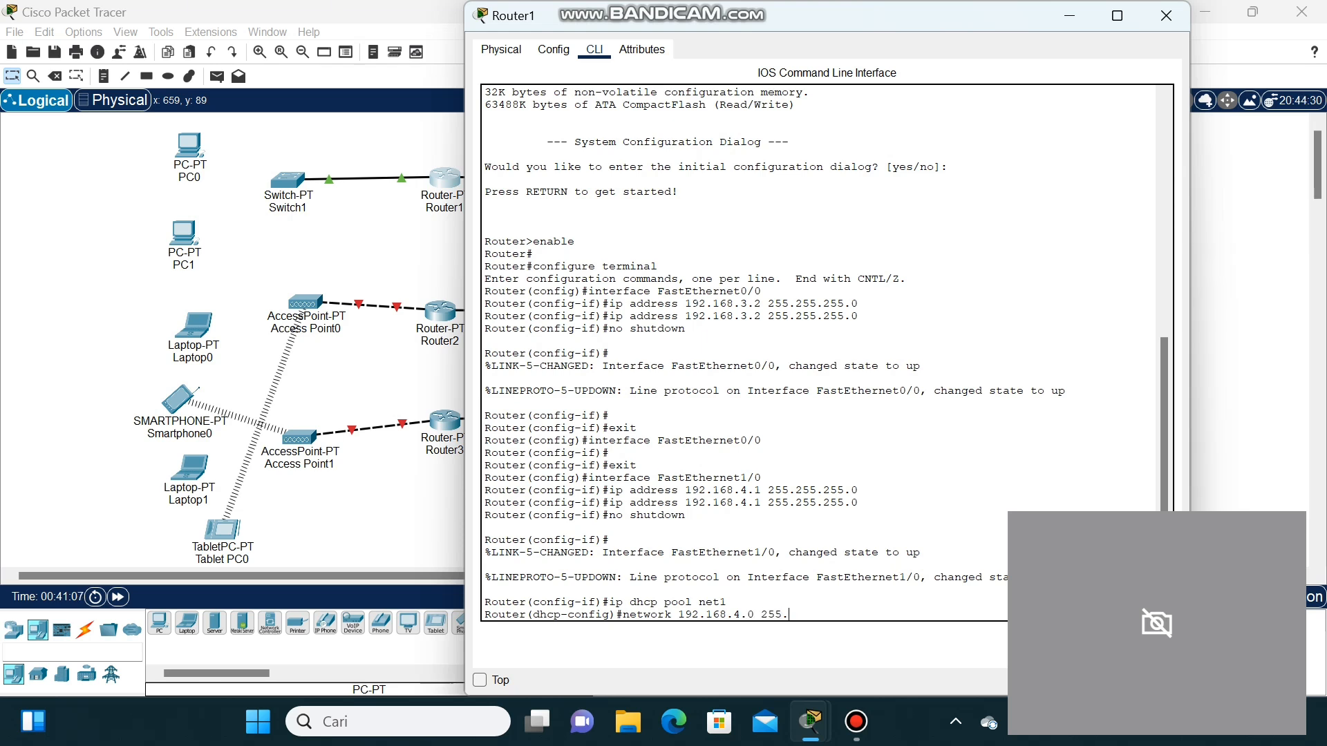
pyautogui.write('255.255.0')
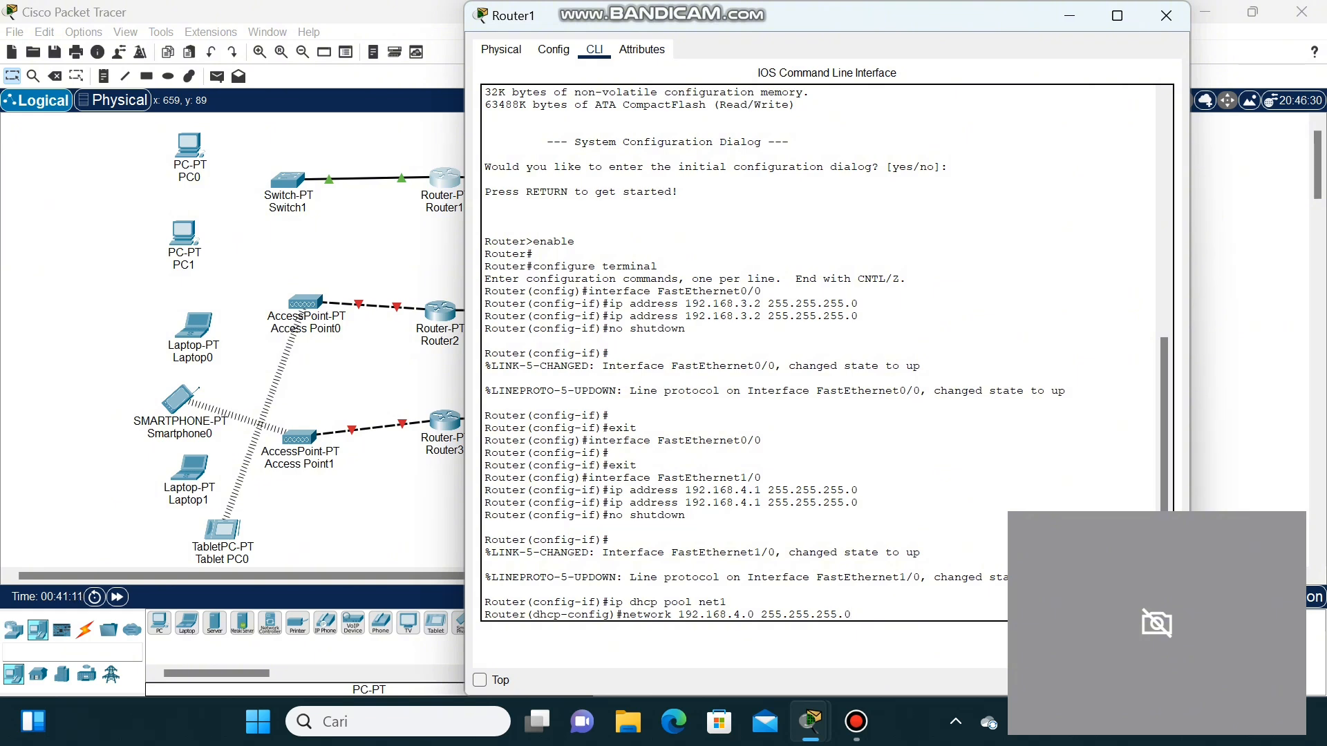
pyautogui.press('Return')
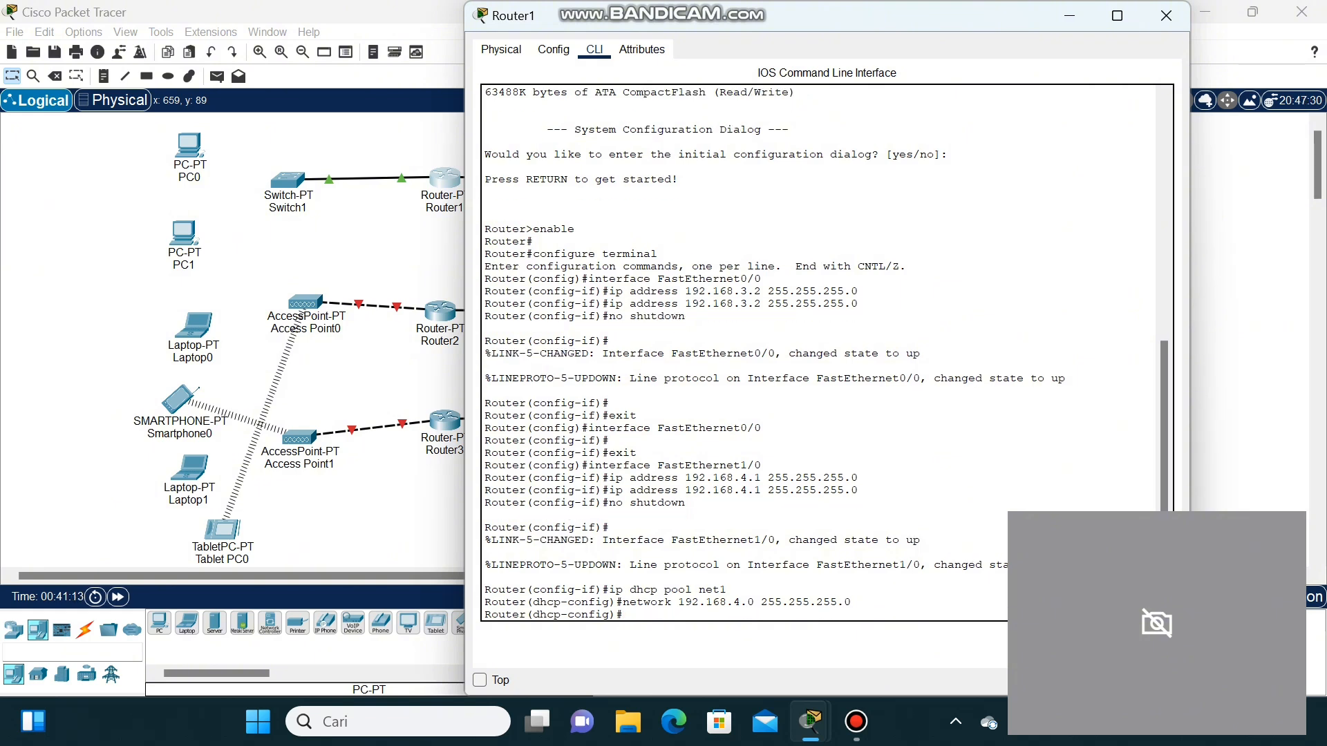
# - Set the net1 DHCP pool's default router to 192.168.4.1 and its DNS server to 192.168.1.1 on Router1
pyautogui.write('default-router 192.168.')
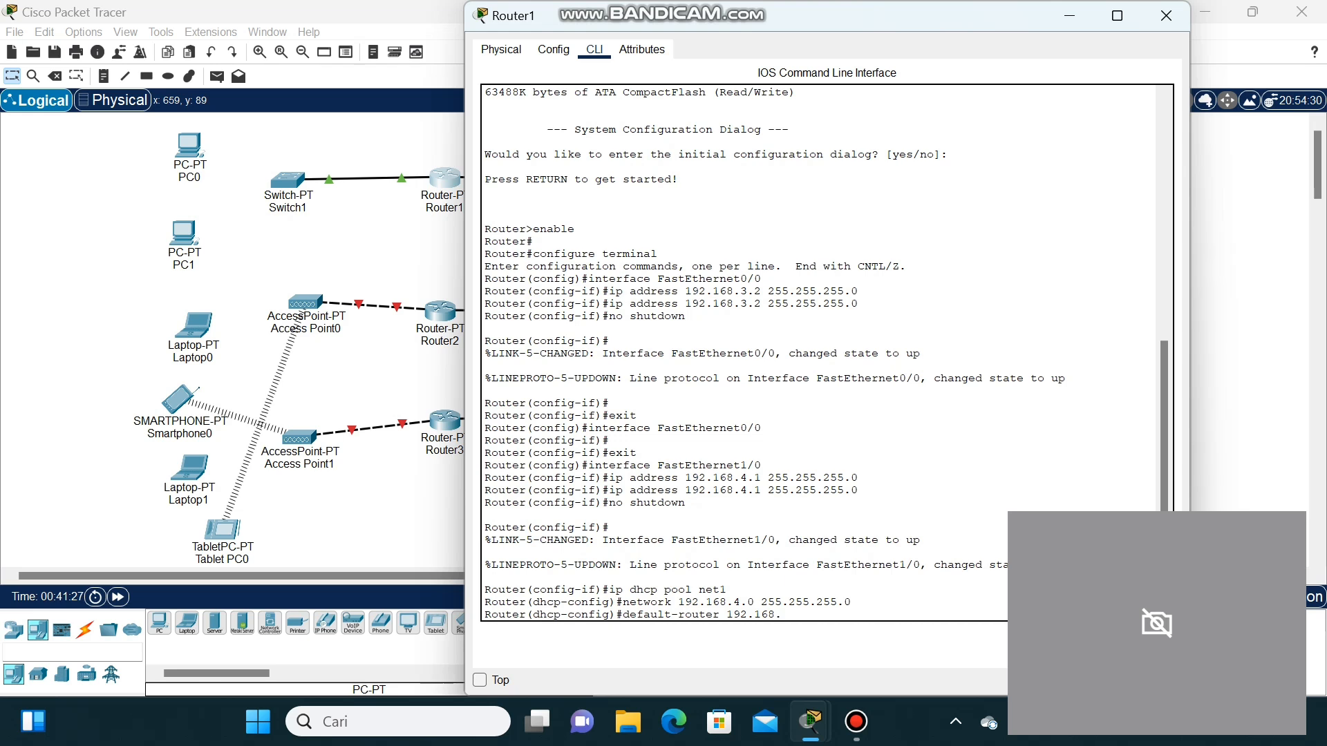
pyautogui.write('4.1')
pyautogui.press('Return')
pyautogui.write('dn')
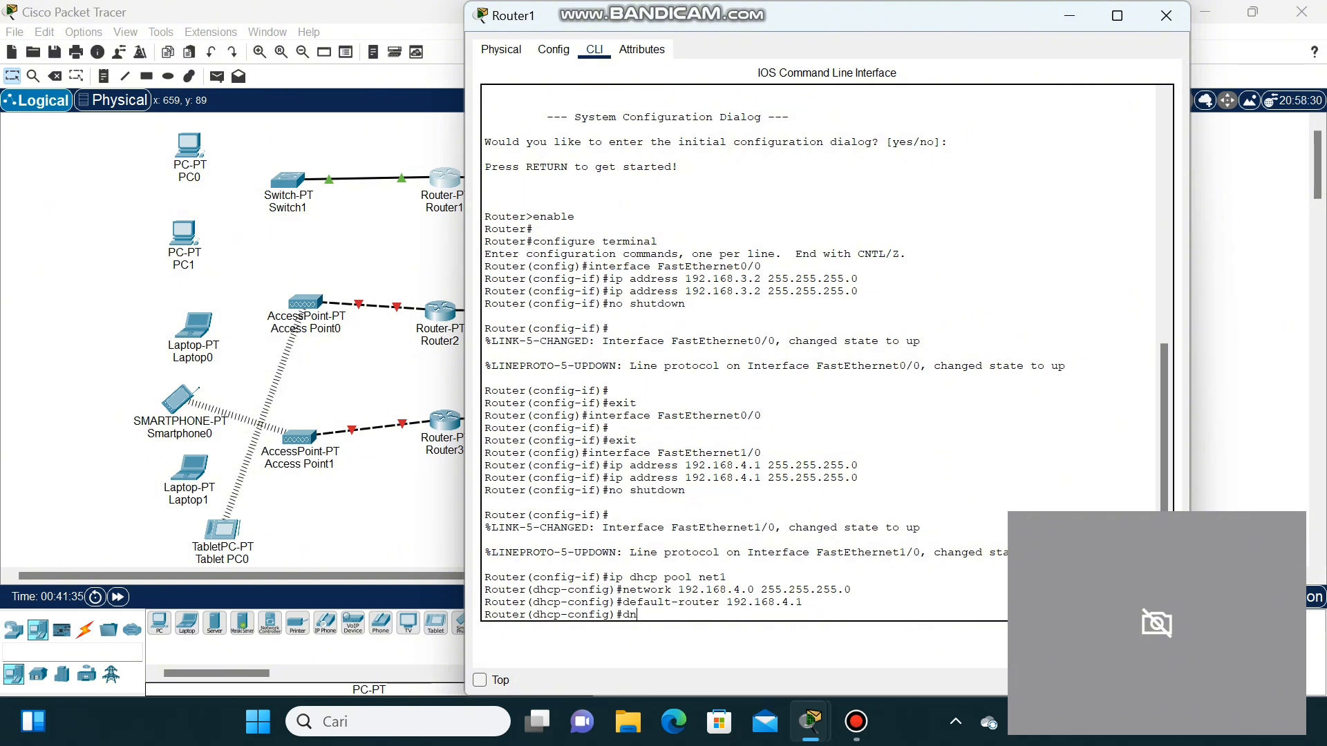
pyautogui.write('s-server 192.168.1.1')
pyautogui.press('Return')
# - Exit configuration mode on Router1, save its configuration with the write command, and close the router's window
pyautogui.write('e')
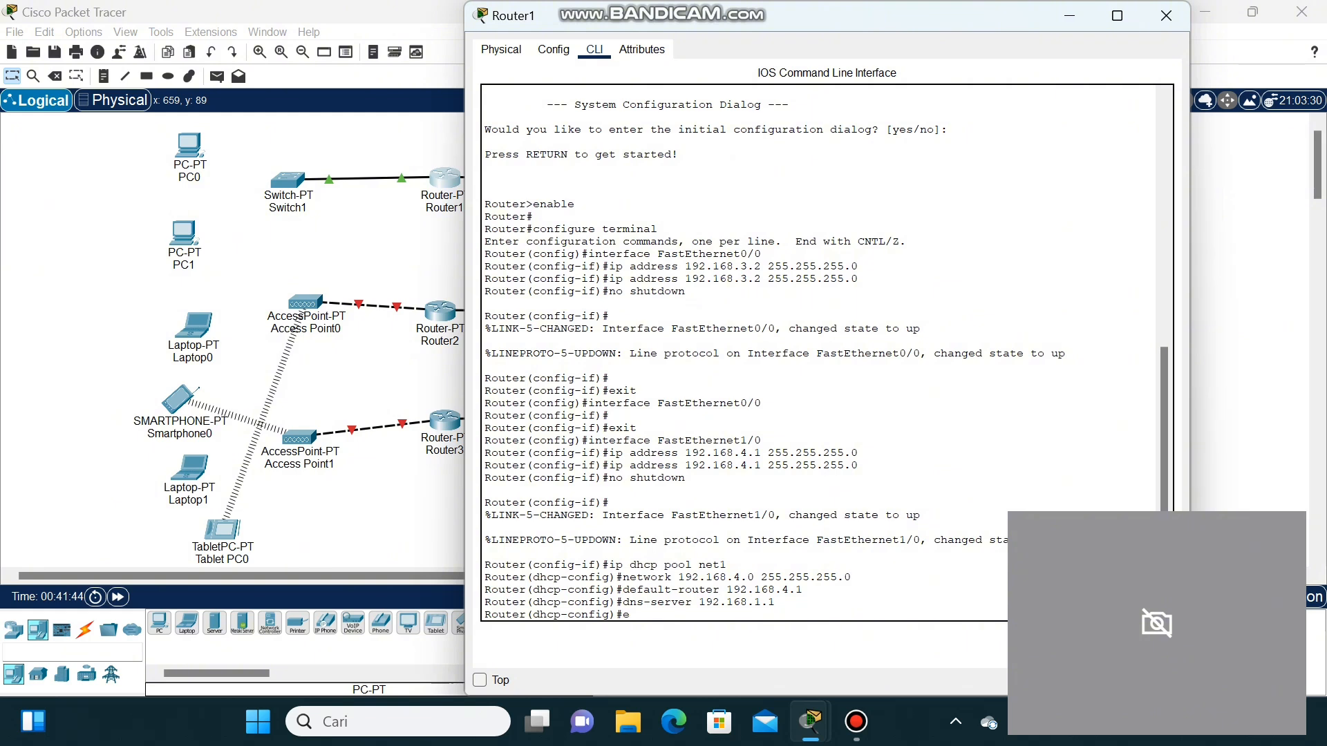
pyautogui.write('xit')
pyautogui.press('Return')
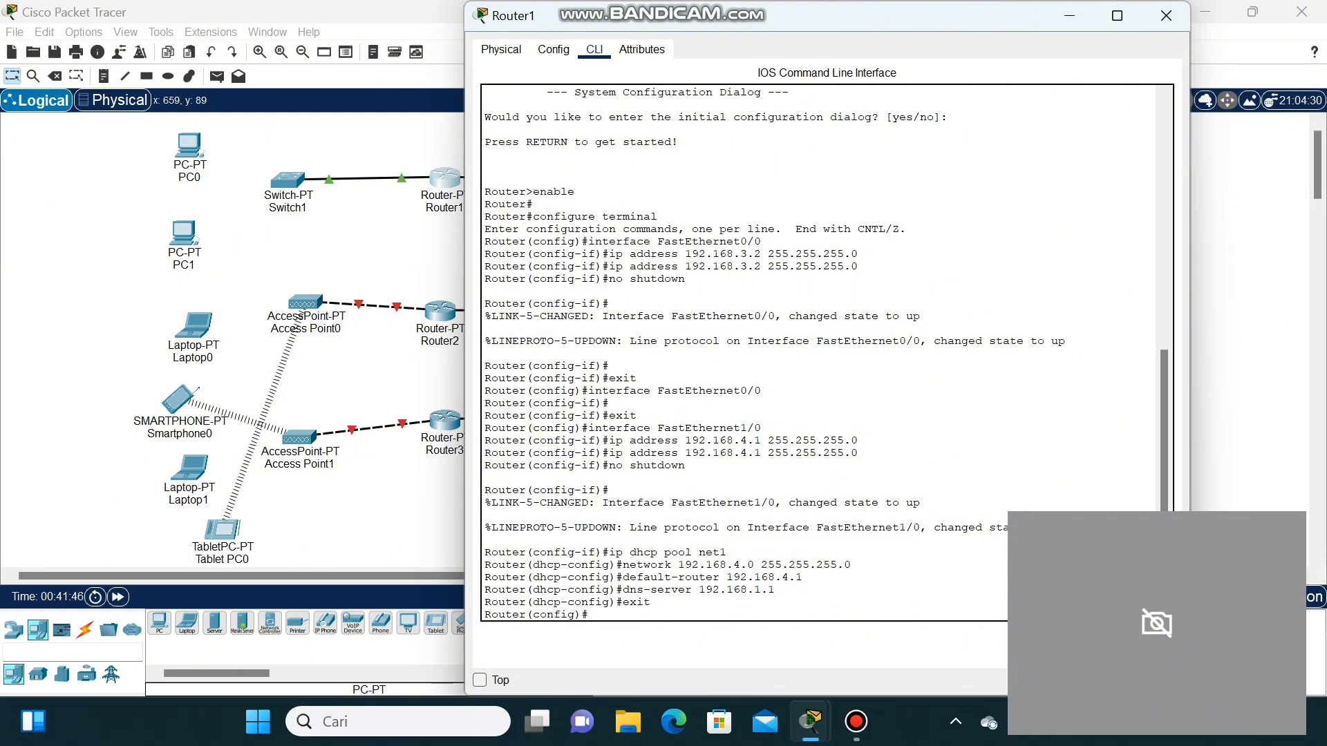
pyautogui.write('exit')
pyautogui.press('Return')
pyautogui.press('Return')
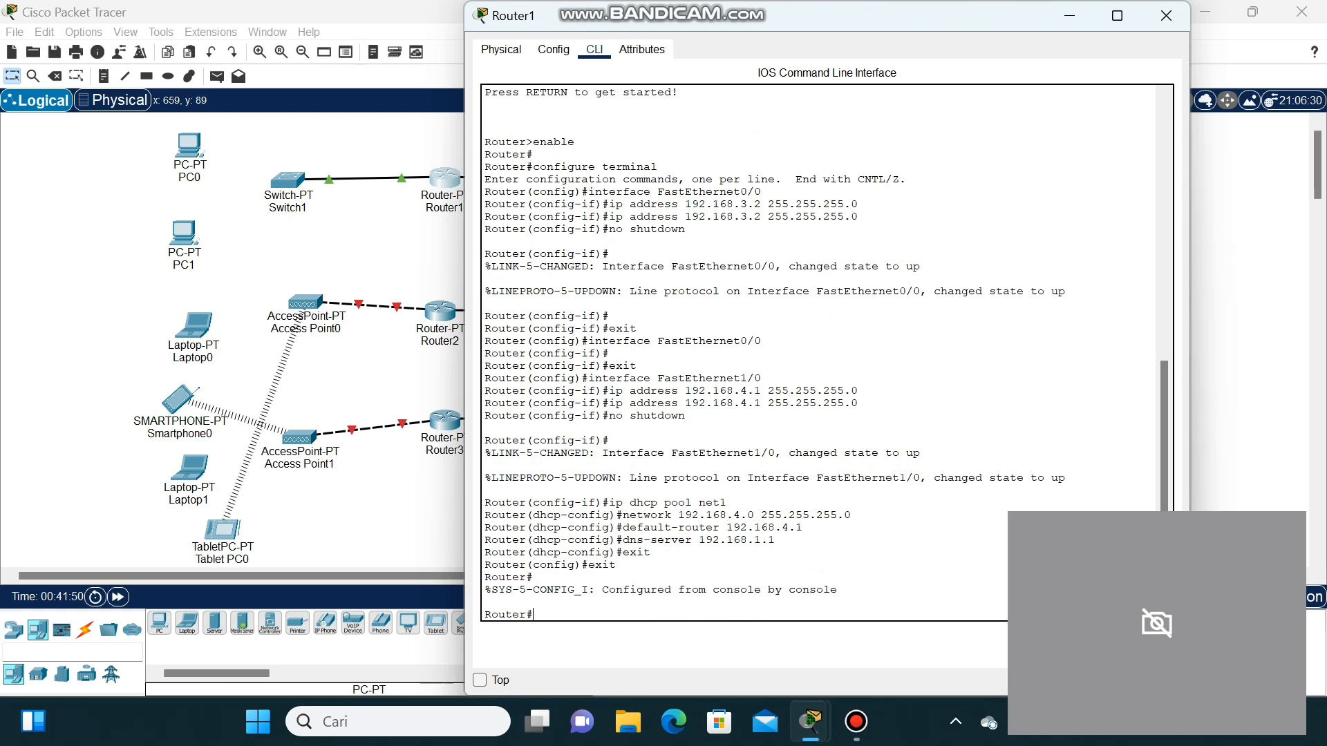
pyautogui.write('write')
pyautogui.press('Return')
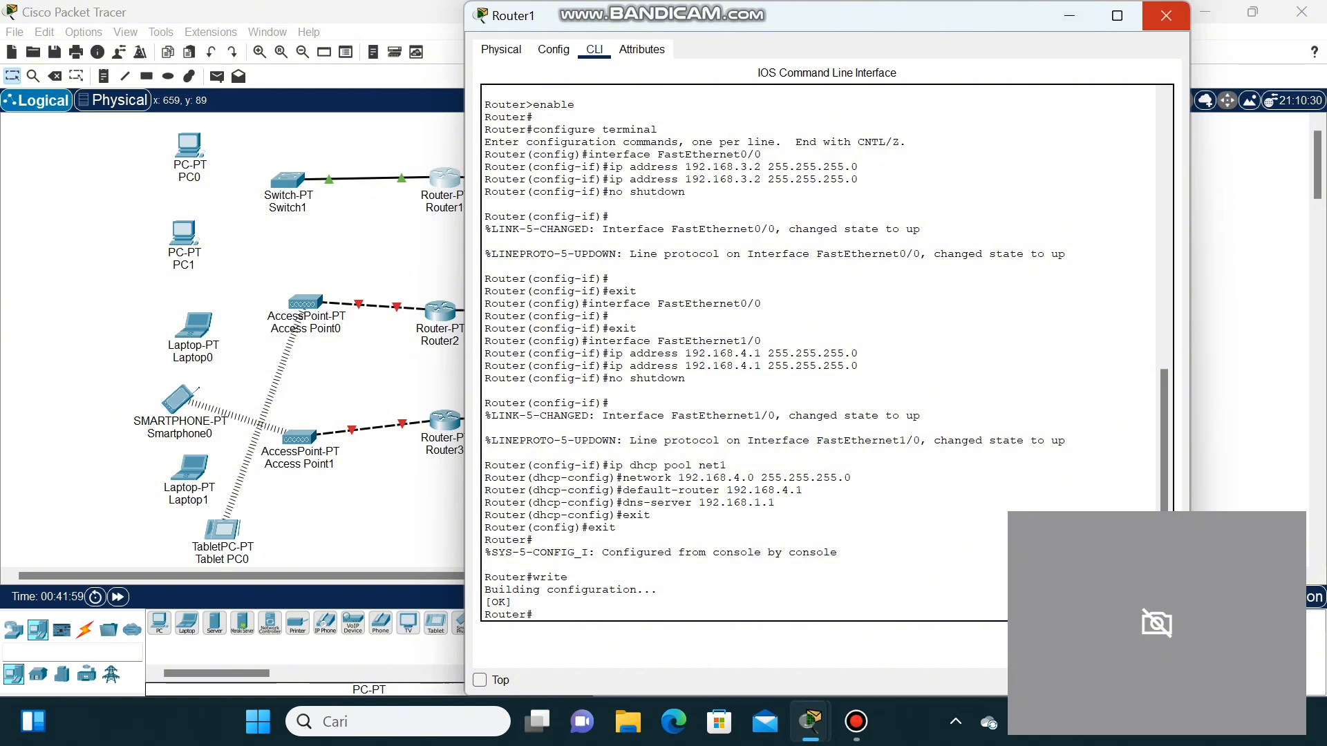
pyautogui.click(1165, 16)
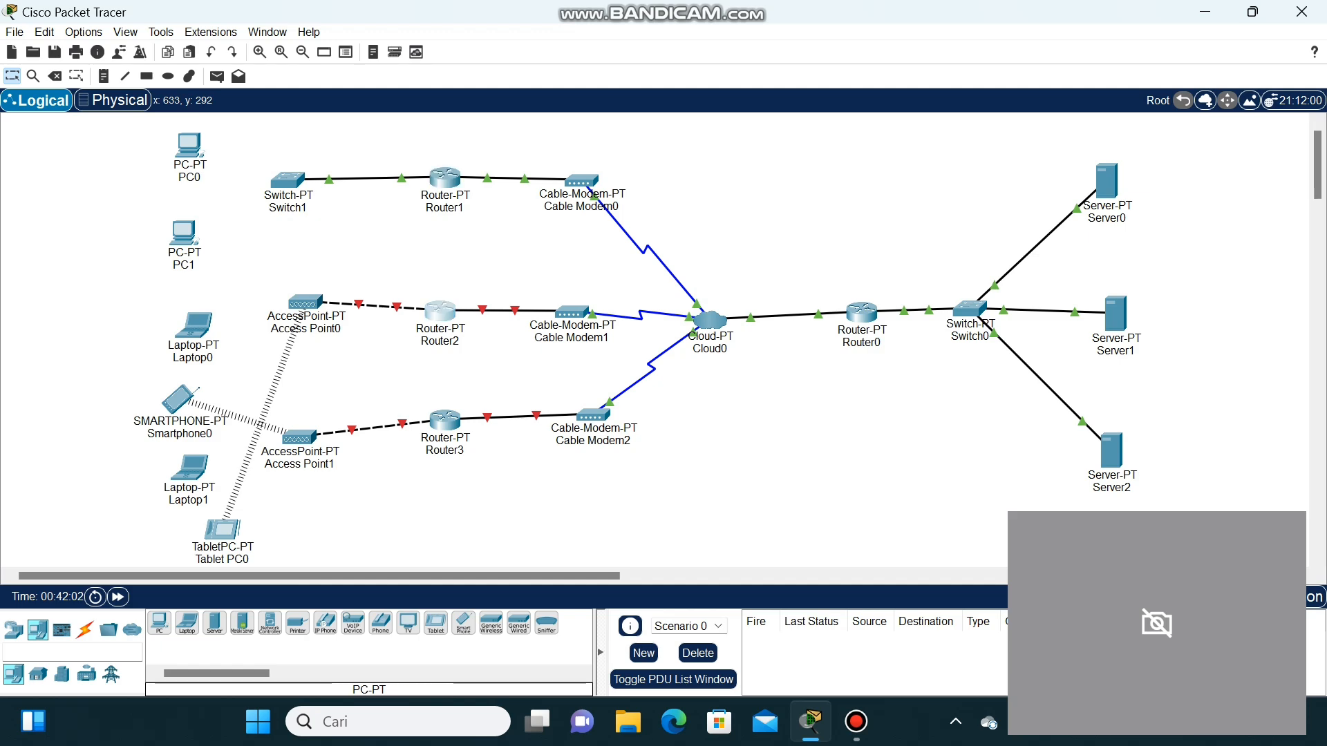
pyautogui.click(440, 311)
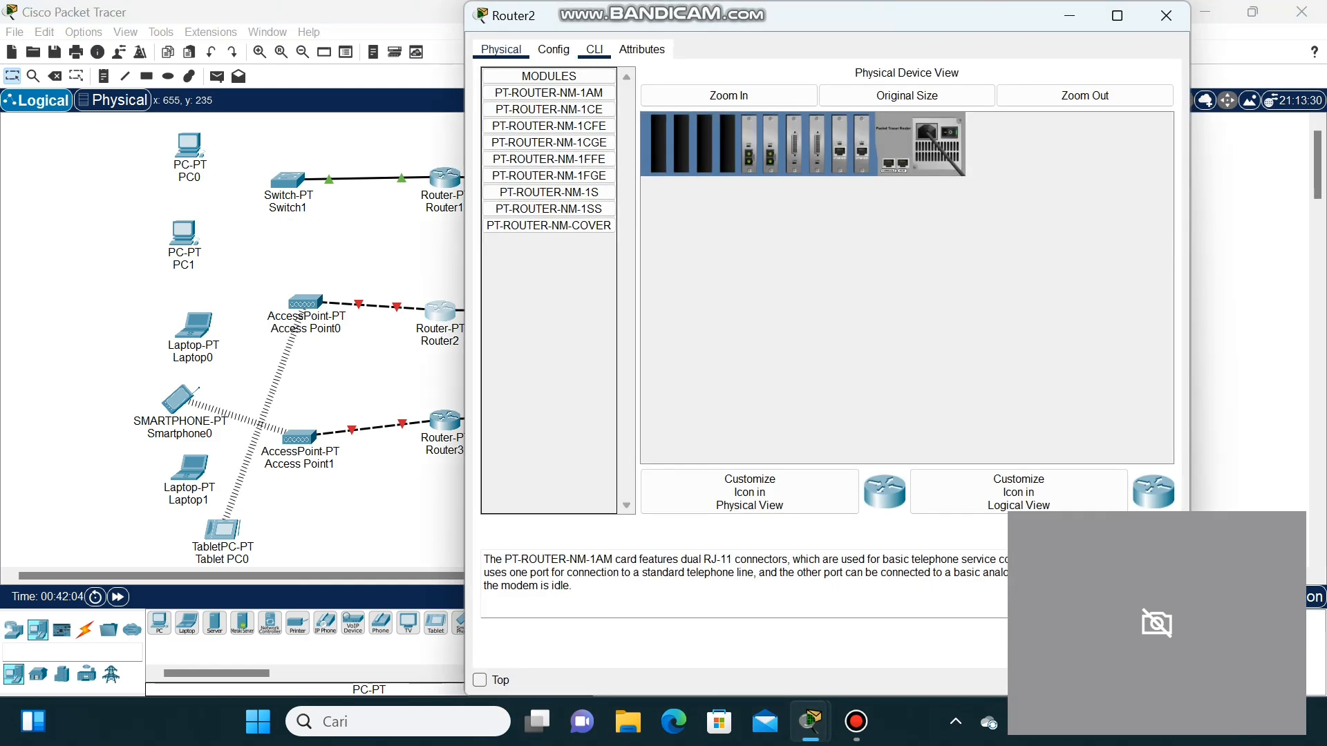
pyautogui.click(553, 49)
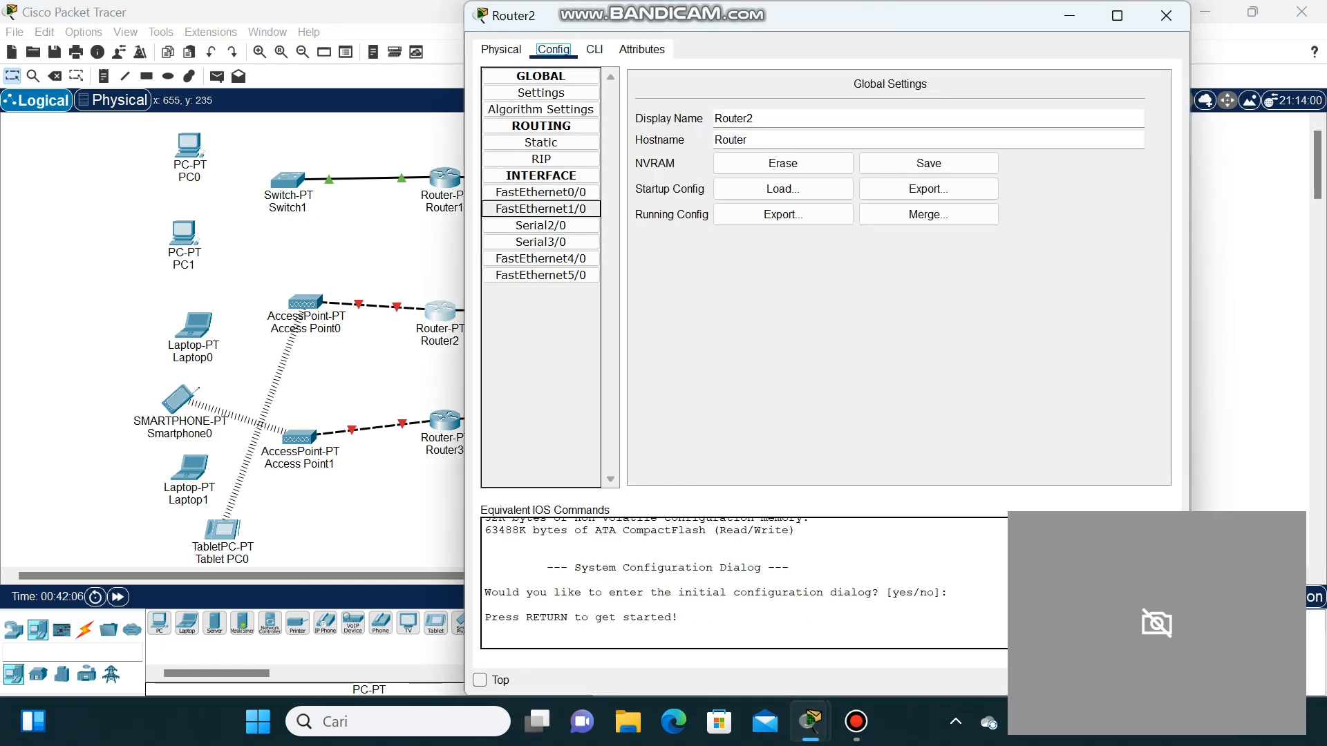
pyautogui.click(1166, 16)
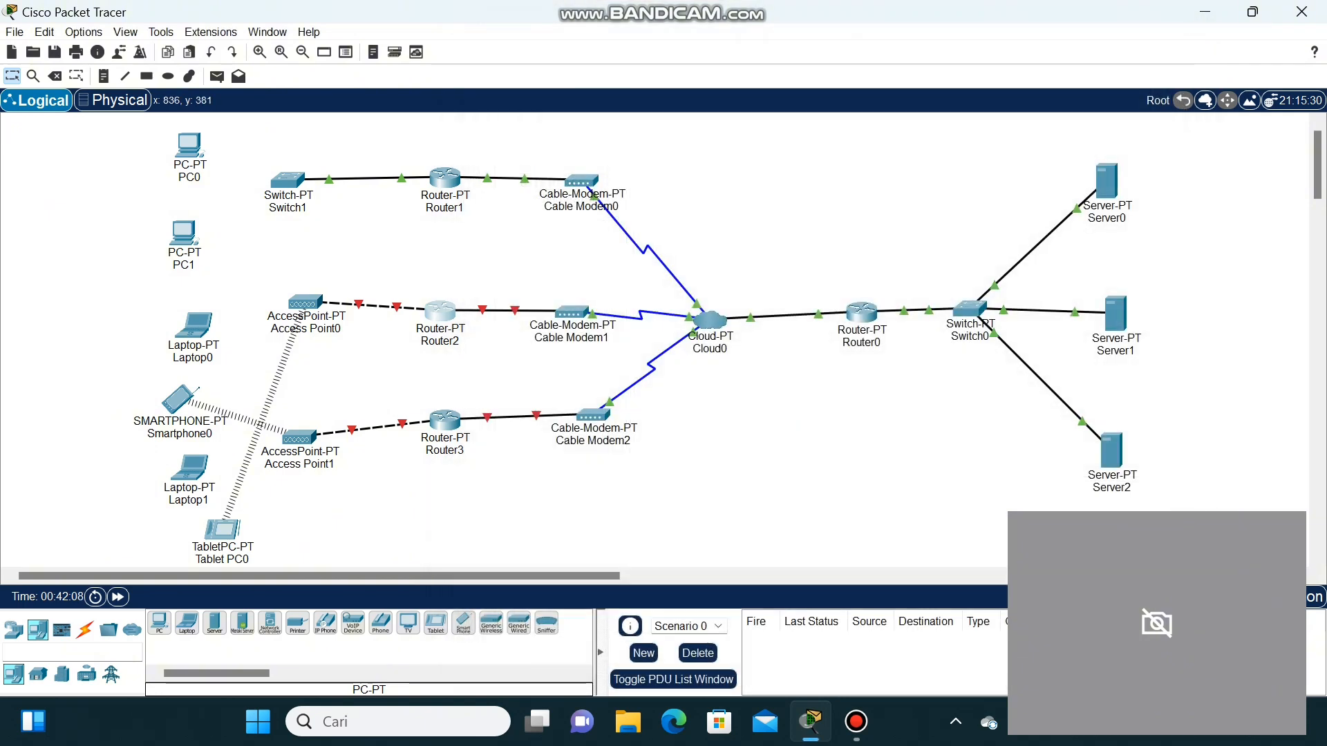
pyautogui.click(442, 311)
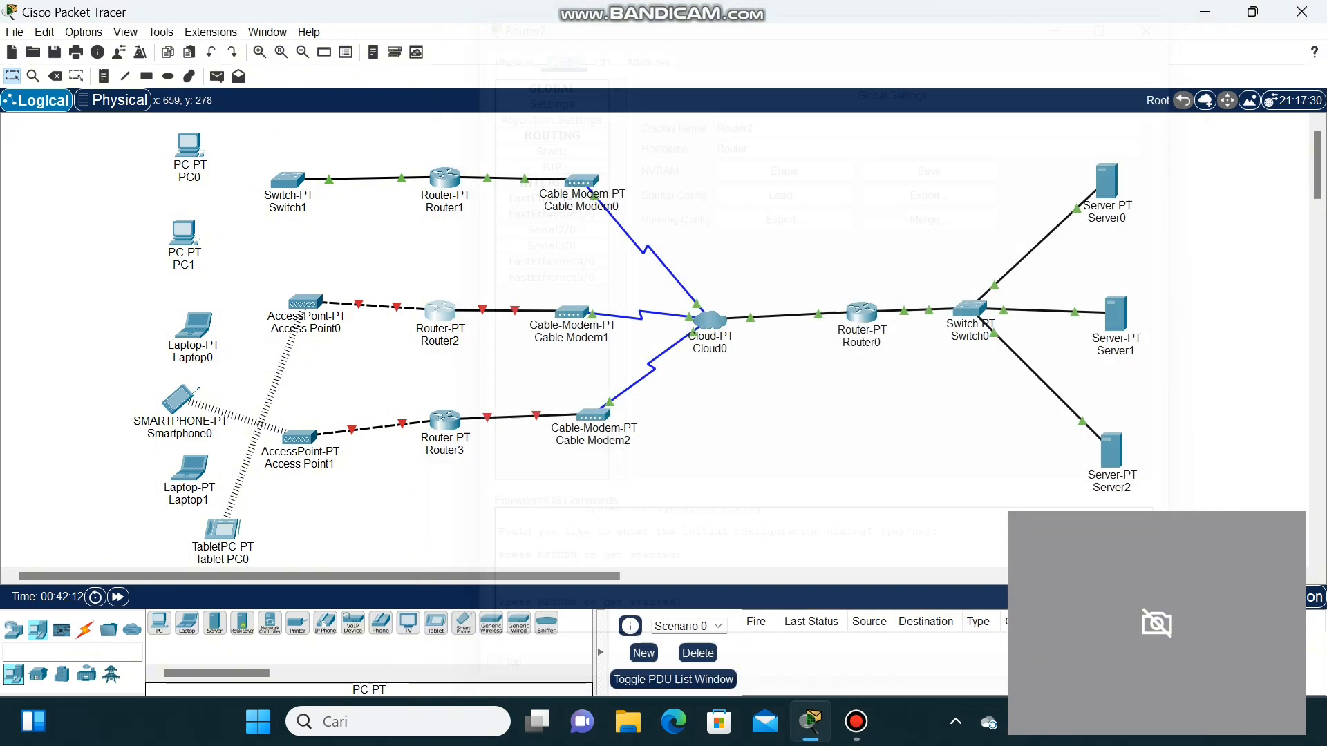
pyautogui.click(1166, 16)
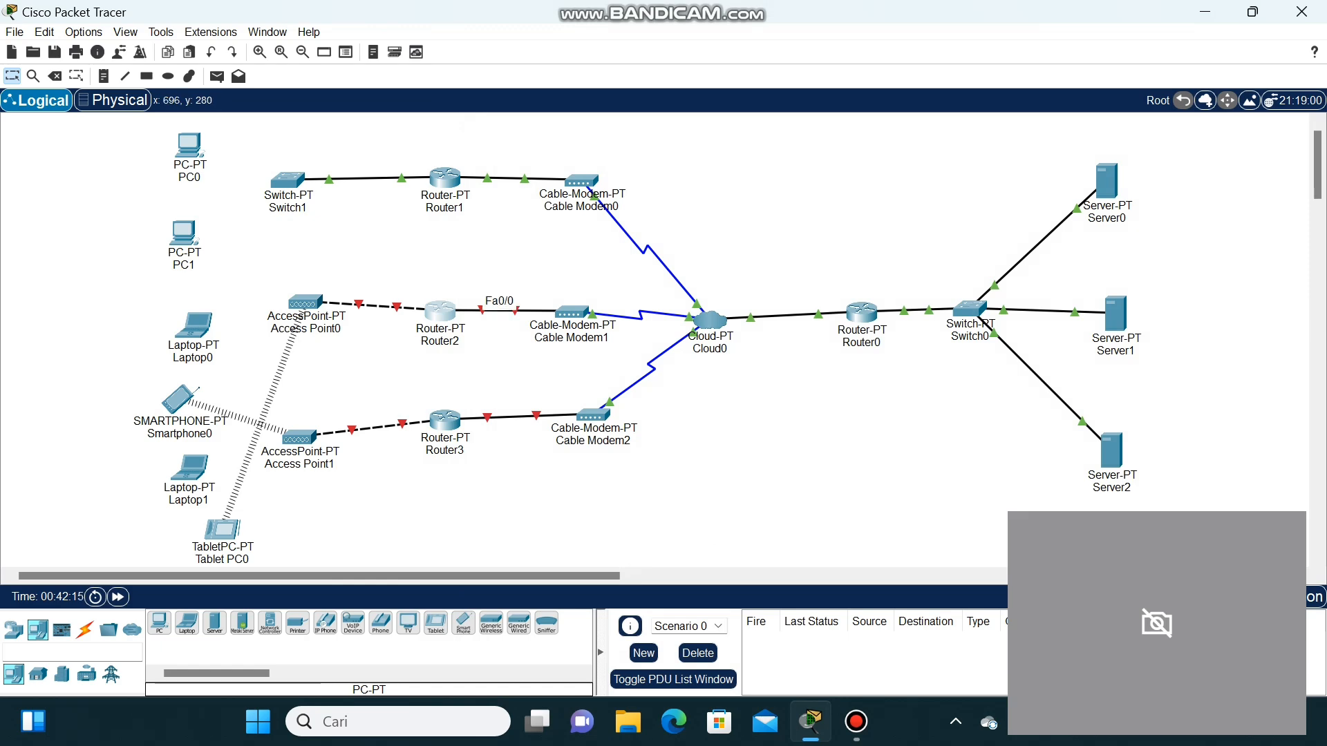
# - Assign Router2's FastEthernet0/0 interface the IPv4 address 192.168.3.3 with subnet mask 255.255.255.0
pyautogui.click(441, 311)
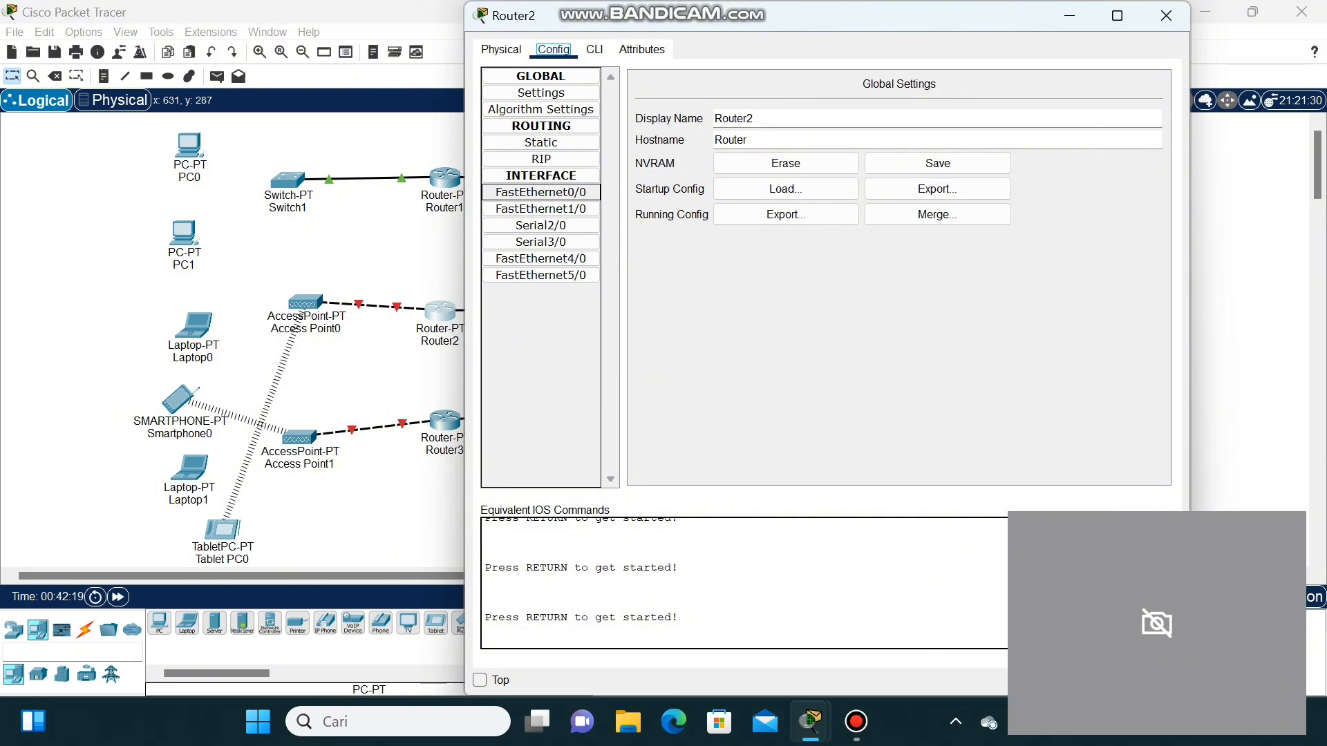
pyautogui.click(540, 192)
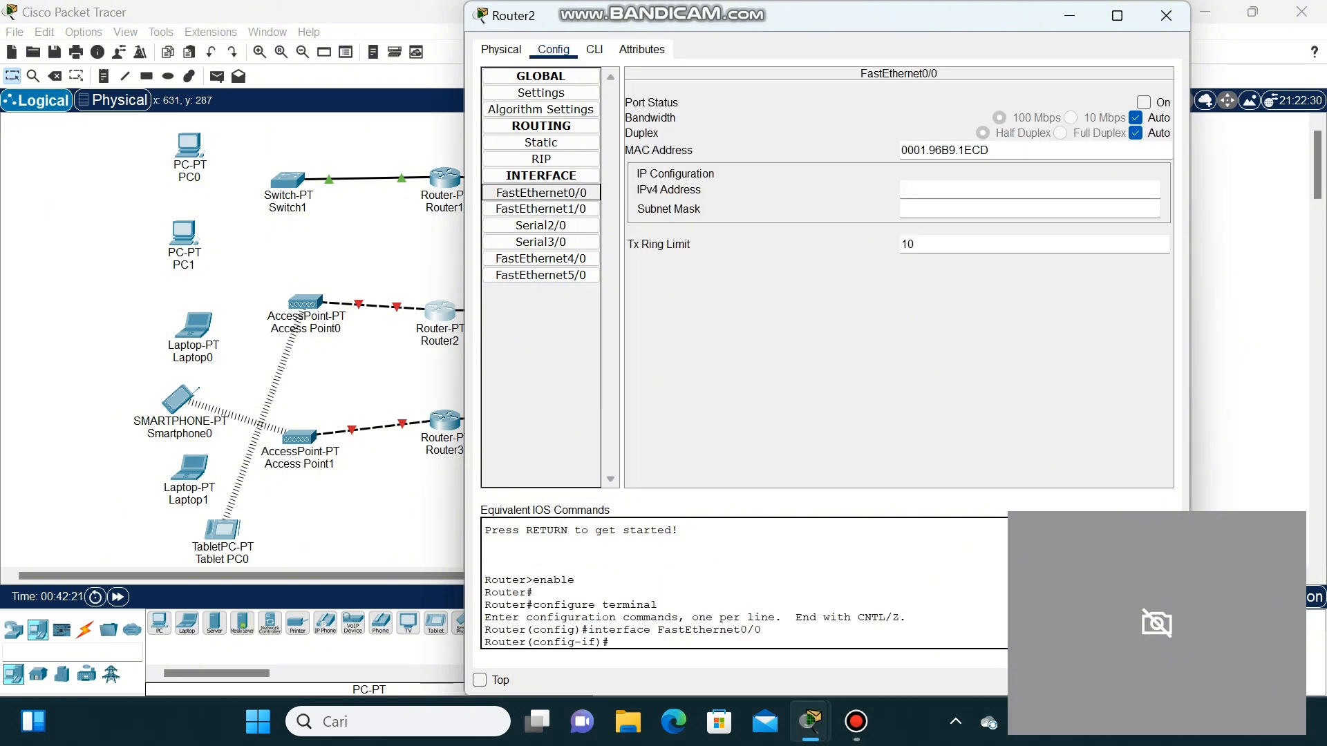
pyautogui.click(1030, 189)
pyautogui.write('192')
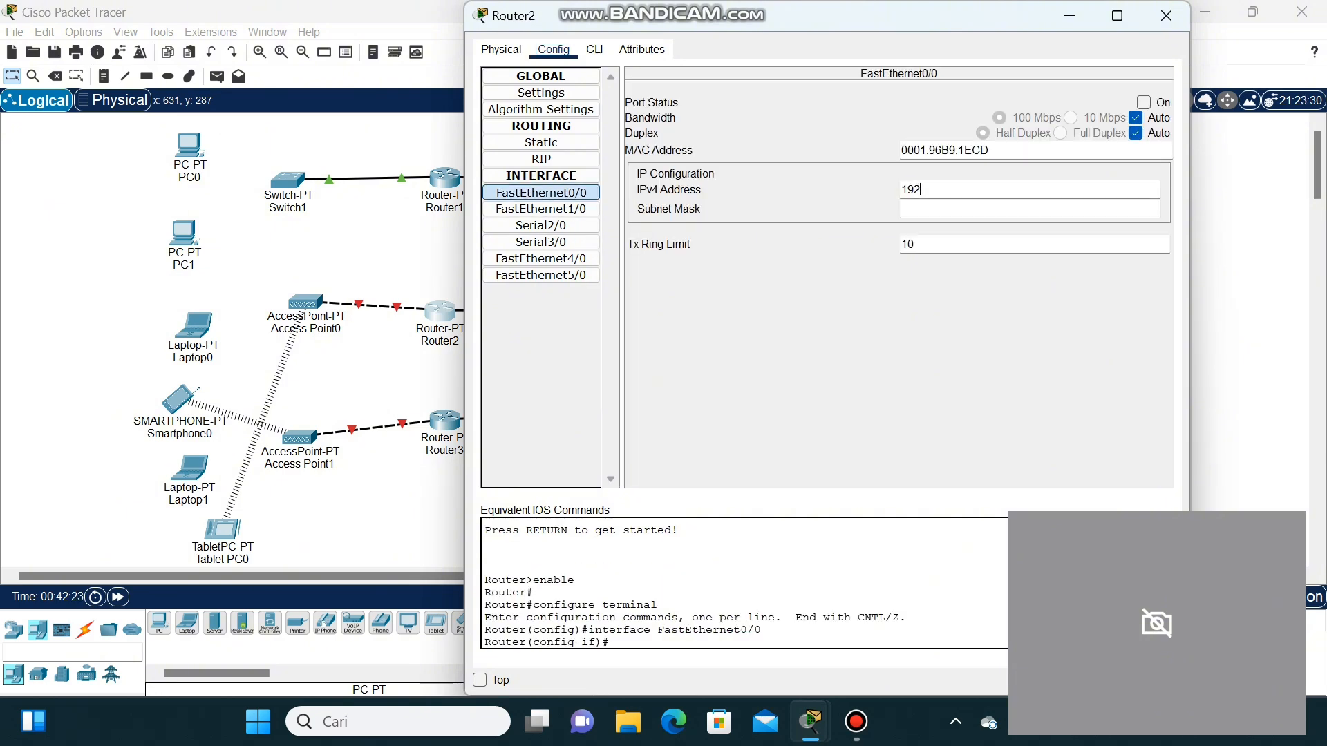
pyautogui.write('.168.3.3')
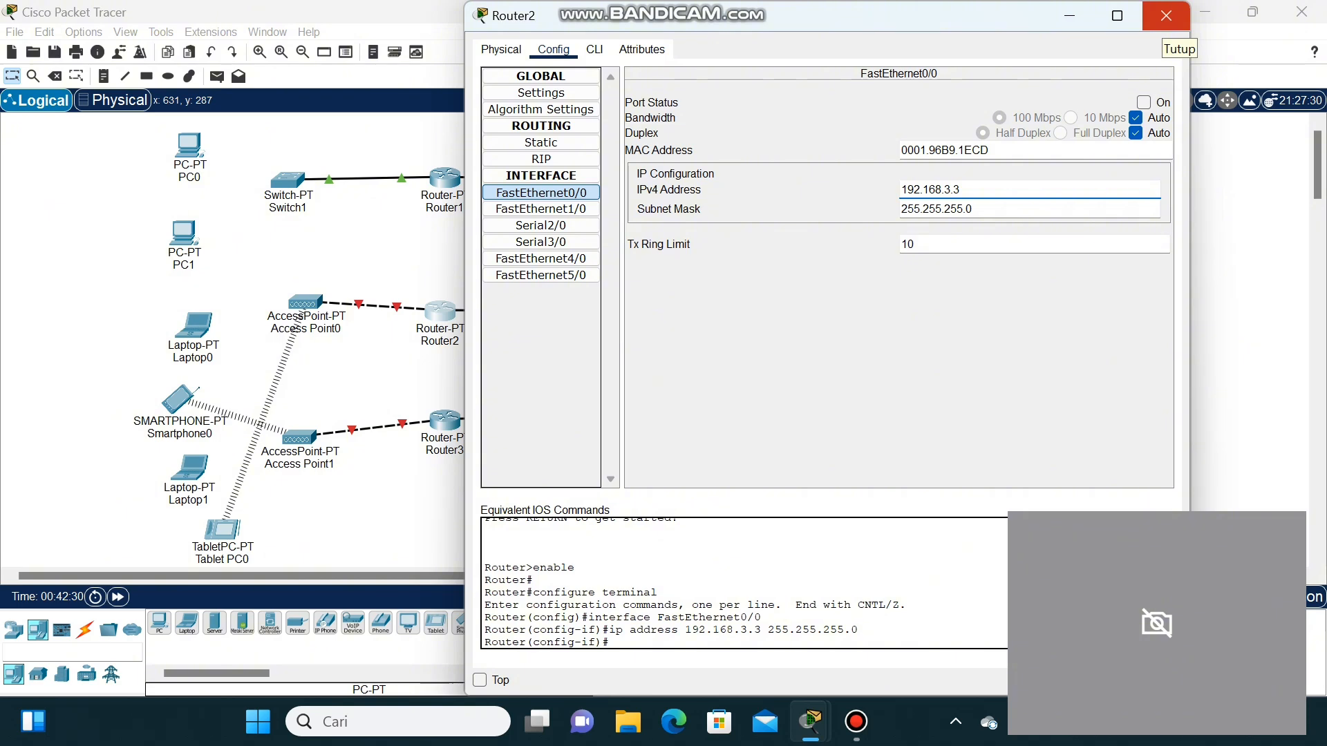
# - Bring up Router2's FastEthernet0/0 interface with the no shutdown command
pyautogui.click(594, 49)
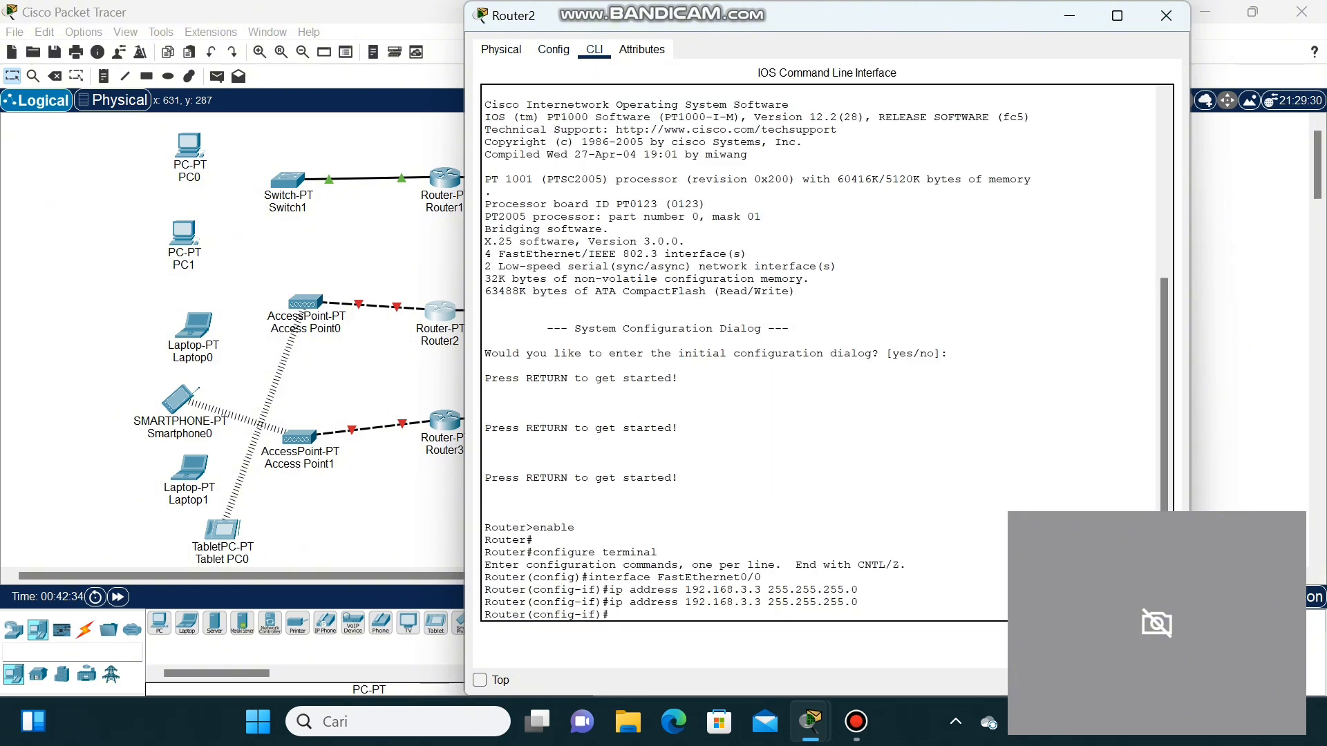
pyautogui.write('no shutdown')
pyautogui.press('Return')
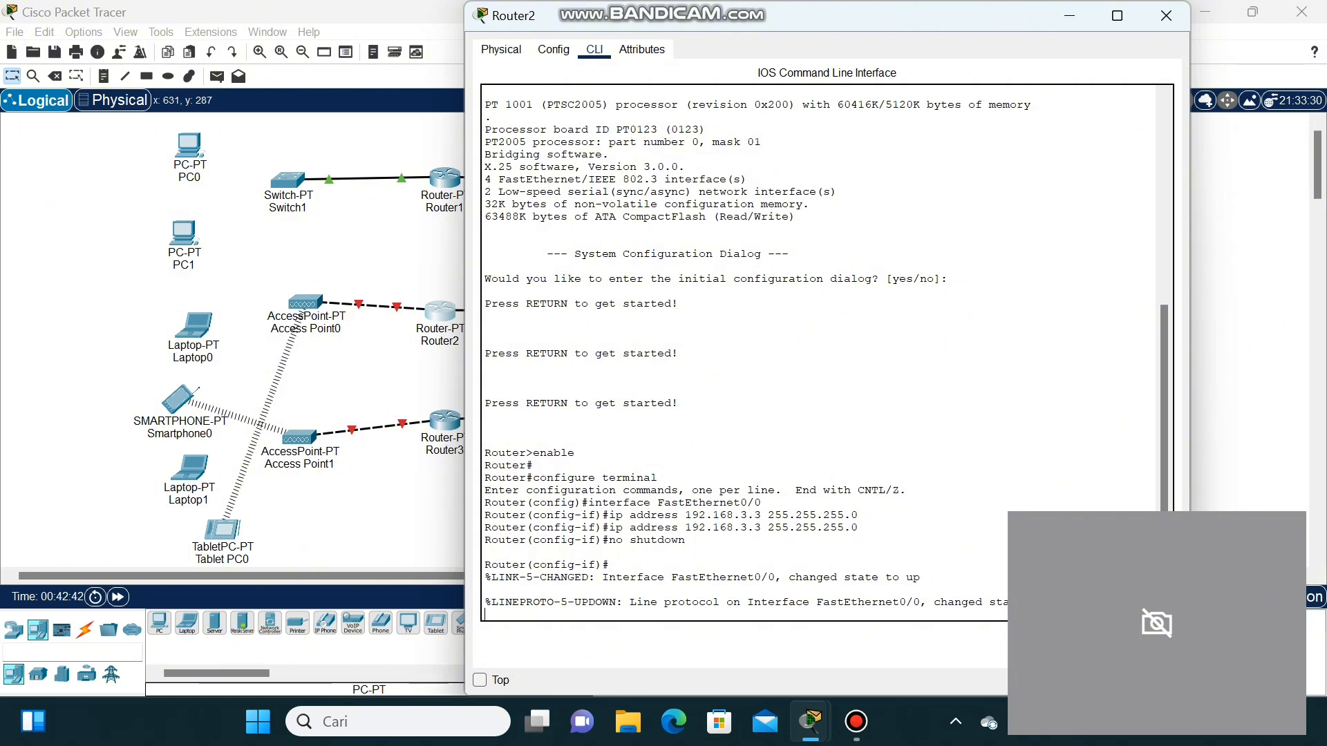
# - Assign Router2's FastEthernet1/0 interface the IPv4 address 192.168.5.1 with subnet mask 255.255.255.0
pyautogui.click(553, 49)
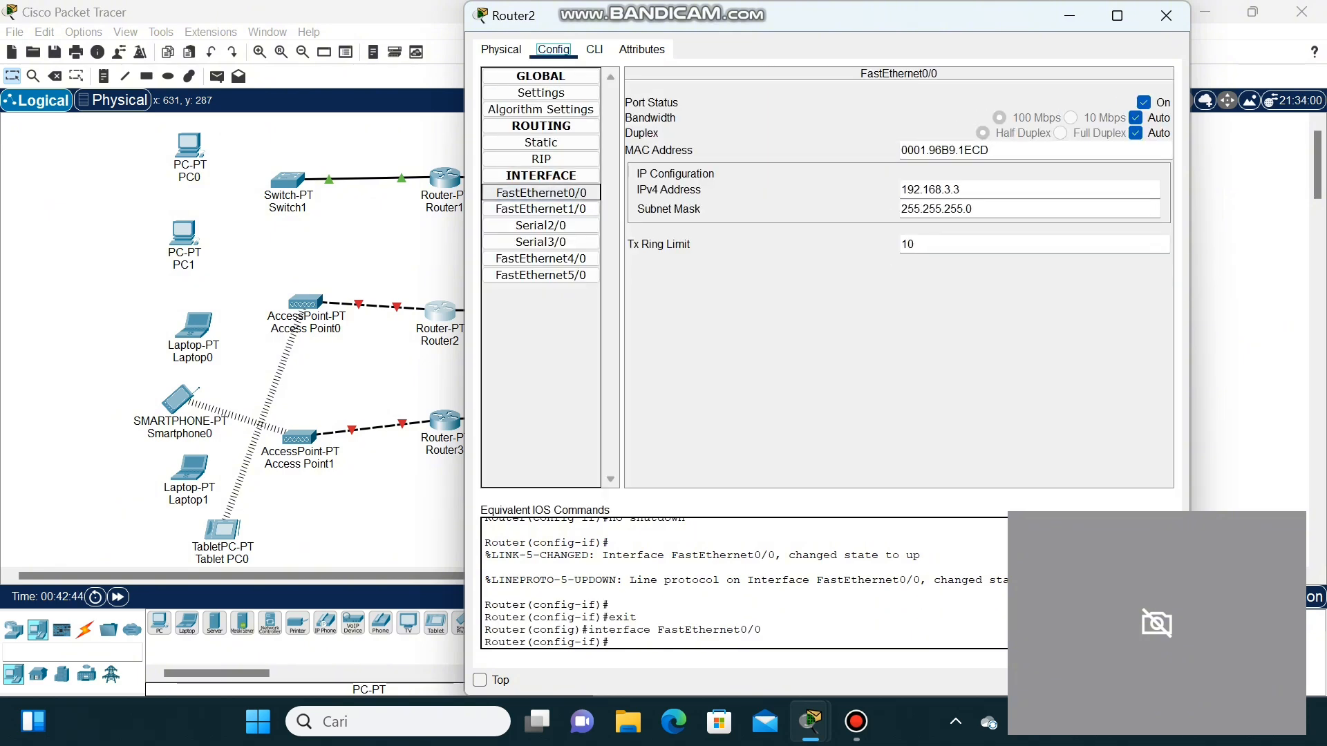
pyautogui.click(541, 209)
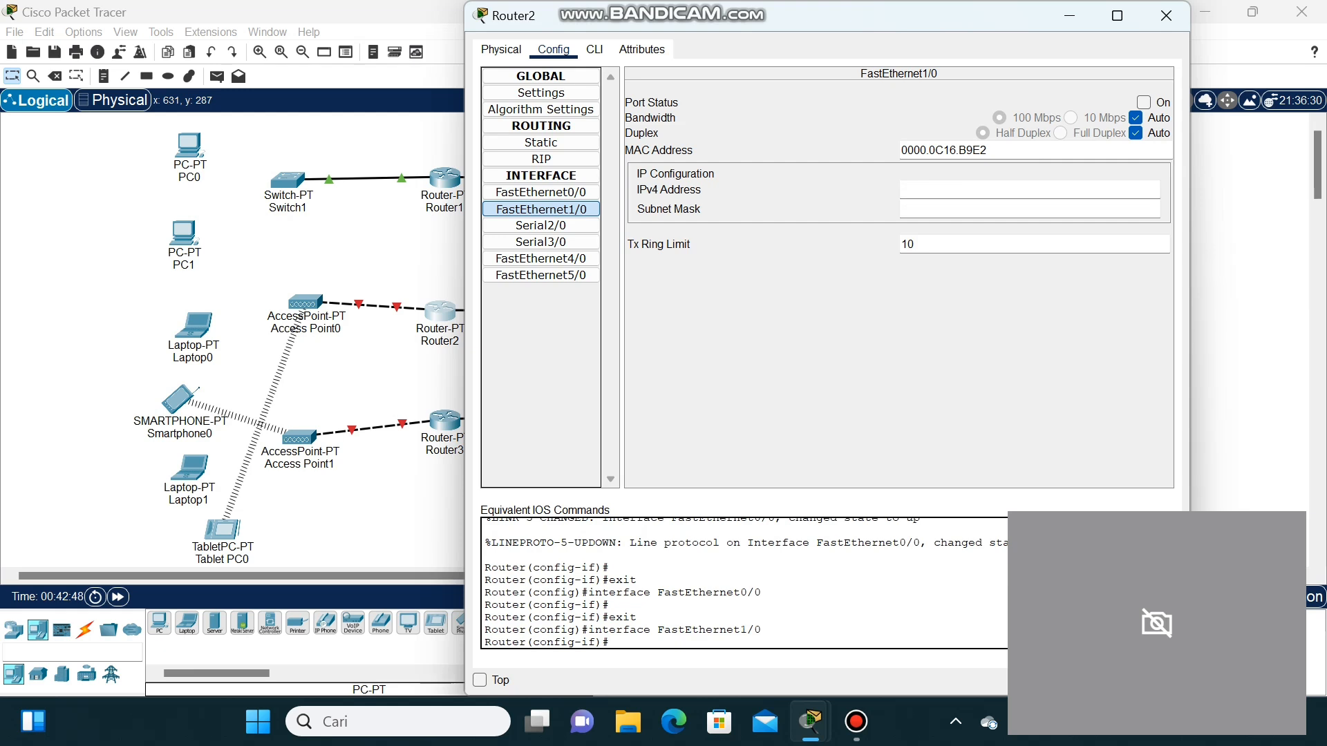
pyautogui.write('192.168.5.1')
pyautogui.press('Return')
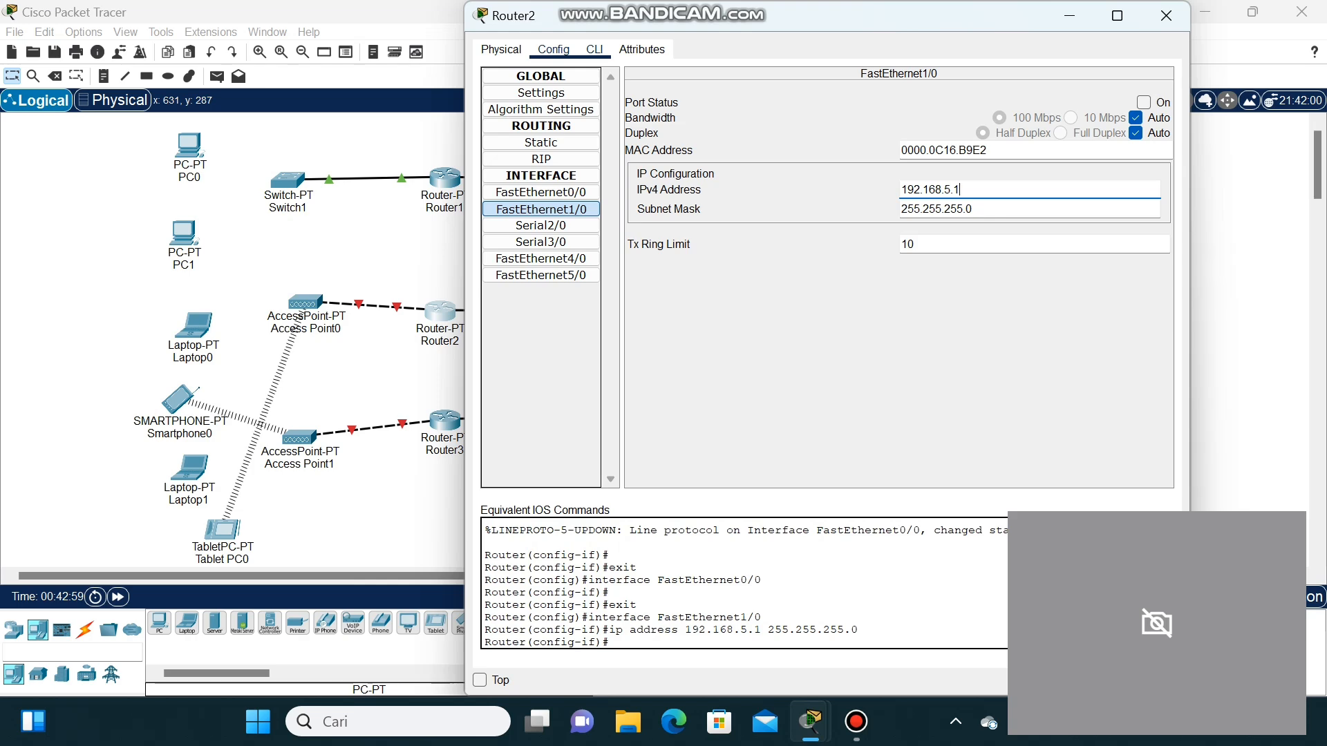
# - Bring up Router2's FastEthernet1/0 interface with the no shutdown command
pyautogui.click(594, 49)
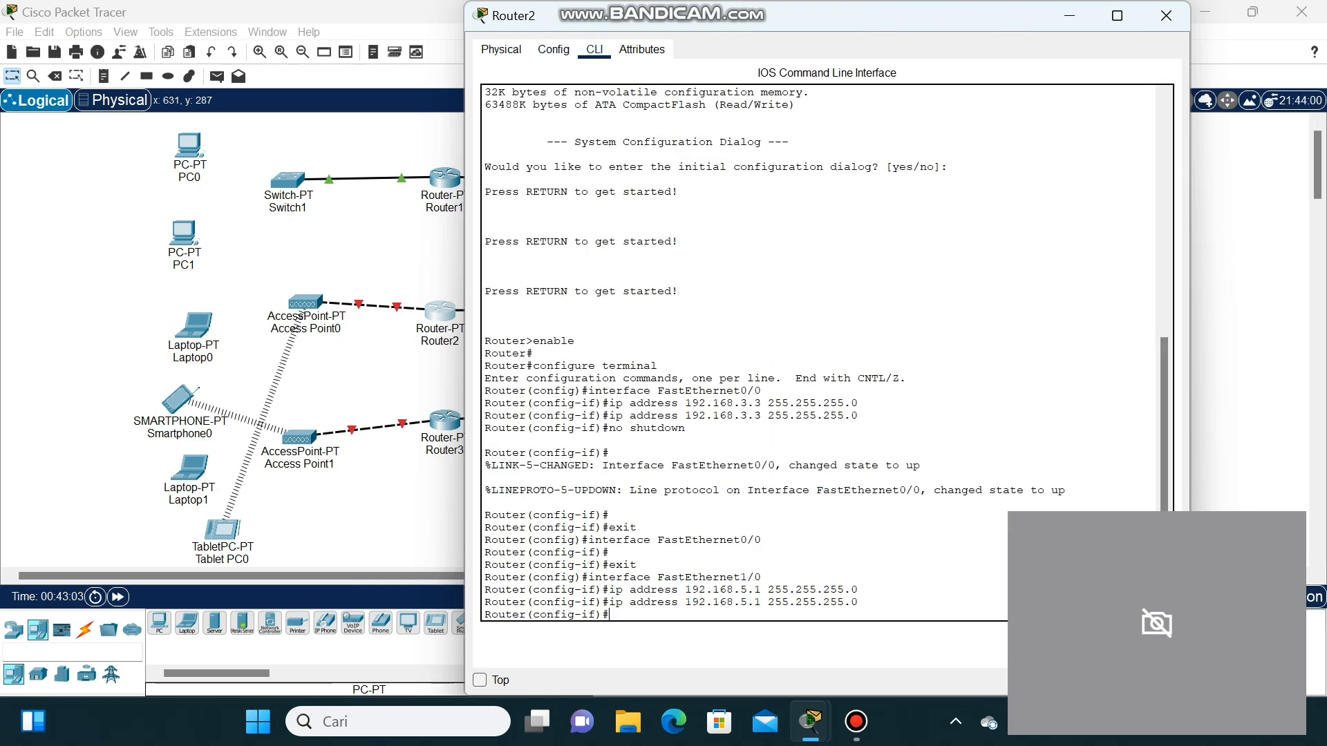
pyautogui.write('no shutdown')
pyautogui.press('Return')
pyautogui.press('Return')
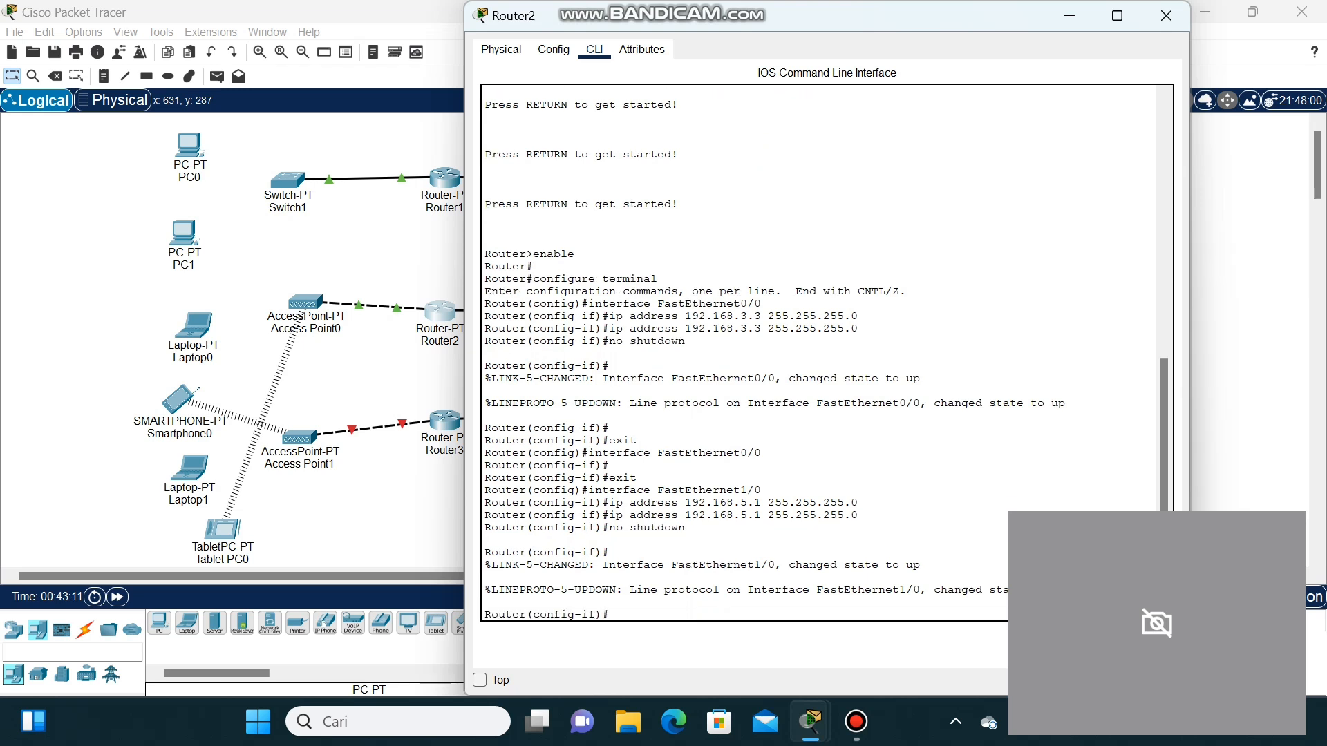
# - Create the DHCP pool net2 on Router2
pyautogui.write('ip dhcp pool')
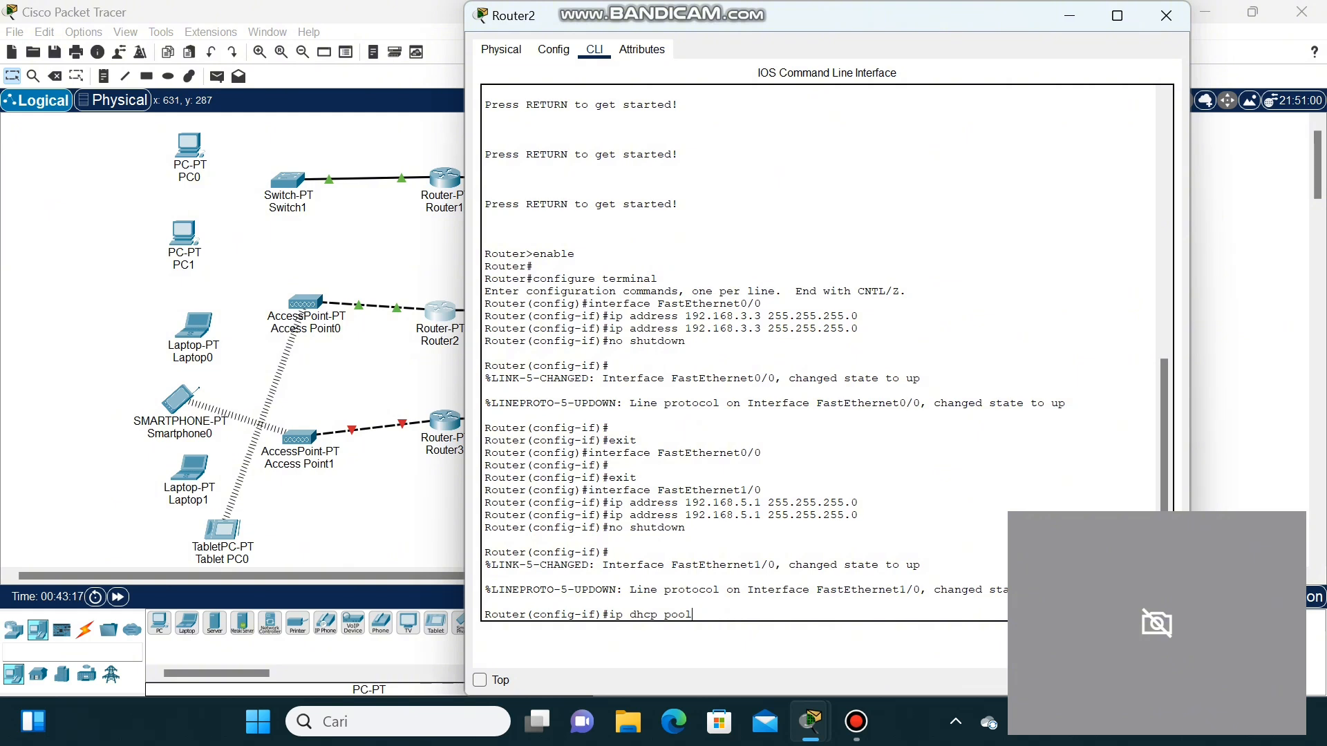
pyautogui.write(' net2')
pyautogui.press('Return')
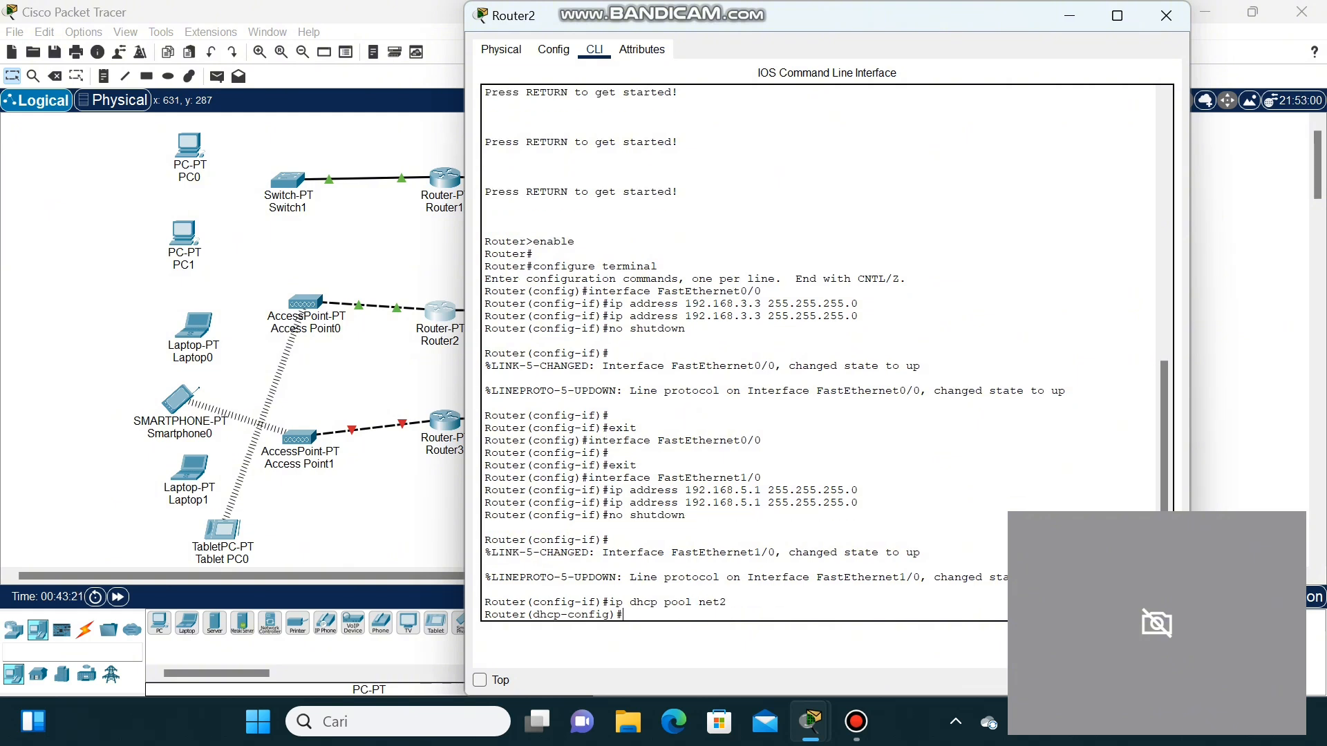
# - Try to set the net2 pool's default router using 192.168.5.0 255.255.255.0
pyautogui.write('default-router 192.168.5.0')
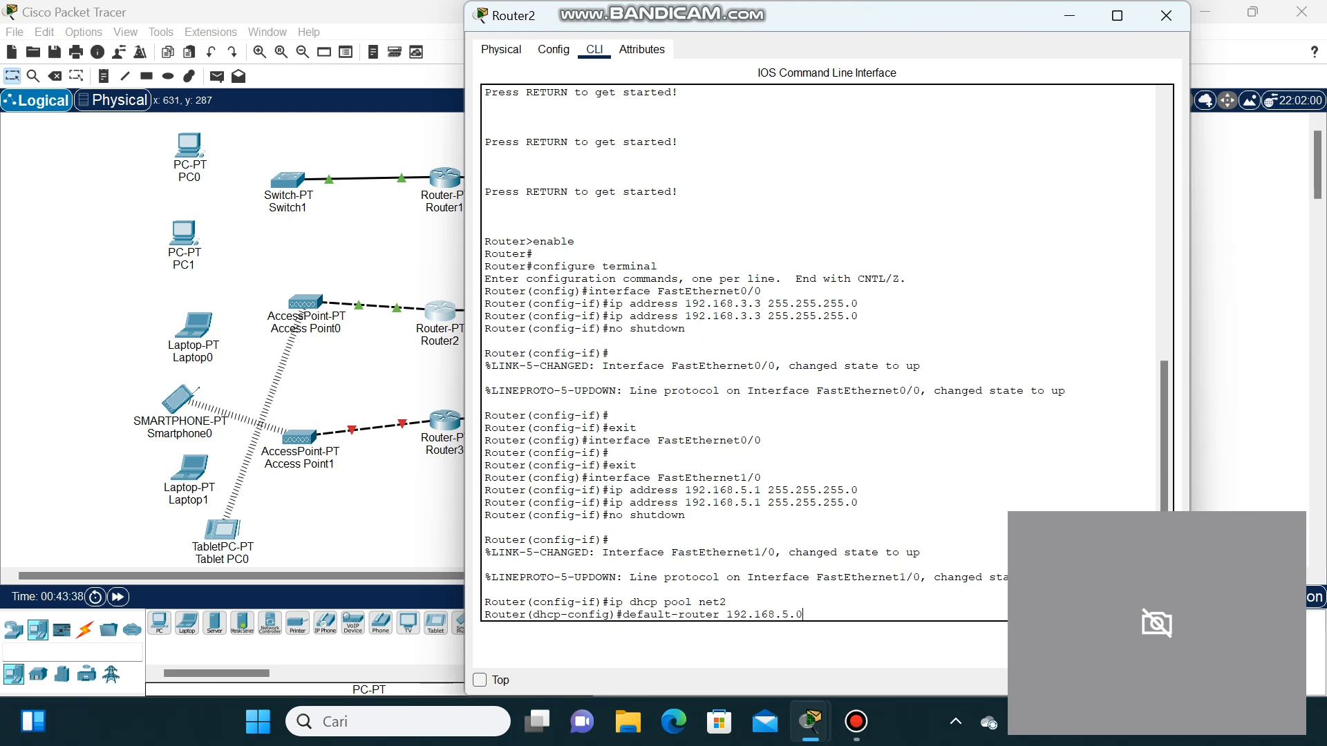
pyautogui.write('255.255.255.0')
pyautogui.press('Return')
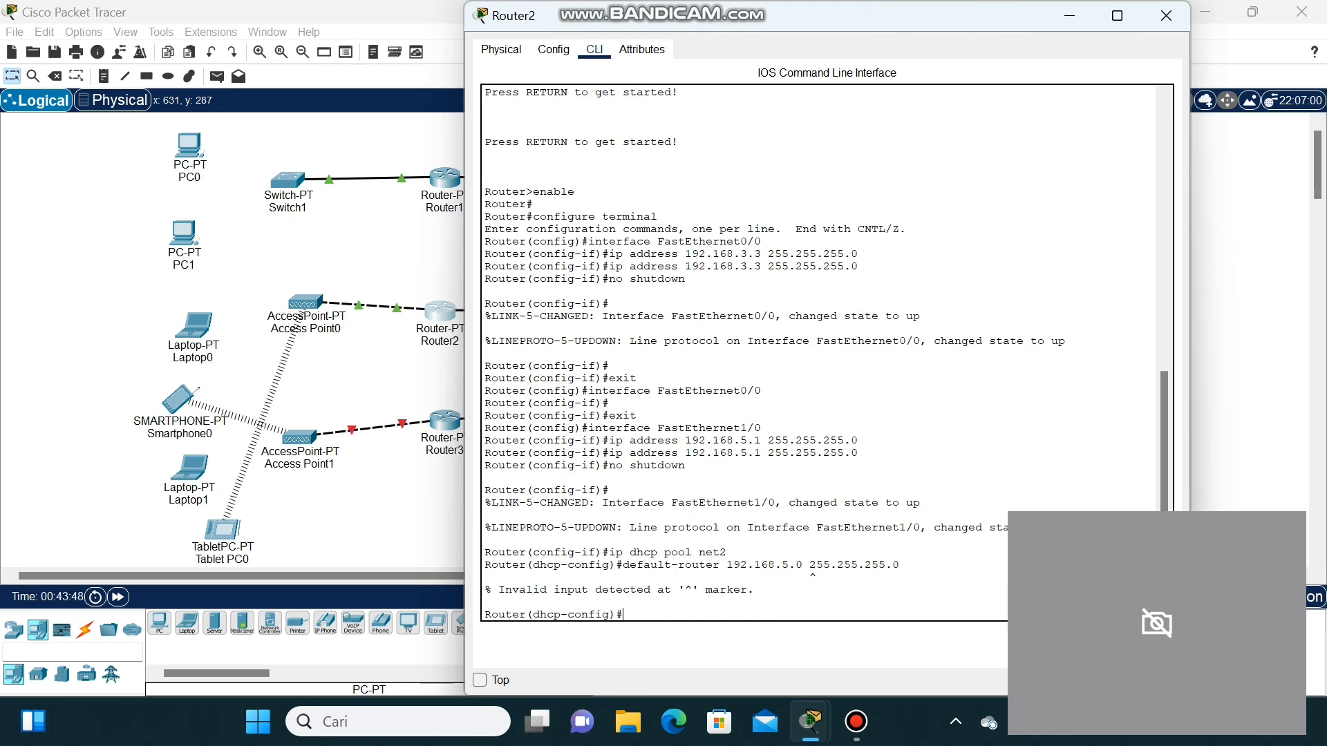
# - Rework the rejected default-router command into network 192.168.5.0 255.255.255.0 and run it for the net2 DHCP pool
pyautogui.press('Up')
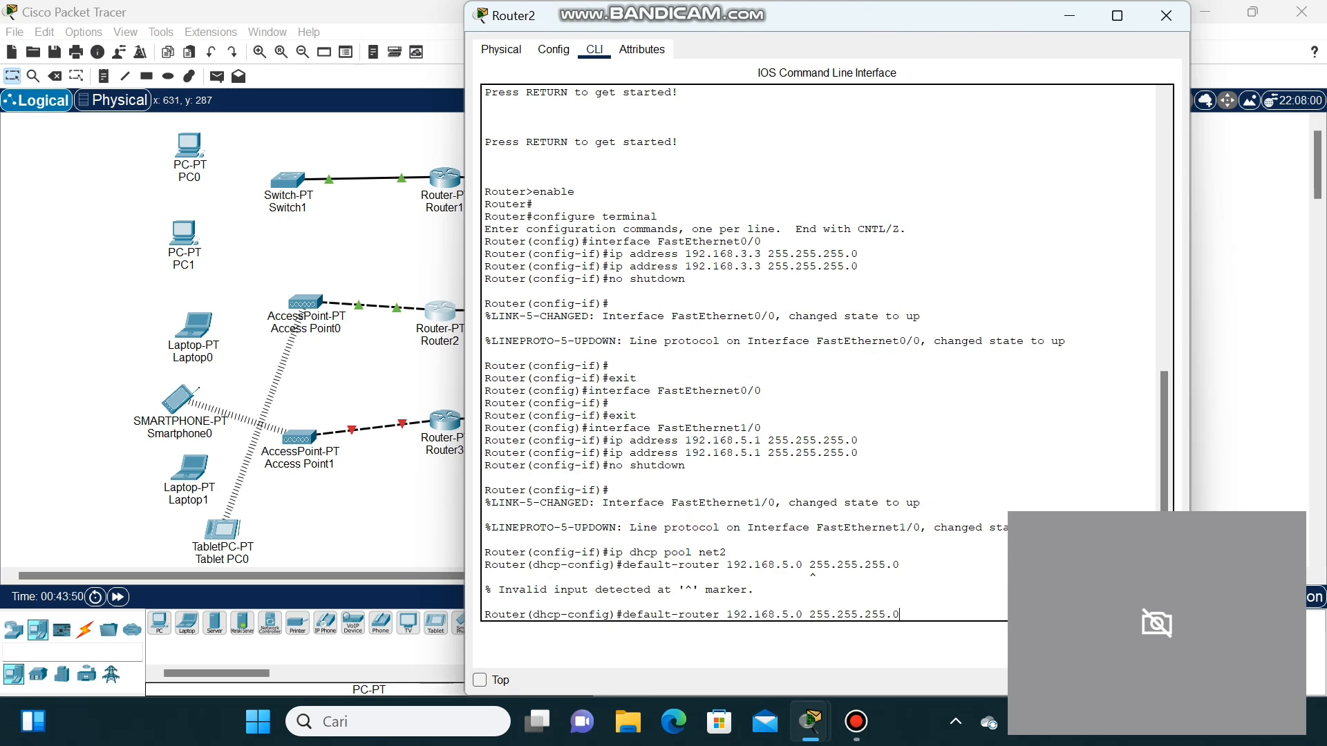
pyautogui.click(810, 614)
pyautogui.press('Left')
pyautogui.press('Left')
pyautogui.press('Left')
pyautogui.press('Left')
pyautogui.press('Left')
pyautogui.press('Left')
pyautogui.press('Left')
pyautogui.press('Left')
pyautogui.press('Left')
pyautogui.press('Left')
pyautogui.press('Left')
pyautogui.press('BackSpace')
pyautogui.press('BackSpace')
pyautogui.press('BackSpace')
pyautogui.press('BackSpace')
pyautogui.press('BackSpace')
pyautogui.press('BackSpace')
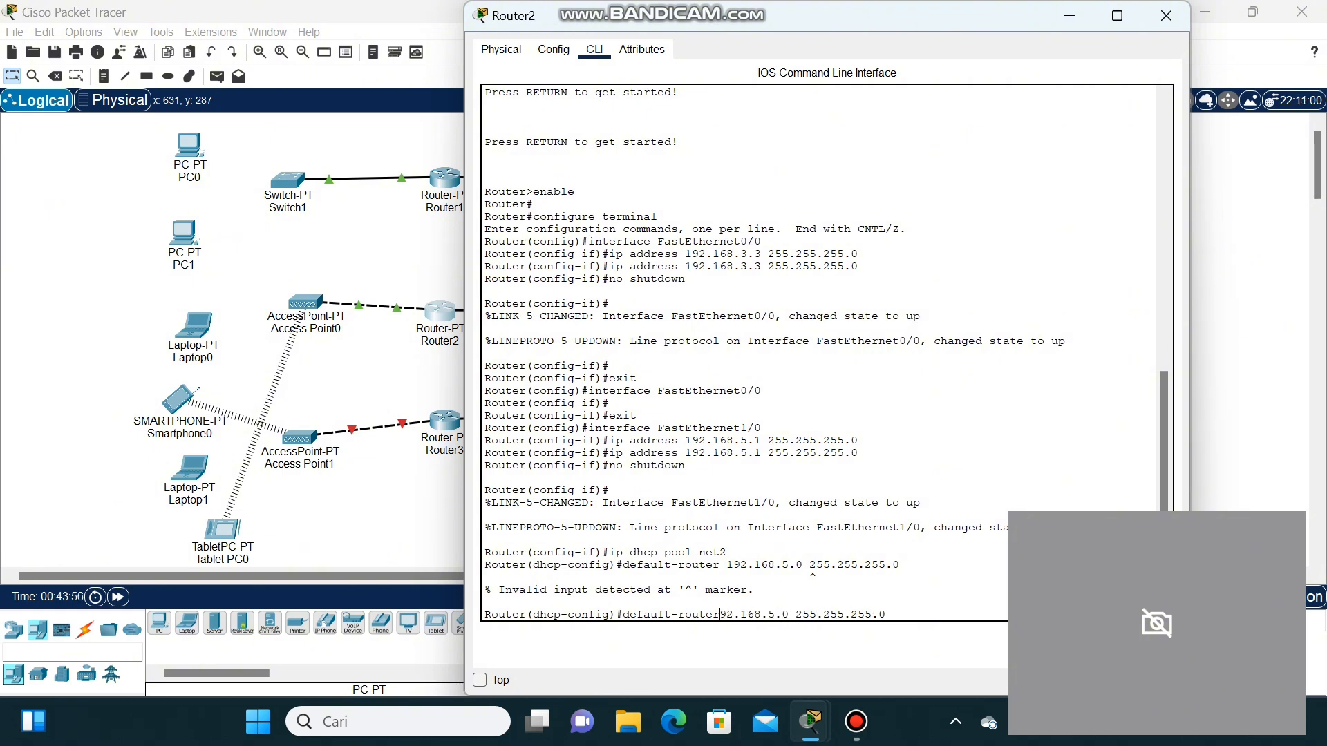
pyautogui.press('BackSpace')
pyautogui.press('BackSpace')
pyautogui.press('BackSpace')
pyautogui.press('BackSpace')
pyautogui.press('BackSpace')
pyautogui.press('BackSpace')
pyautogui.press('BackSpace')
pyautogui.press('BackSpace')
pyautogui.press('BackSpace')
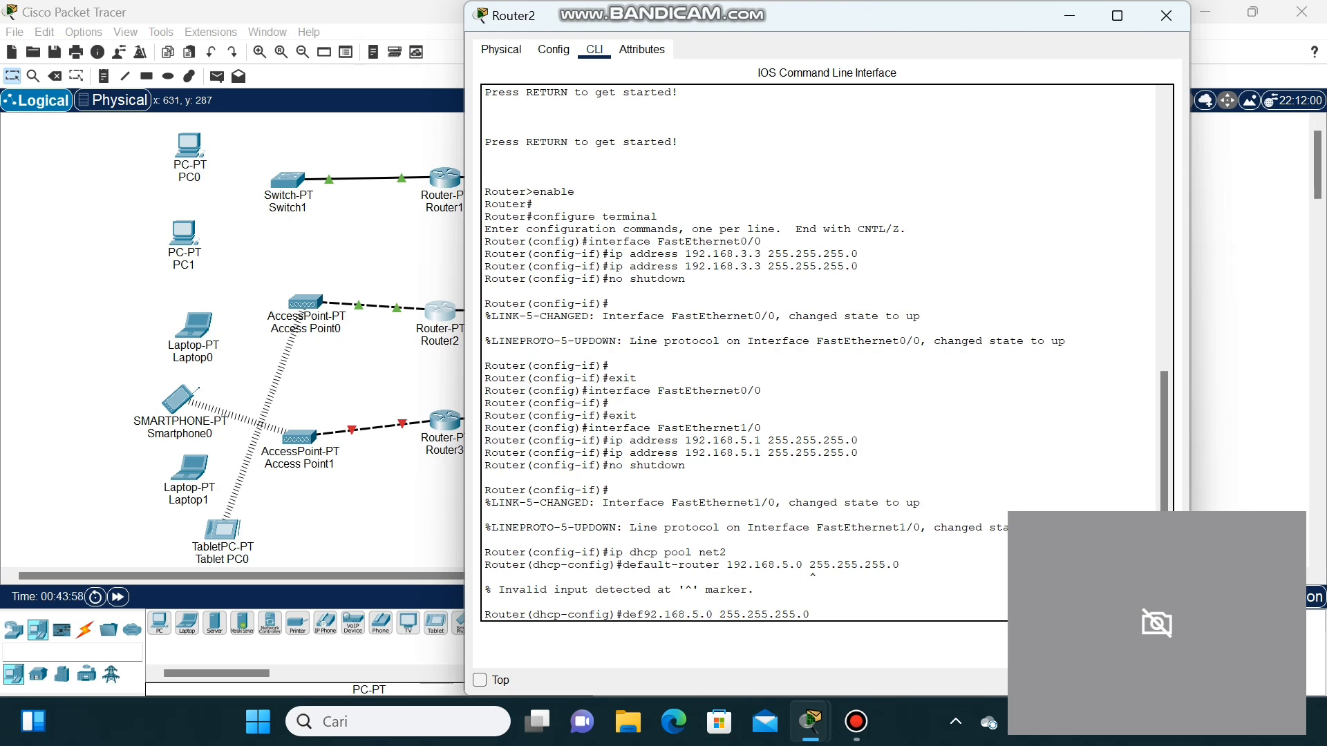
pyautogui.press('BackSpace')
pyautogui.write('net')
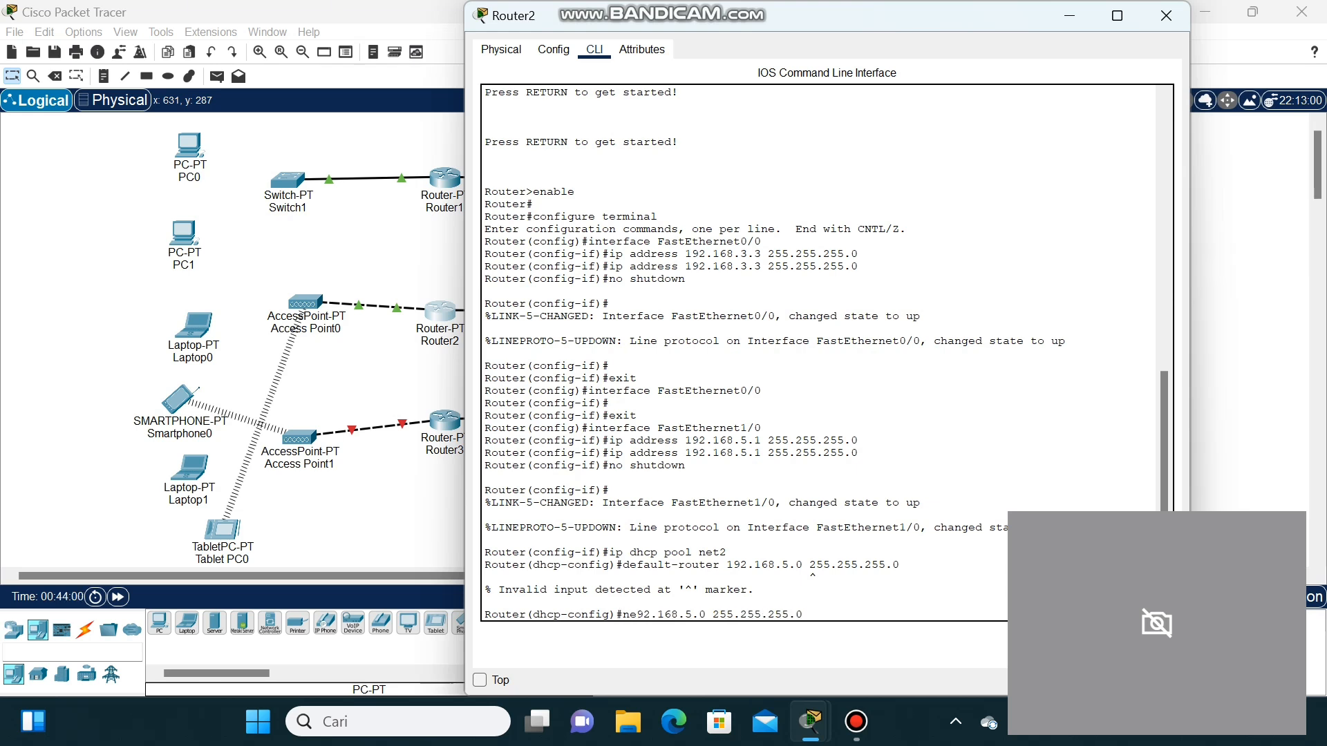
pyautogui.write('work')
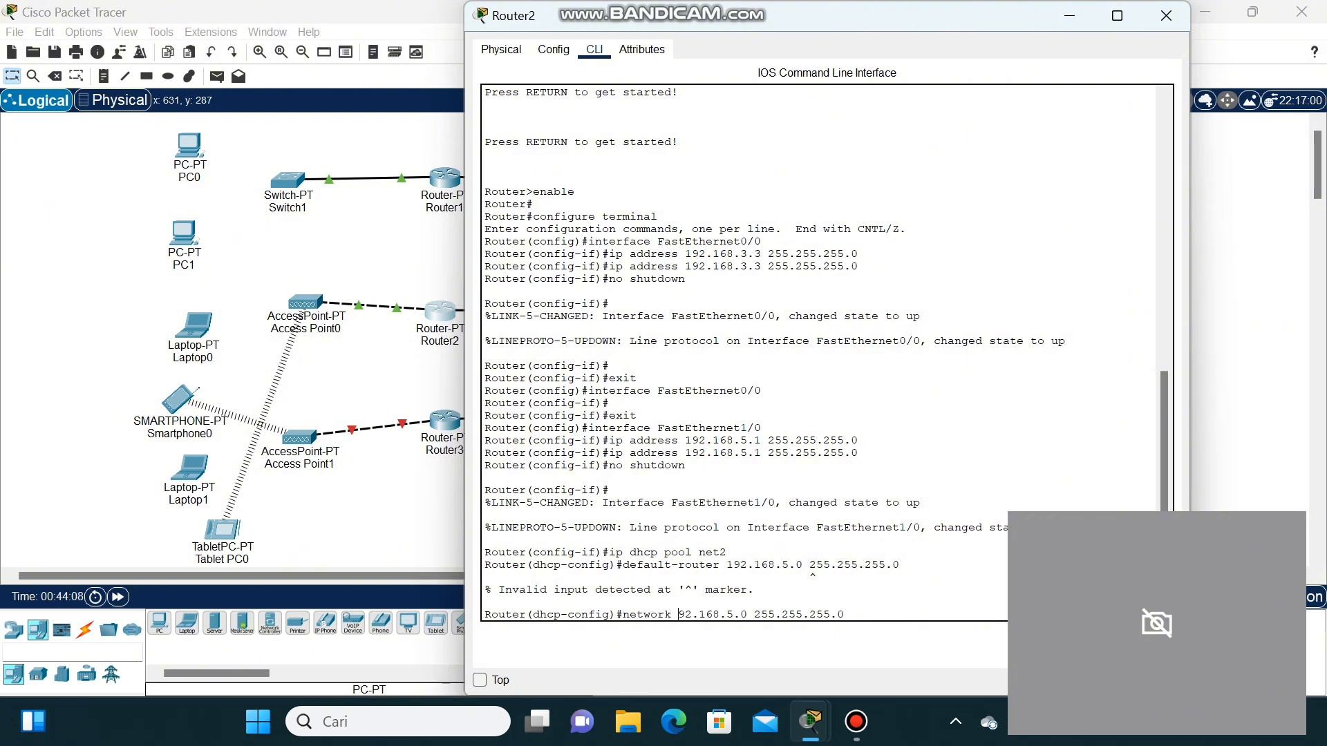
pyautogui.write(' 1')
pyautogui.press('Return')
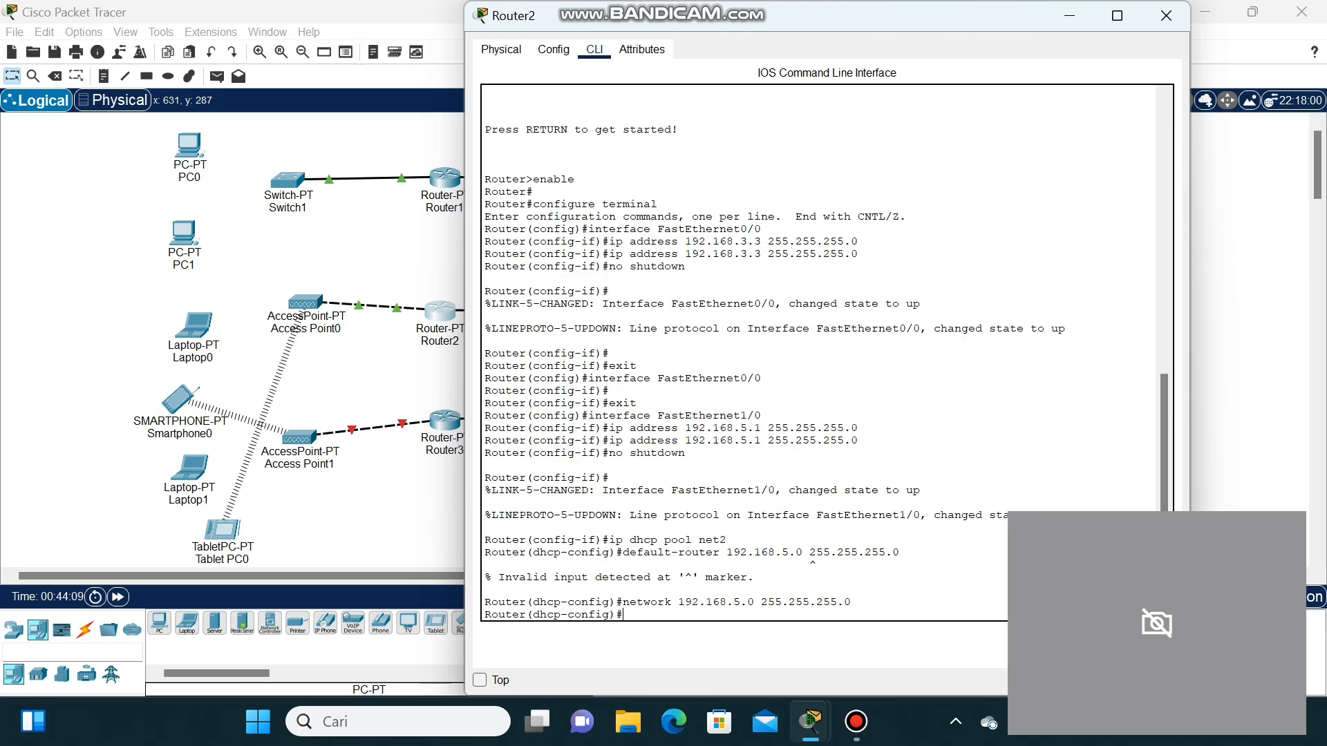
# - Rework the earlier default-router command into default-router 192.168.5.1 and run it for Router2's net2 DHCP pool
pyautogui.press('Up')
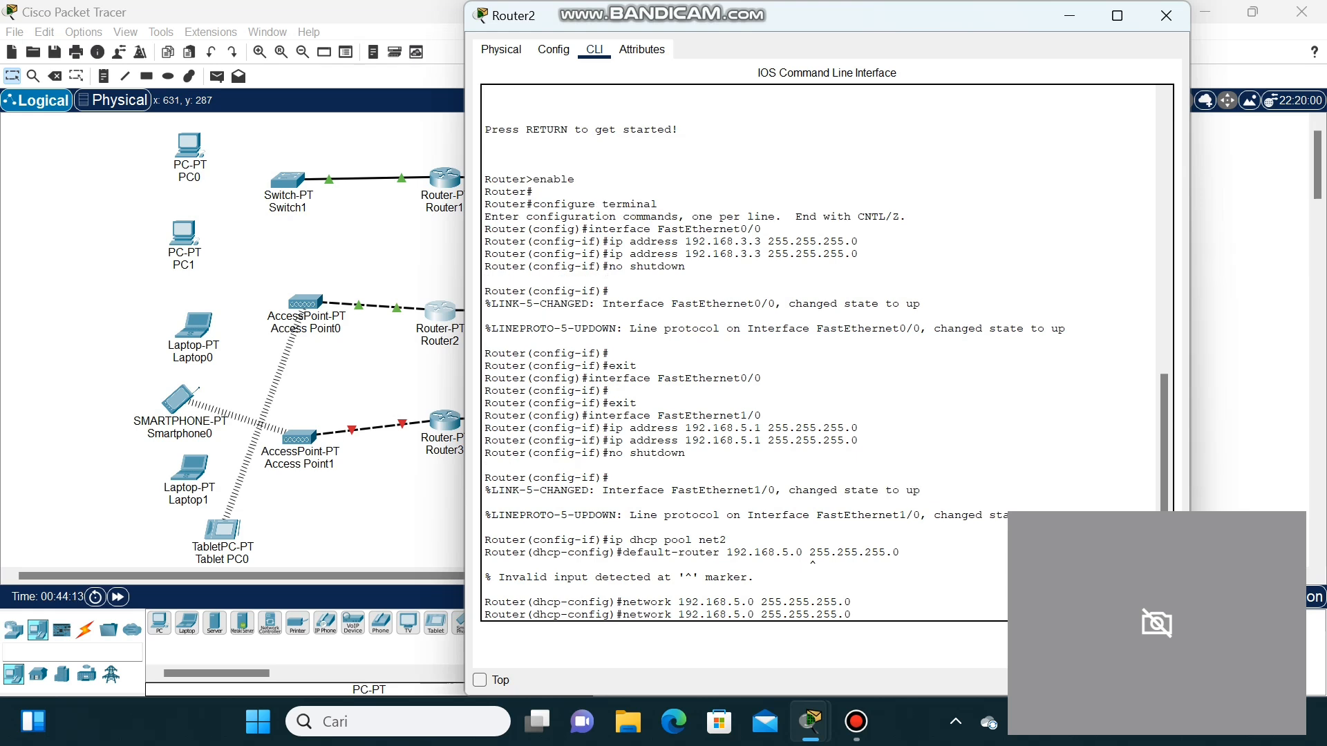
pyautogui.press('Up')
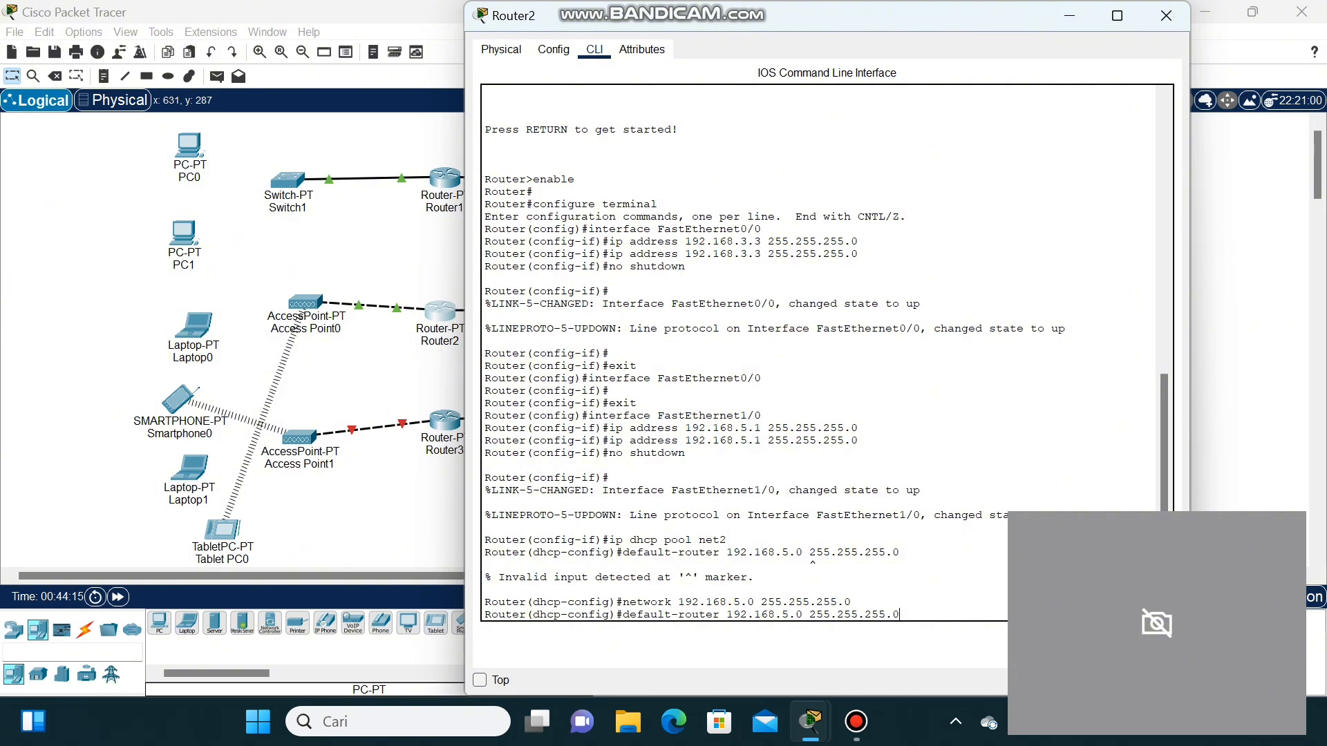
pyautogui.press('BackSpace')
pyautogui.press('BackSpace')
pyautogui.press('BackSpace')
pyautogui.press('BackSpace')
pyautogui.press('BackSpace')
pyautogui.press('BackSpace')
pyautogui.press('BackSpace')
pyautogui.press('BackSpace')
pyautogui.press('BackSpace')
pyautogui.press('BackSpace')
pyautogui.press('BackSpace')
pyautogui.press('BackSpace')
pyautogui.press('BackSpace')
pyautogui.press('BackSpace')
pyautogui.press('BackSpace')
pyautogui.press('Return')
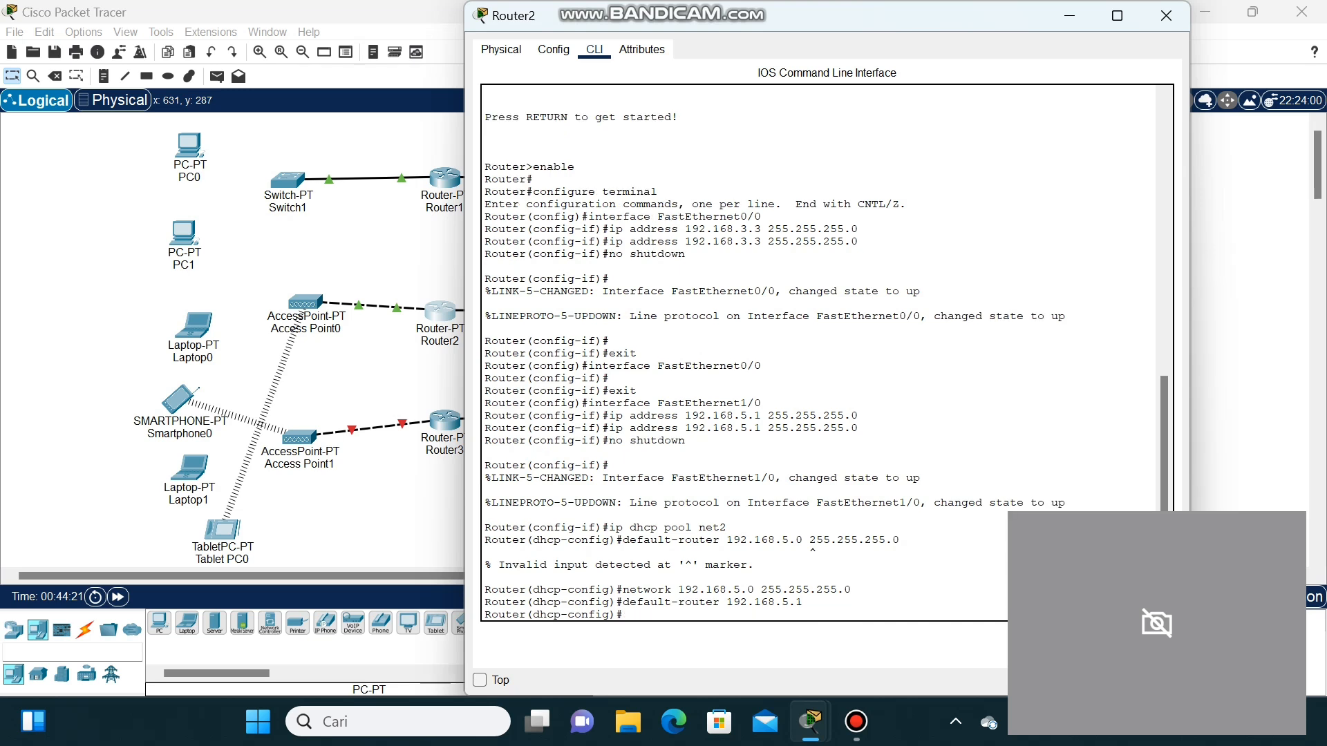
# - Set the net2 pool's DNS server to 192.168.1.1 and exit the DHCP pool configuration
pyautogui.write('dns-server 192.168.1.1')
pyautogui.press('Return')
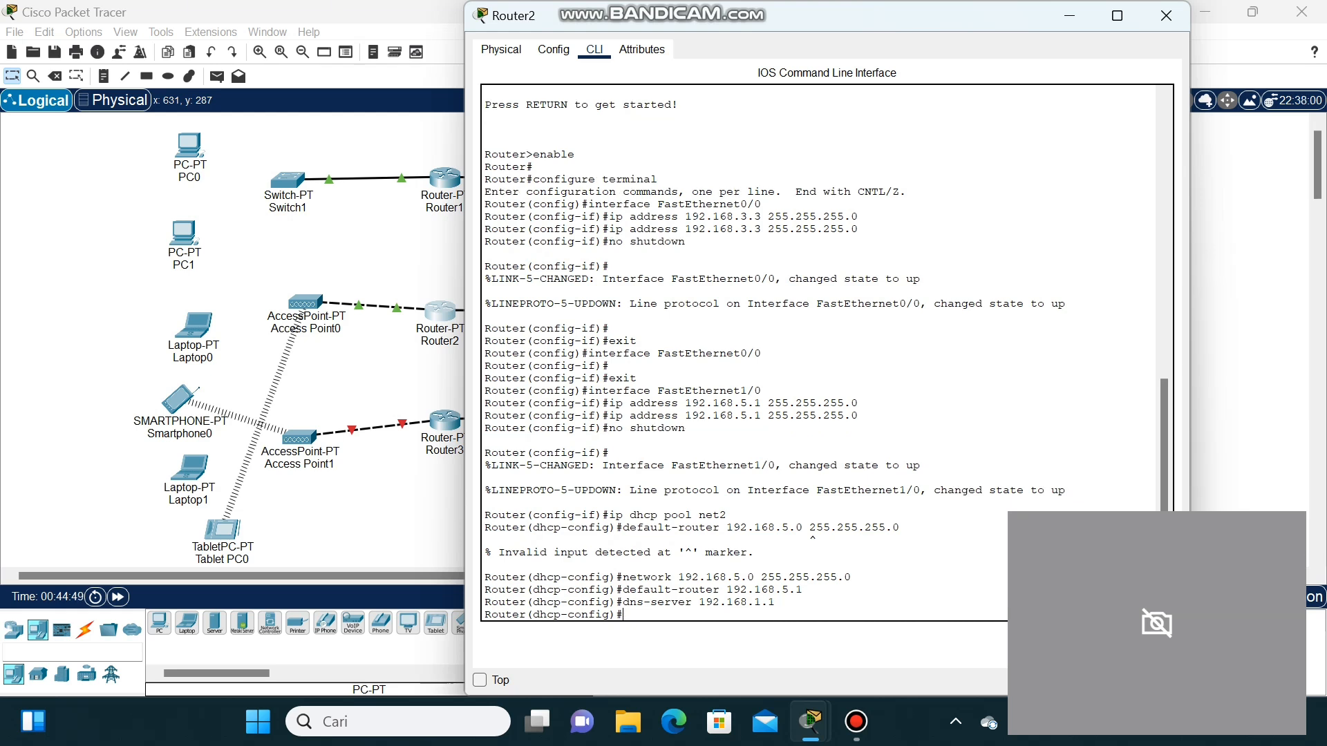
pyautogui.write('exut')
pyautogui.press('BackSpace')
pyautogui.press('BackSpace')
pyautogui.write('it')
pyautogui.press('Return')
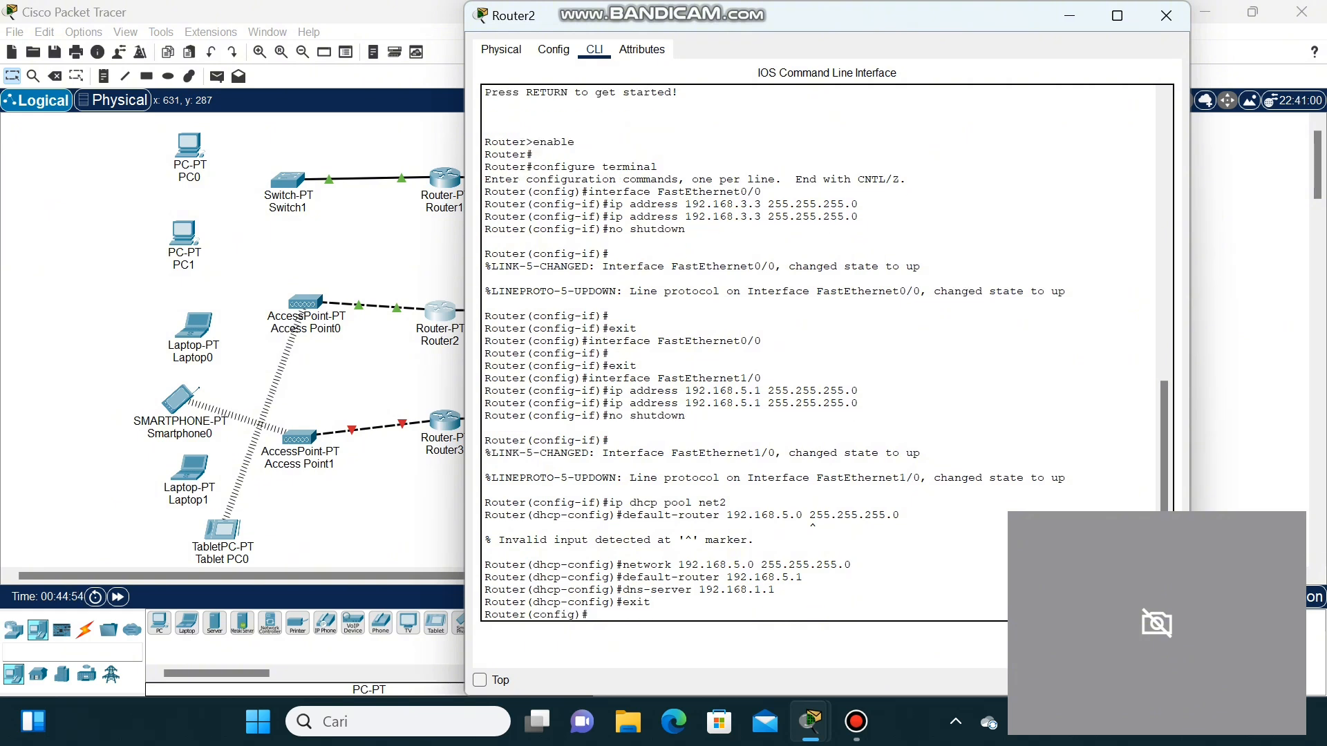
# - Exit Router2's global configuration mode, save the configuration with the write command, and close the router's window
pyautogui.write('exit')
pyautogui.press('Return')
pyautogui.press('Return')
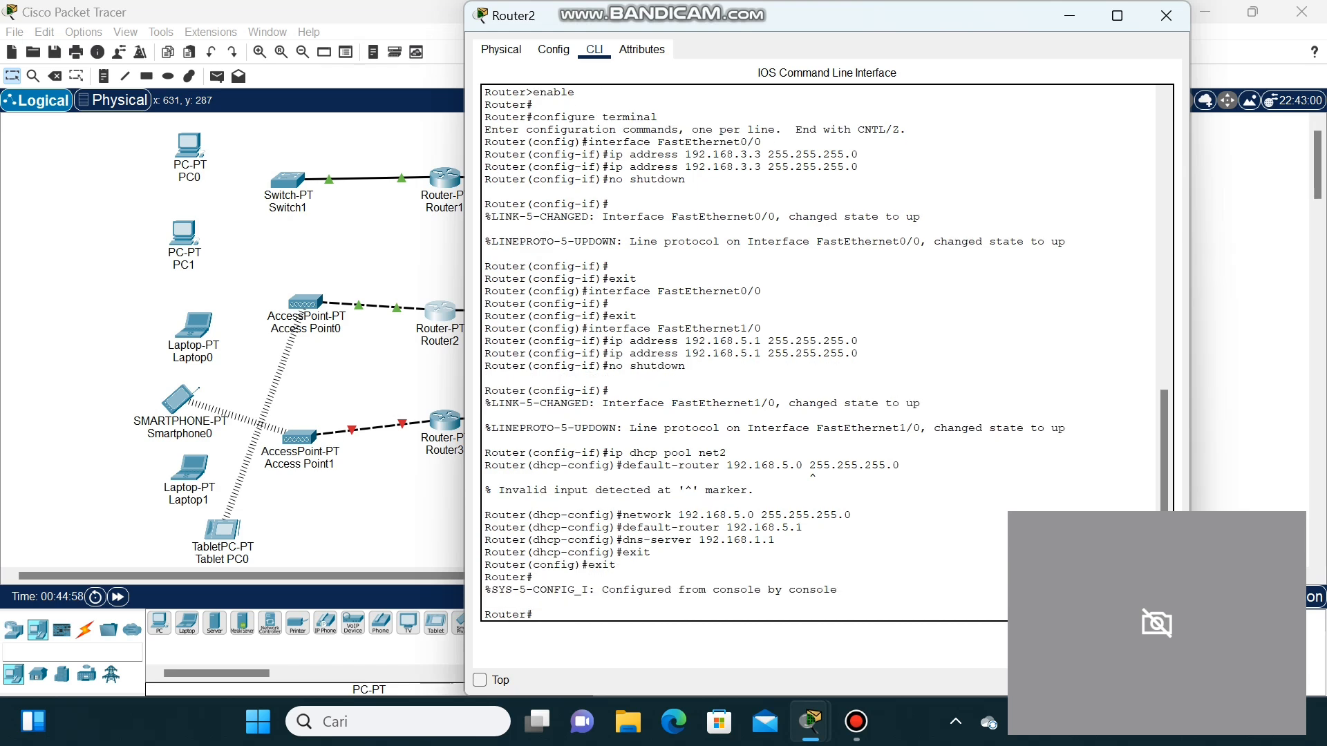
pyautogui.write('write')
pyautogui.press('Return')
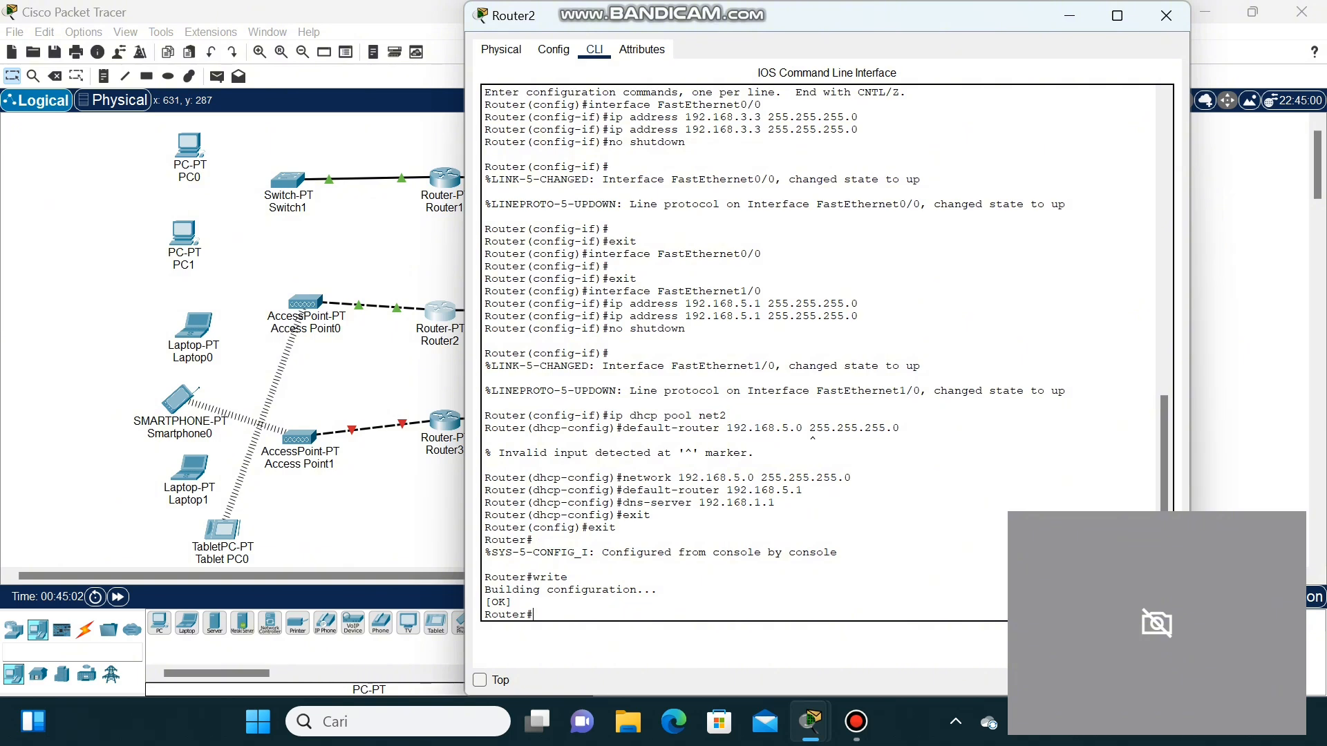
pyautogui.click(1166, 16)
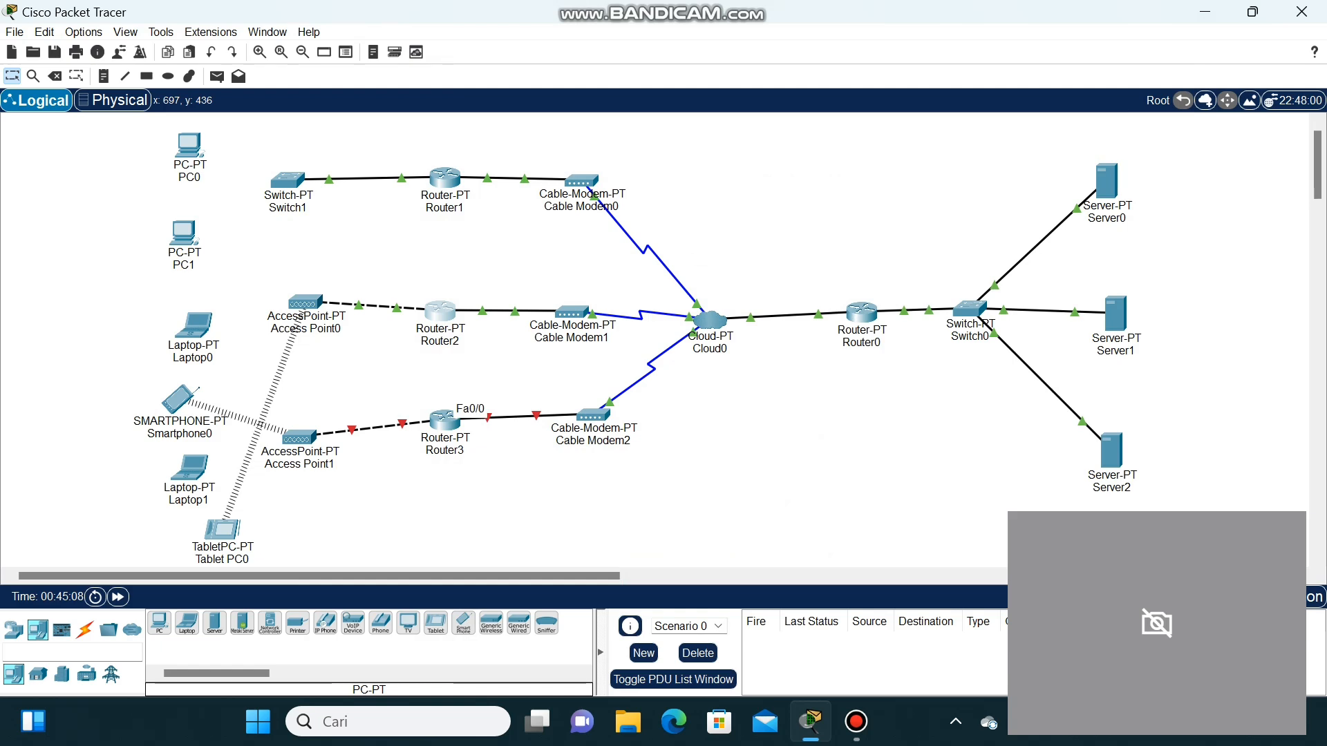
# - Set Router3's FastEthernet0/0 interface to IPv4 address 192.168.3.4 with subnet mask 255.255.255.0
pyautogui.click(445, 420)
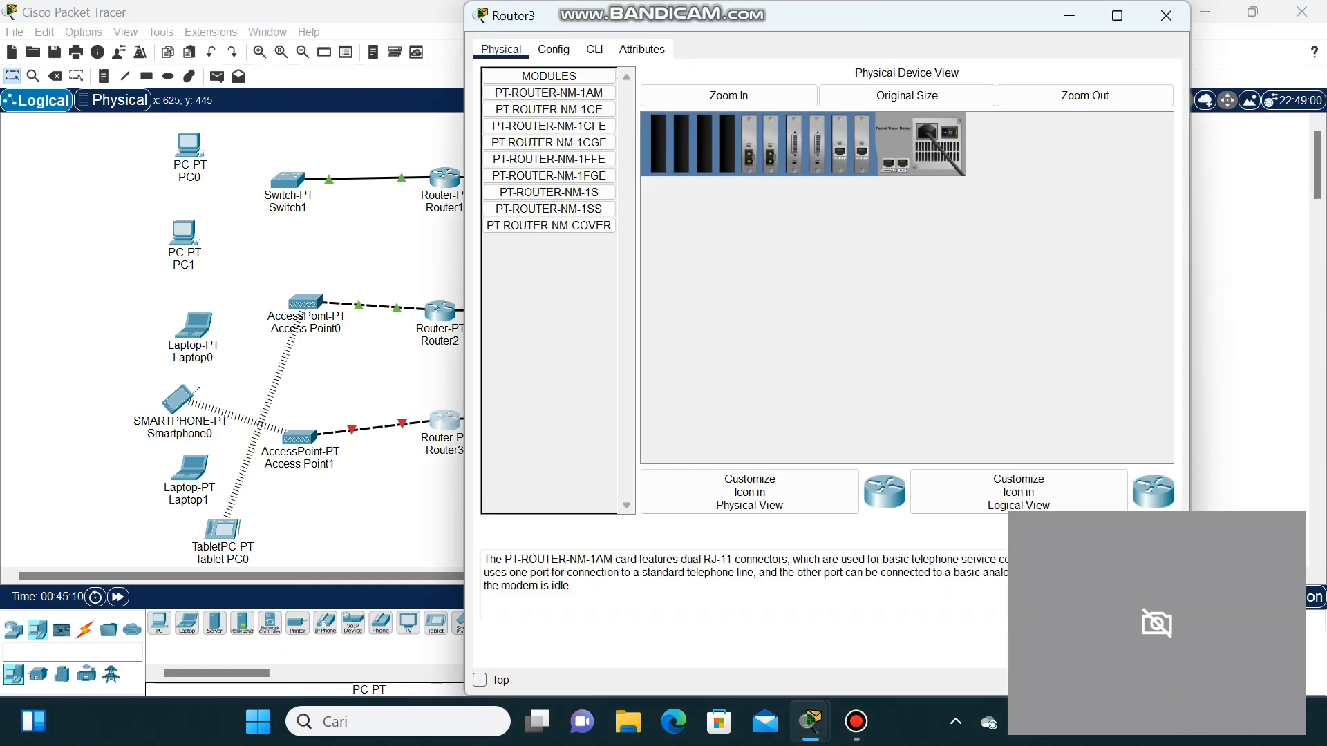
pyautogui.click(554, 49)
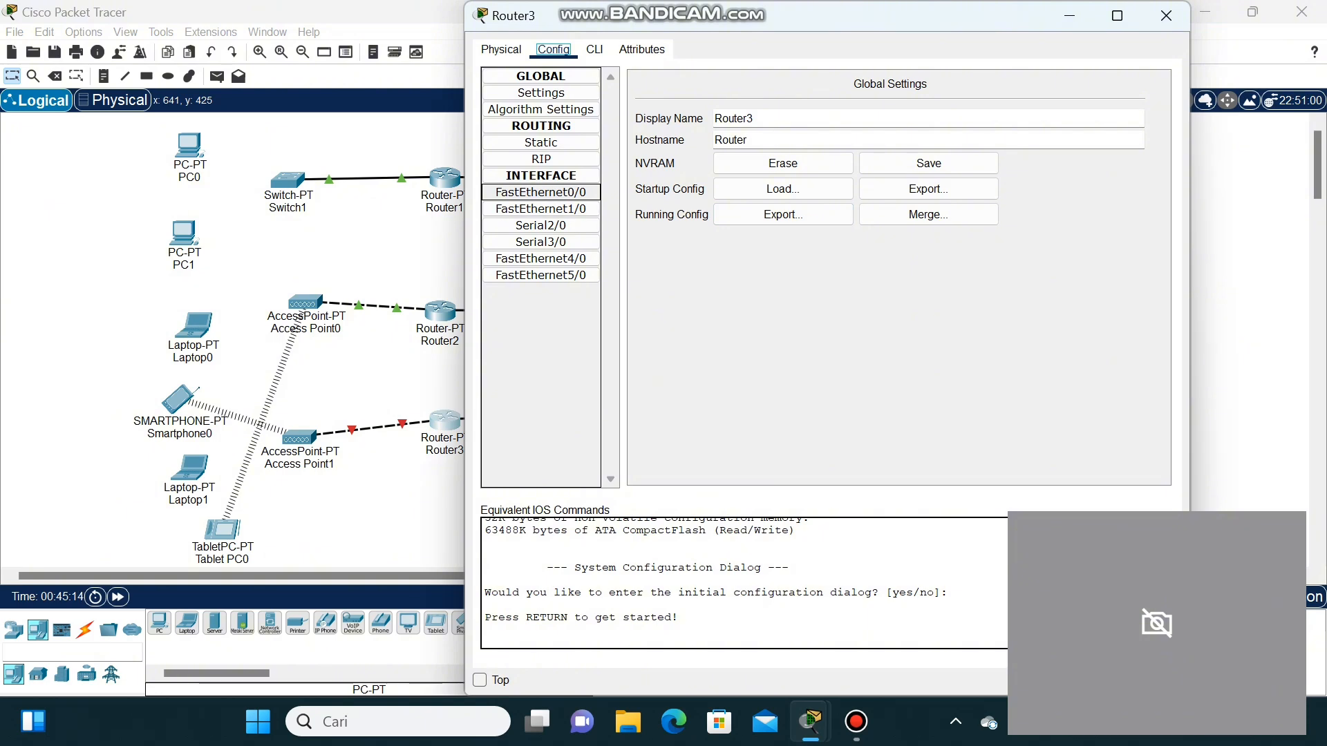
pyautogui.click(541, 192)
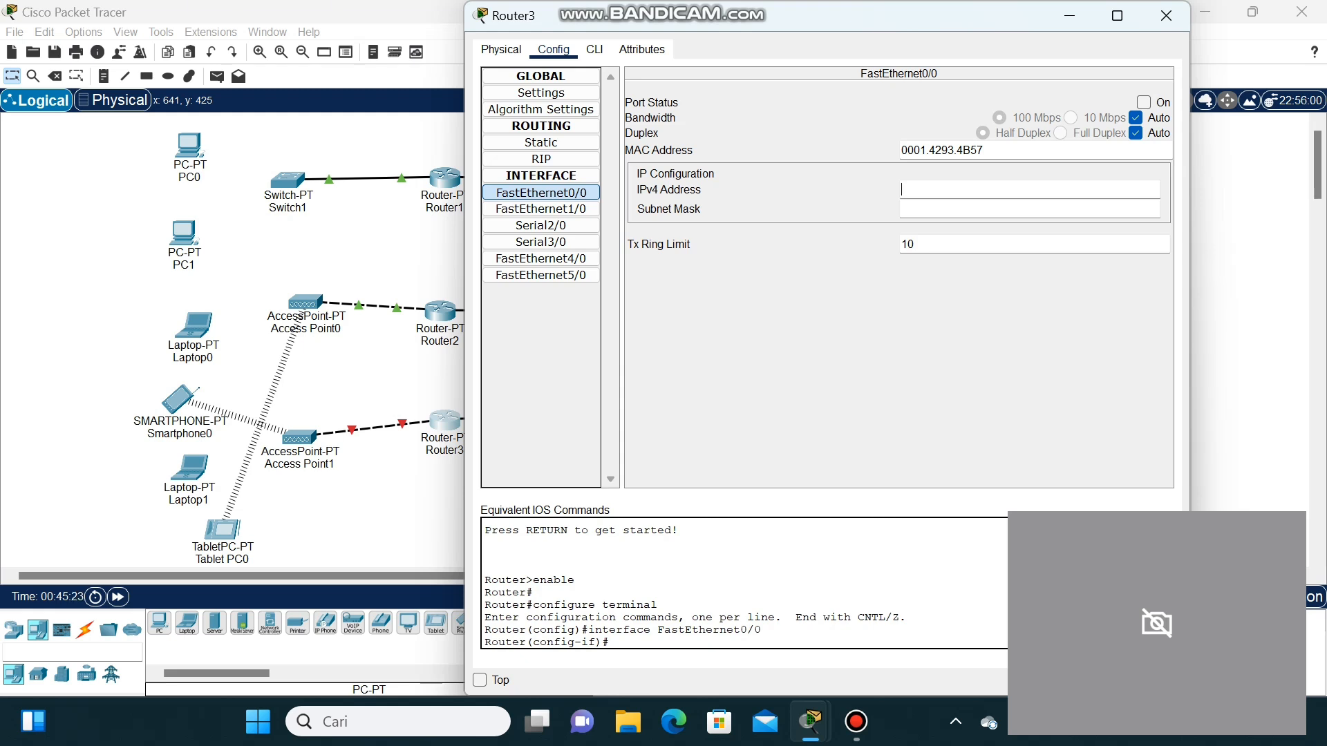
pyautogui.write('192.168.3')
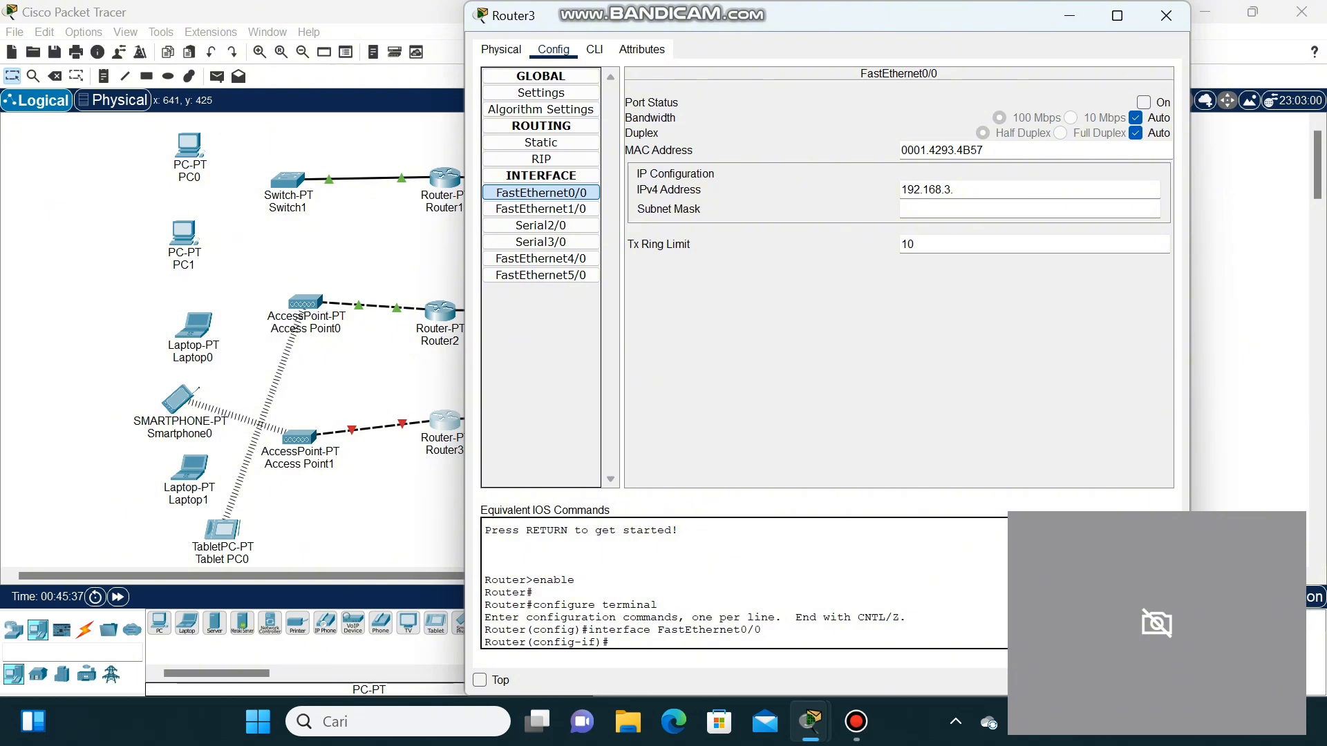
pyautogui.write('.4')
pyautogui.press('Tab')
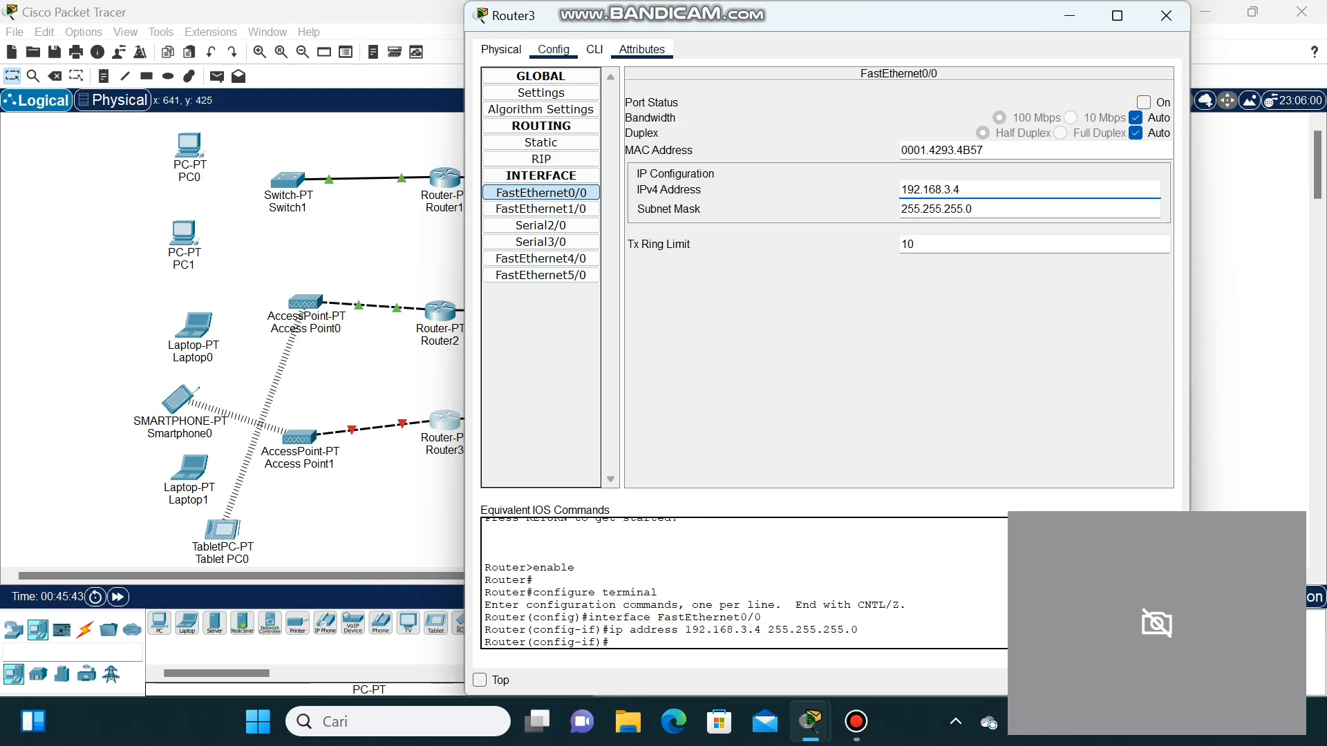
# - Bring up Router3's FastEthernet0/0 interface with the no shutdown command
pyautogui.click(595, 49)
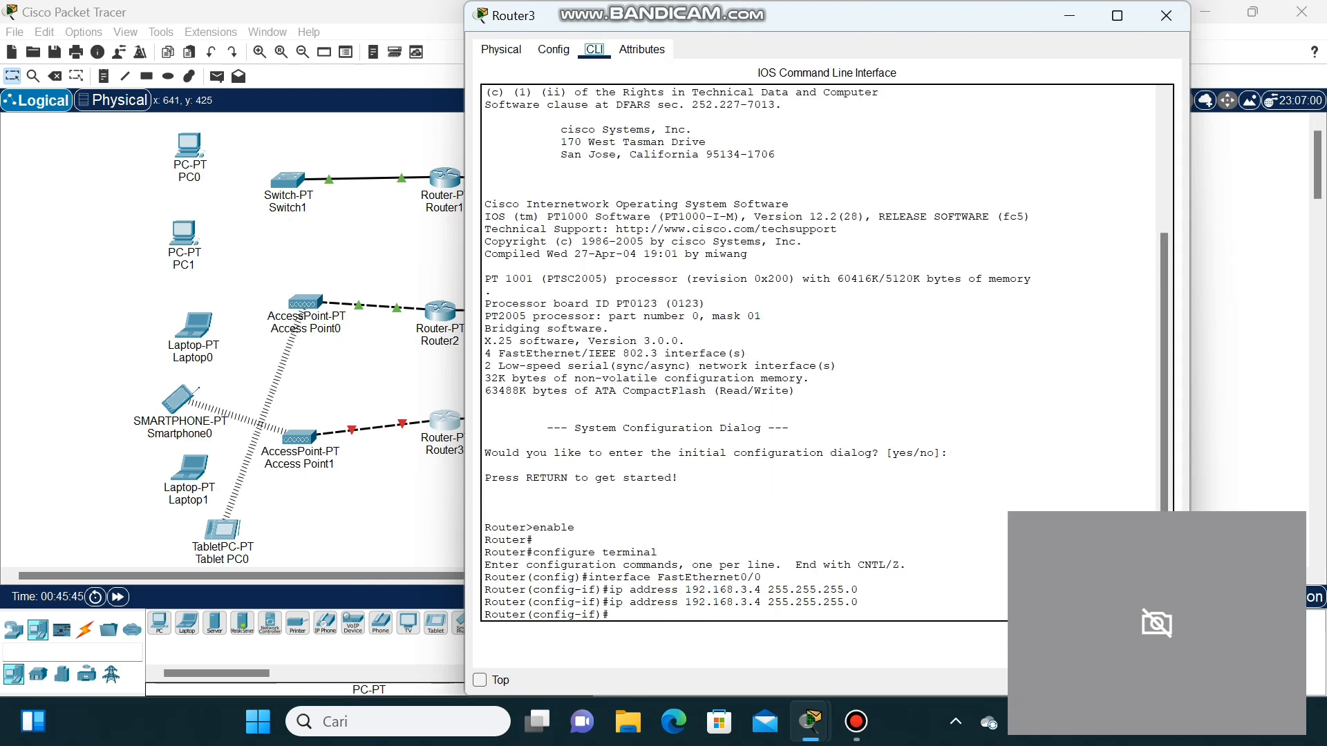
pyautogui.write('no shutdown')
pyautogui.press('Return')
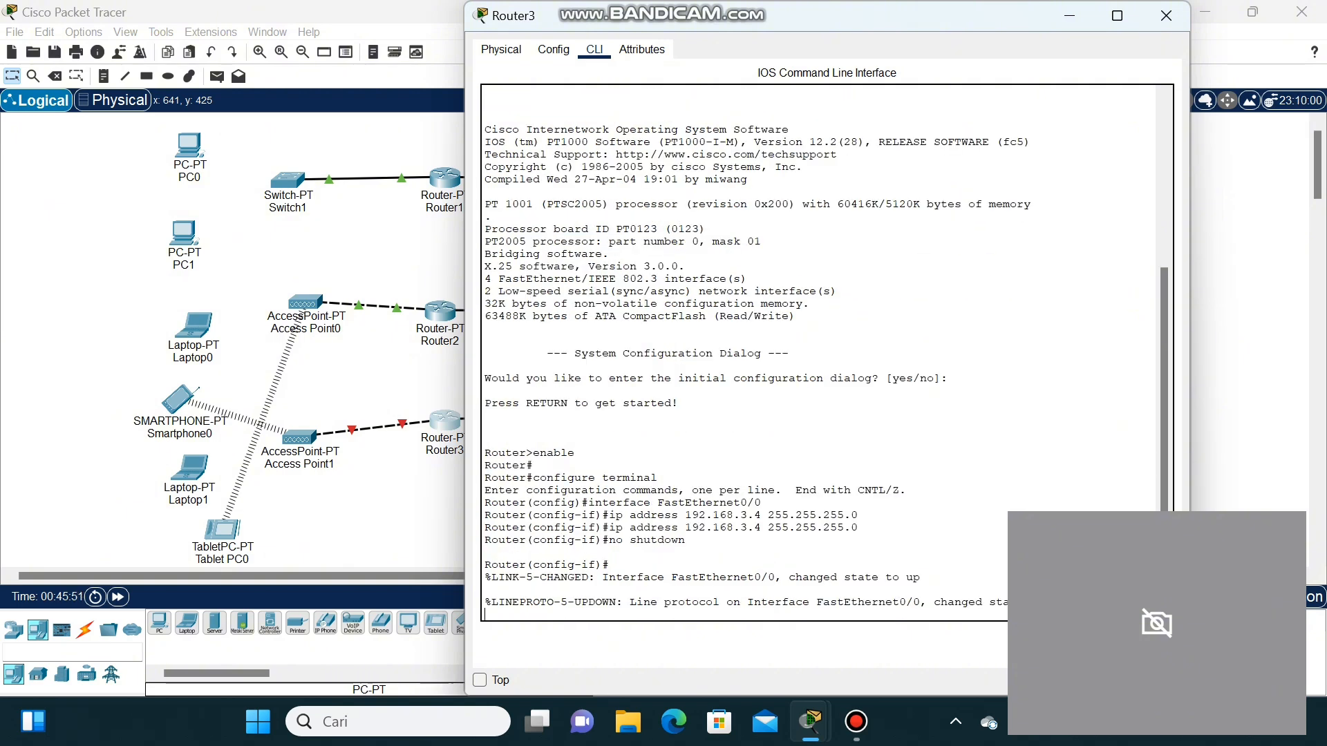
pyautogui.press('Return')
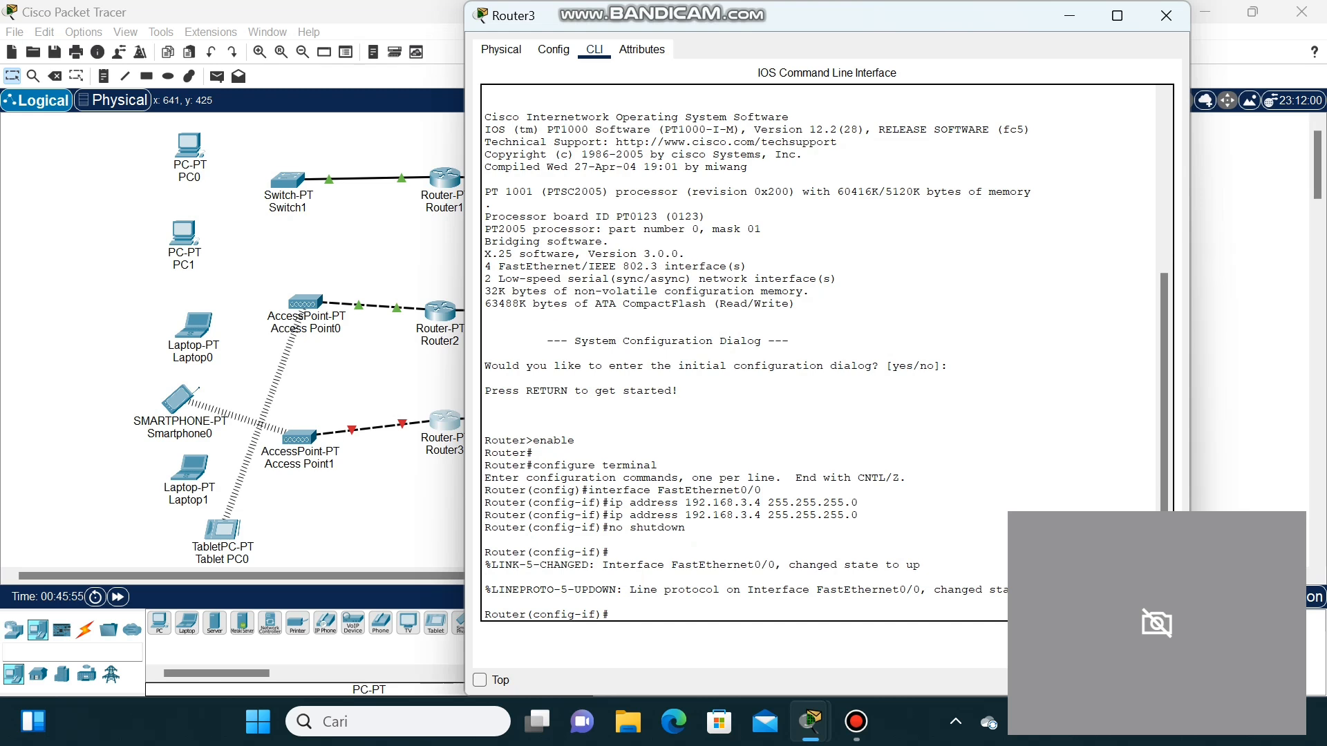
# - Create the DHCP pool net3 on Router3
pyautogui.write('network')
pyautogui.press('BackSpace')
pyautogui.press('BackSpace')
pyautogui.press('BackSpace')
pyautogui.press('BackSpace')
pyautogui.press('BackSpace')
pyautogui.press('BackSpace')
pyautogui.write('ip dhcp pool net3')
pyautogui.press('Return')
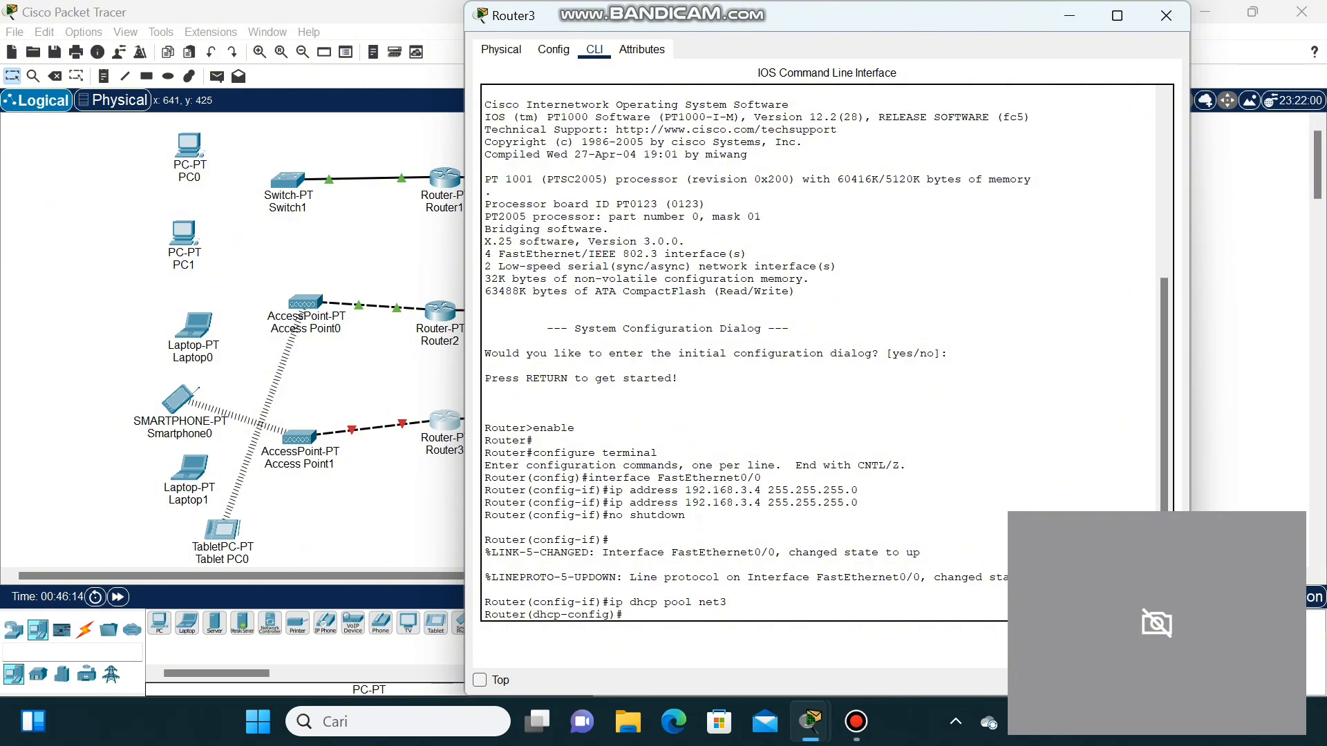
# - Set the net3 pool's network to 192.168.3.0 255.255.255.0 and close Router3's window
pyautogui.write('network 192.168.')
pyautogui.write('3.0')
pyautogui.write('255.255.255.')
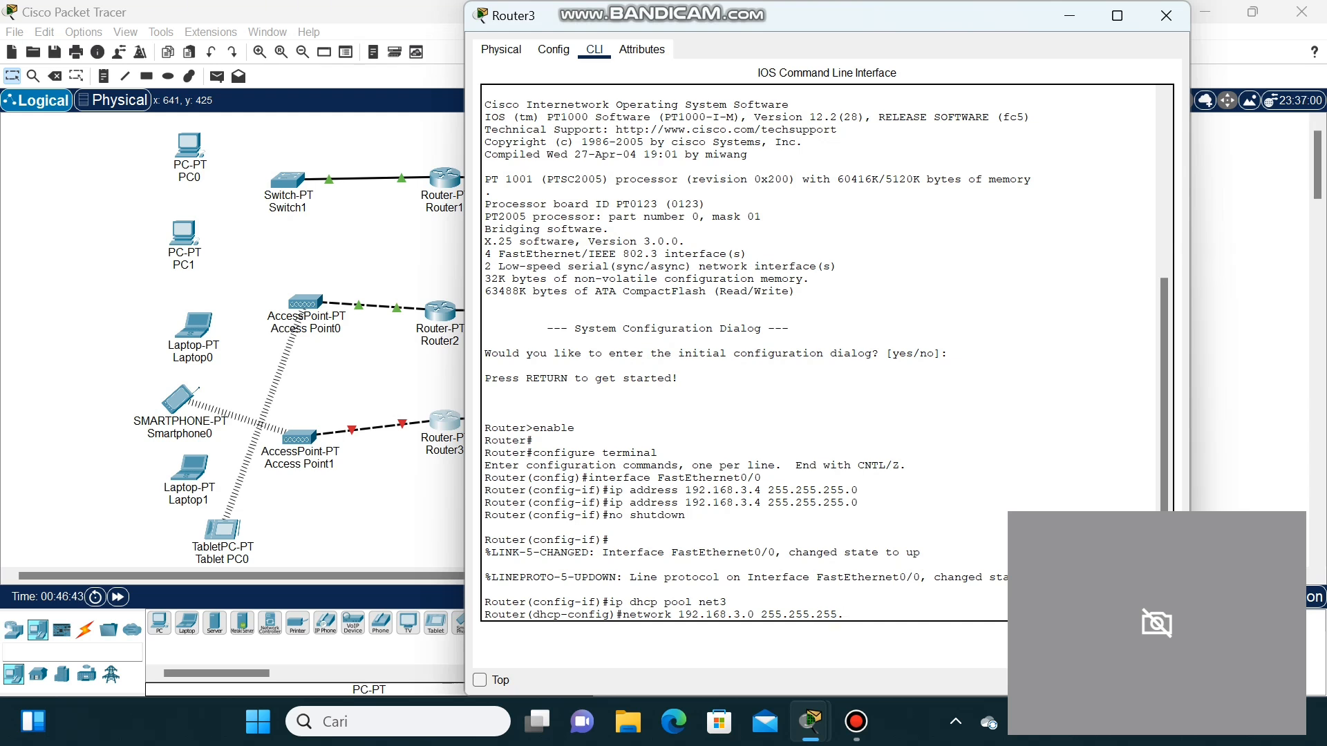
pyautogui.write('0')
pyautogui.press('Return')
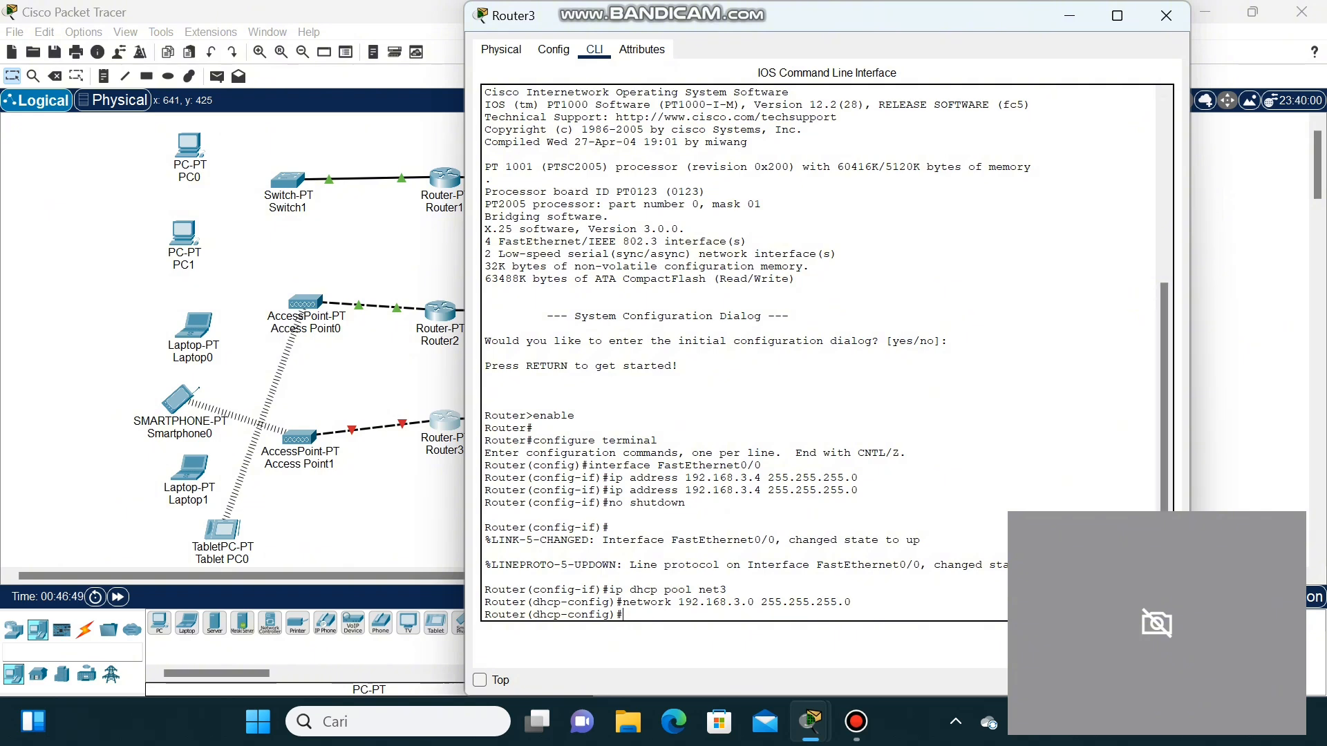
pyautogui.click(1166, 15)
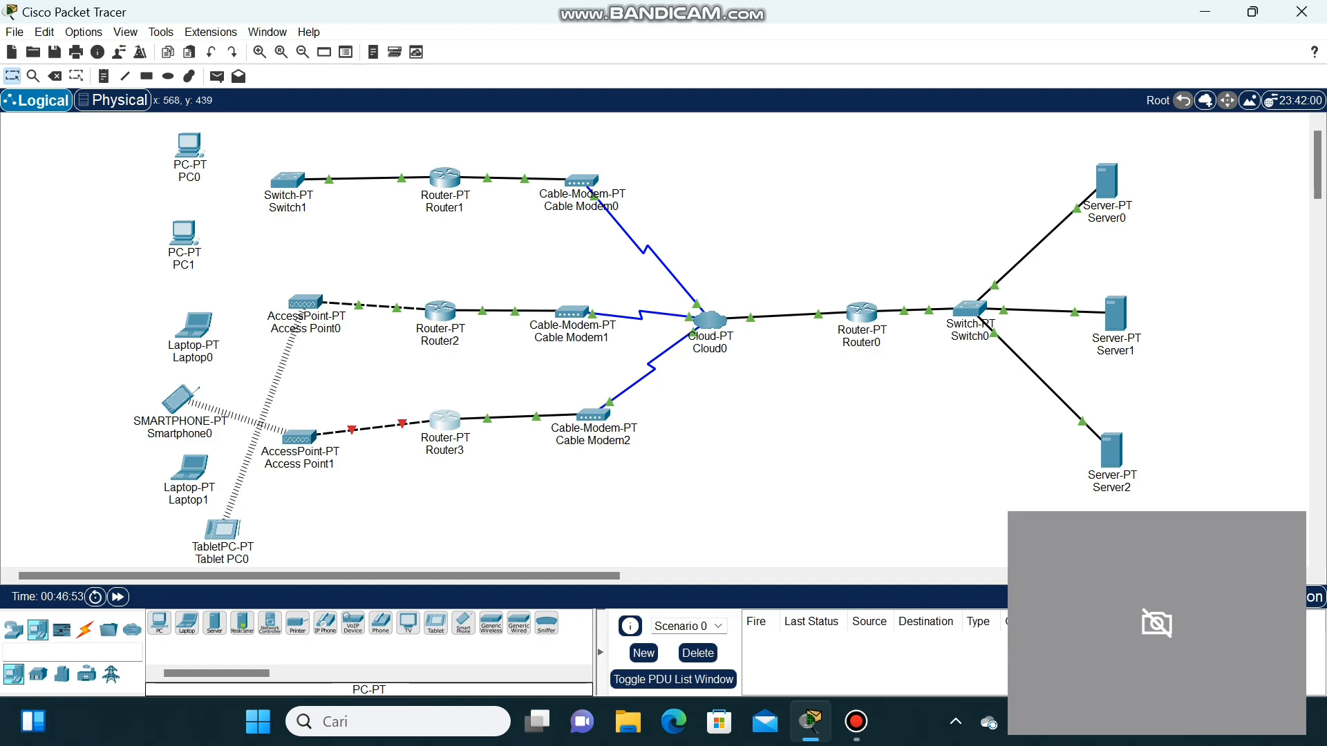
# - Set Router3's FastEthernet1/0 interface to IPv4 address 192.168.6.1 with subnet mask 255.255.255.0
pyautogui.click(443, 417)
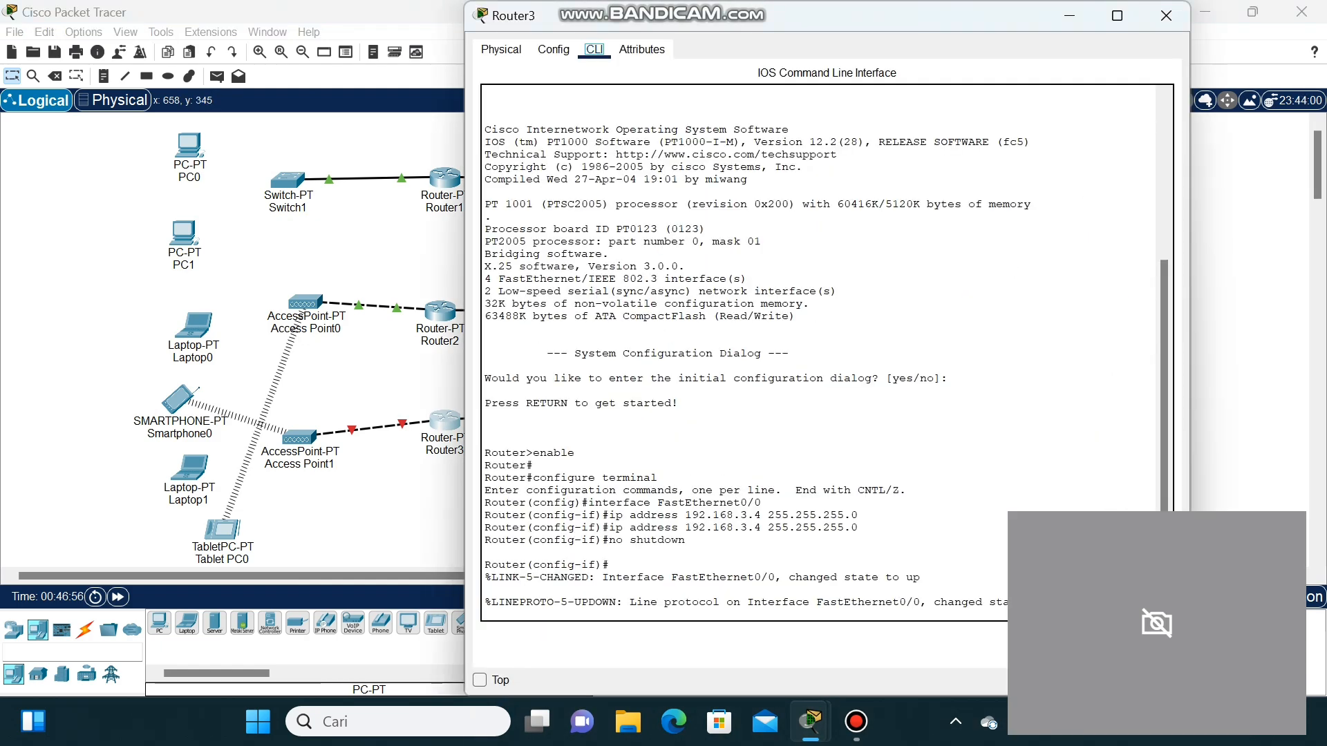
pyautogui.click(554, 49)
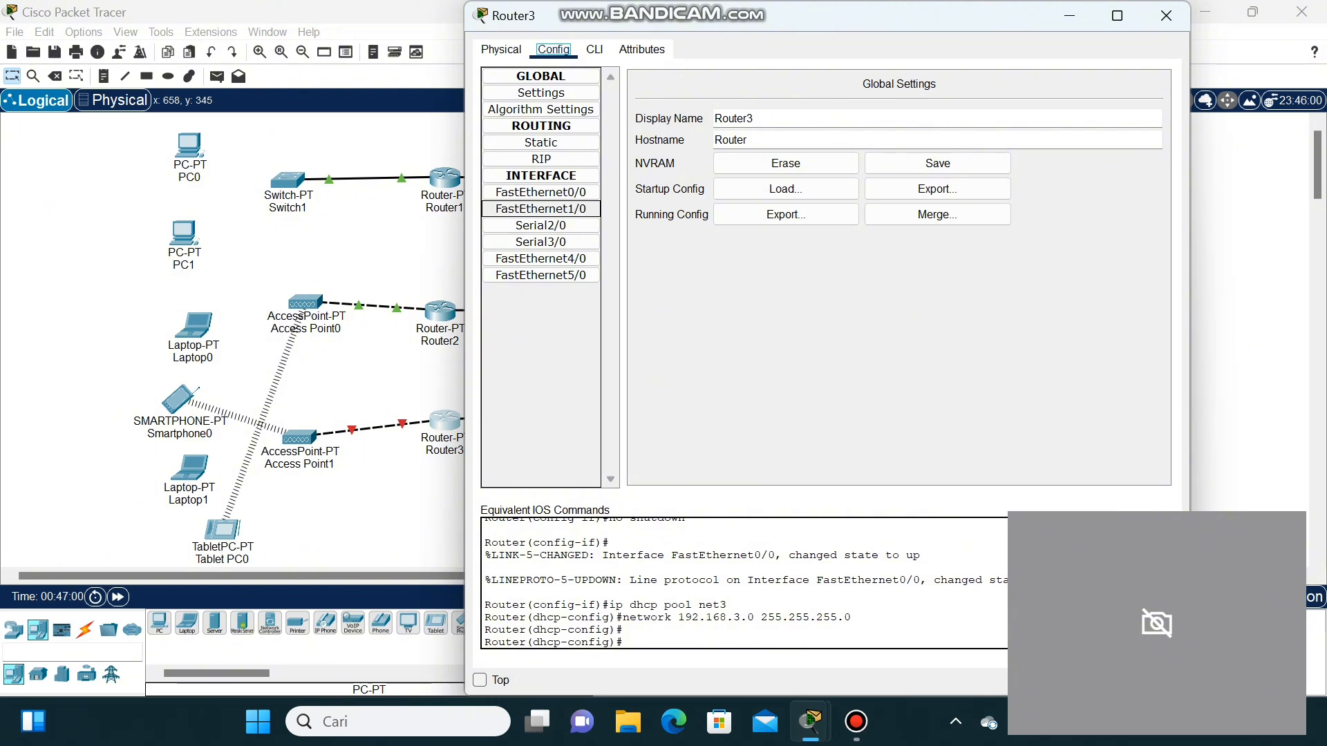
pyautogui.click(541, 209)
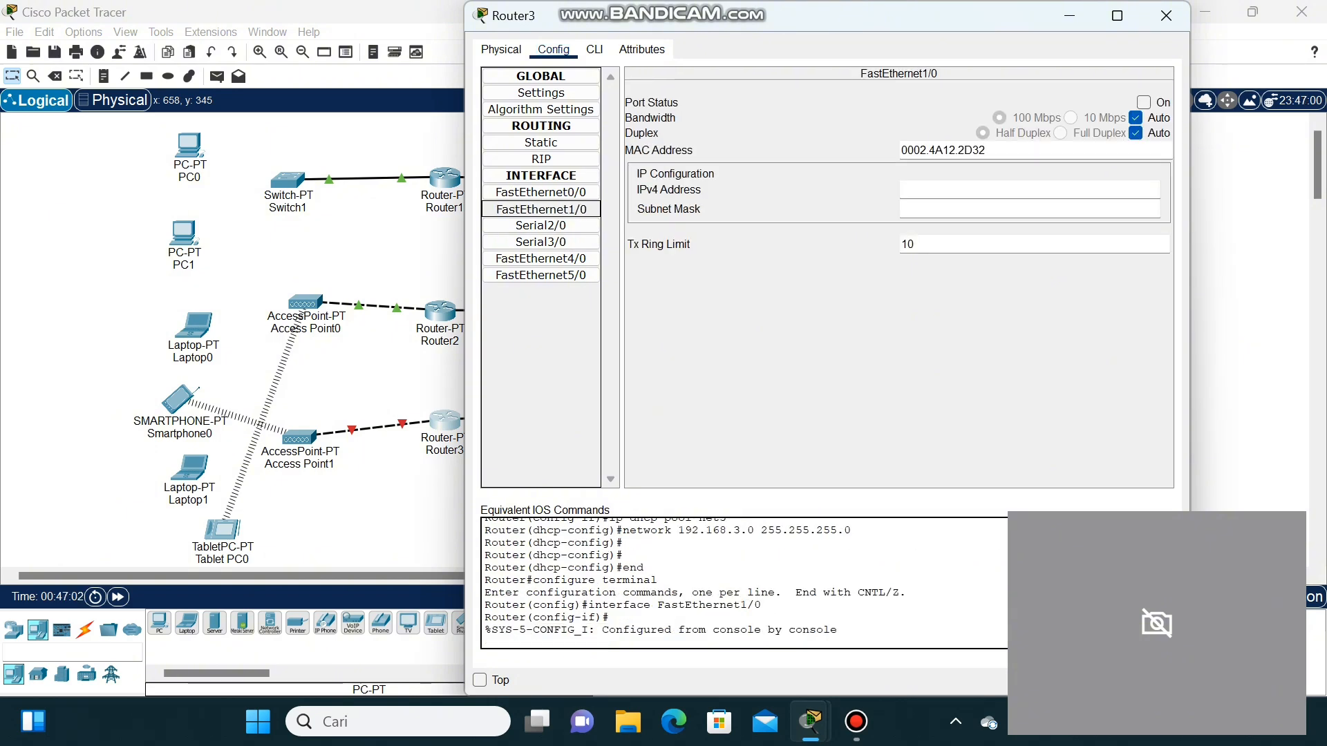
pyautogui.write('1')
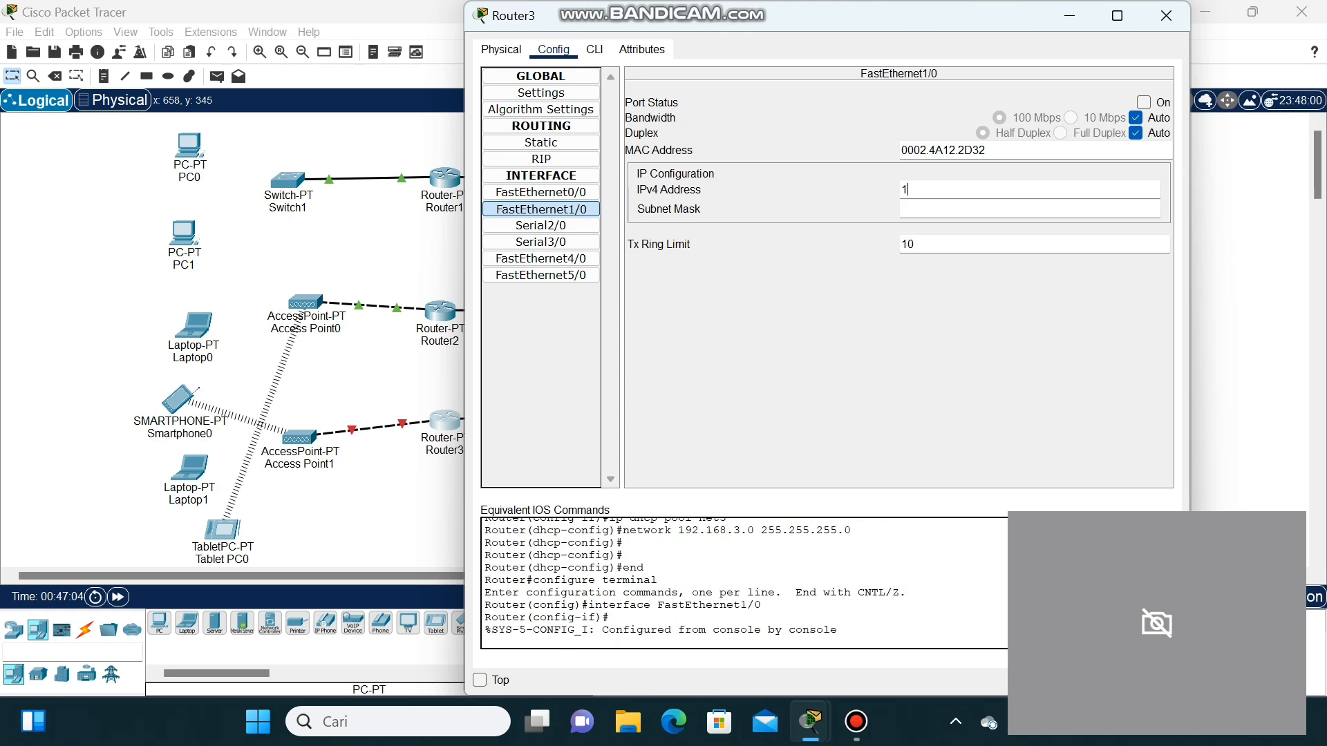
pyautogui.write('92.168.')
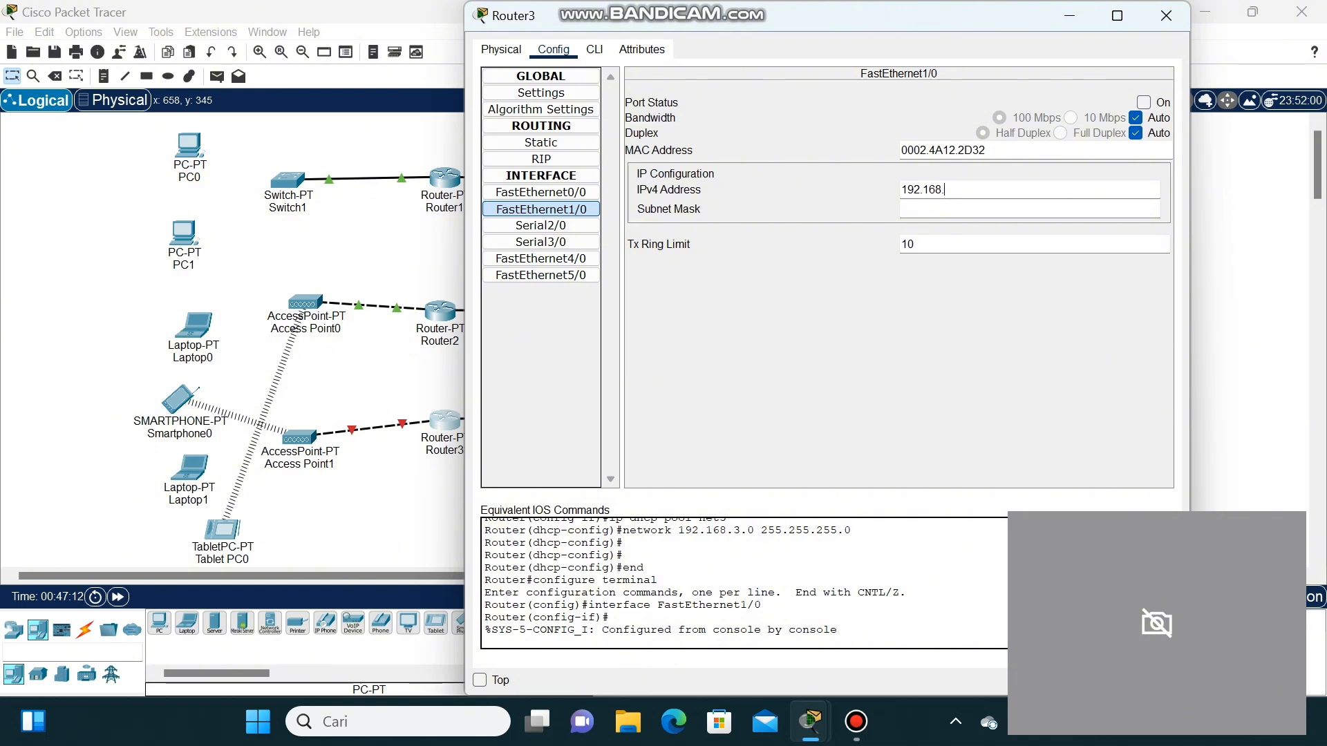
pyautogui.write('6.1')
pyautogui.press('Return')
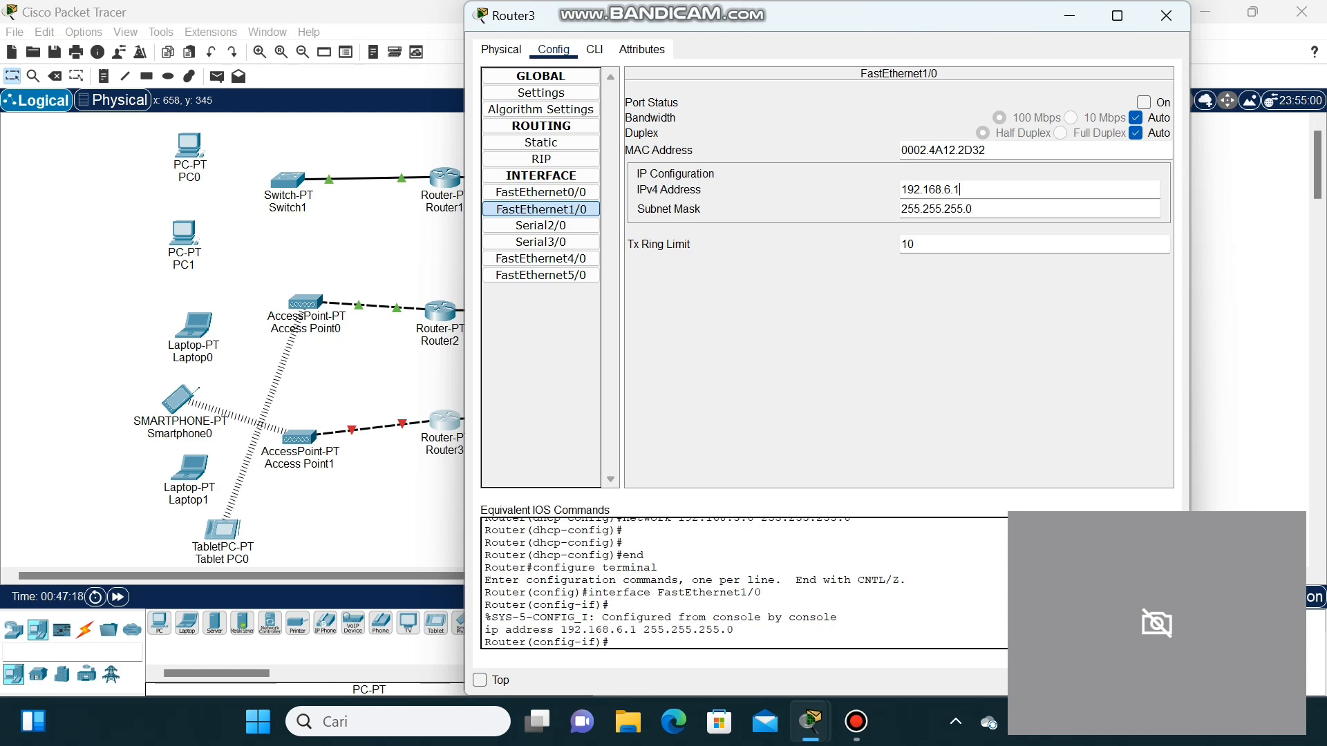
# - Bring up Router3's FastEthernet1/0 interface with the no shutdown command
pyautogui.click(594, 50)
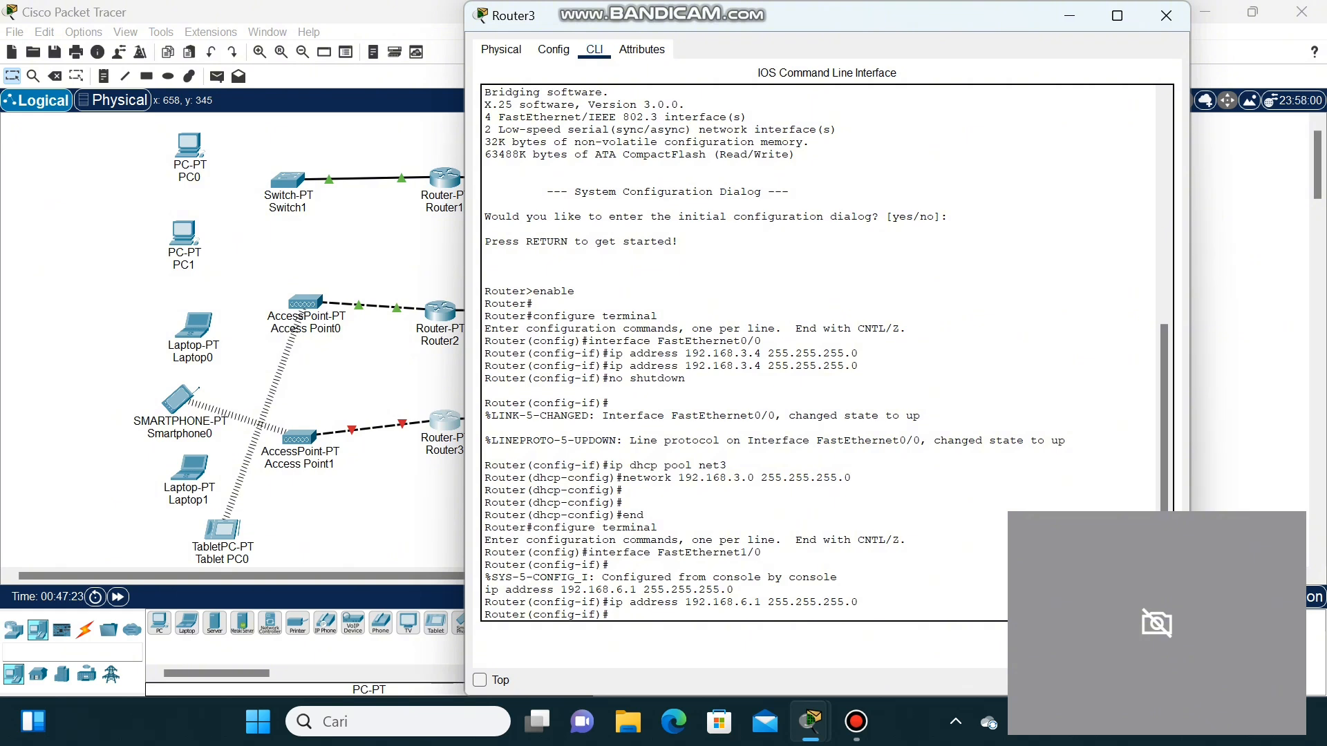
pyautogui.write('no shutdown')
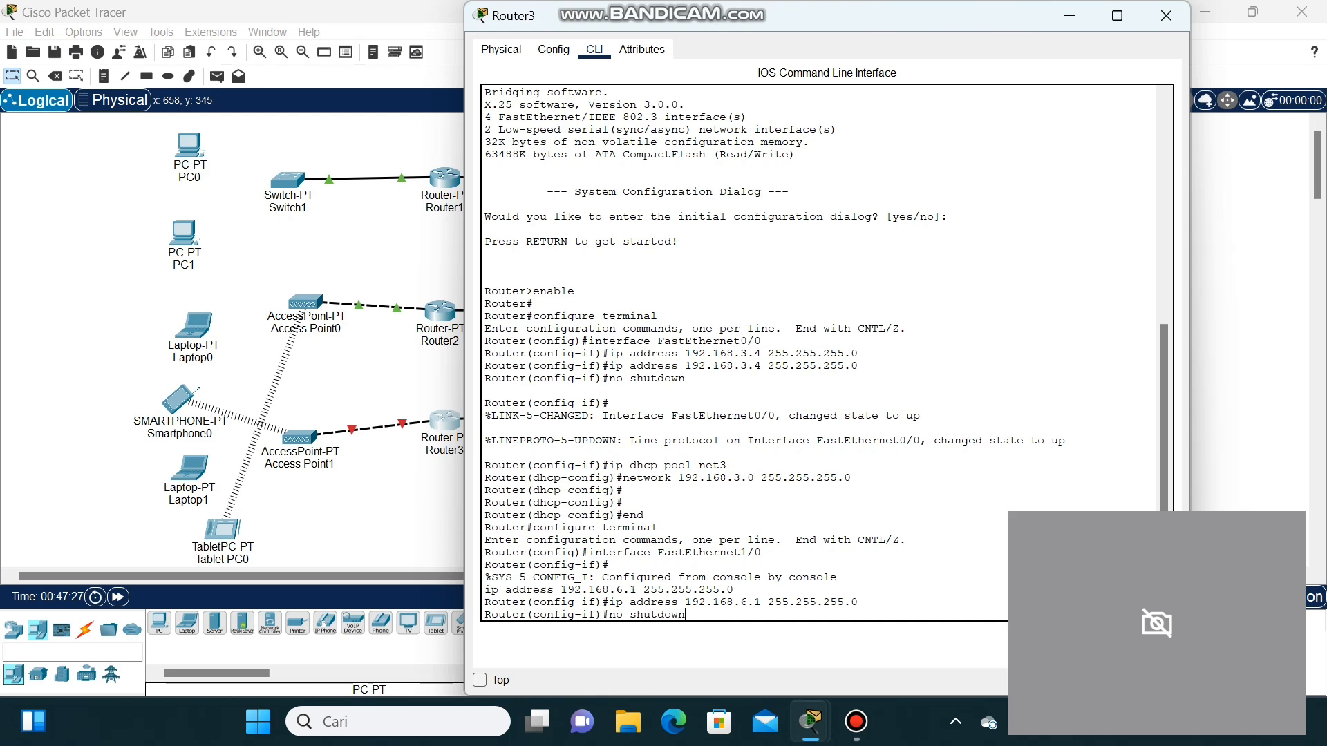
pyautogui.press('Return')
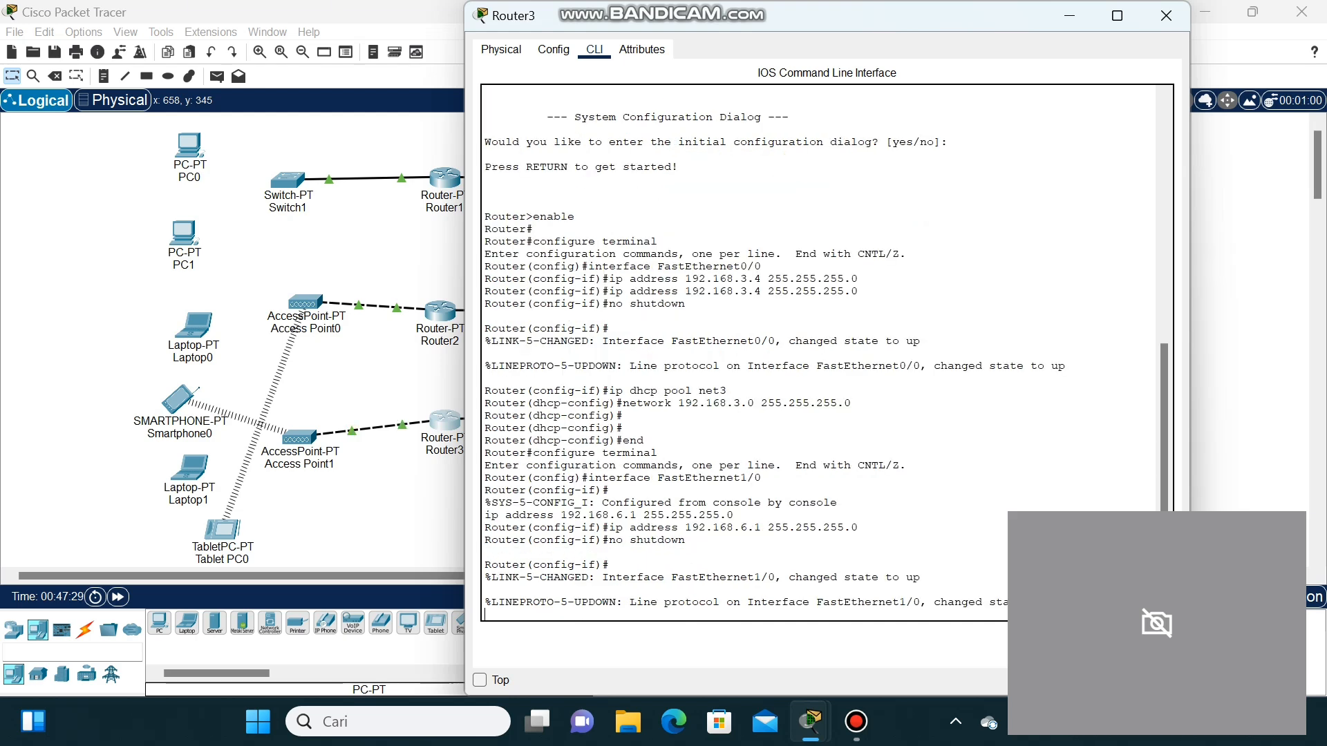
pyautogui.press('Return')
# - Re-enter Router3's net3 DHCP pool and set its network to 192.168.6.0 255.255.255.0
pyautogui.write('ip ')
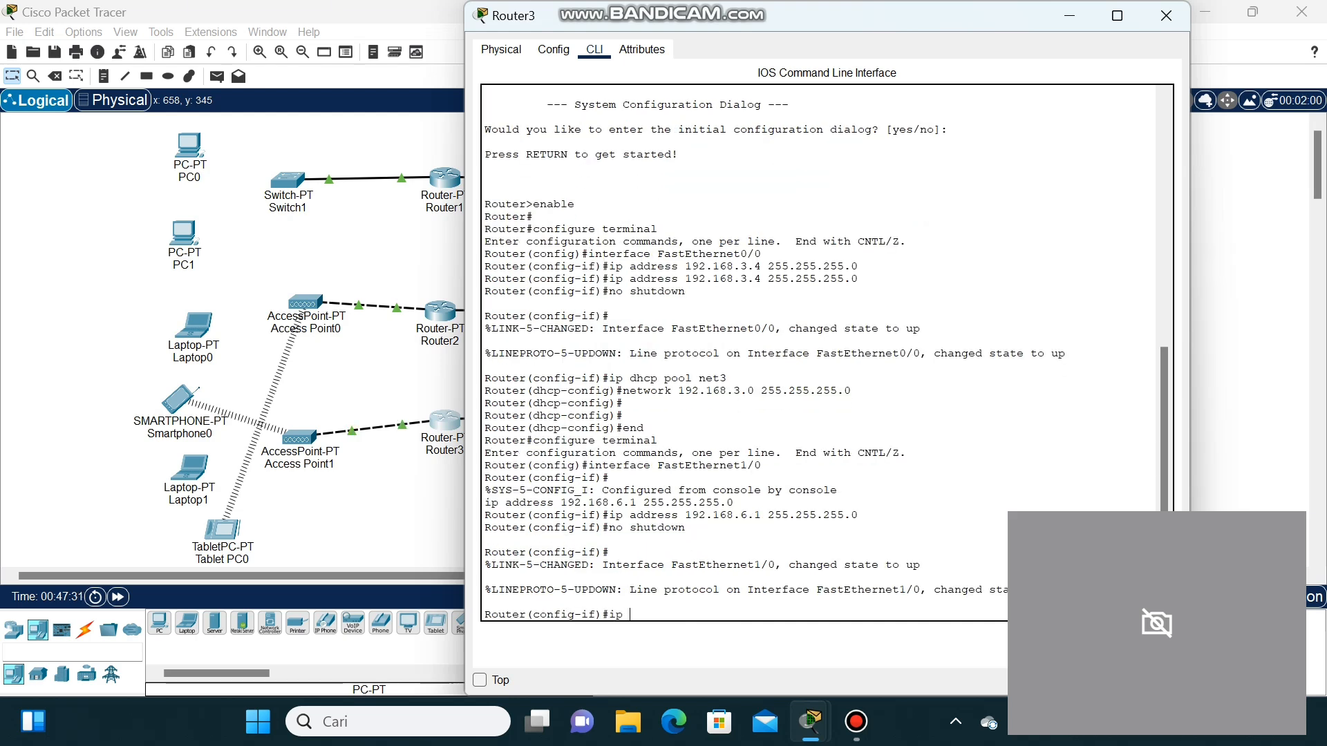
pyautogui.write('dhcp pool')
pyautogui.write('net3')
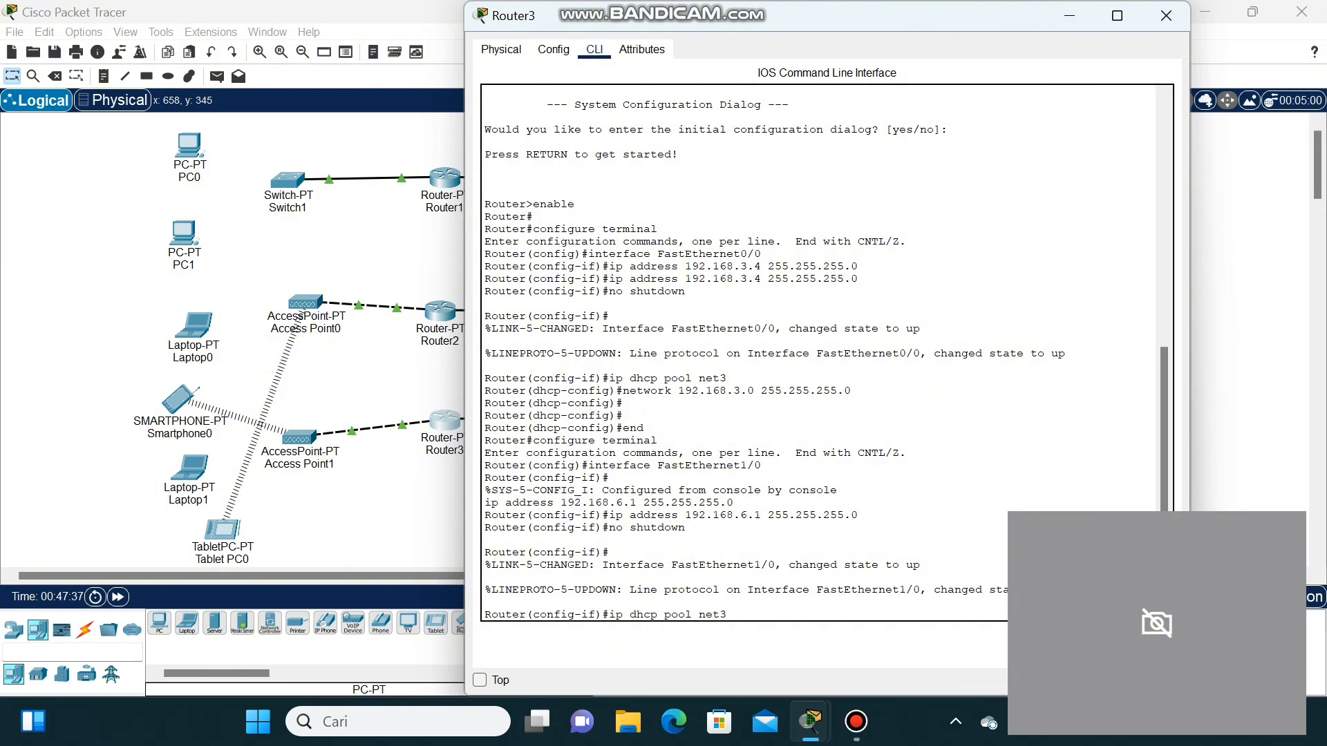
pyautogui.press('Return')
pyautogui.write('ne')
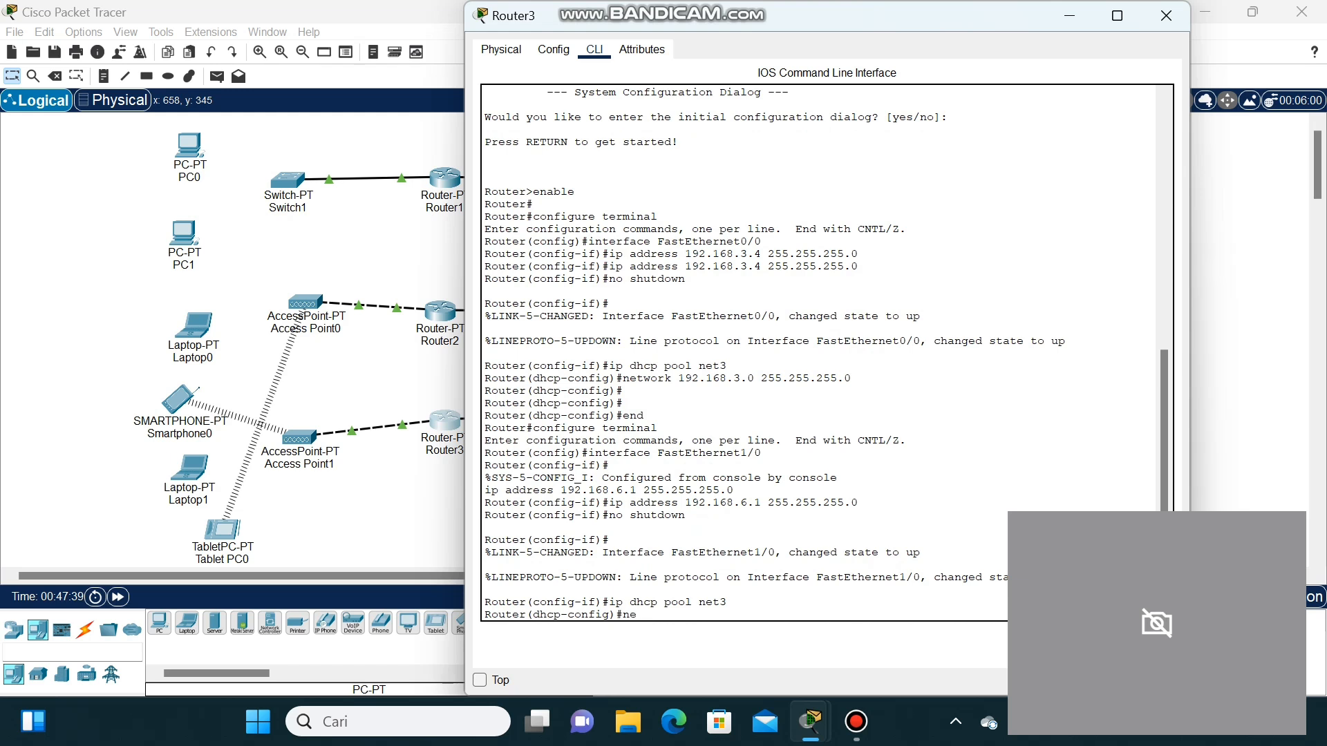
pyautogui.write('twork 19')
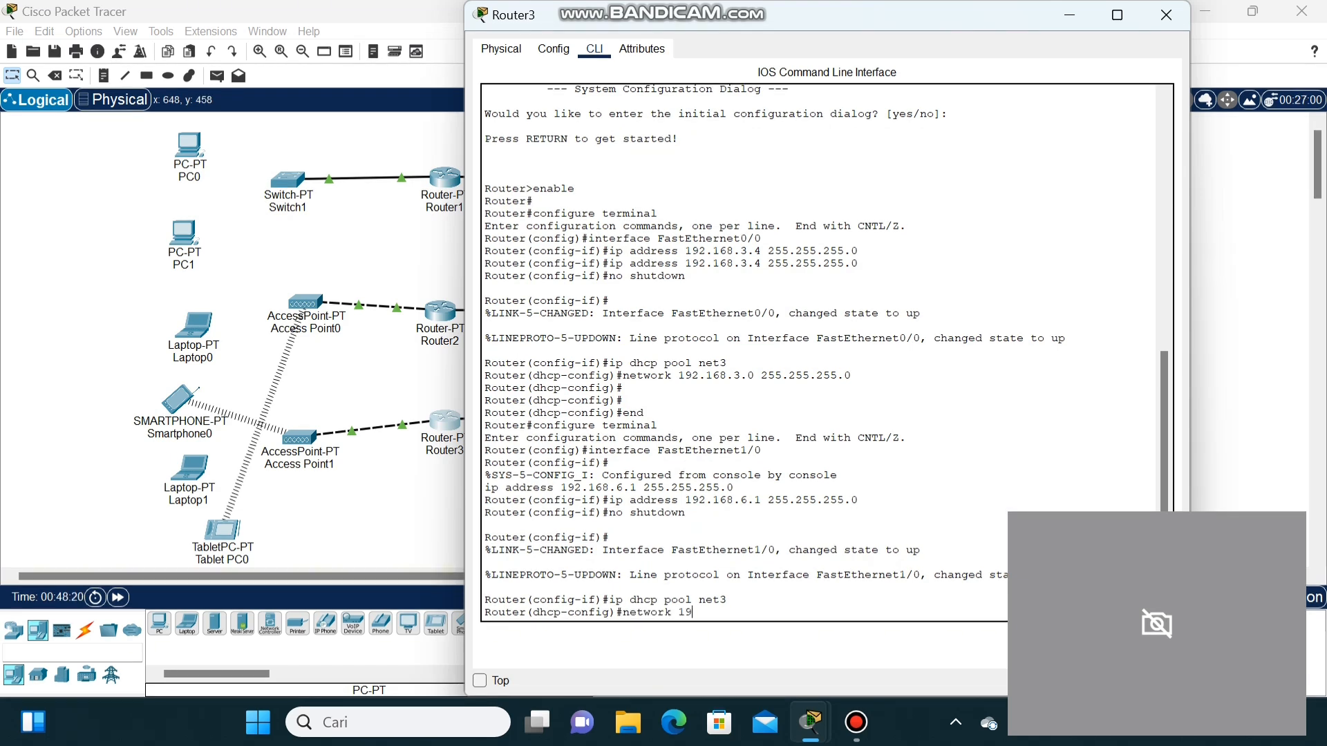
pyautogui.write('2.168.6.0 255.255.255.0')
pyautogui.press('Return')
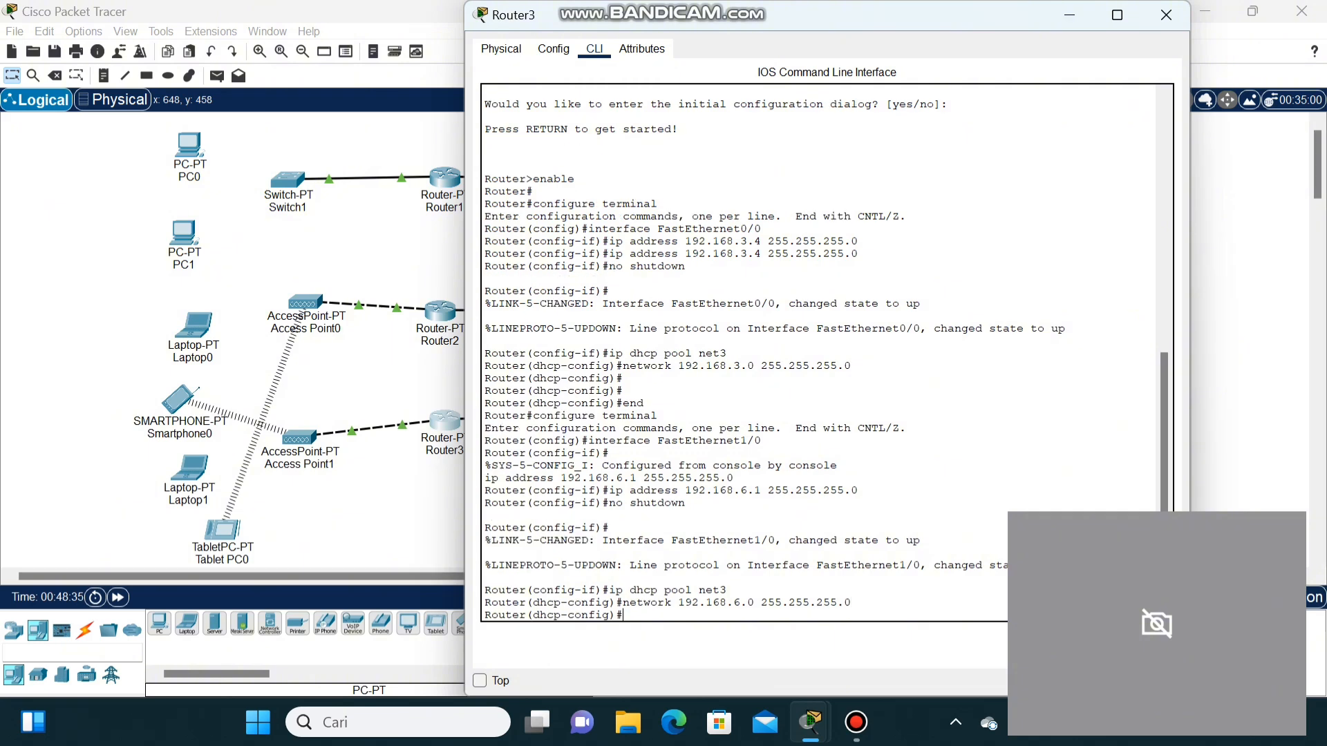
# - Set the net3 DHCP pool's default router to 192.168.6.1 on Router3
pyautogui.write('default-server')
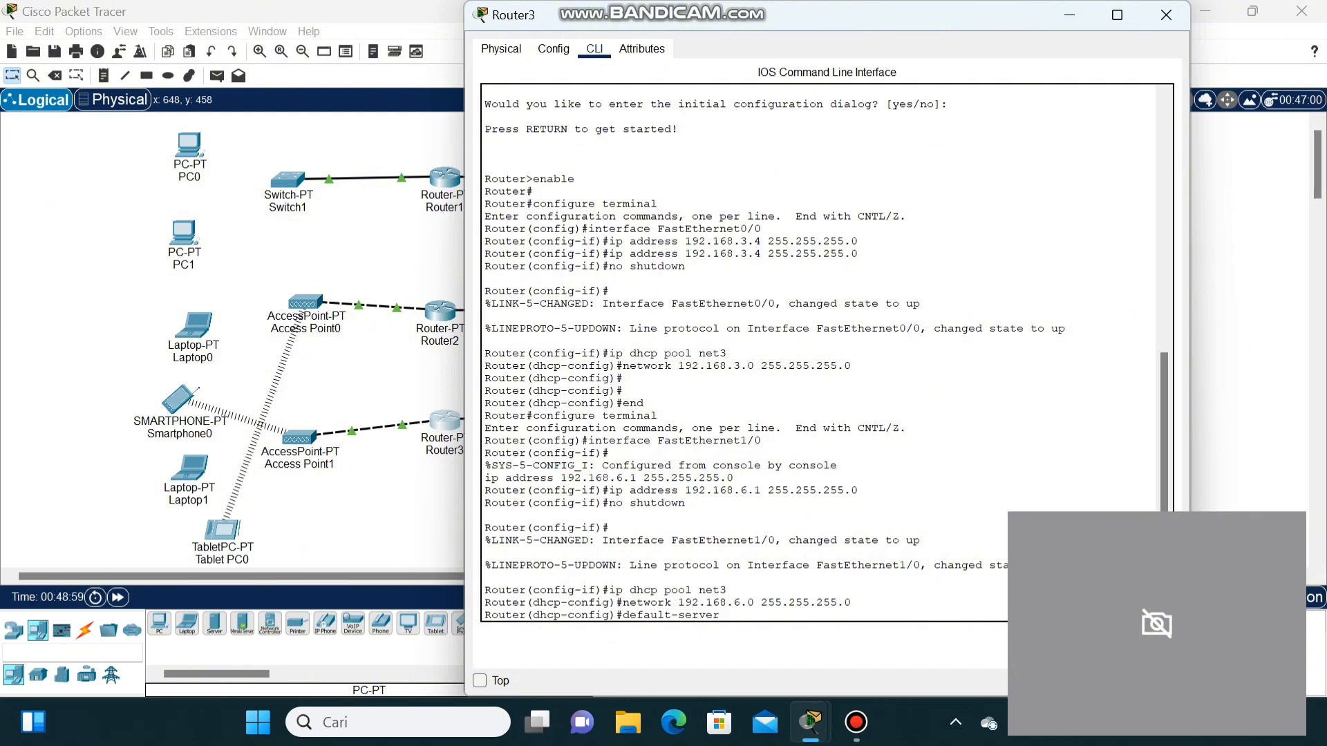
pyautogui.press('BackSpace')
pyautogui.press('BackSpace')
pyautogui.press('BackSpace')
pyautogui.press('BackSpace')
pyautogui.press('BackSpace')
pyautogui.press('BackSpace')
pyautogui.write('-')
pyautogui.write('router 192')
pyautogui.write('168.6.1')
pyautogui.press('Return')
# - Set the net3 DHCP pool's DNS server to 192.168.1.1
pyautogui.write('d')
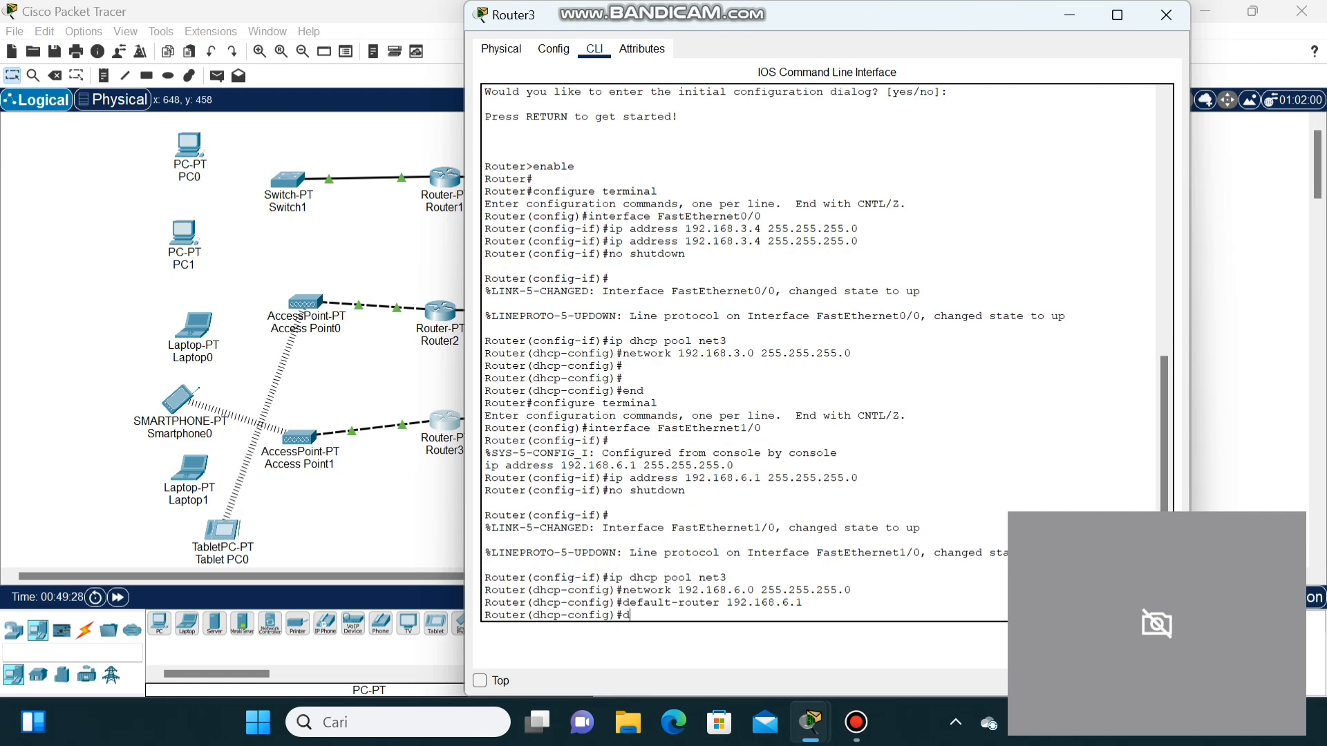
pyautogui.write('ns-server 192.168.1.1')
pyautogui.press('Return')
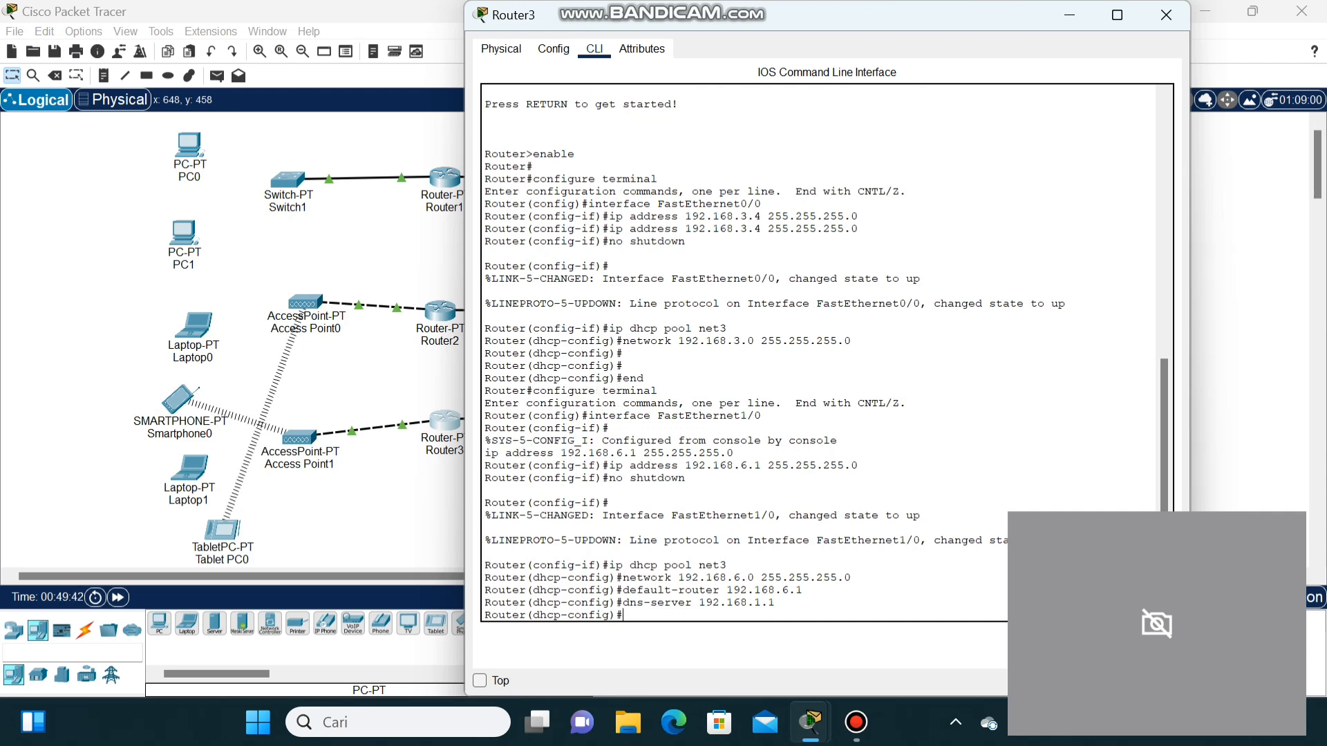
# - Exit Router3's configuration mode, save the configuration with the write command and close the router's window
pyautogui.write('exit')
pyautogui.press('Return')
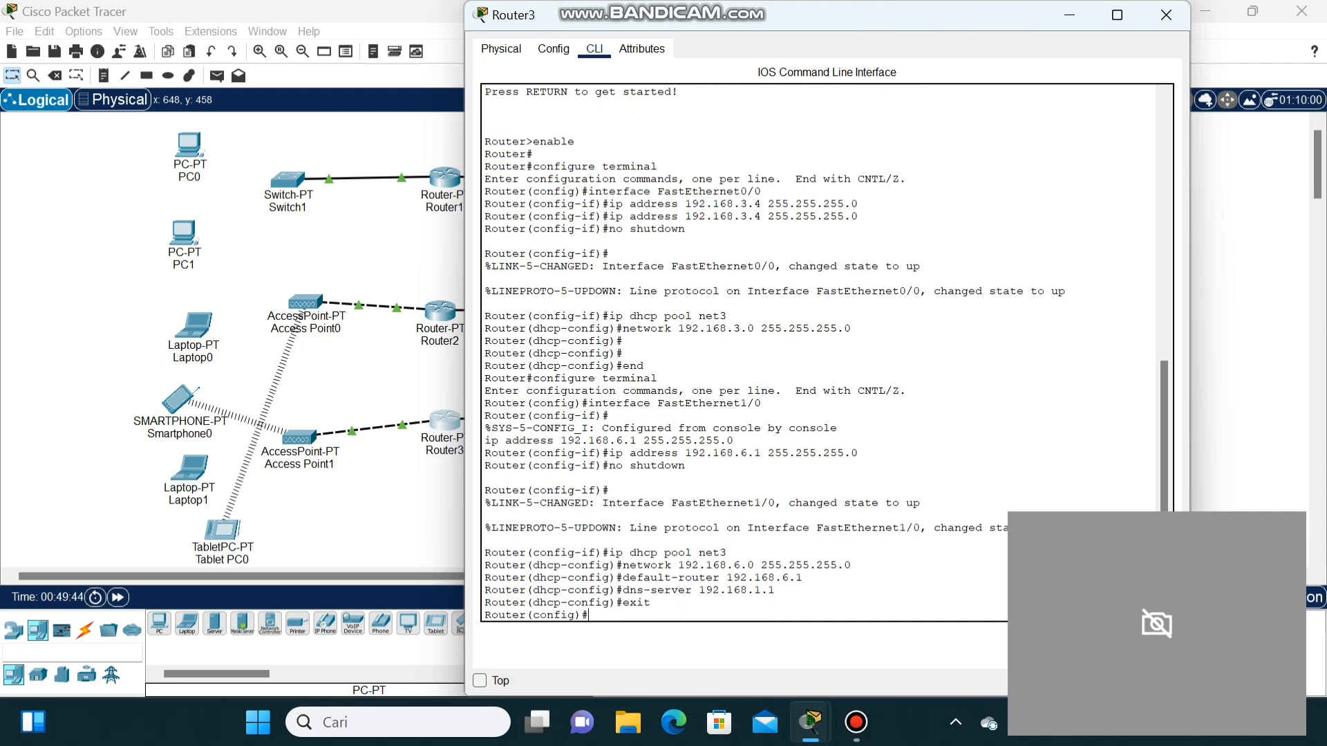
pyautogui.write('exit')
pyautogui.press('Return')
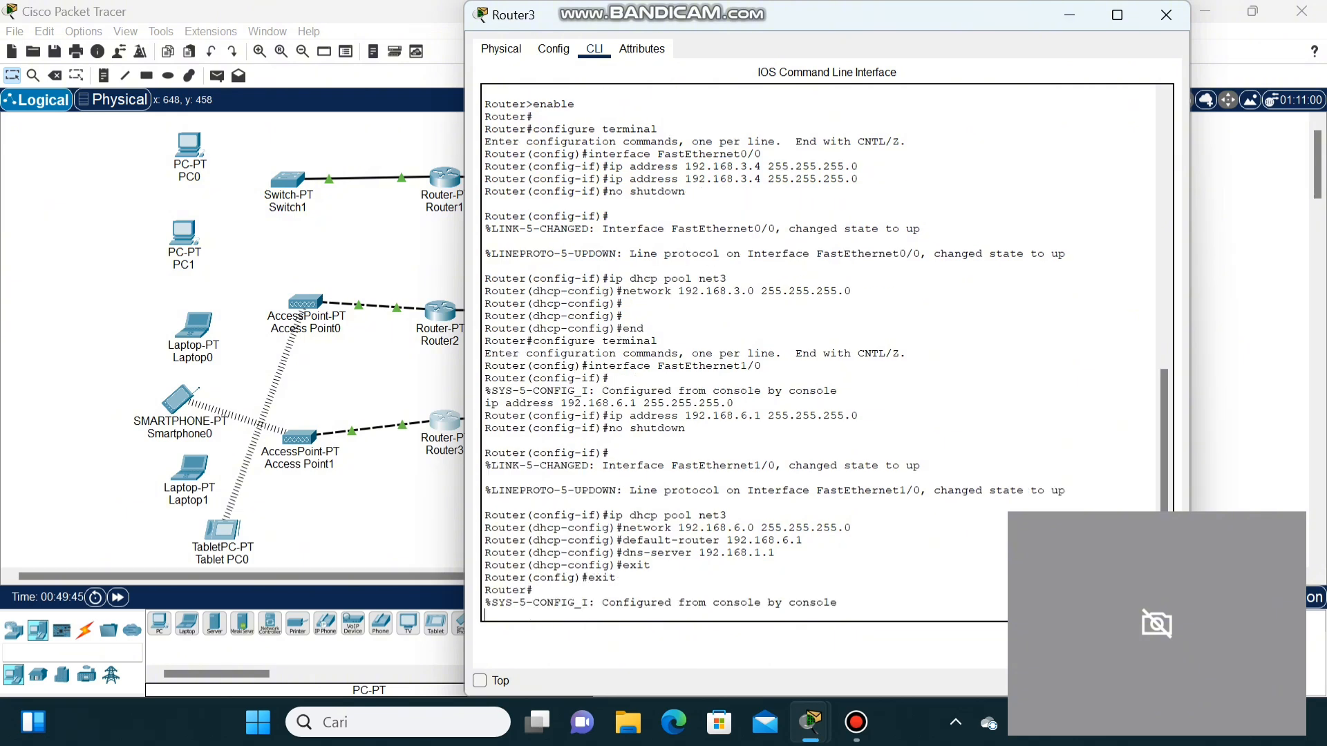
pyautogui.press('Return')
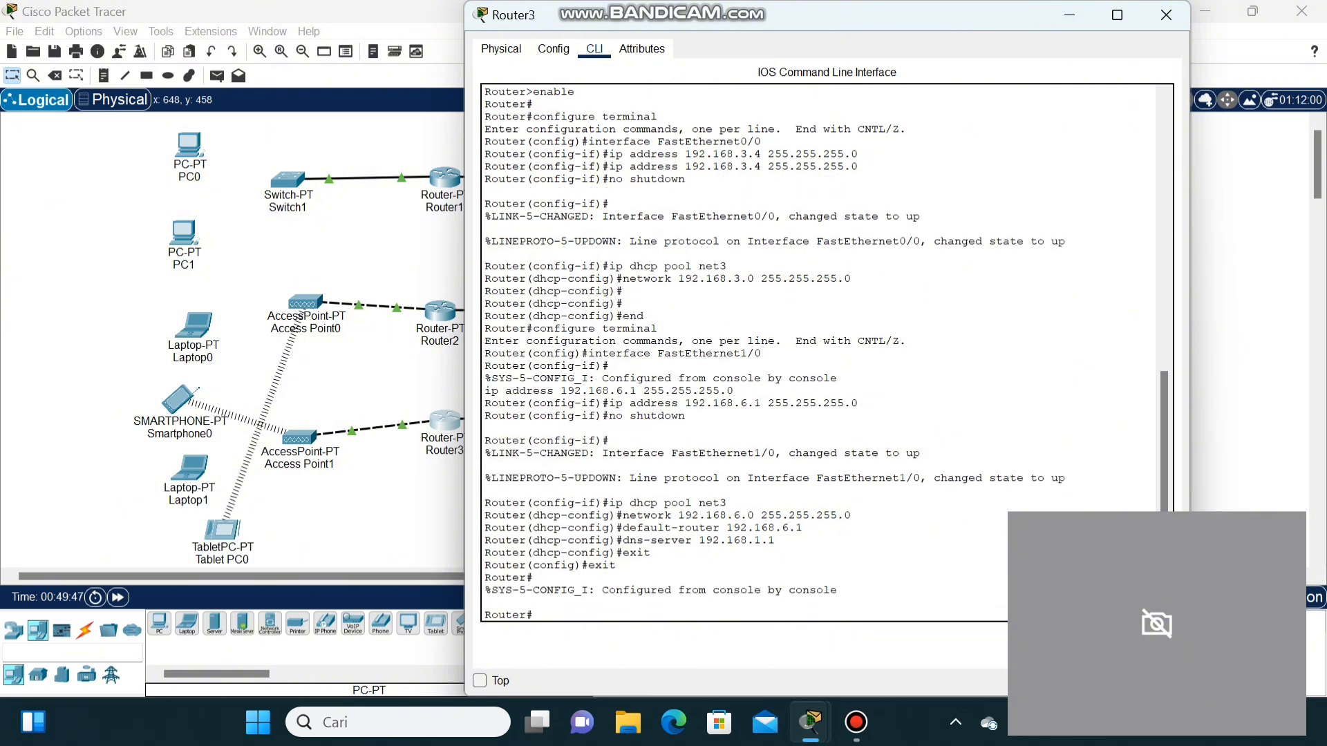
pyautogui.write('write')
pyautogui.press('Return')
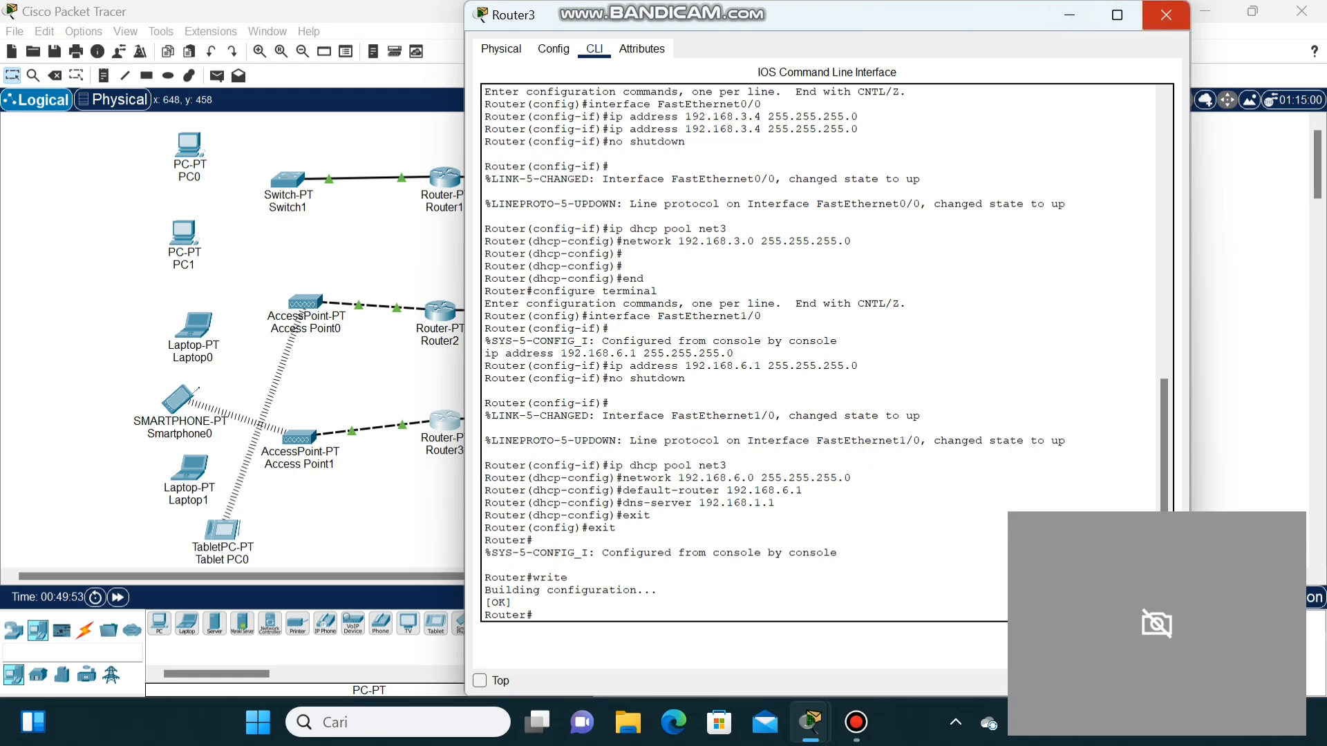
pyautogui.click(1166, 14)
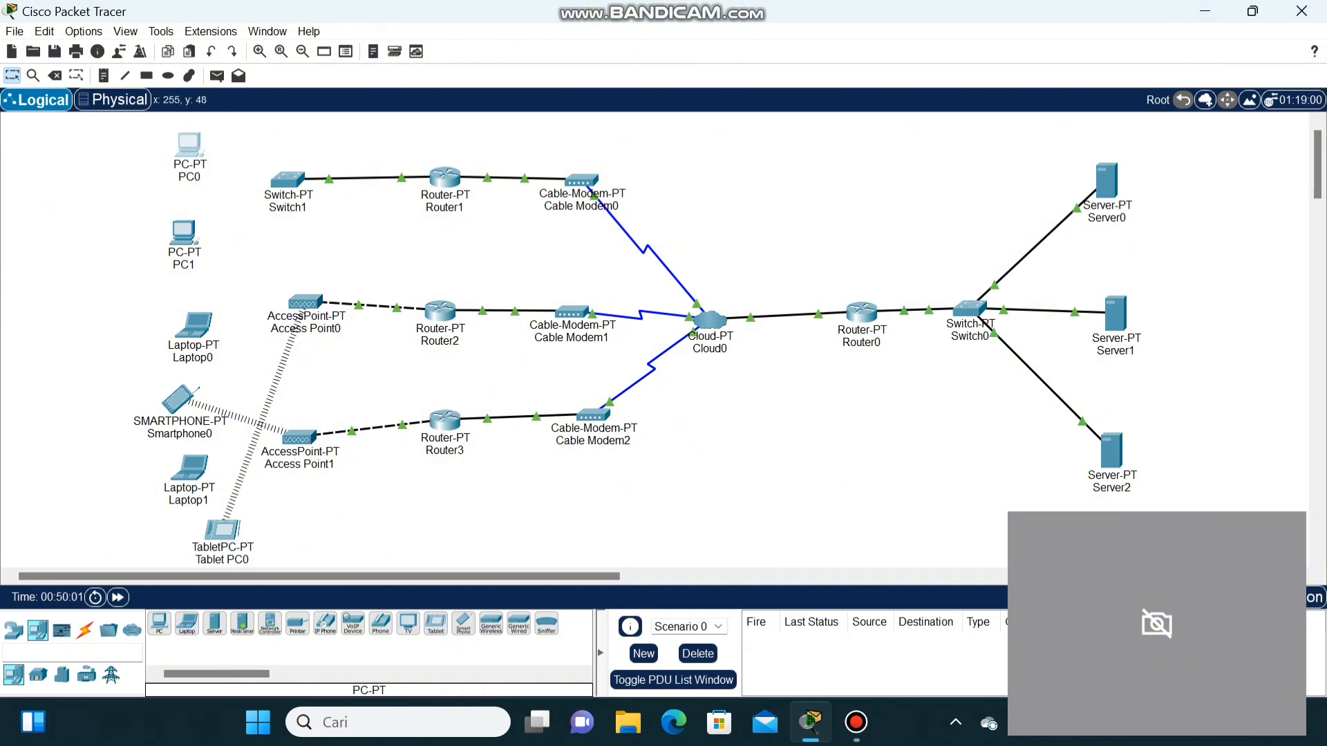
# - Connect PC0's FastEthernet0 port to Switch1 with a copper straight-through cable
pyautogui.click(189, 143)
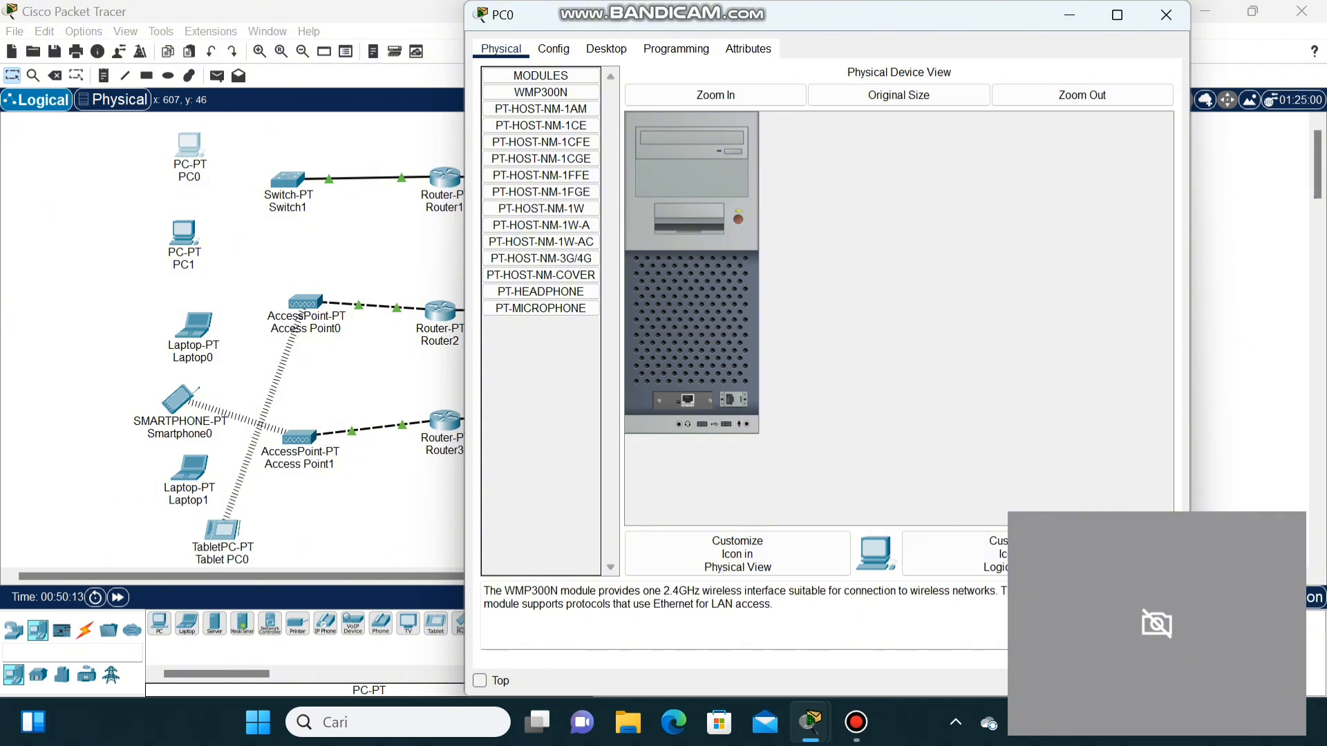
pyautogui.click(1166, 15)
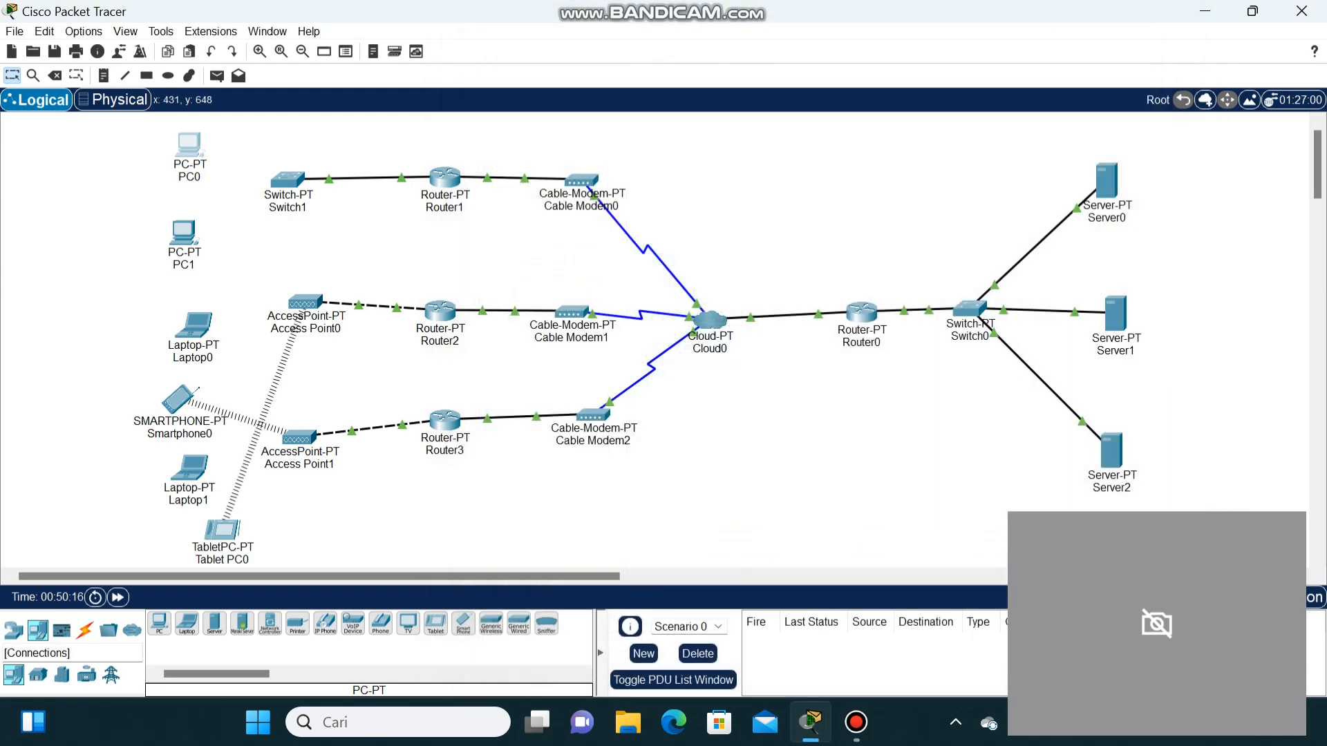
pyautogui.click(85, 630)
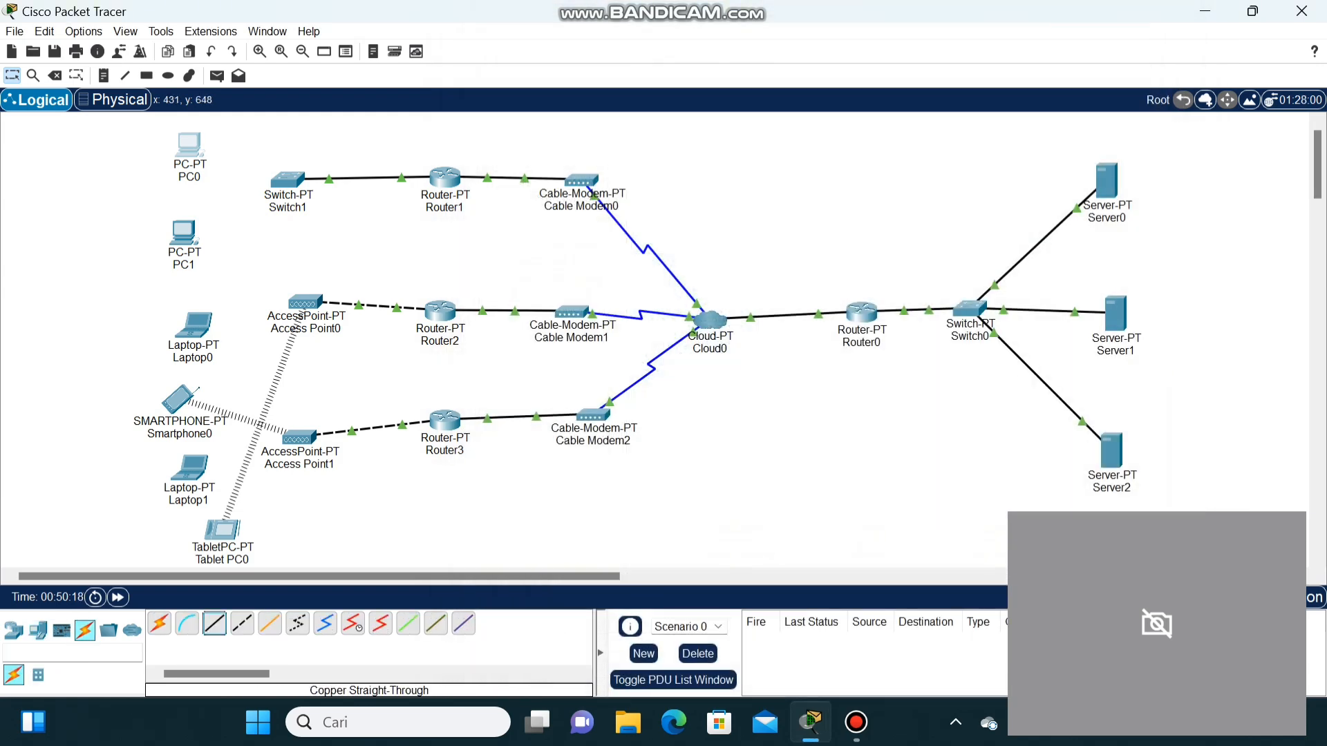
pyautogui.click(214, 624)
pyautogui.click(187, 150)
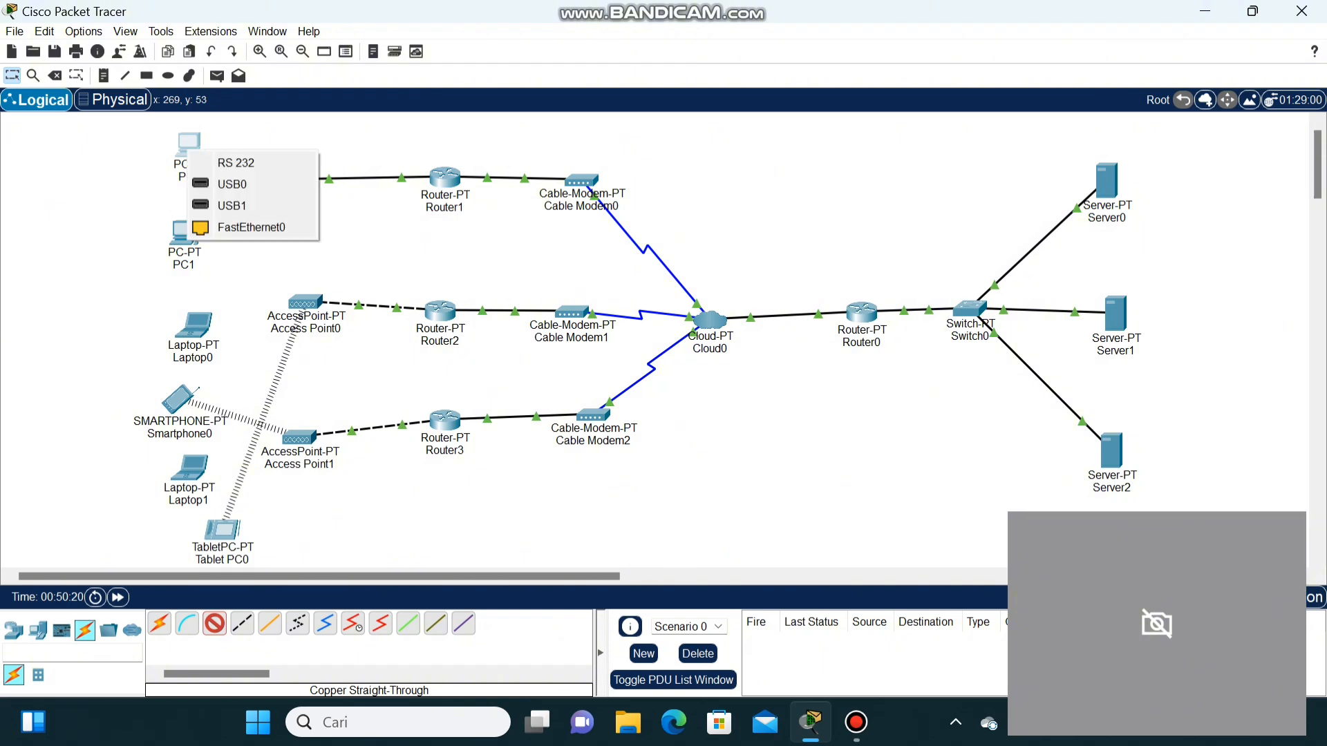
pyautogui.click(251, 227)
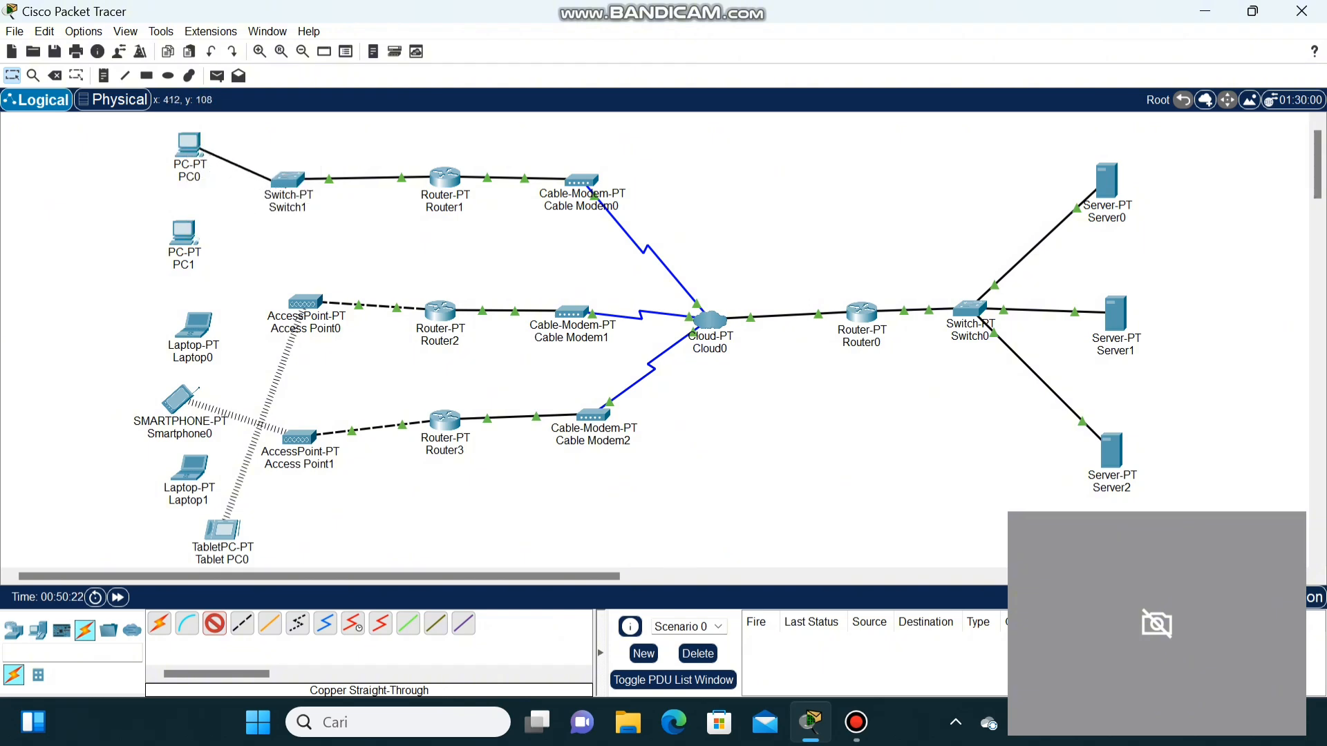
pyautogui.click(286, 185)
pyautogui.click(354, 222)
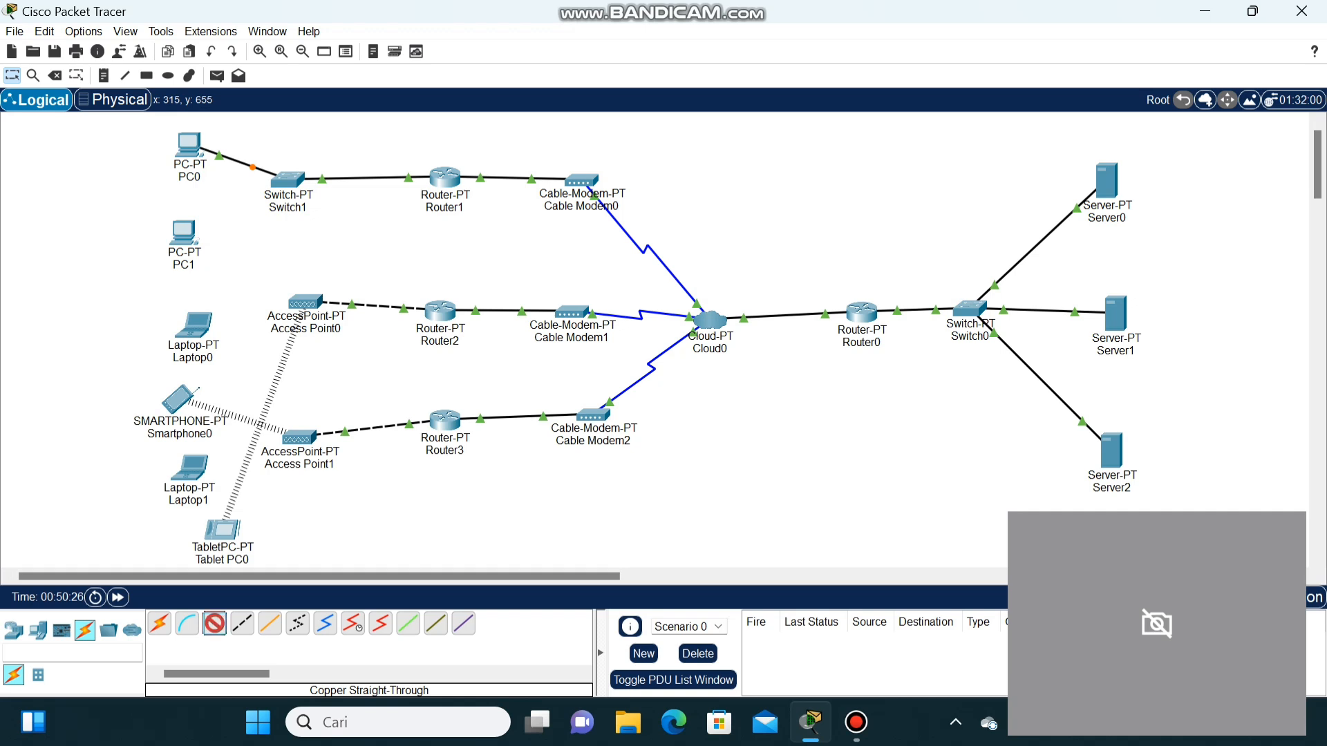
# - Connect PC1's FastEthernet0 port to Switch1's FastEthernet2/1 port with a copper straight-through cable
pyautogui.click(184, 235)
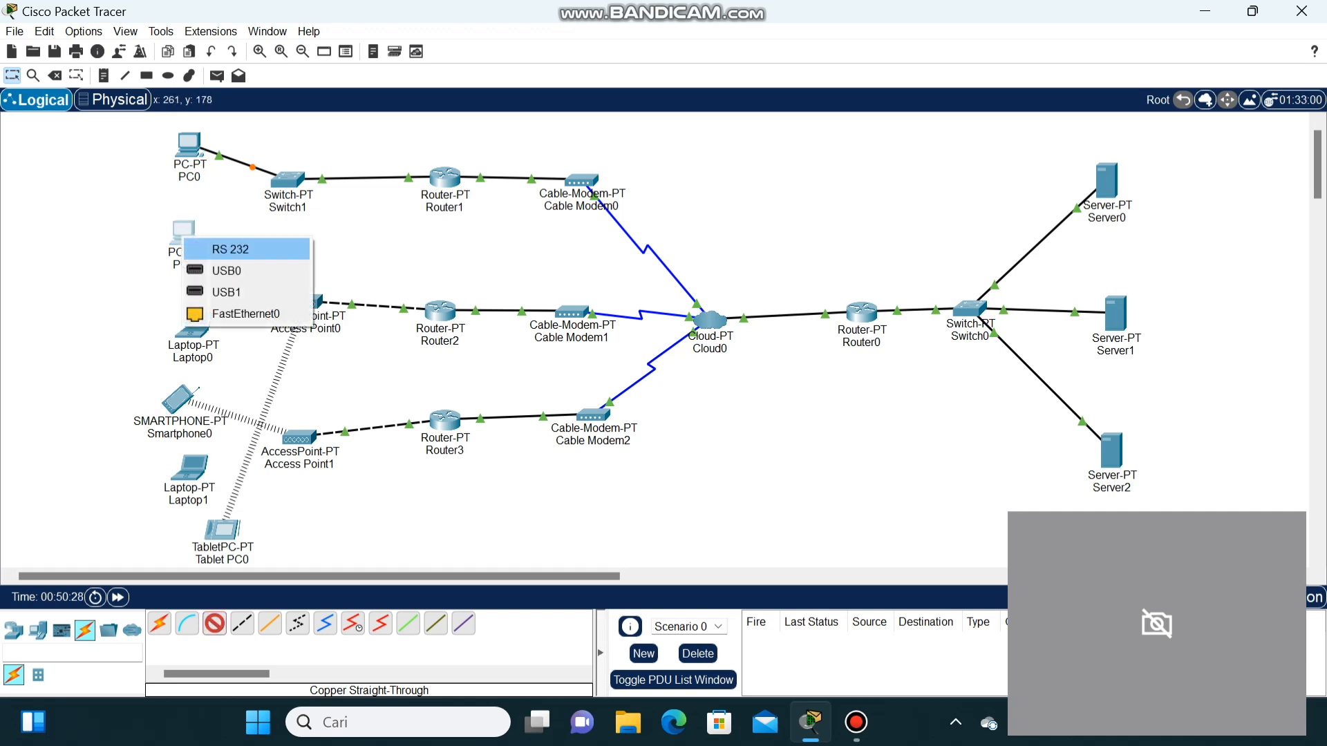
pyautogui.click(242, 313)
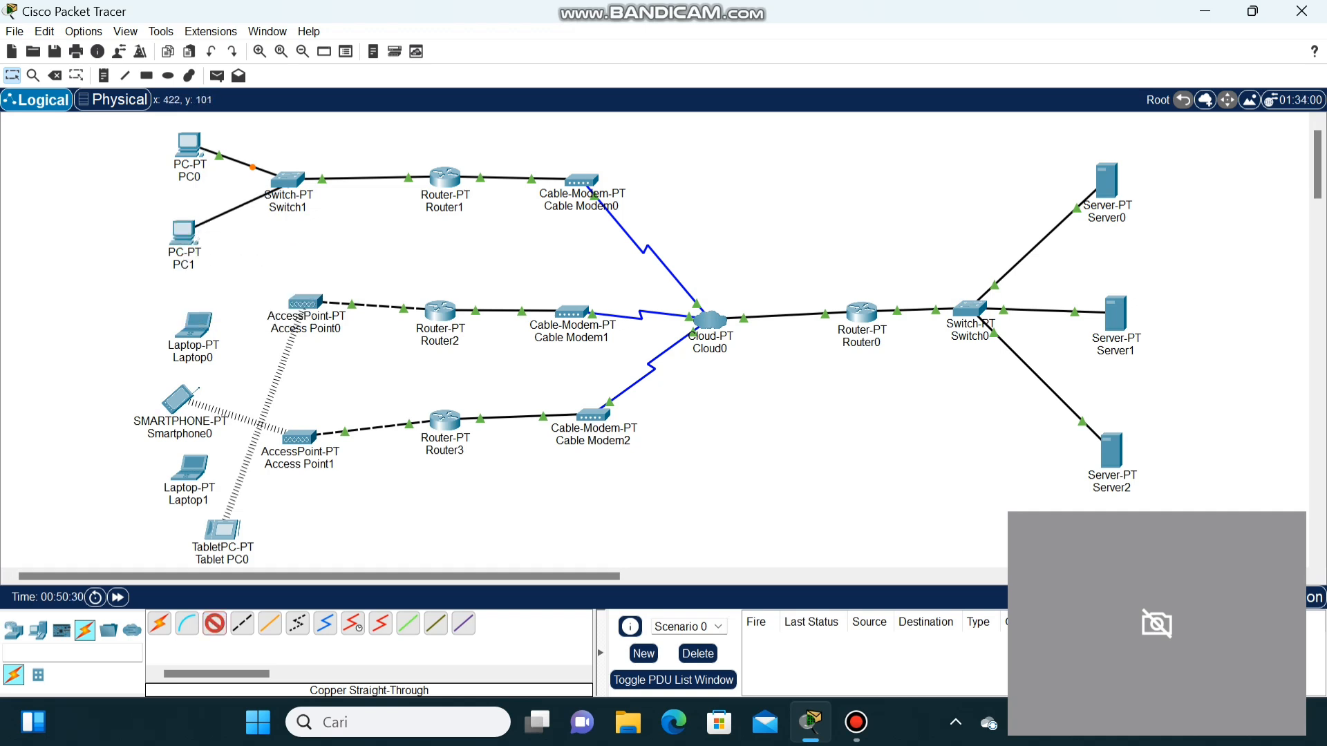
pyautogui.click(293, 181)
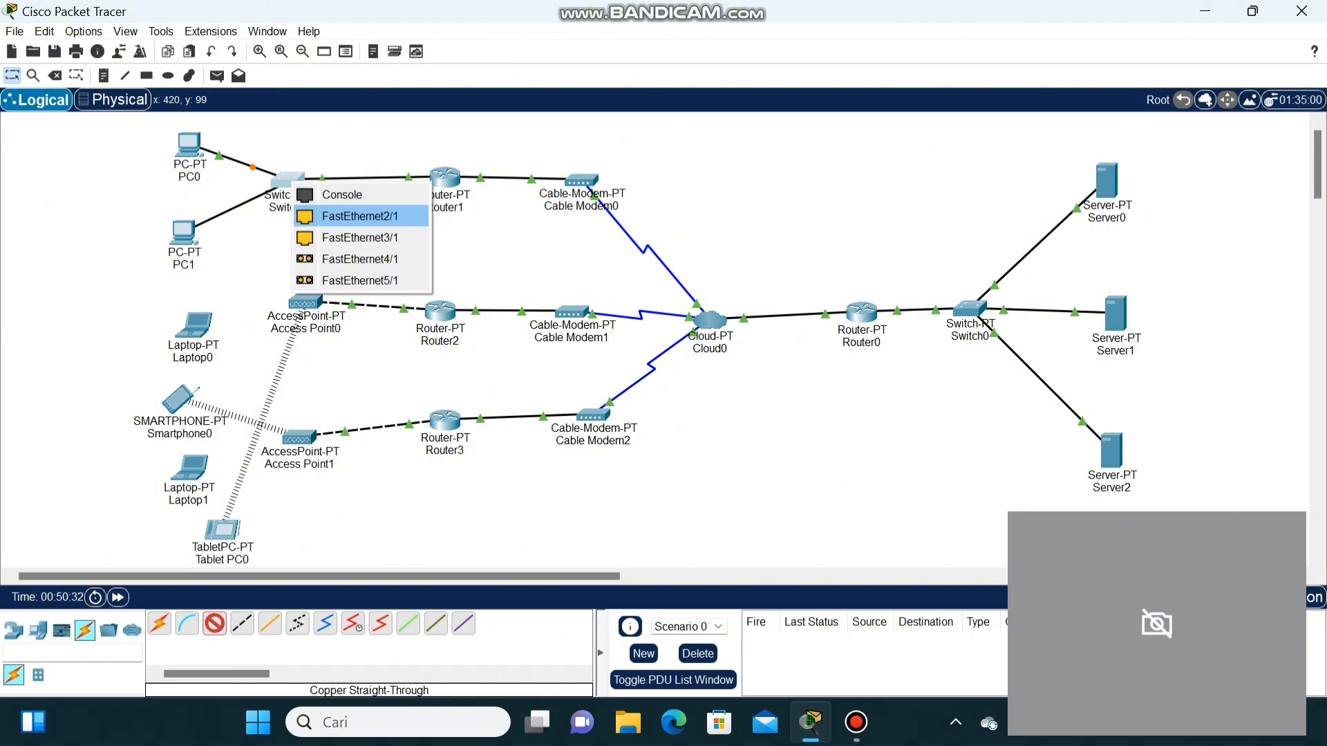
pyautogui.click(353, 216)
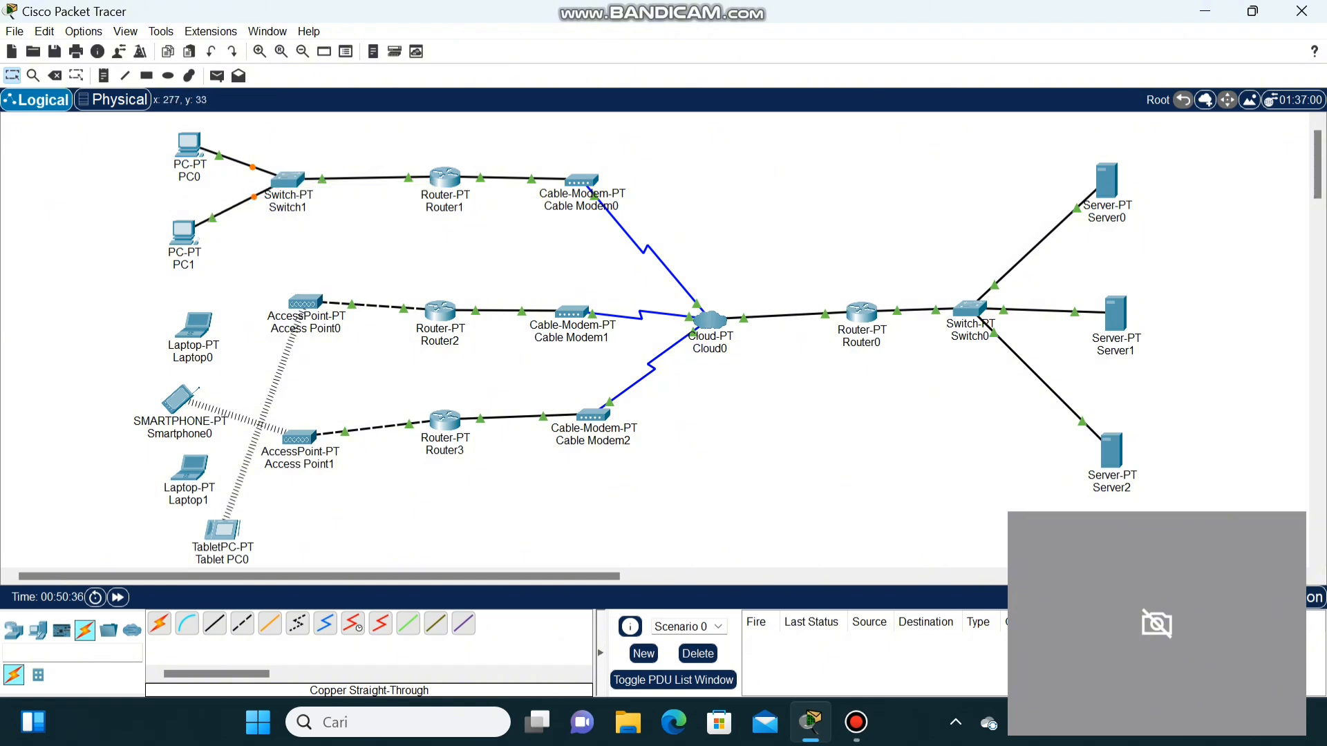
# - Switch PC0's IPv4 configuration from static to DHCP and close its window
pyautogui.moveTo(191, 158)
pyautogui.click(188, 145)
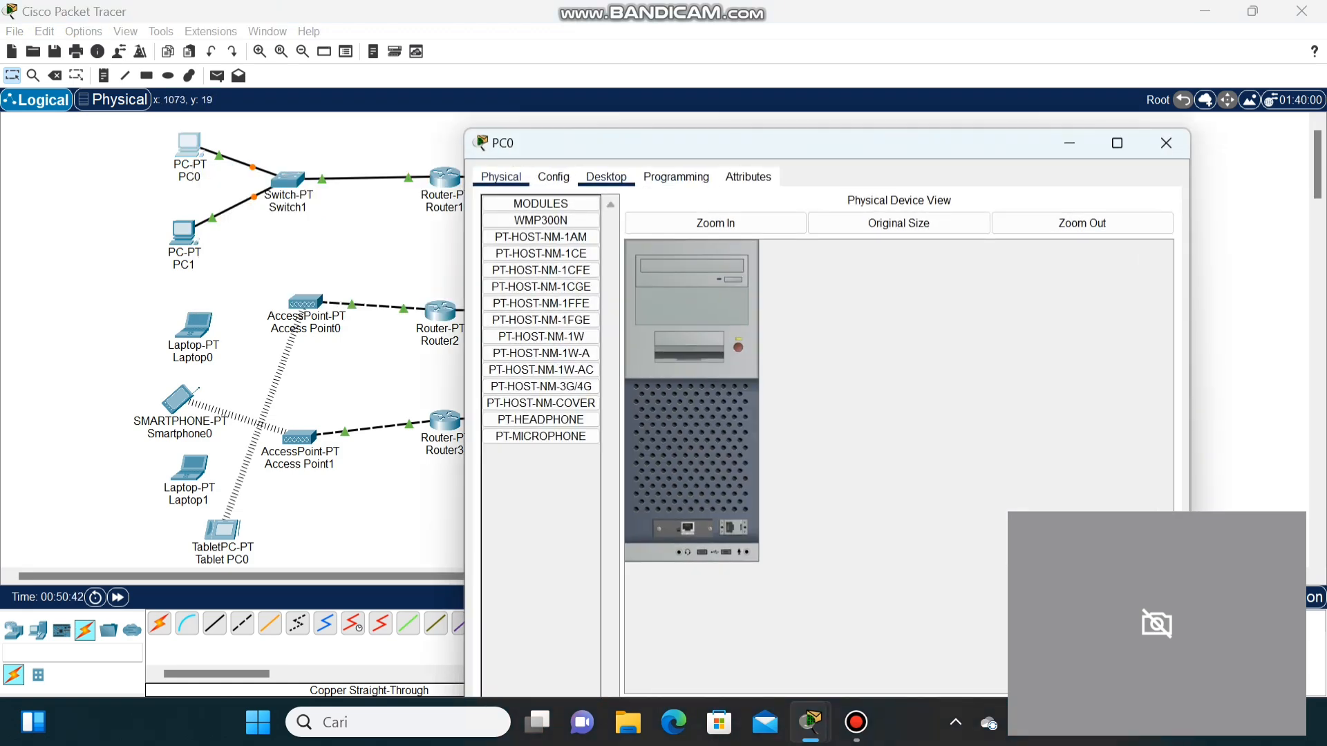
pyautogui.click(553, 177)
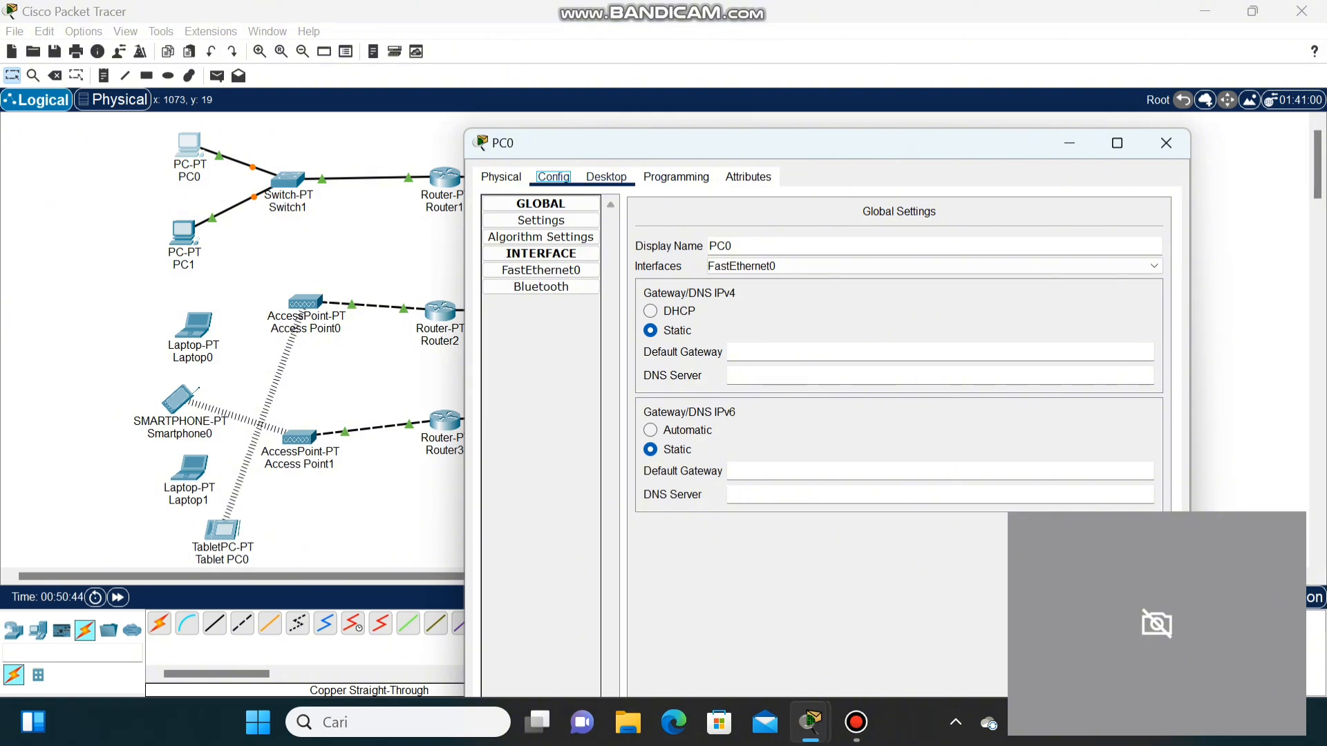
pyautogui.click(606, 177)
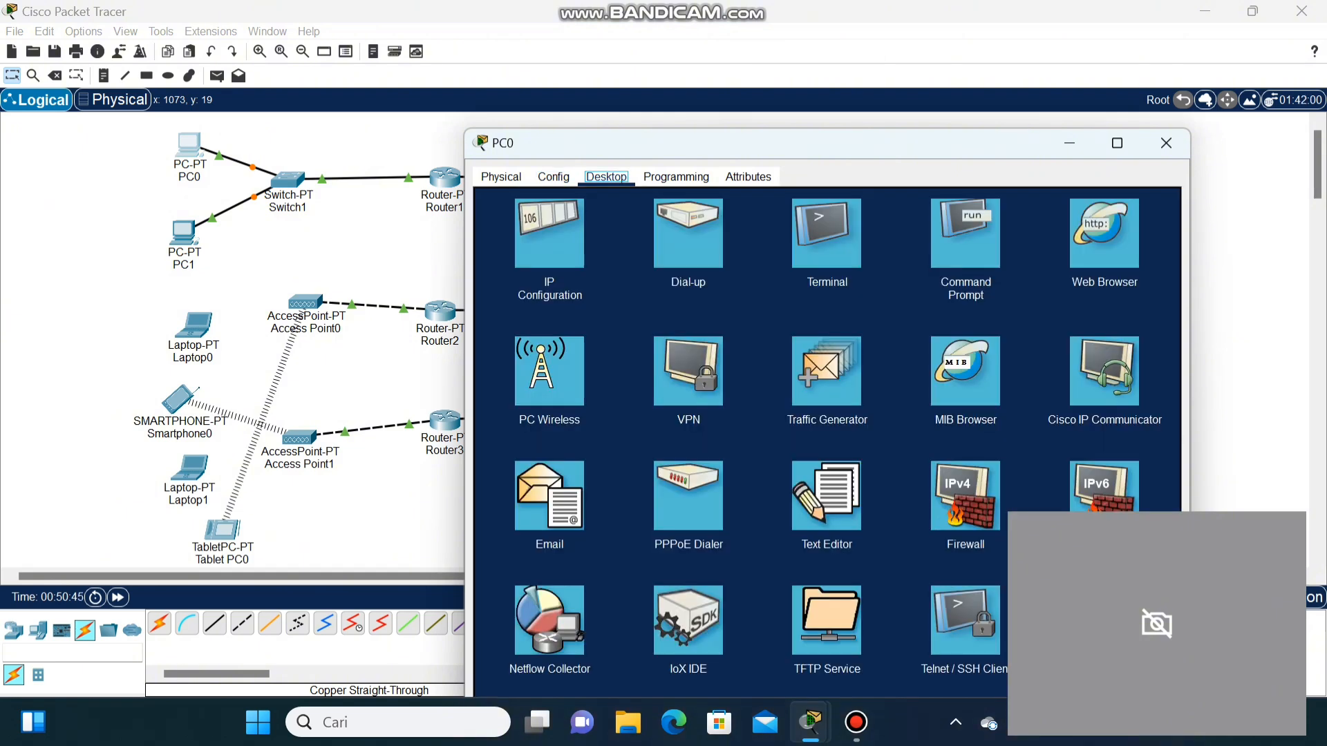
pyautogui.click(550, 232)
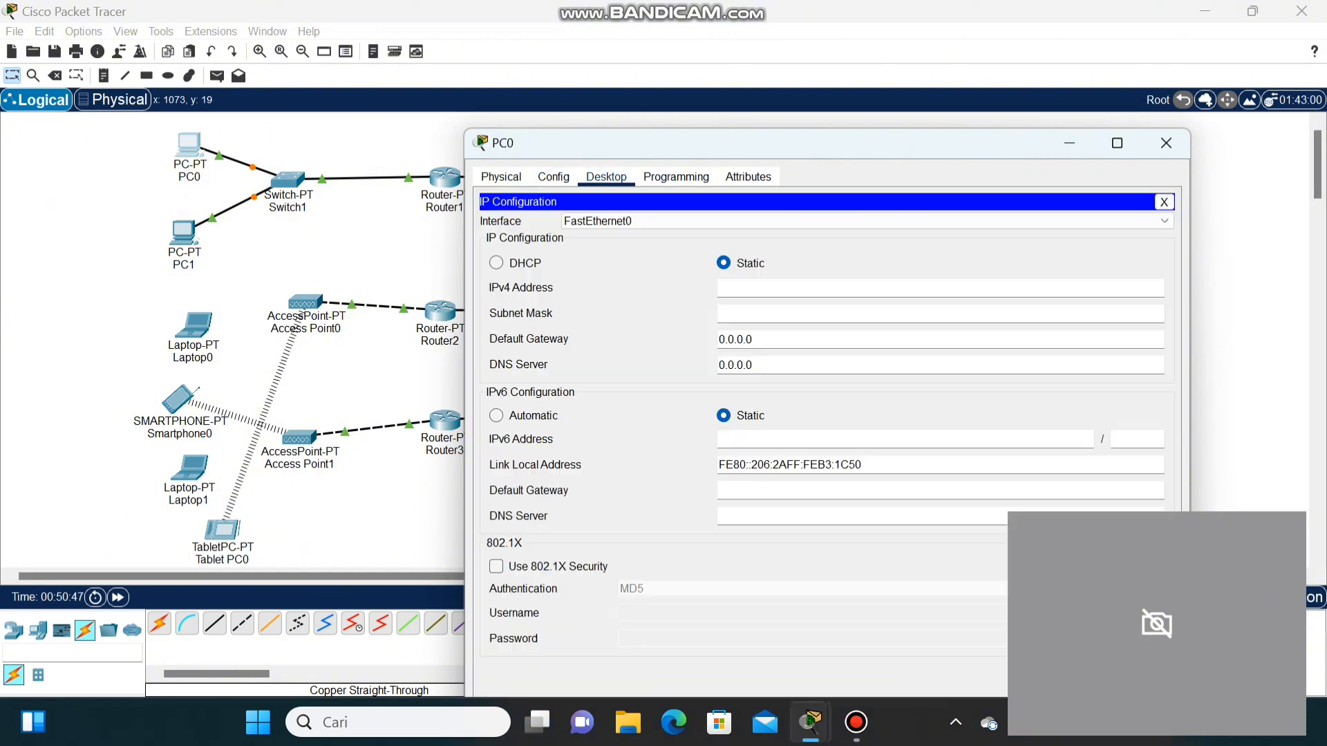
pyautogui.click(496, 263)
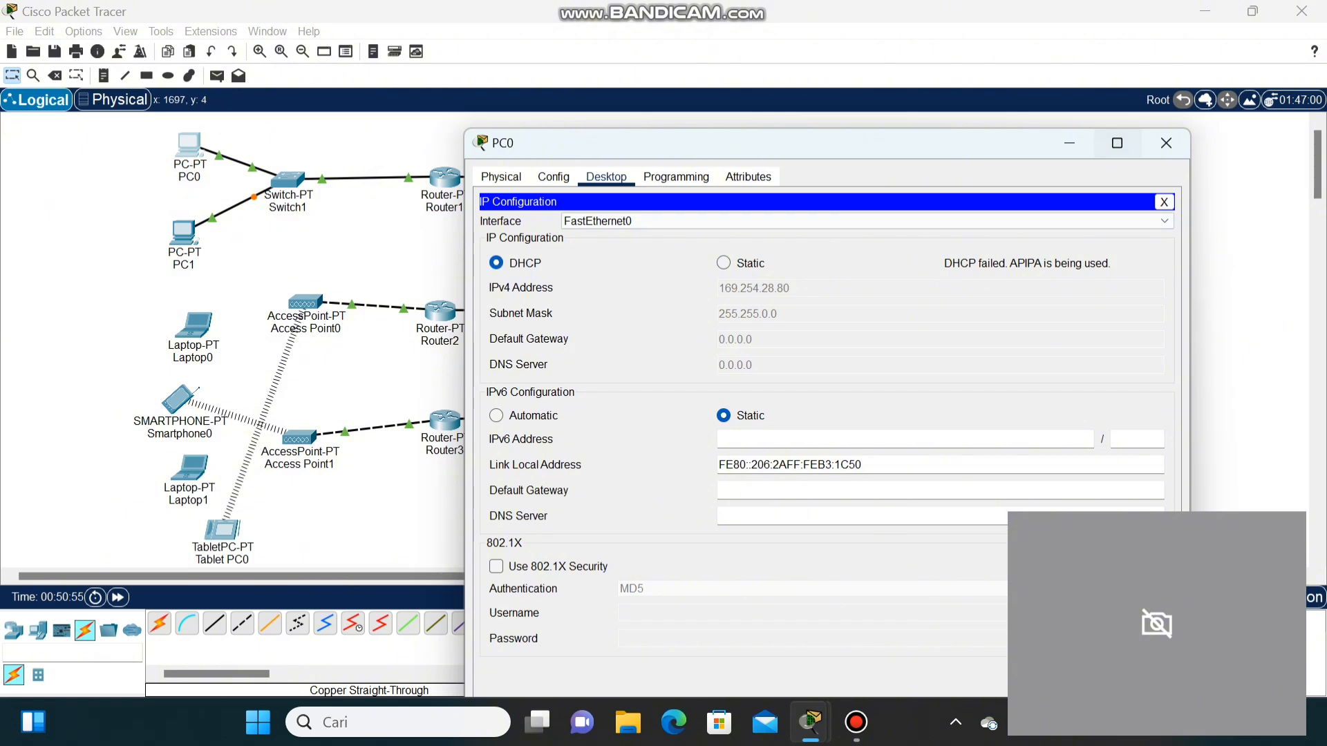
pyautogui.click(1166, 143)
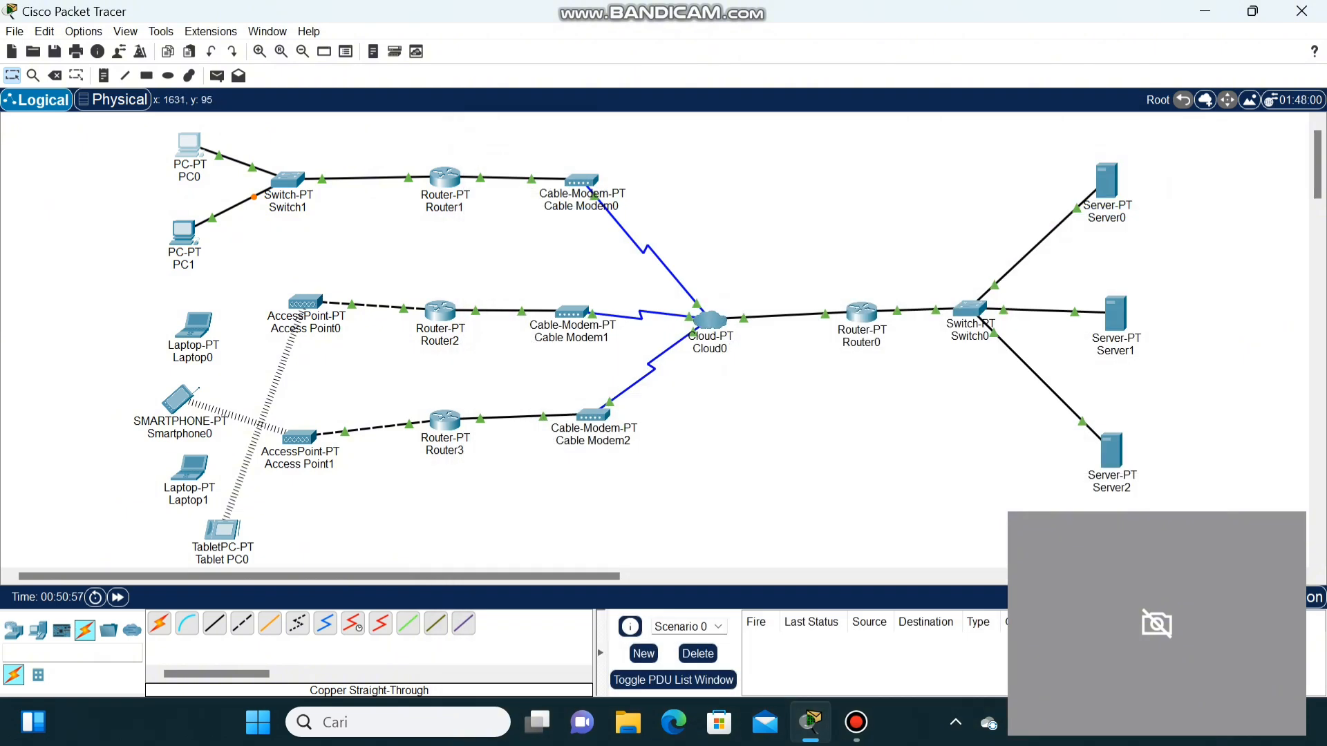
# - Switch Server0's IPv4 configuration from static to DHCP and close its window
pyautogui.click(1107, 181)
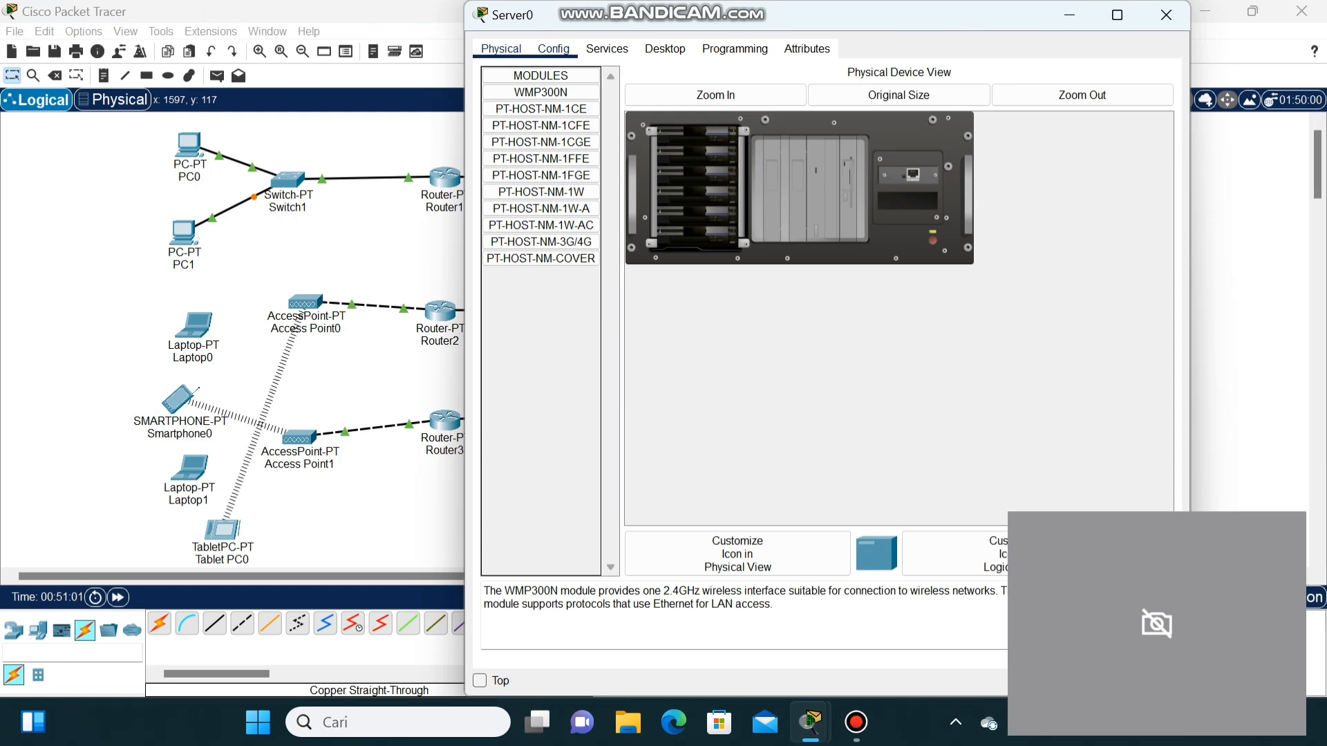
pyautogui.click(665, 49)
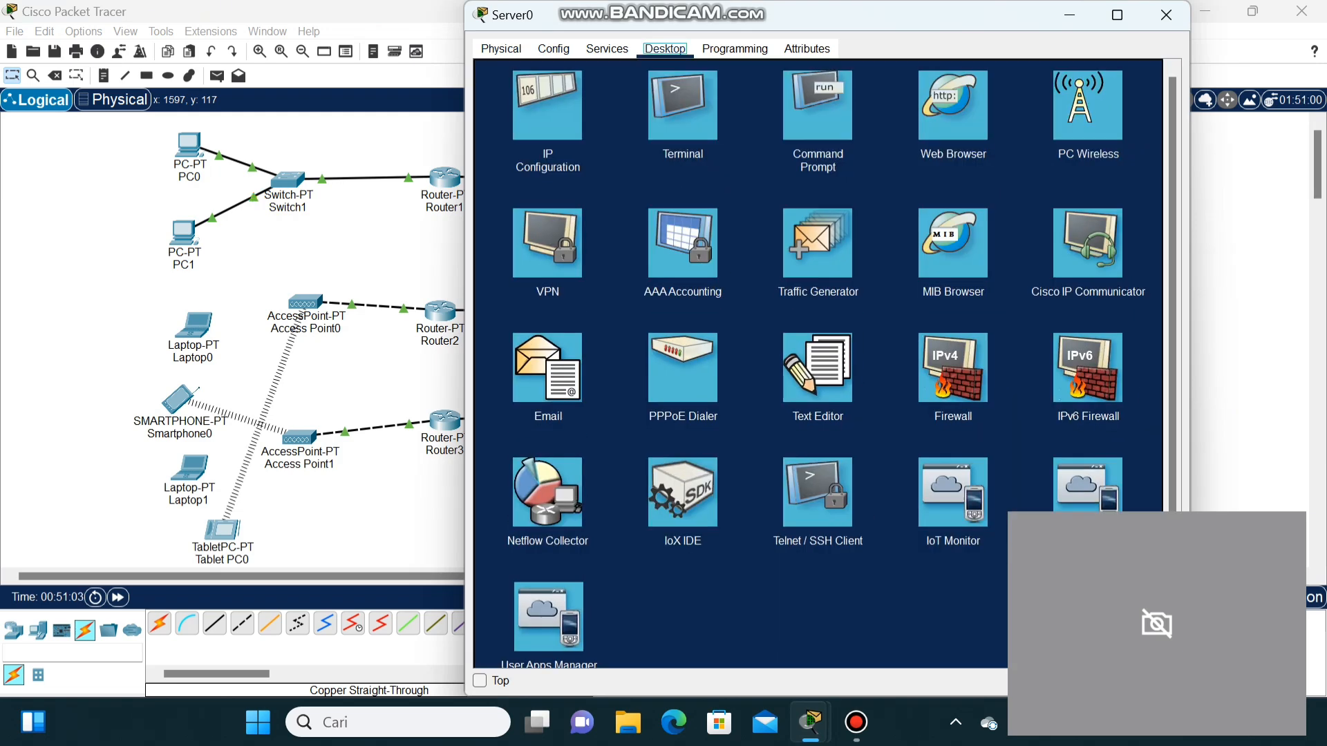
pyautogui.click(547, 105)
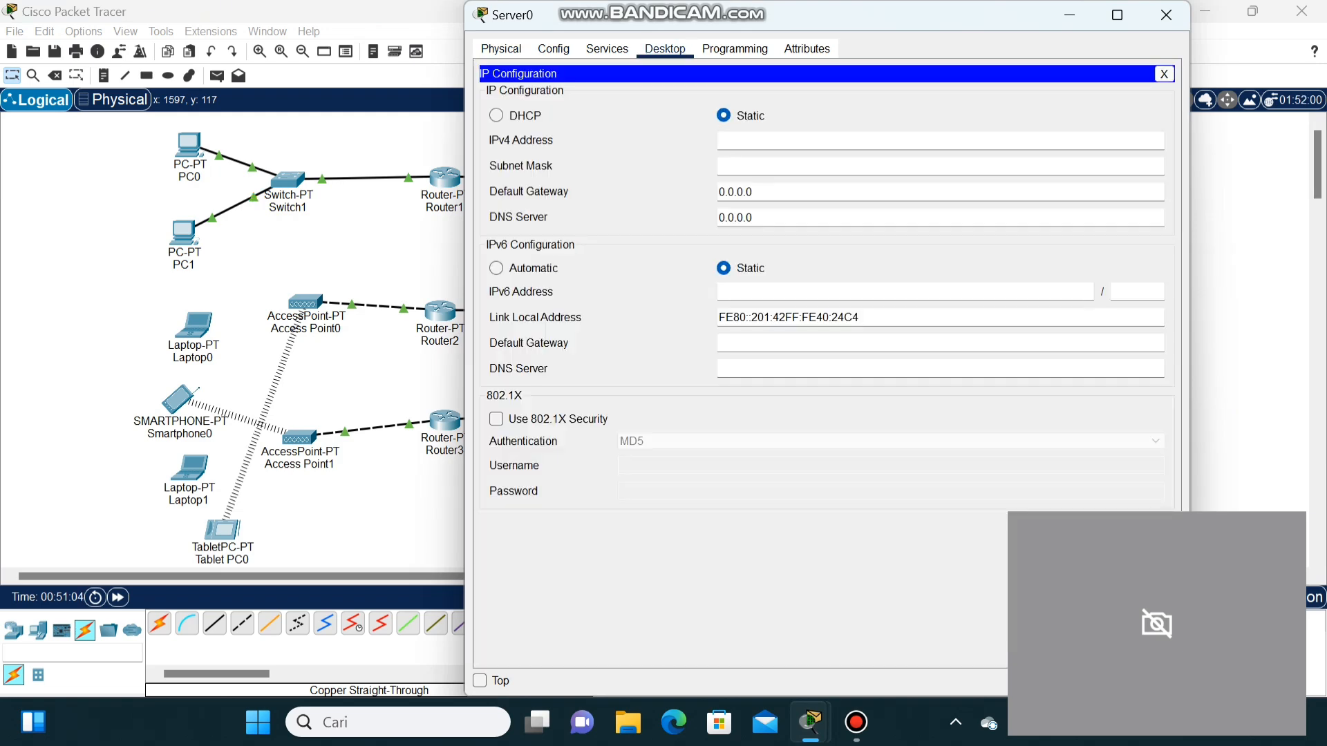
pyautogui.click(495, 116)
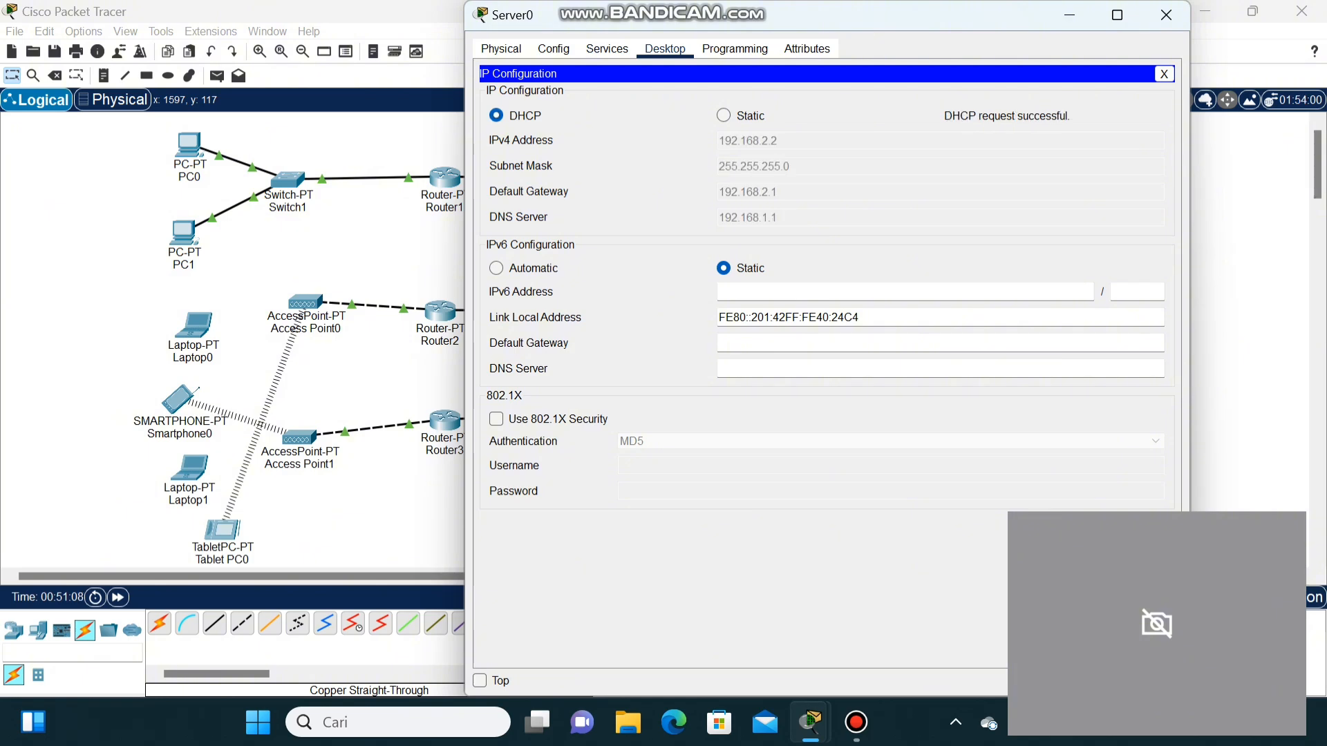
pyautogui.click(1166, 15)
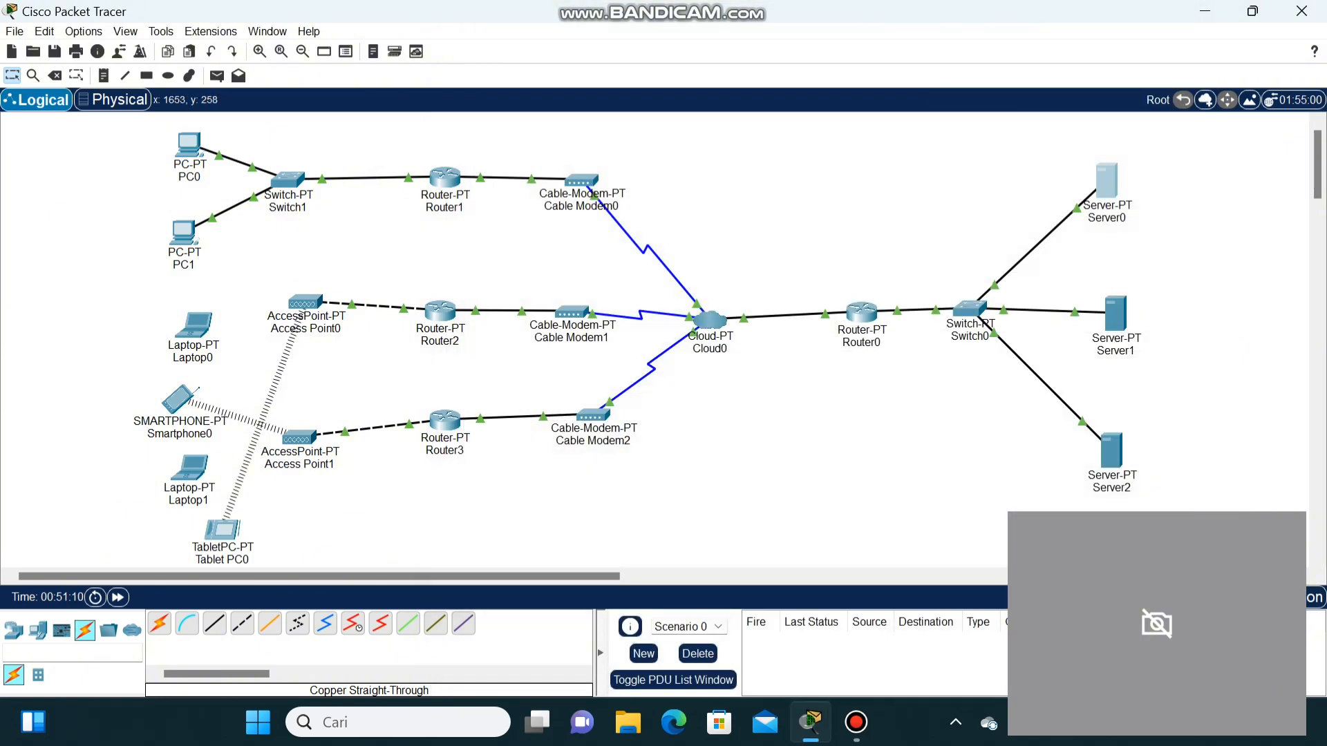
# - Switch Server1's IPv4 configuration from static to DHCP and close its window
pyautogui.click(1116, 313)
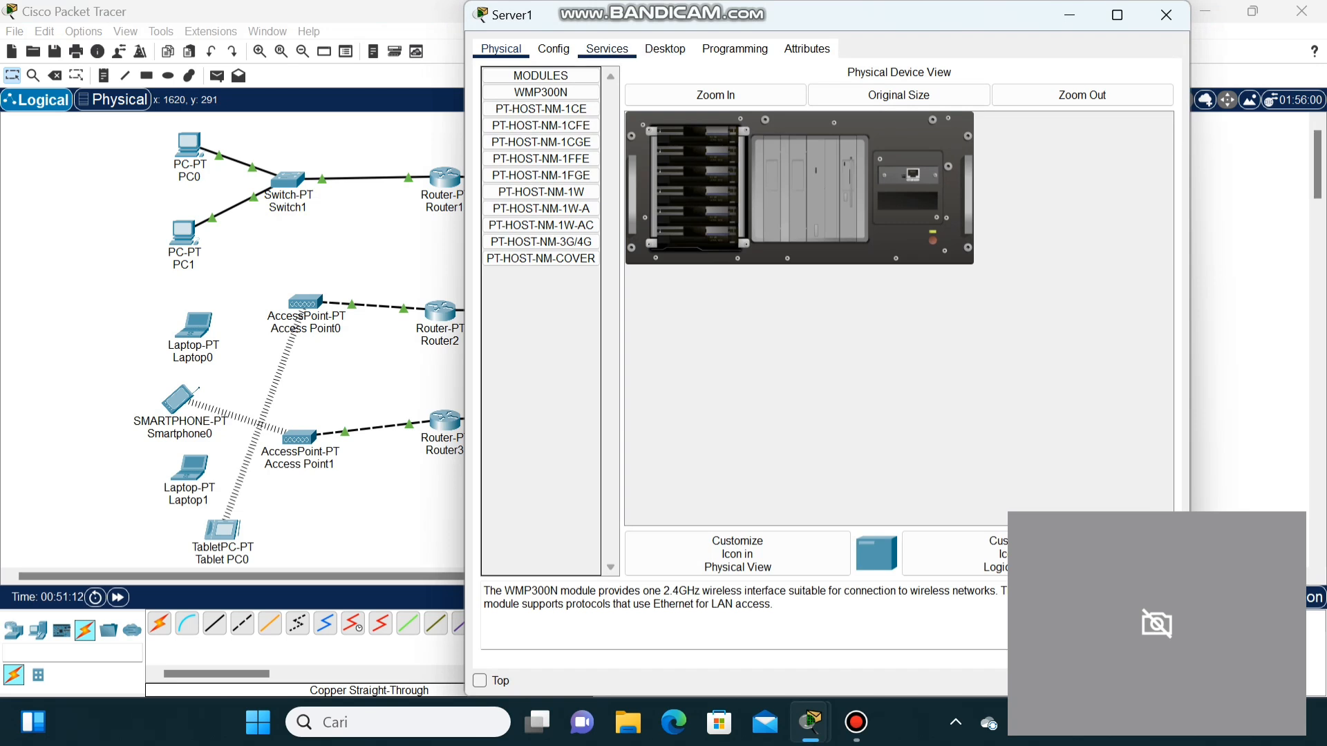
pyautogui.click(665, 49)
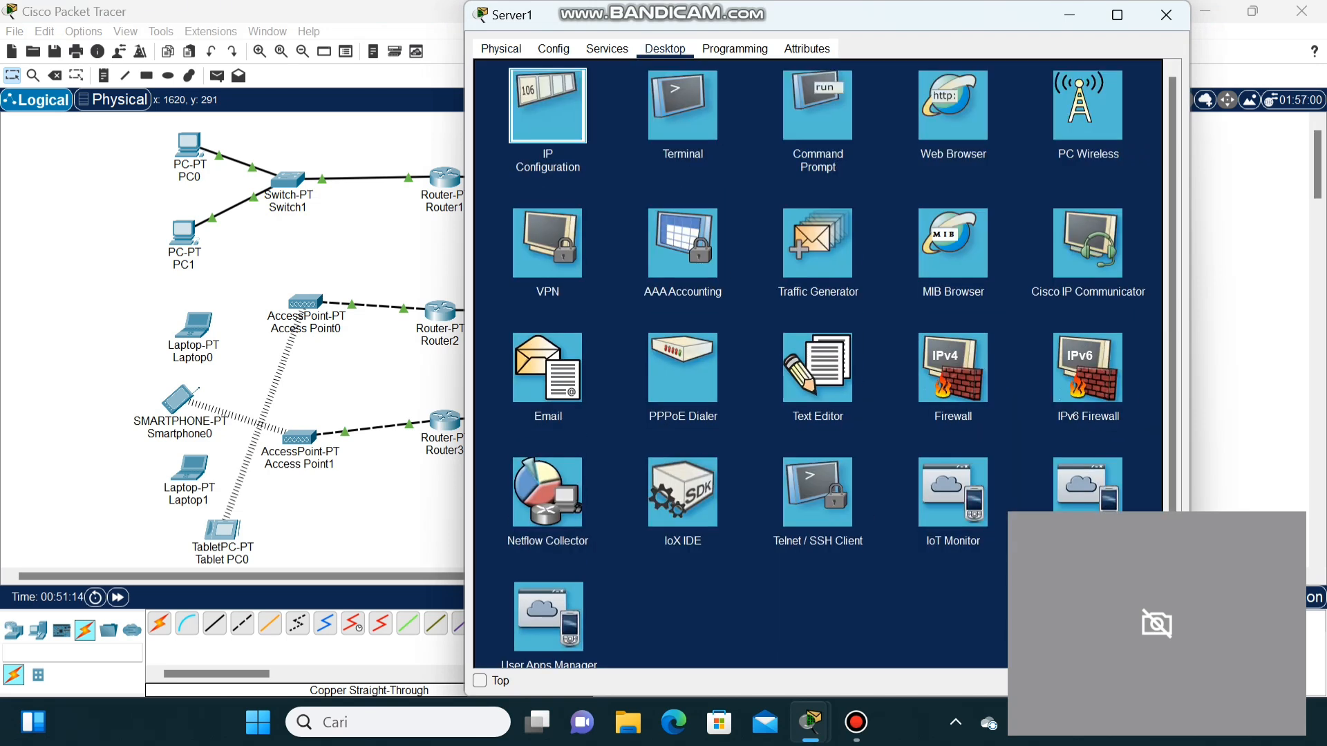
pyautogui.click(548, 105)
pyautogui.click(496, 116)
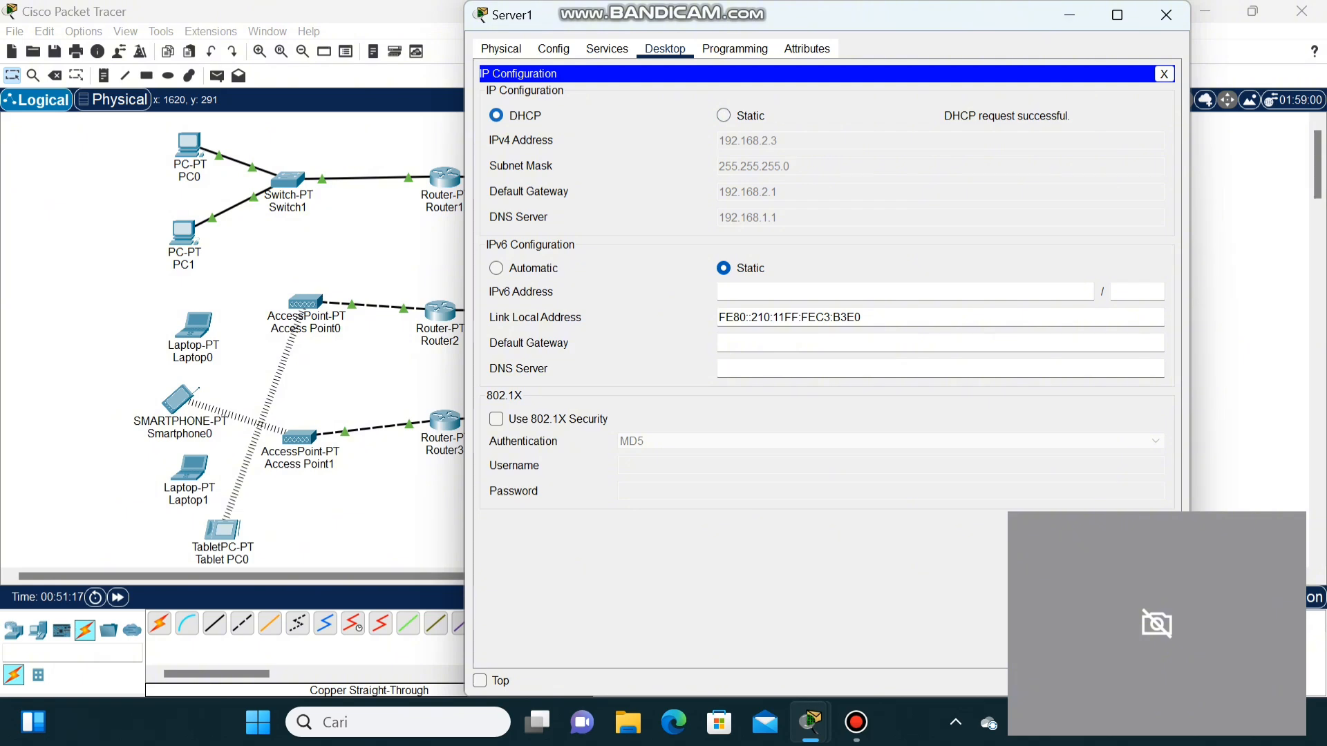
pyautogui.click(1166, 14)
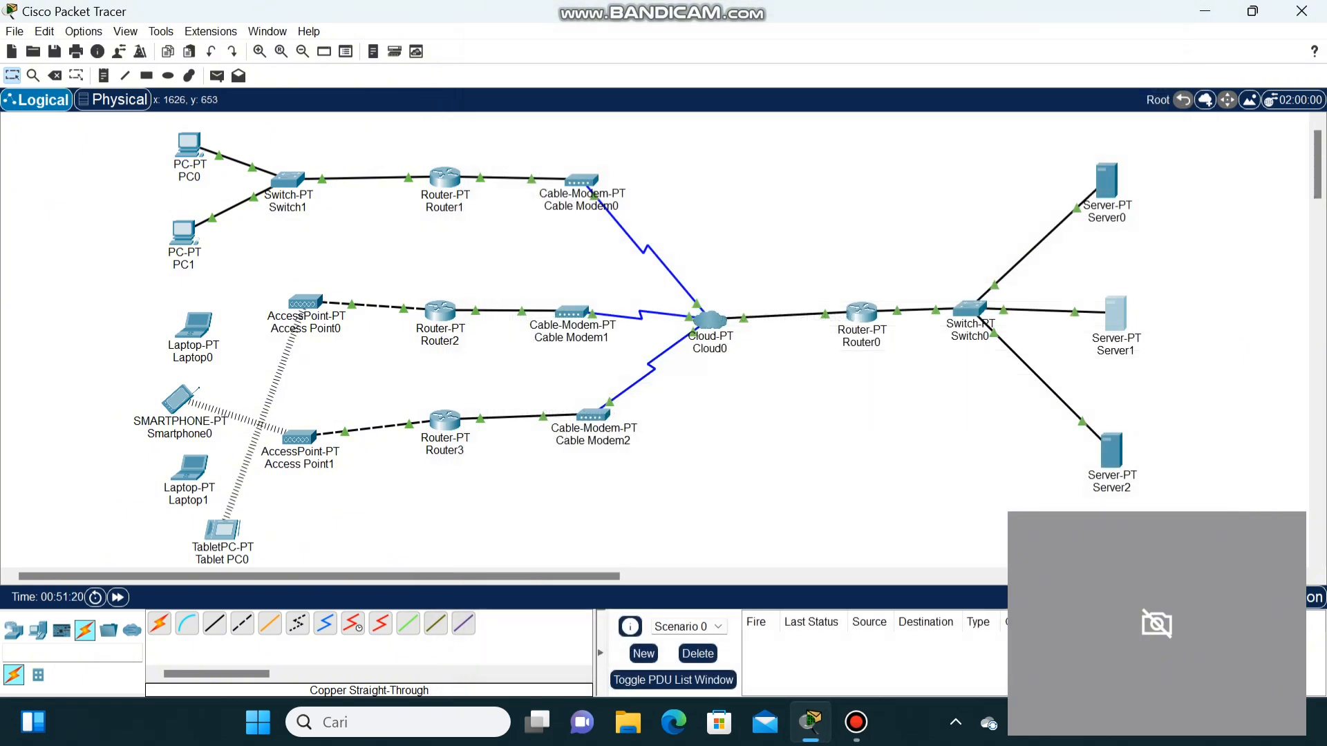
# - Switch Server2's IPv4 configuration from static to DHCP and close its window
pyautogui.click(1112, 451)
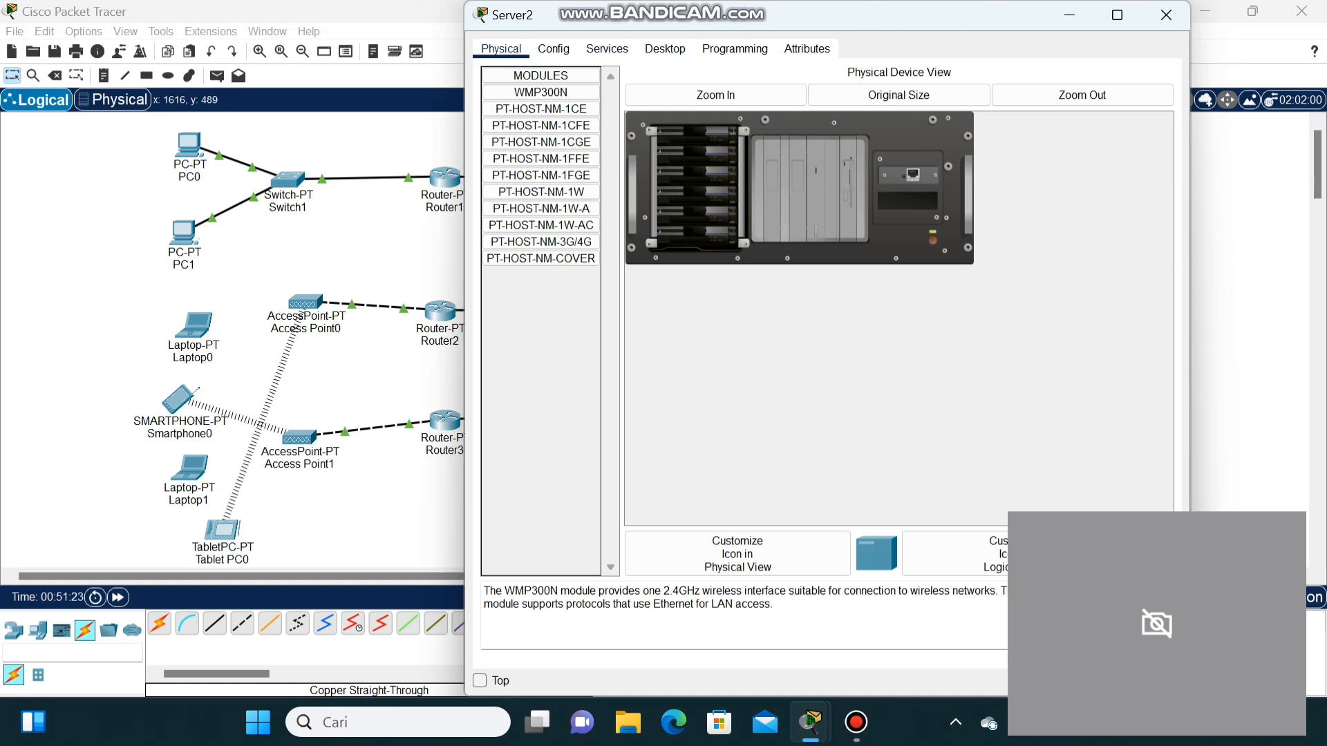
pyautogui.click(664, 48)
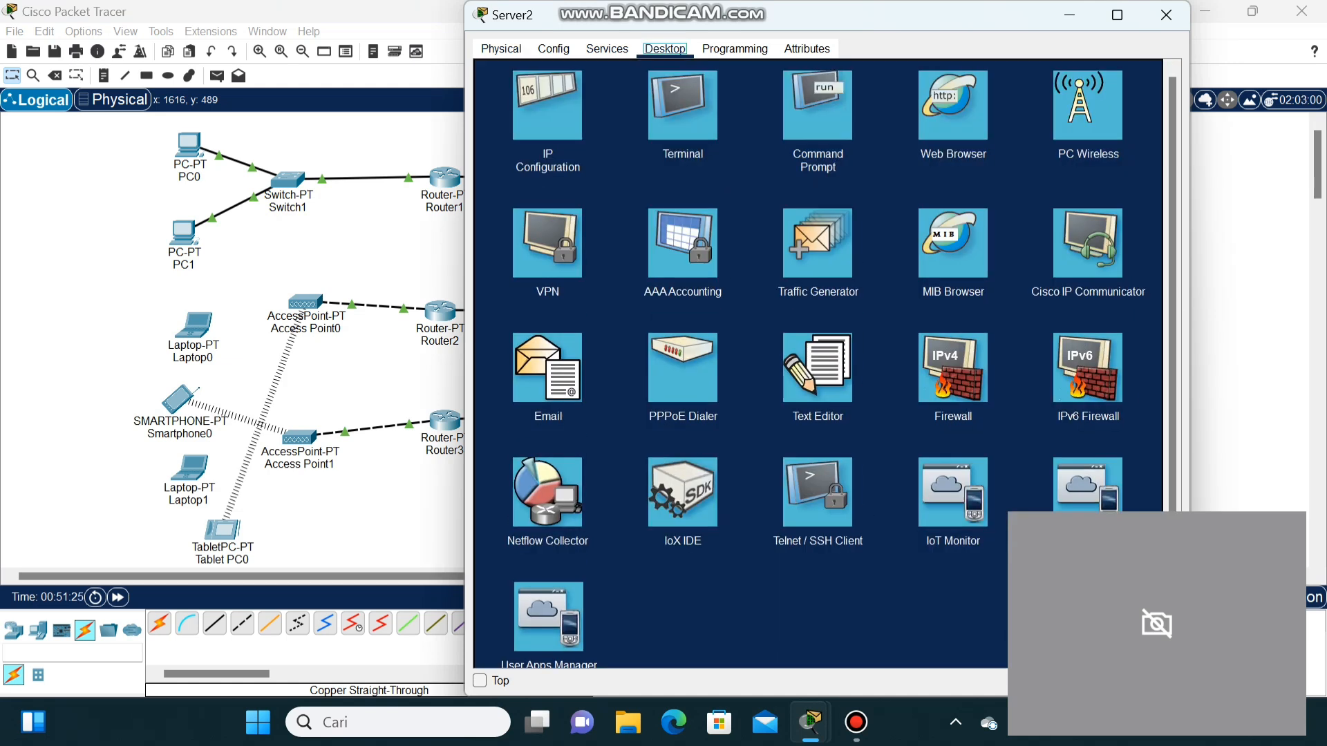
pyautogui.click(548, 106)
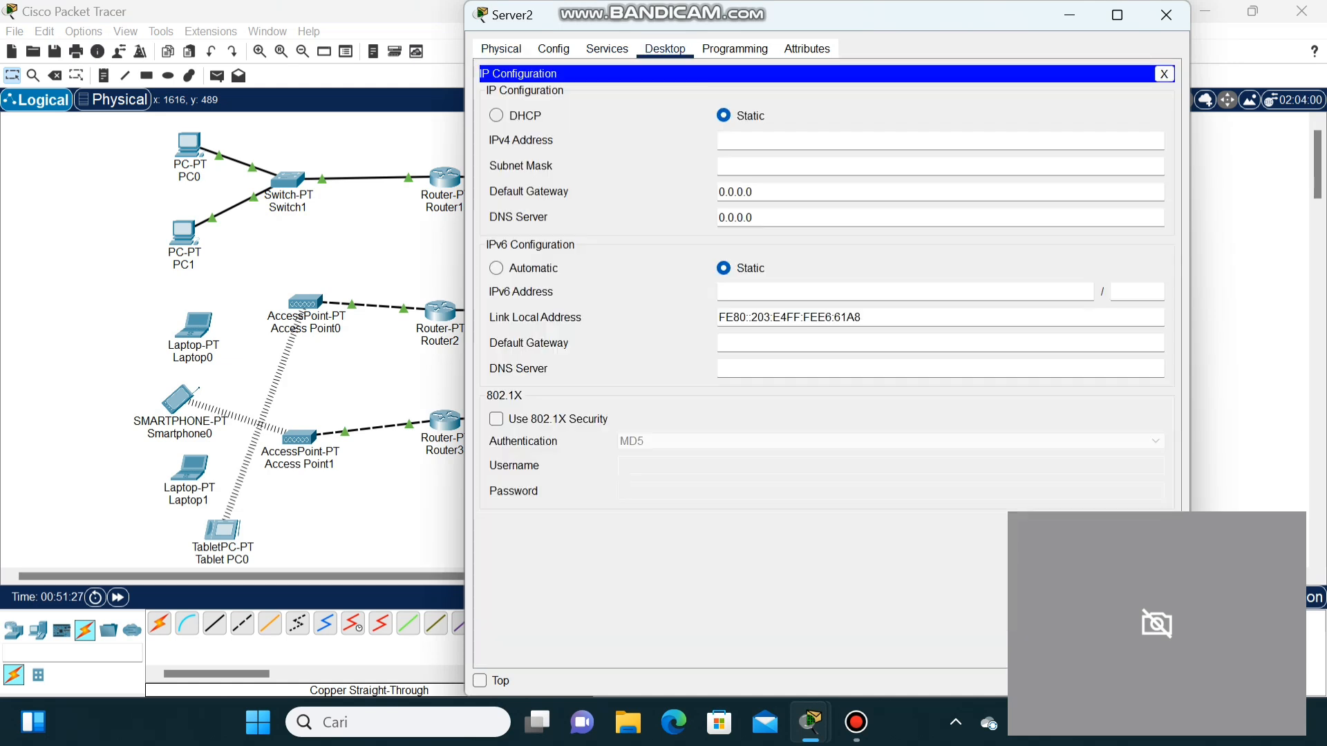
pyautogui.click(496, 116)
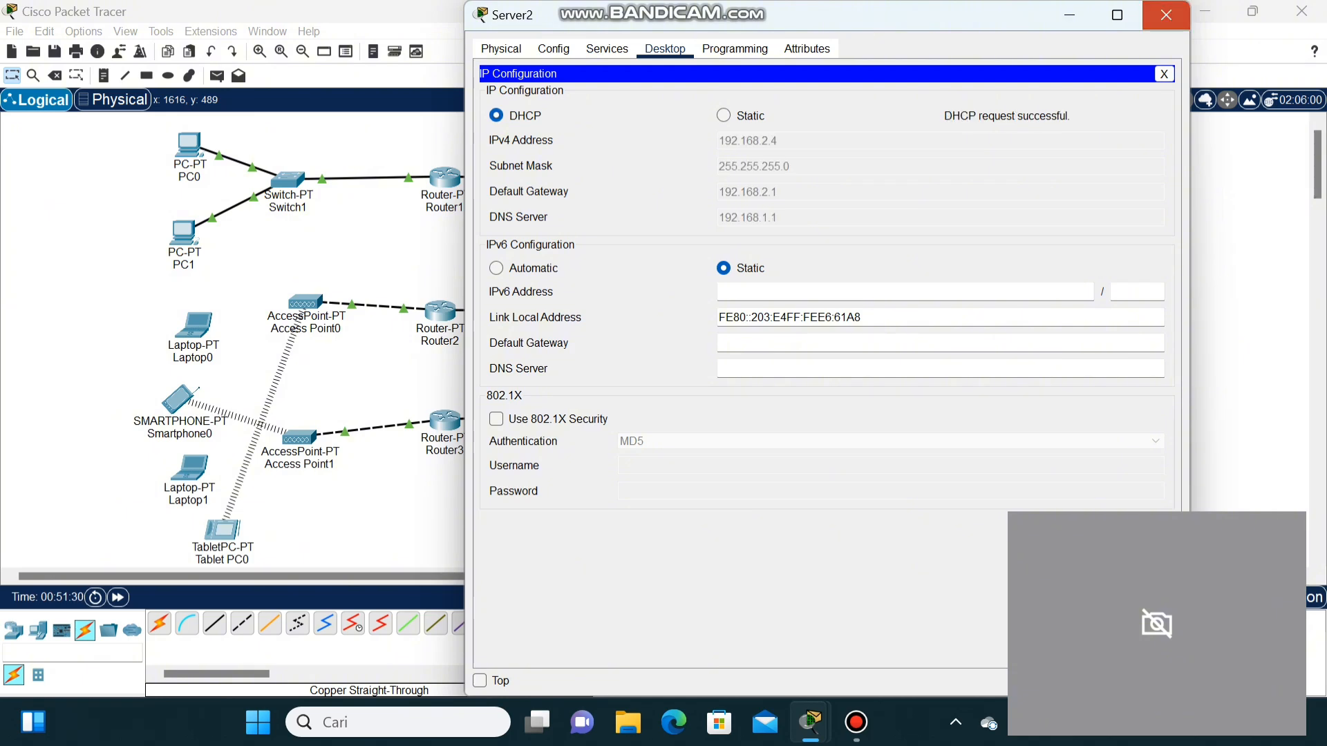
pyautogui.click(1166, 15)
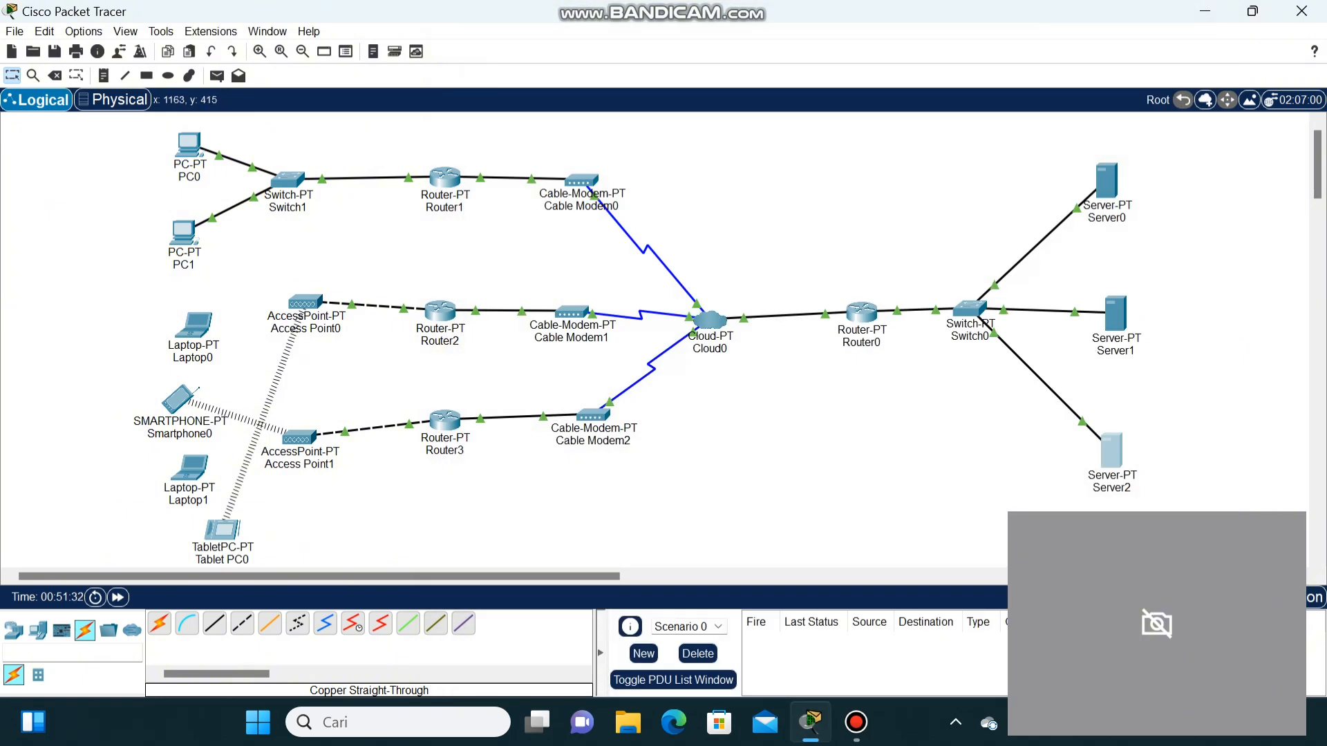
# - Set the provider network of Cloud0's Ethernet6 interface to Cable
pyautogui.click(709, 320)
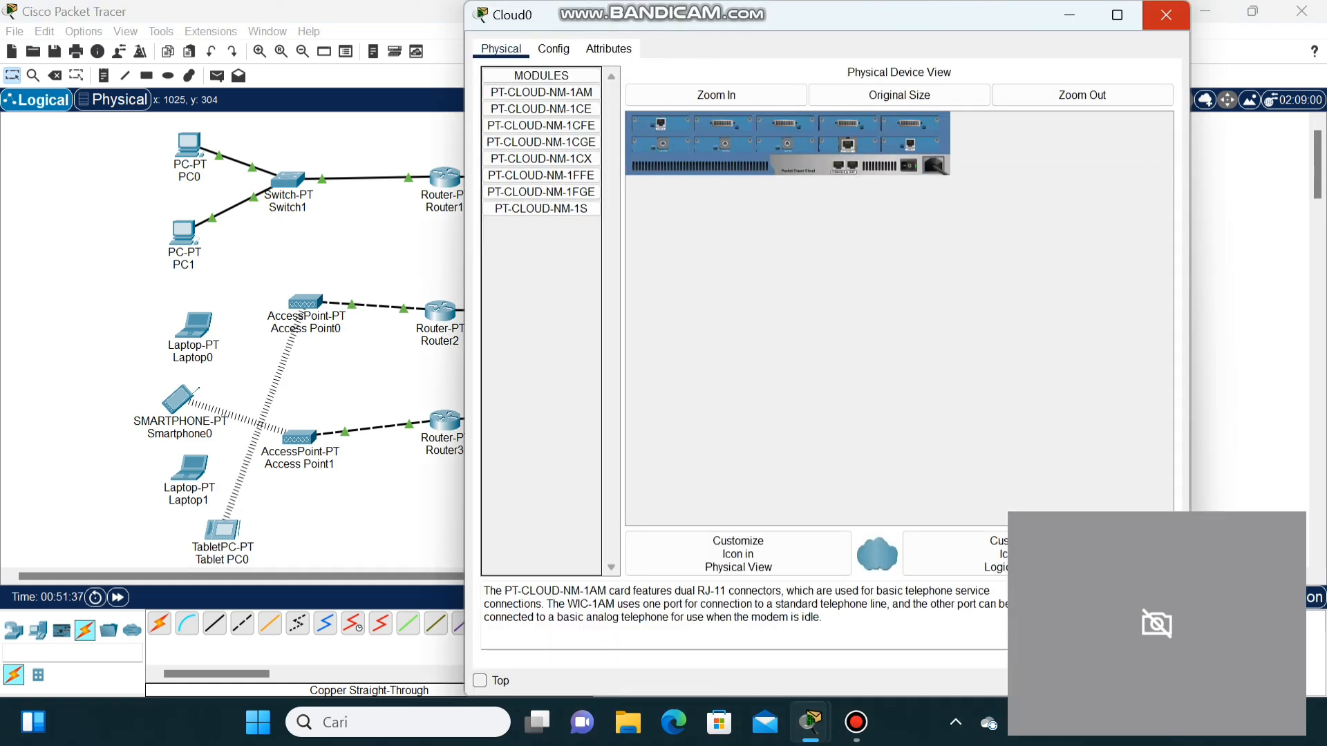
pyautogui.click(1167, 15)
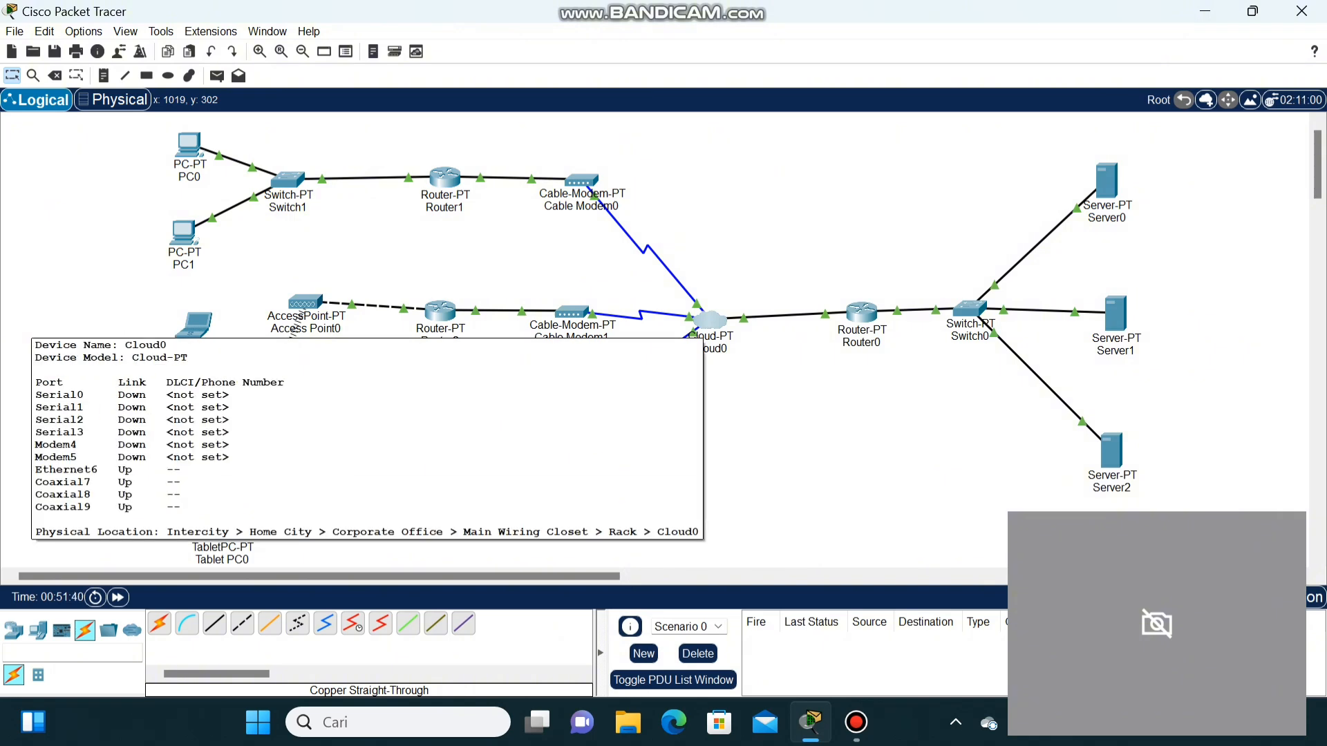
pyautogui.click(710, 320)
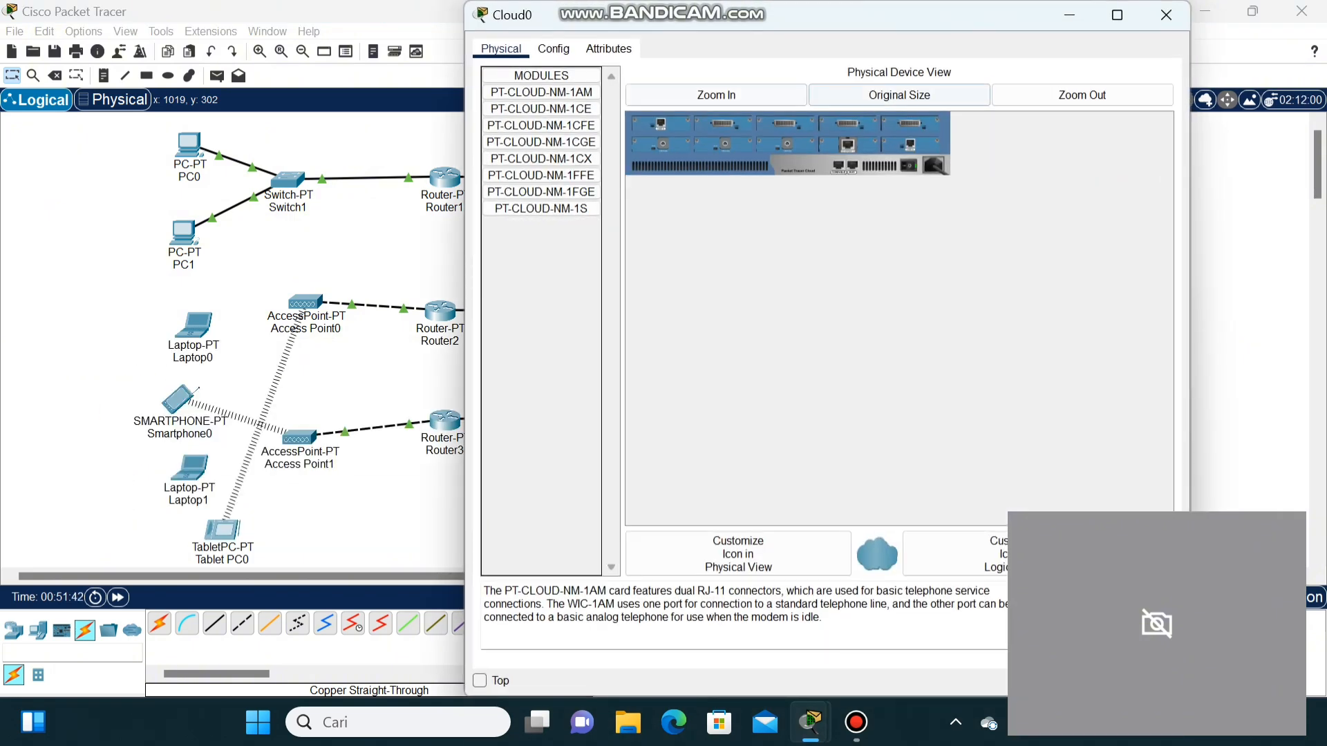
pyautogui.click(553, 48)
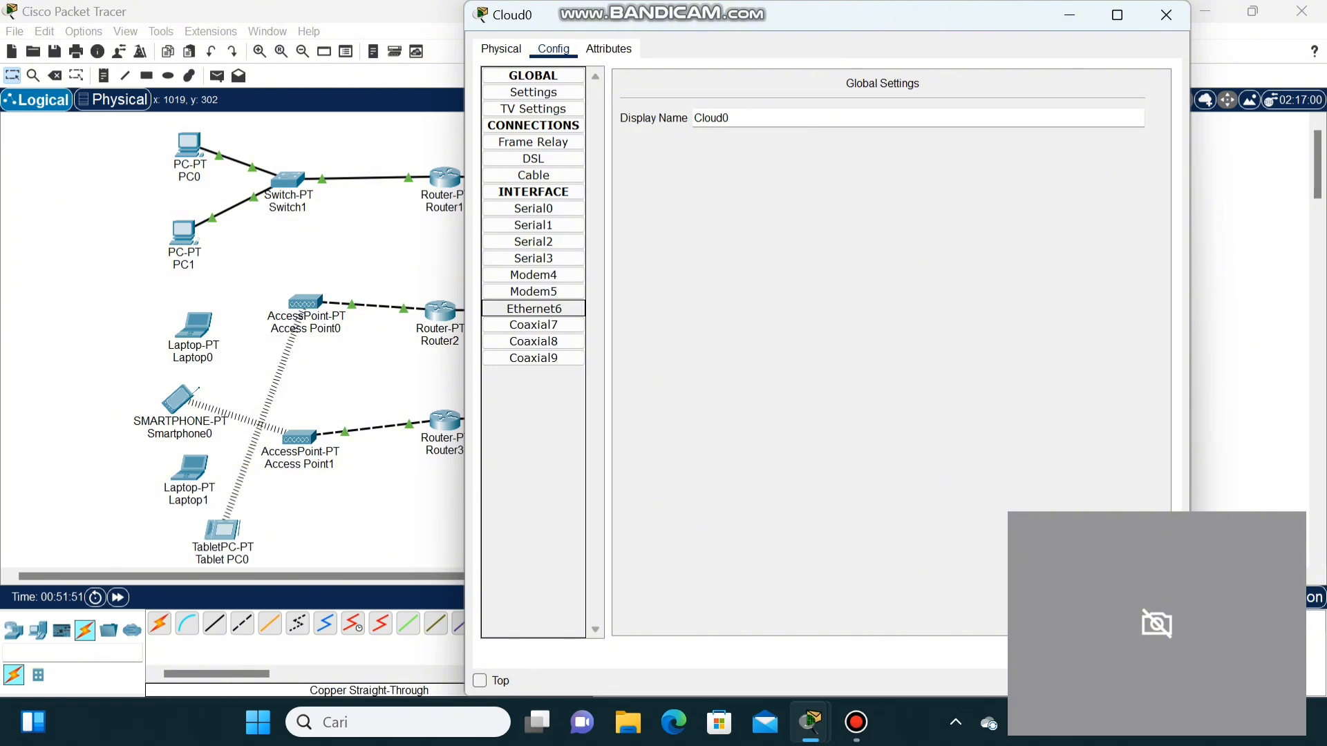
pyautogui.click(534, 309)
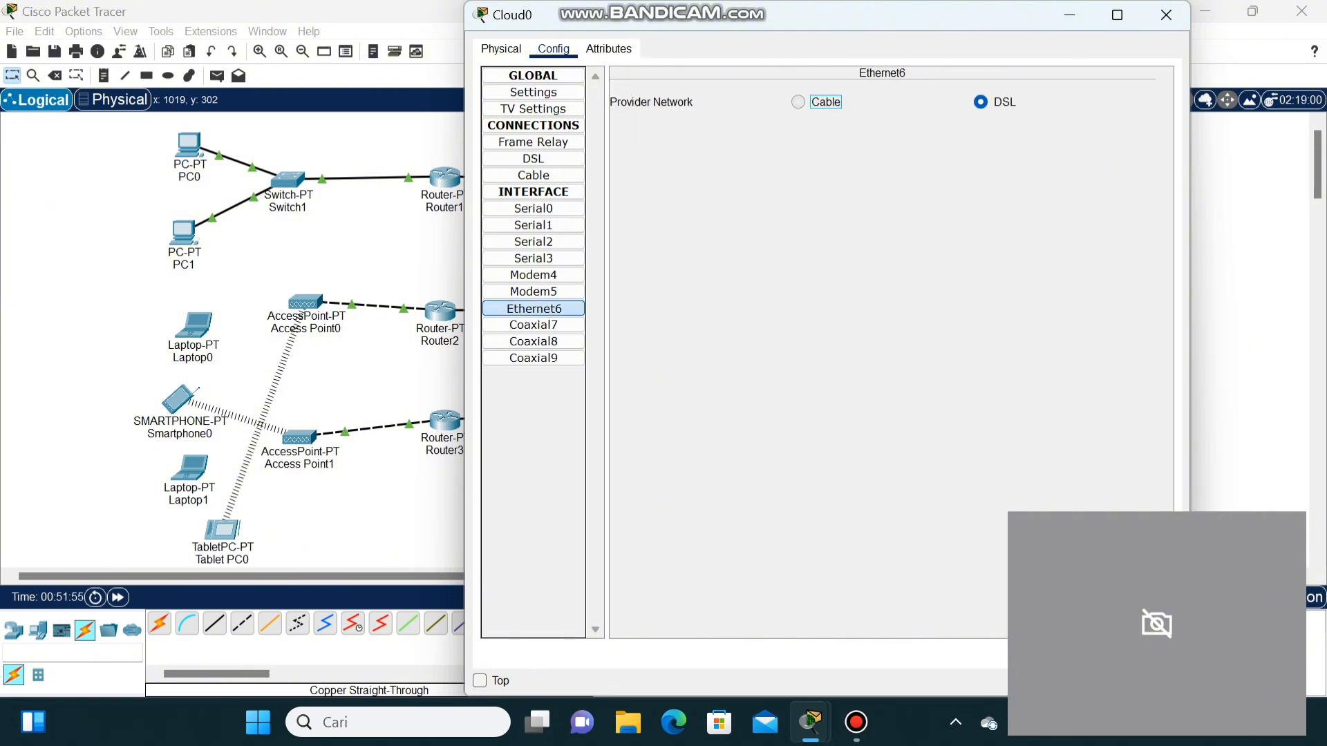
pyautogui.click(798, 101)
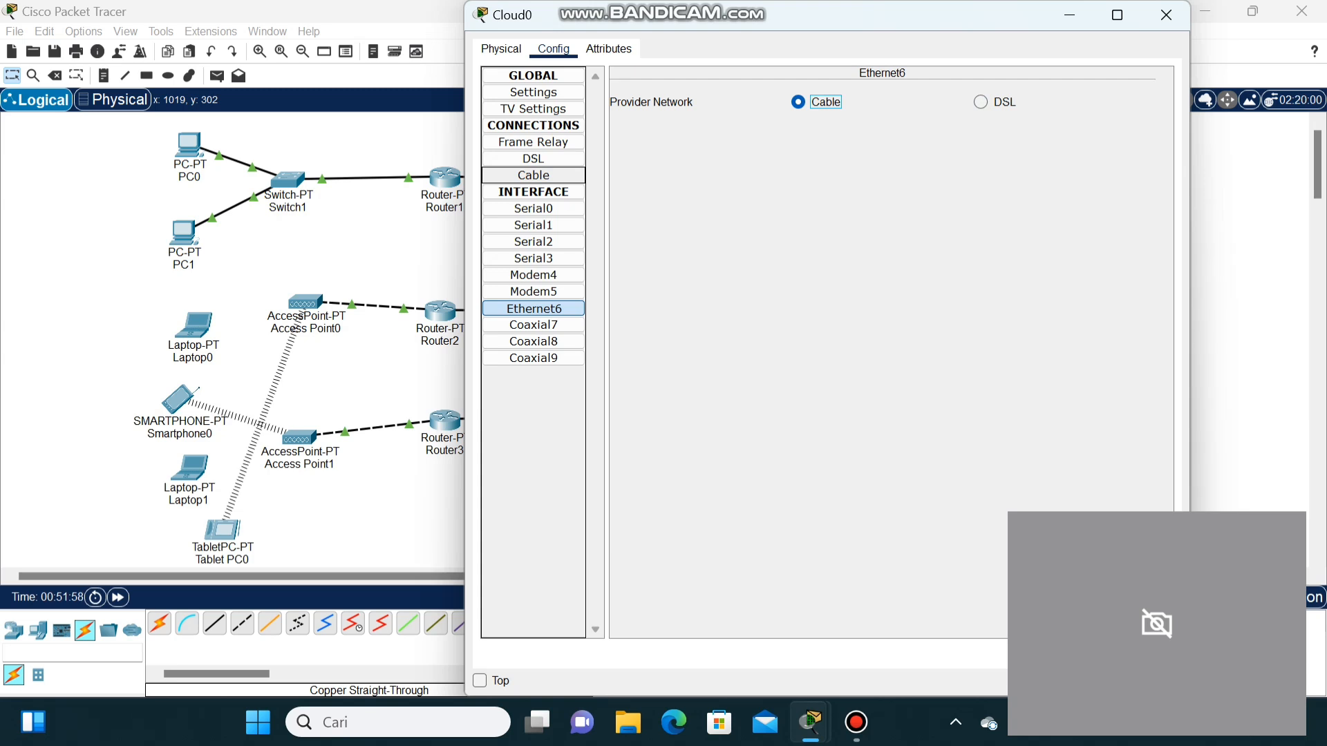
# - Add a cable connection from Coaxial7 to Ethernet6 in Cloud0
pyautogui.click(534, 175)
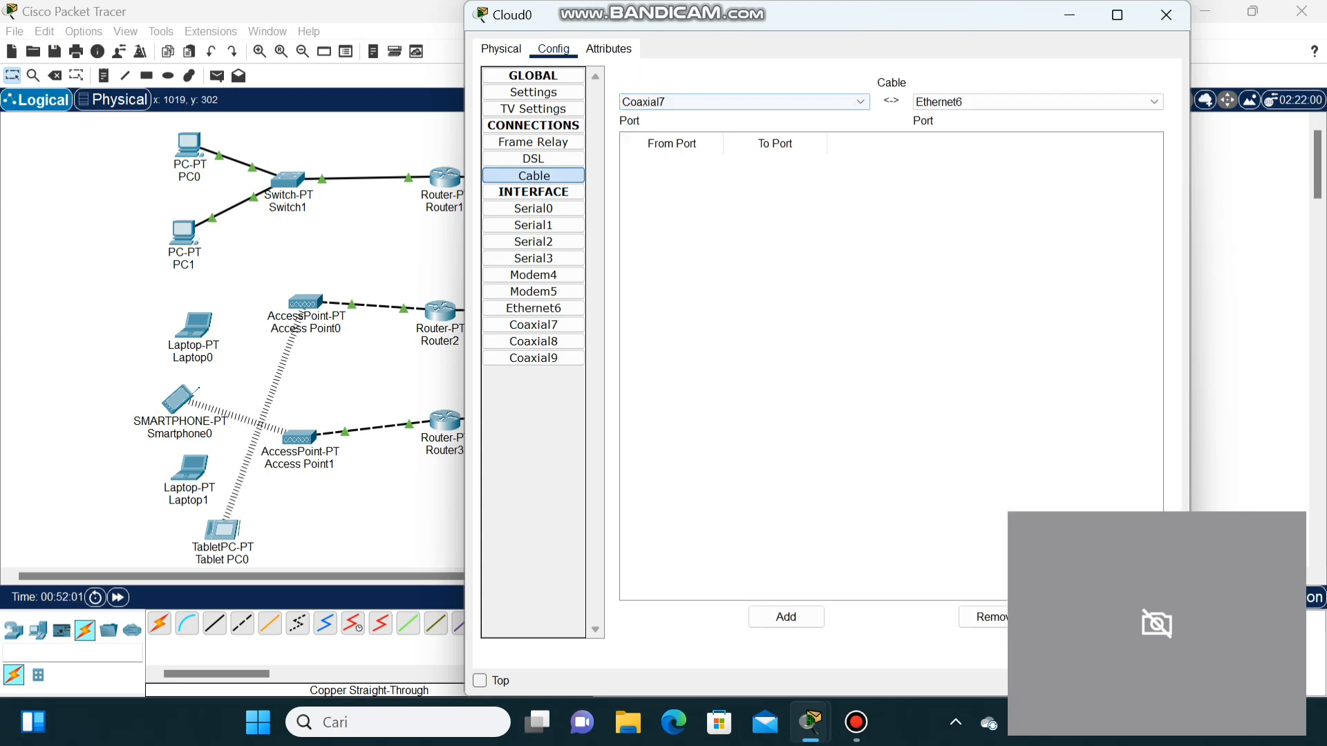
pyautogui.click(1037, 102)
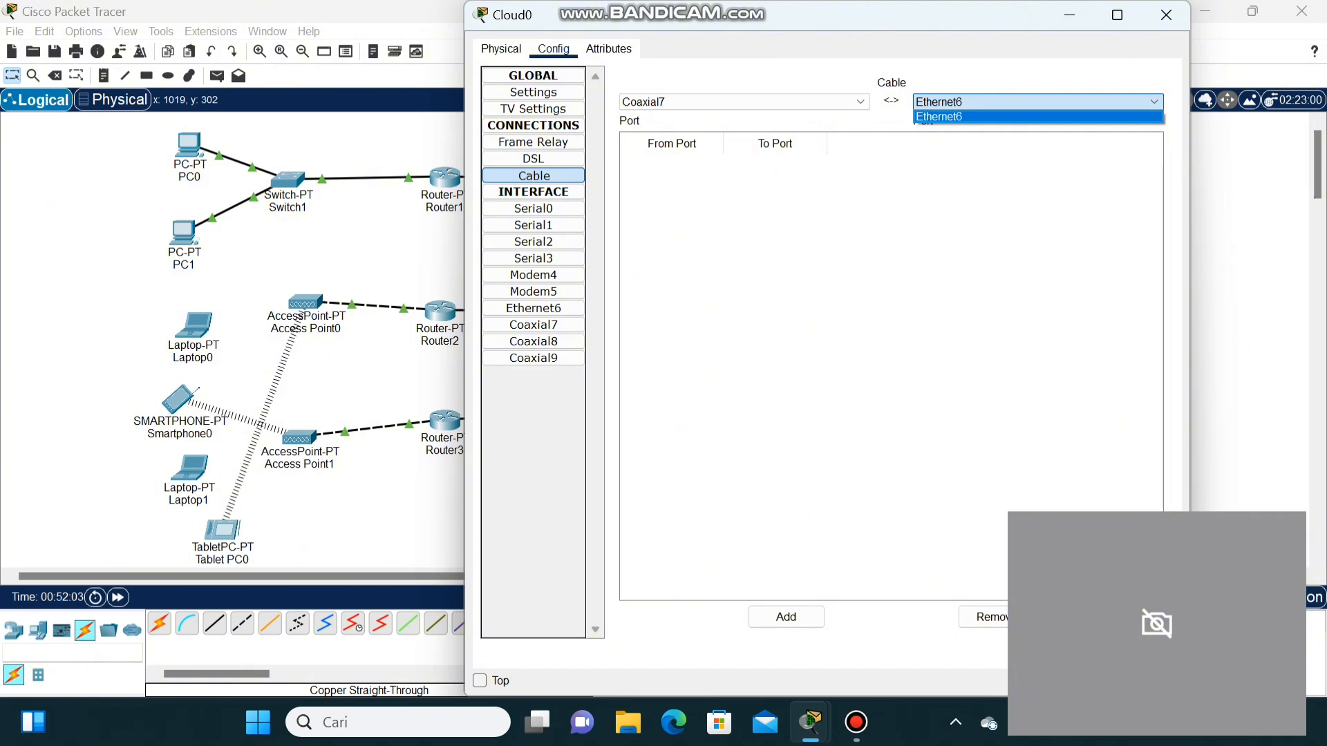
pyautogui.click(1037, 116)
pyautogui.click(786, 617)
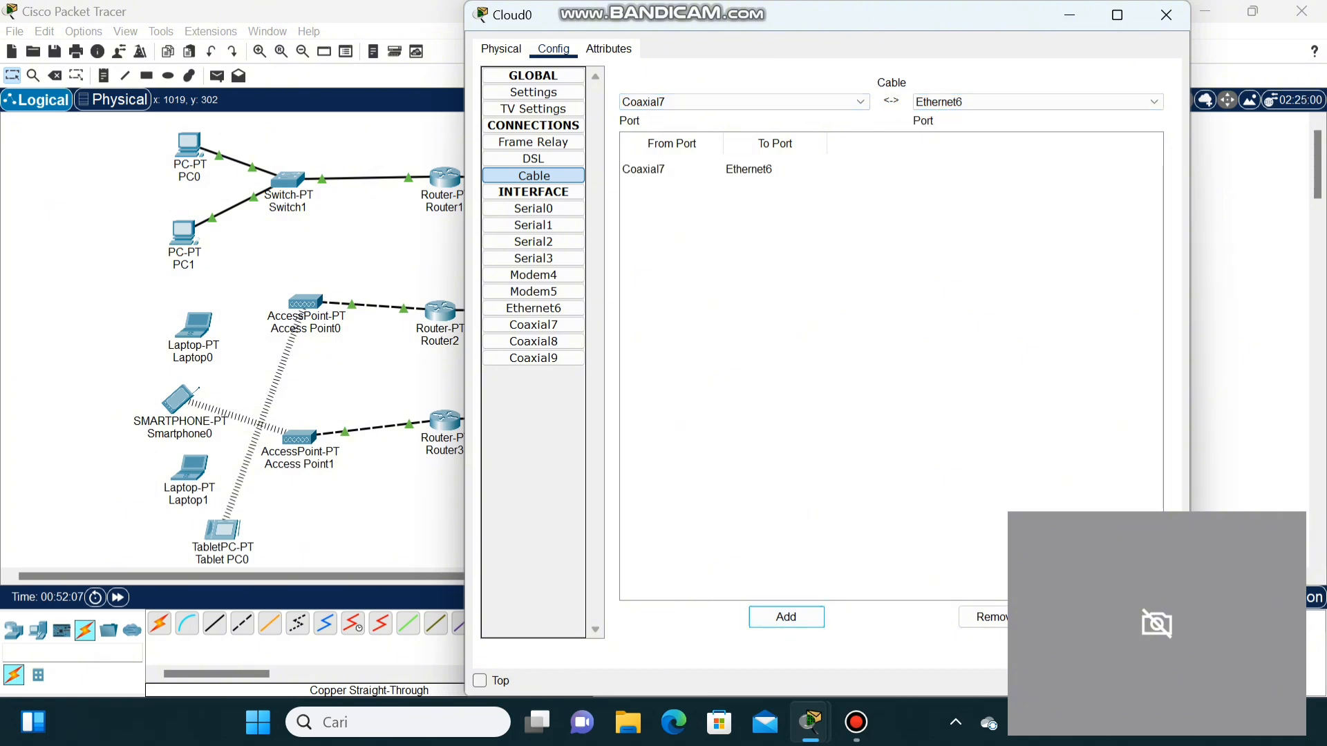
# - Add a cable connection from Coaxial8 to Ethernet6 in Cloud0
pyautogui.click(743, 101)
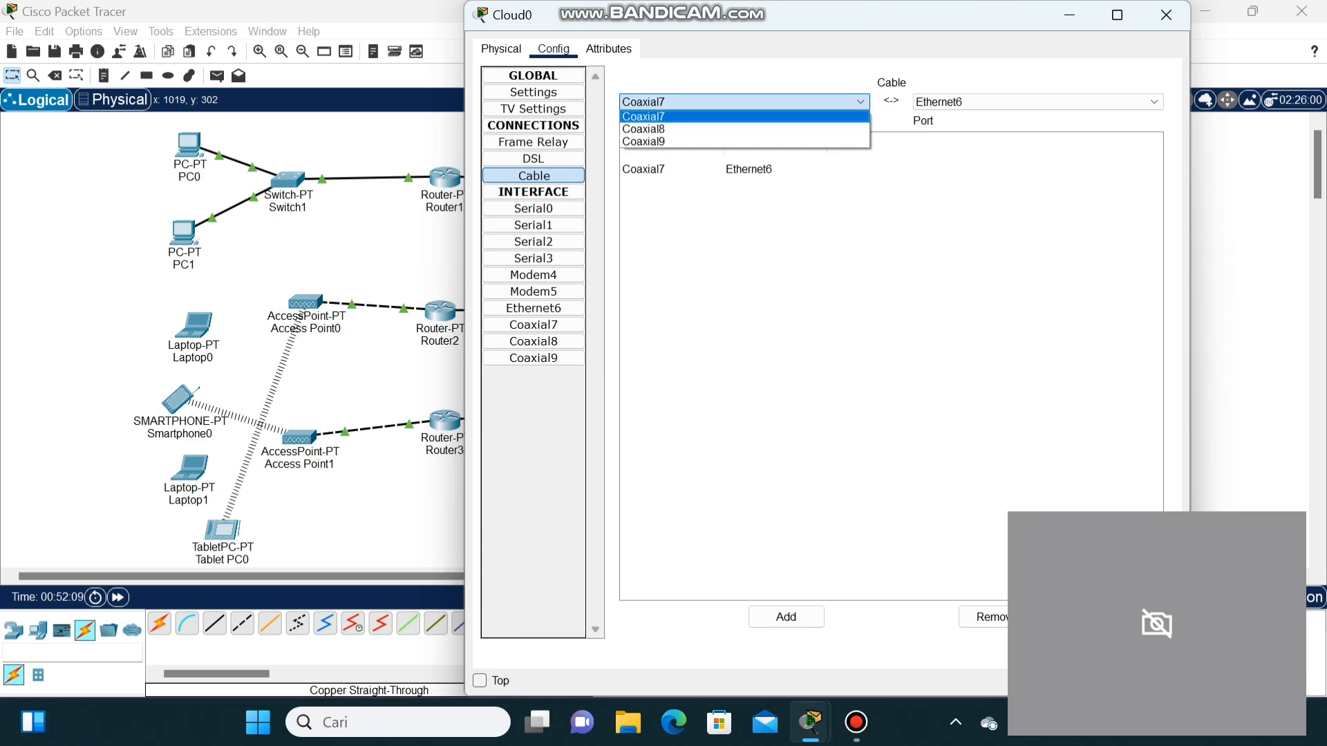
pyautogui.click(743, 116)
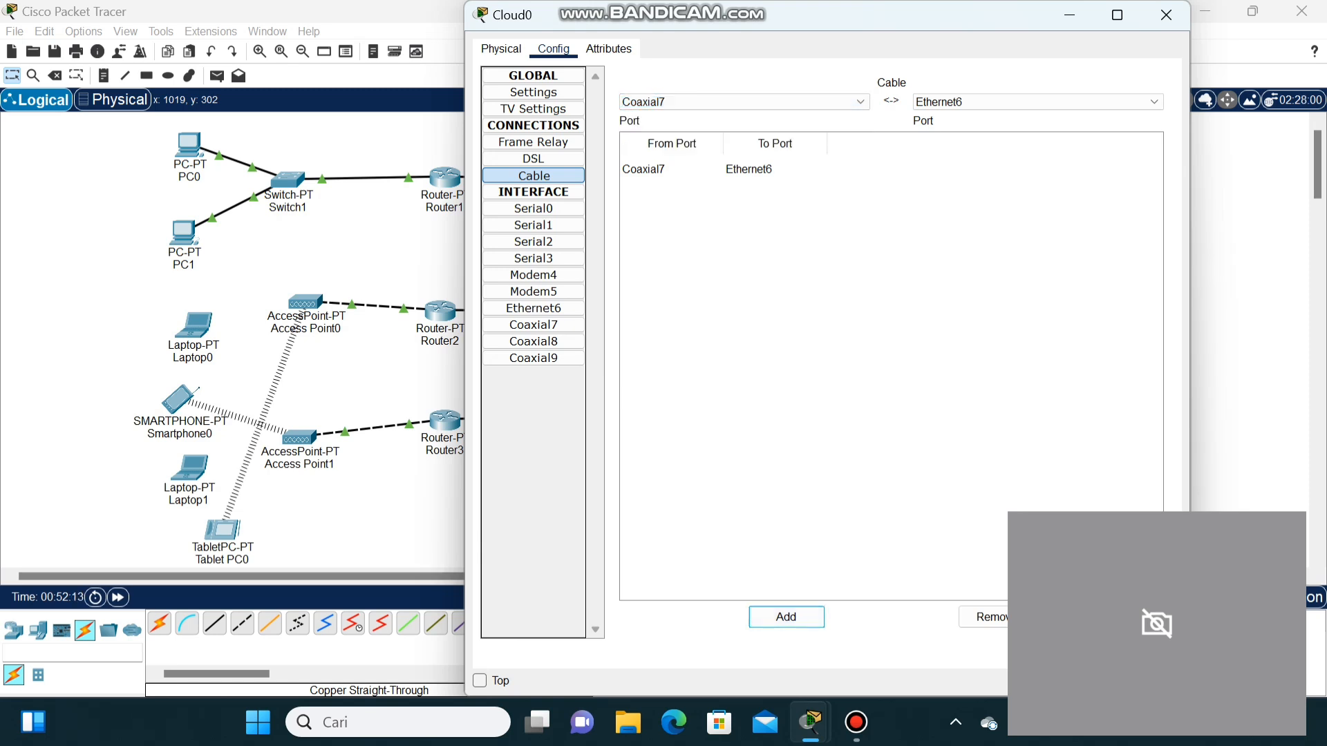
pyautogui.click(743, 101)
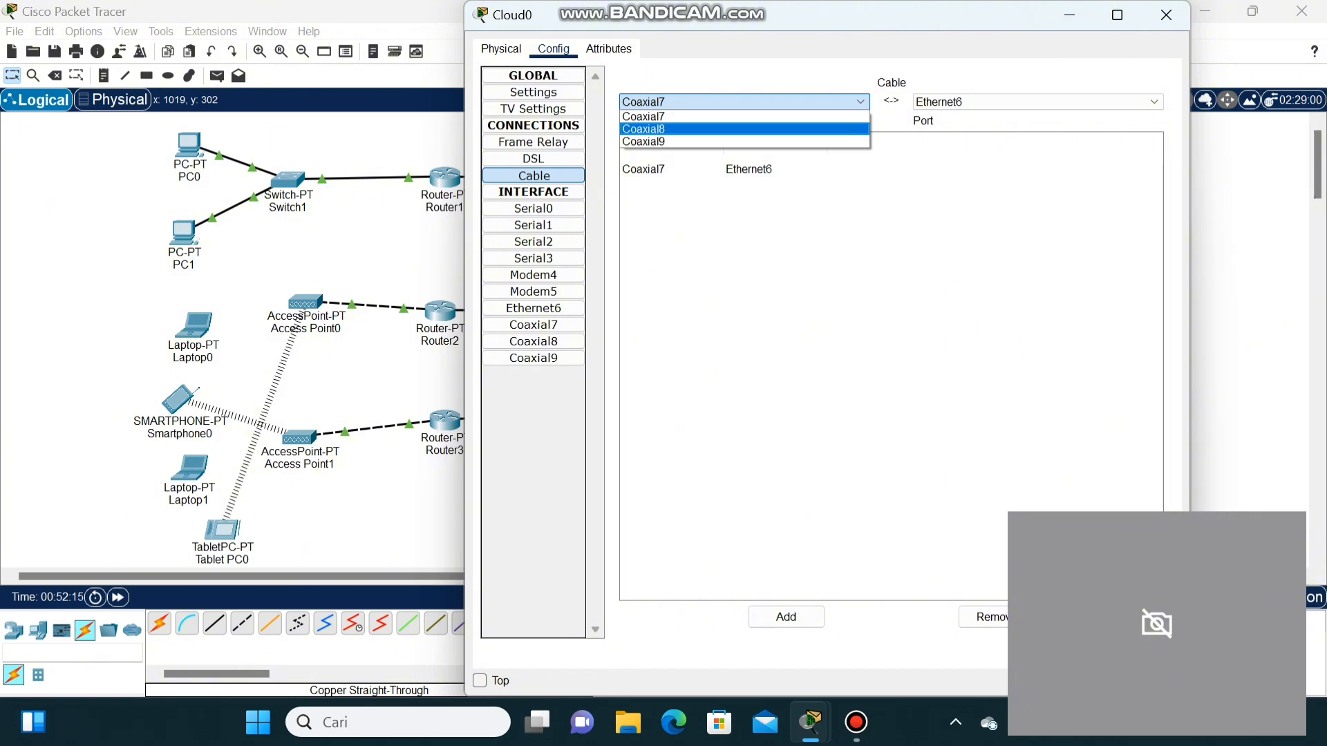
pyautogui.click(642, 128)
pyautogui.click(552, 48)
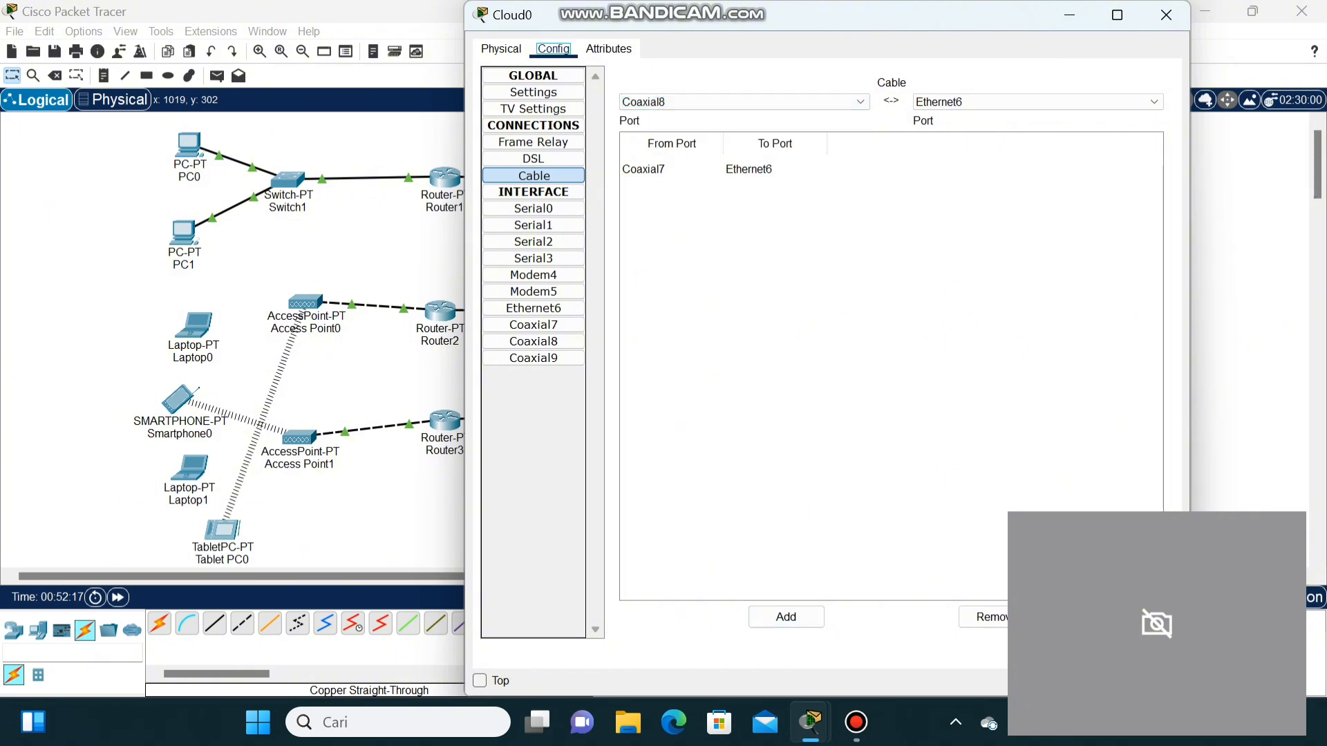
pyautogui.click(786, 616)
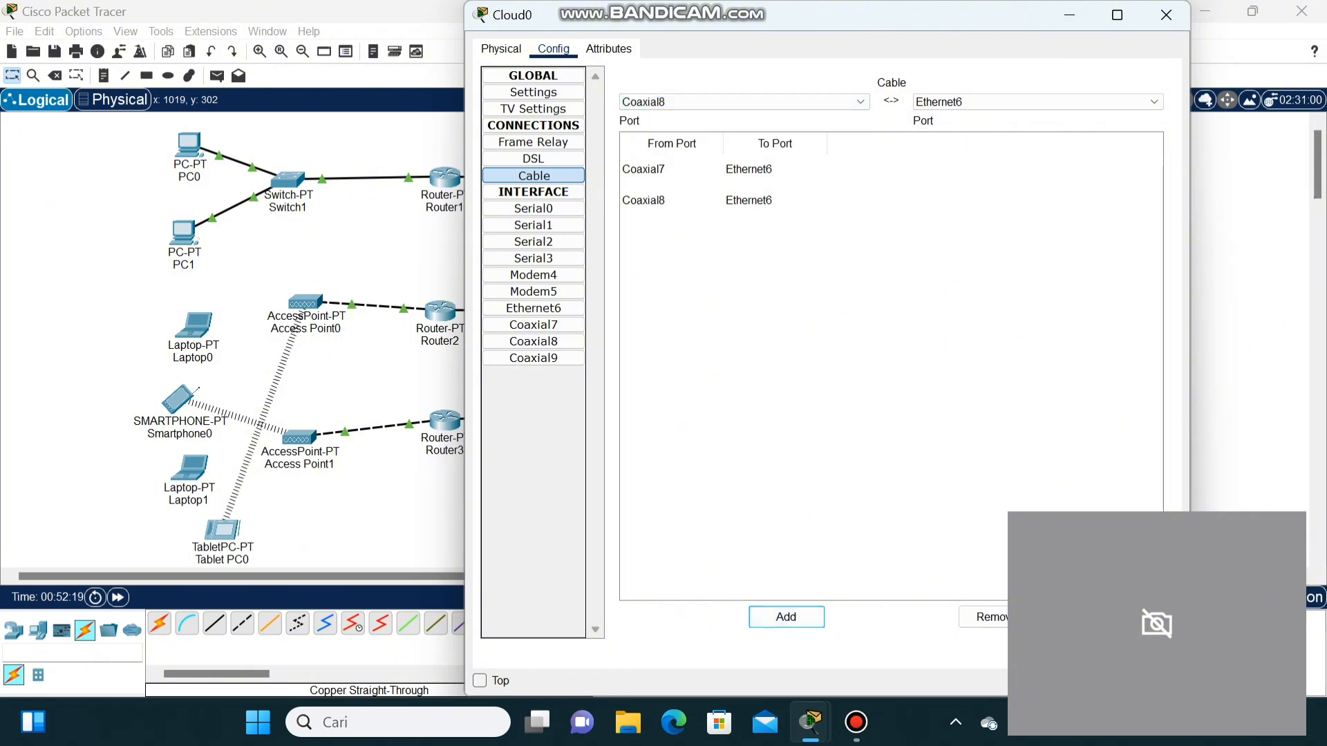
# - Add a cable connection from Coaxial9 to Ethernet6 in Cloud0 and close its window
pyautogui.click(743, 102)
pyautogui.click(643, 139)
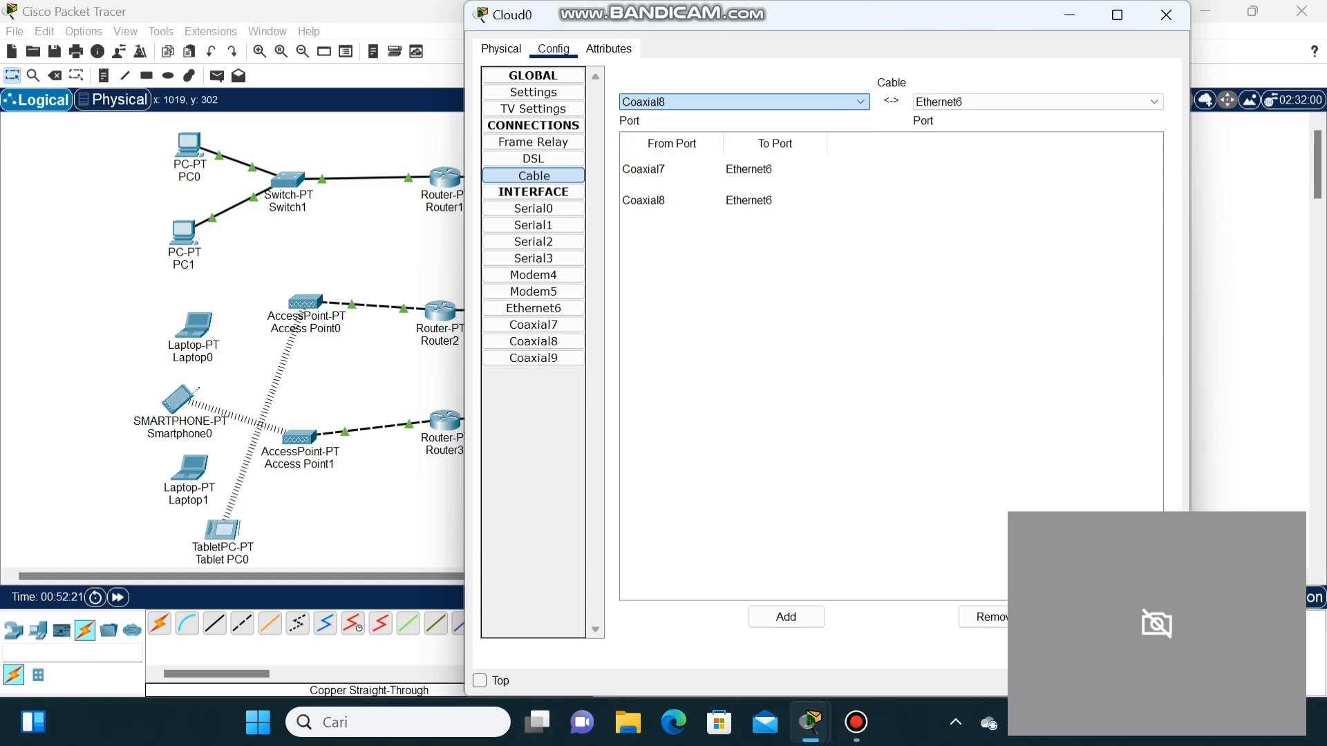
pyautogui.click(786, 616)
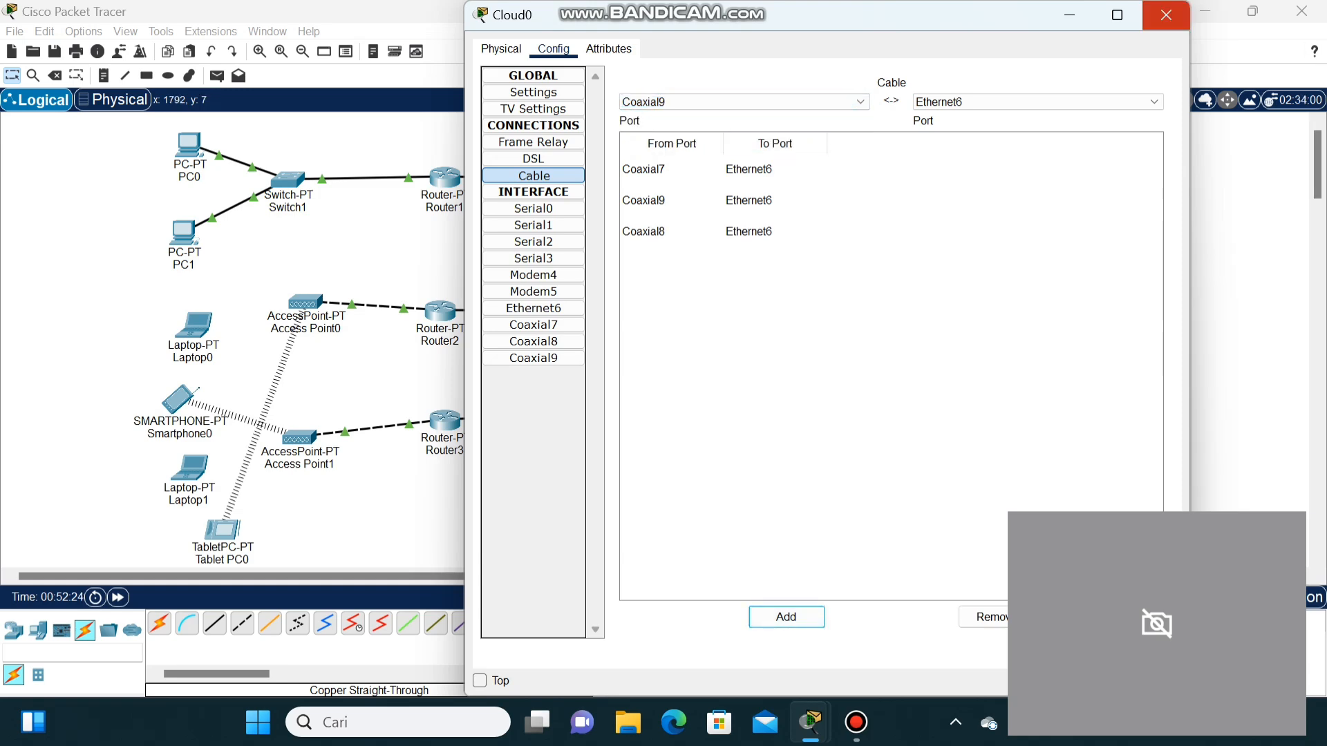
pyautogui.click(1166, 14)
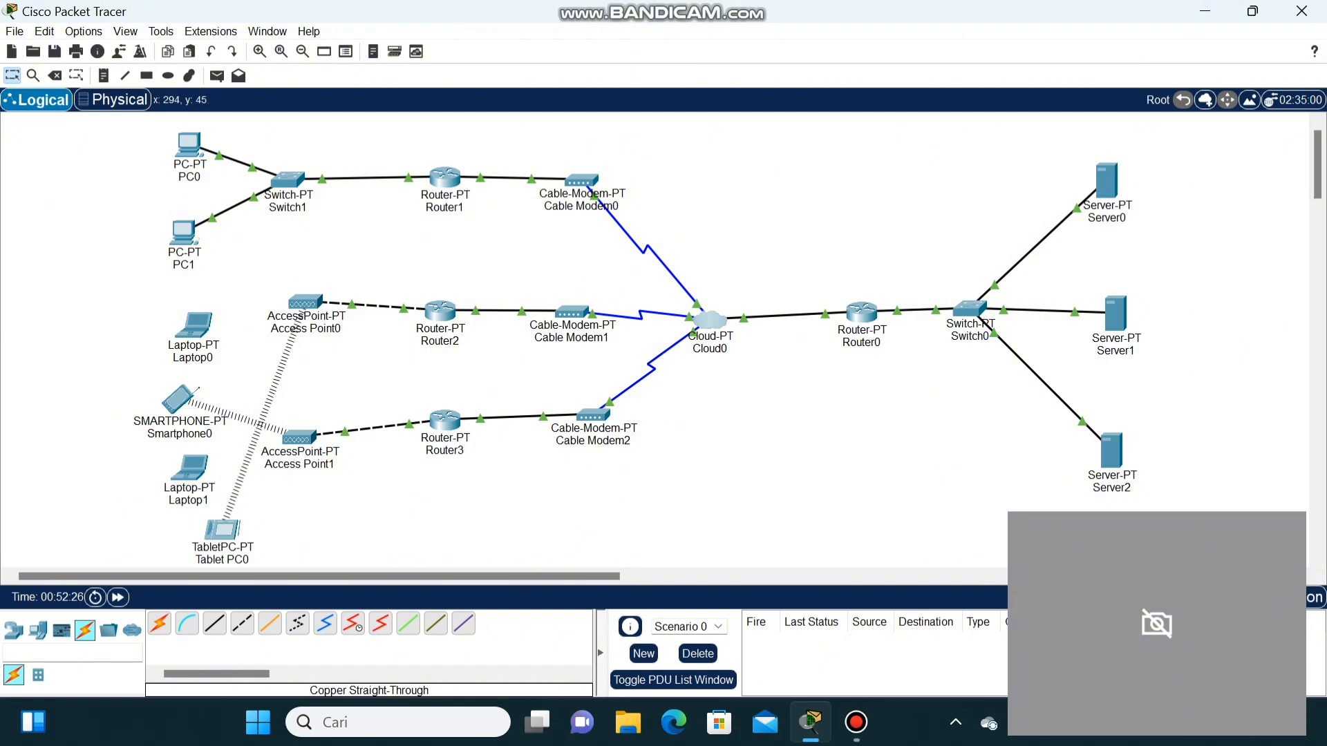
# - Check the IPv4 settings in PC0's IP configuration and close its window
pyautogui.click(189, 143)
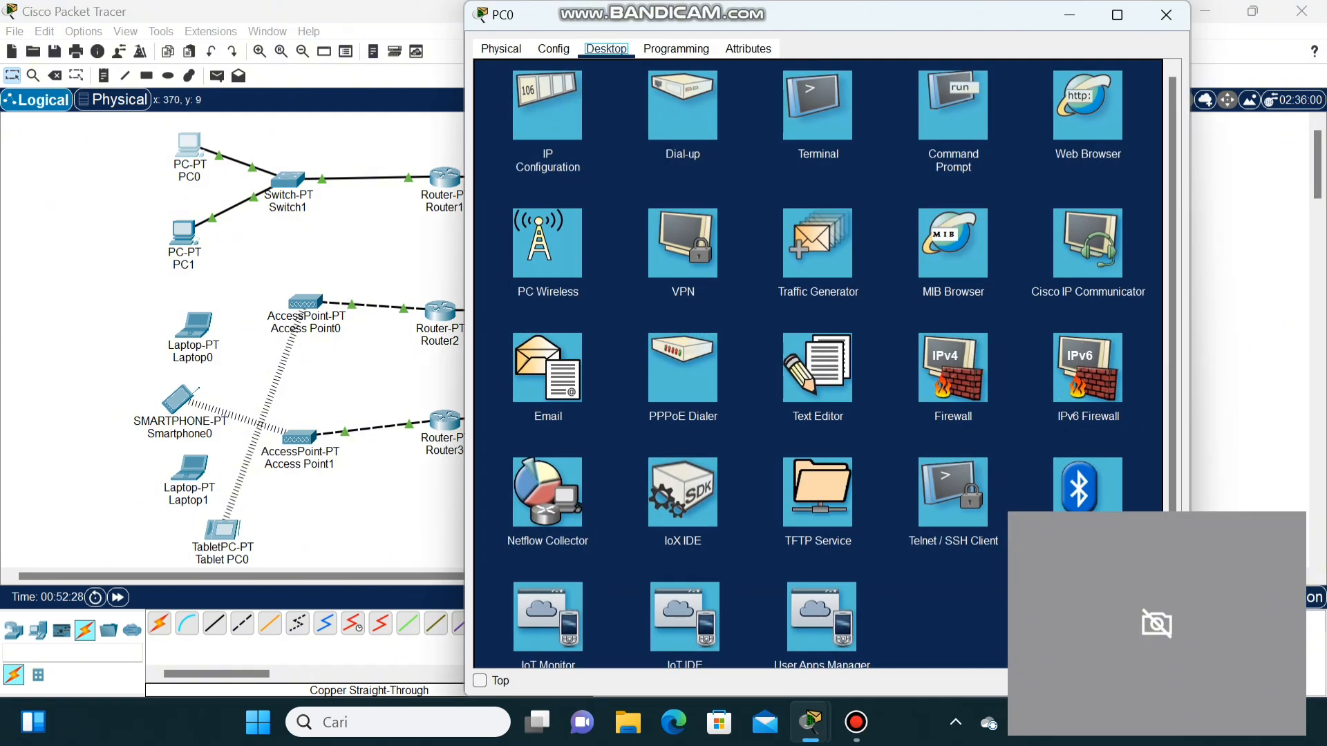
pyautogui.click(547, 105)
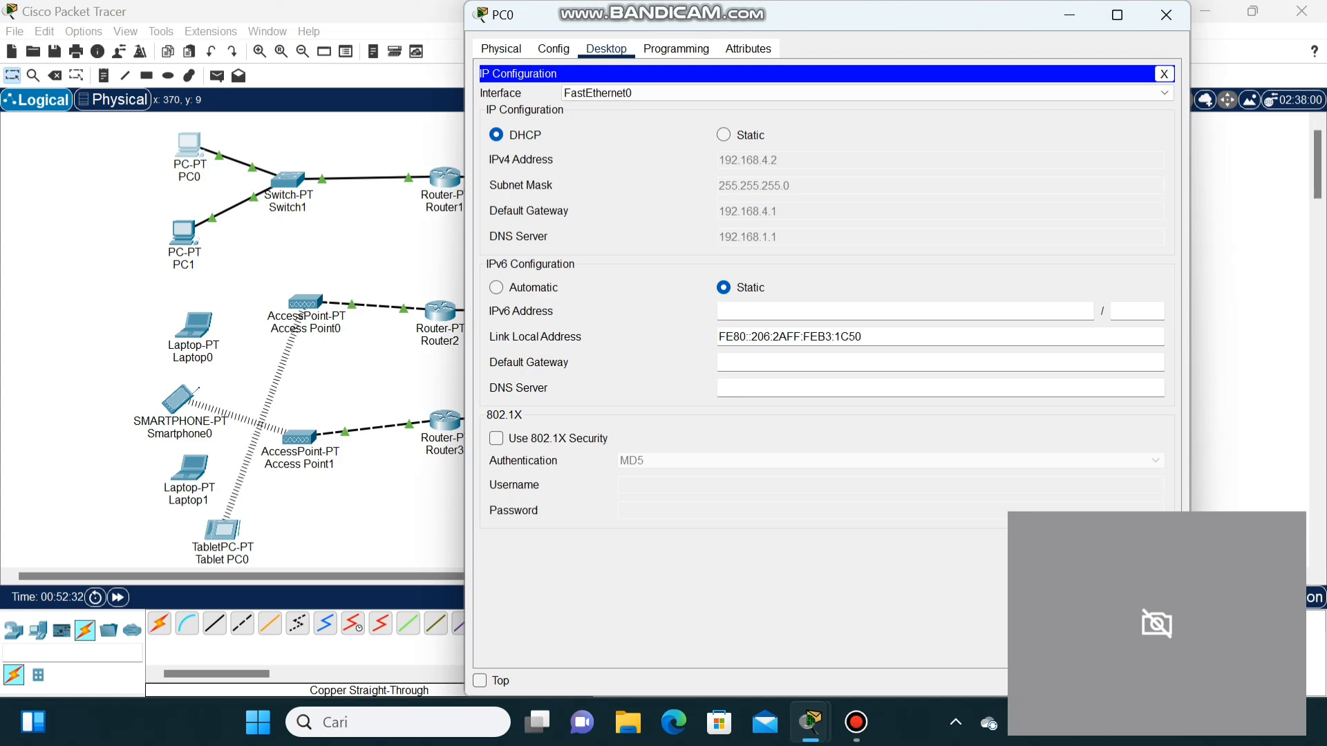
pyautogui.click(1166, 14)
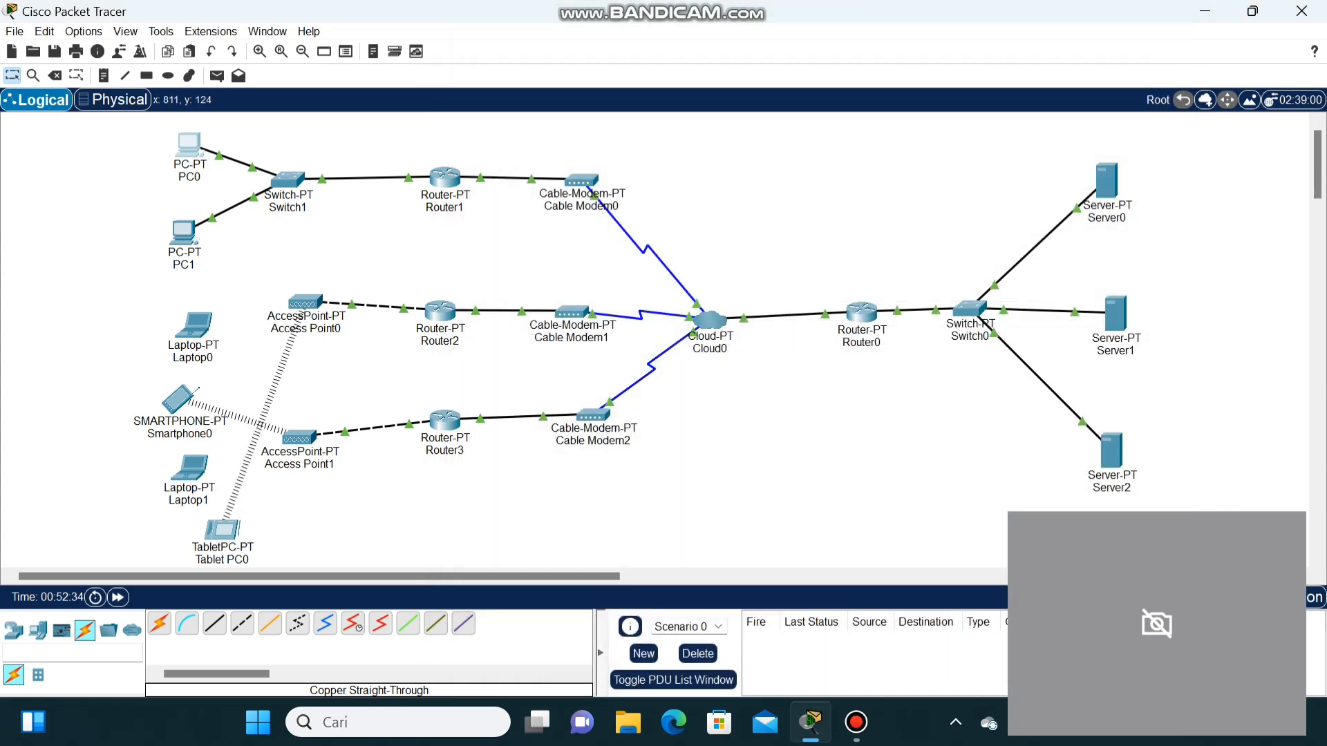
# - Switch PC1's IPv4 configuration from static to DHCP and close its window
pyautogui.click(183, 234)
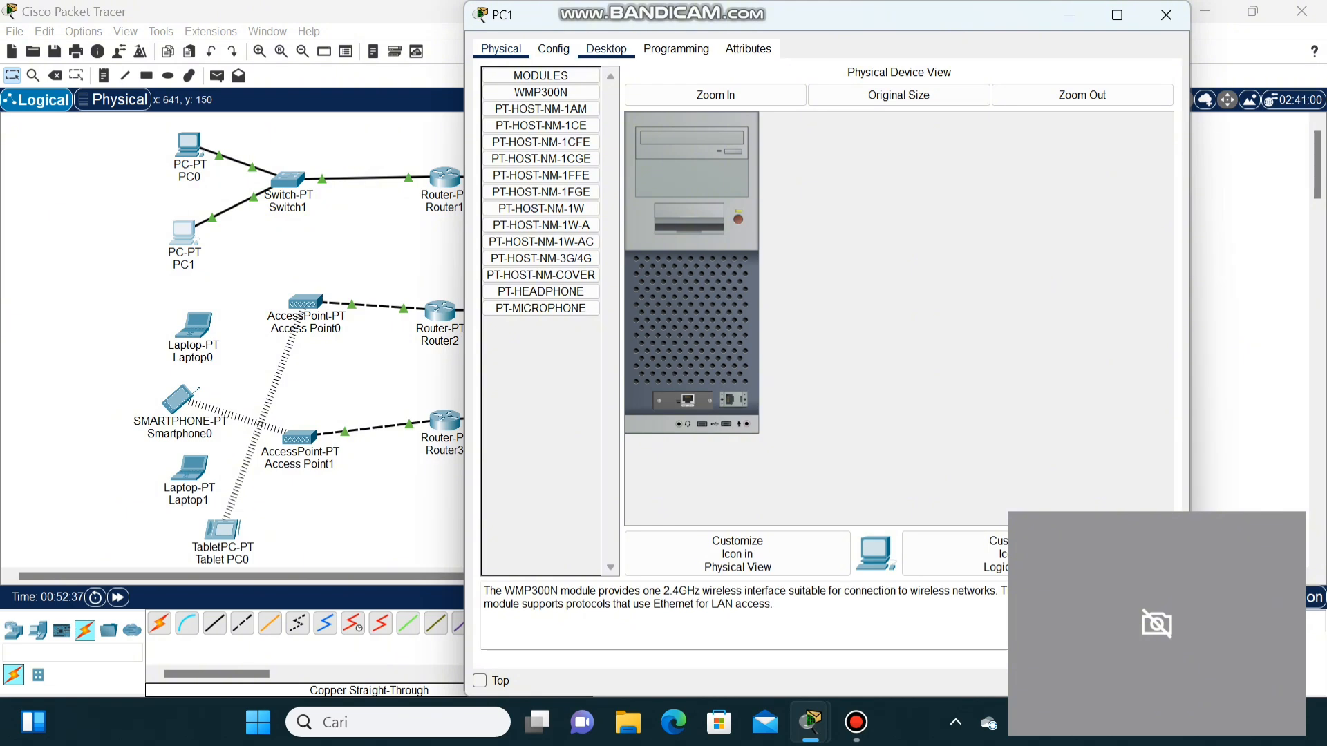
pyautogui.click(606, 49)
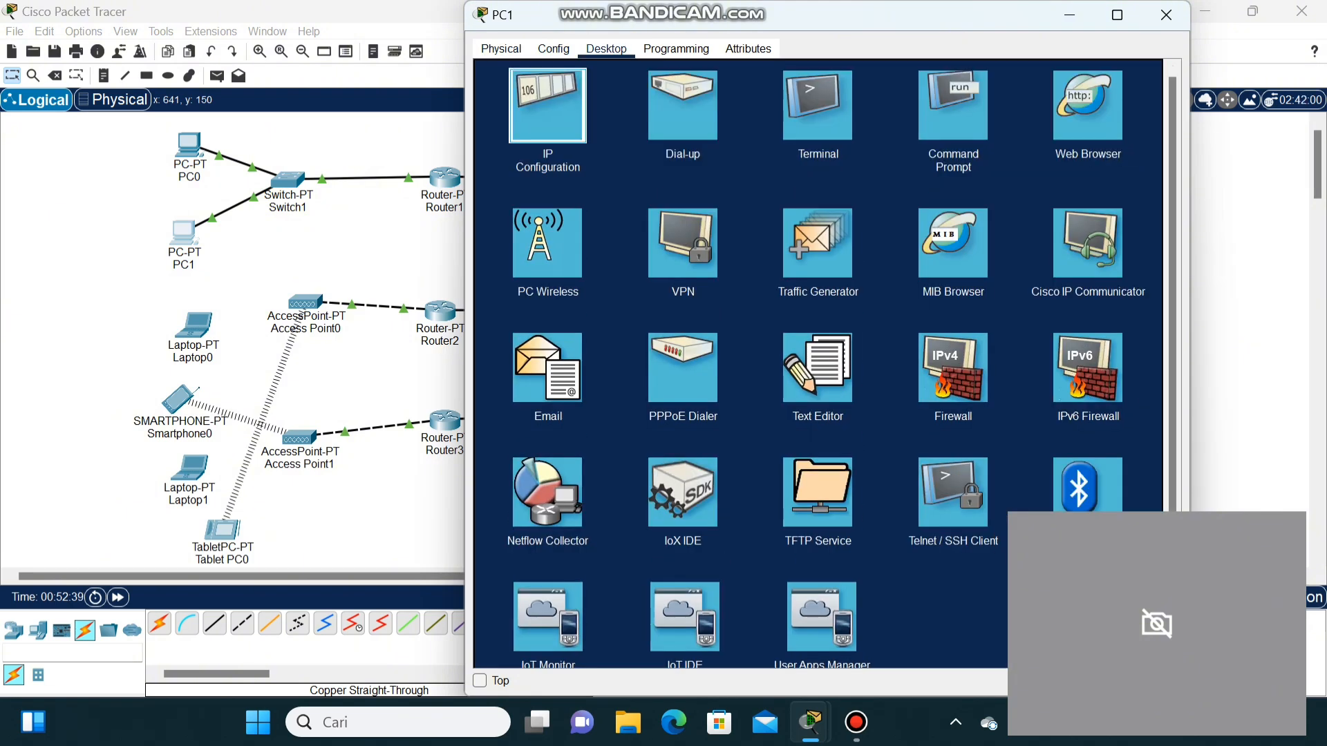
pyautogui.click(547, 105)
pyautogui.click(496, 135)
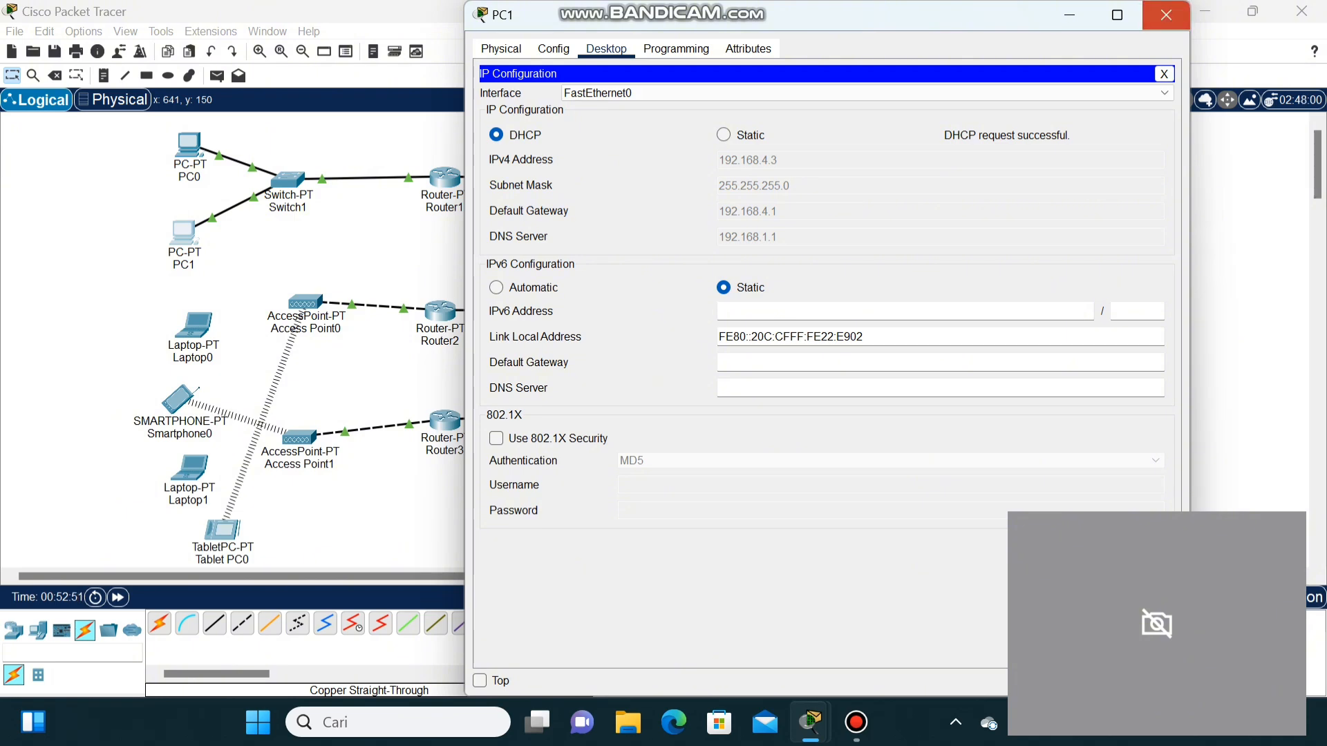
pyautogui.click(1166, 14)
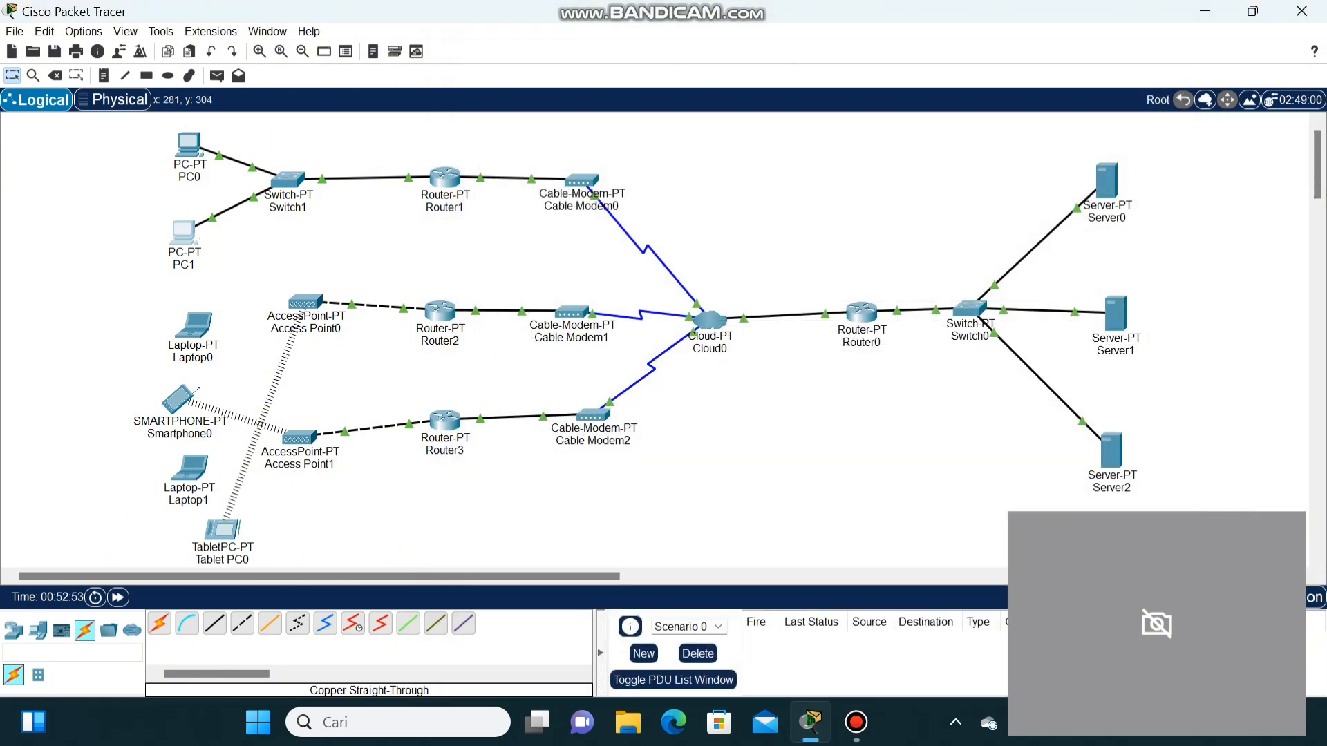
# - Replace Laptop0's Ethernet module with the WPC300N wireless module and close its window
pyautogui.click(194, 323)
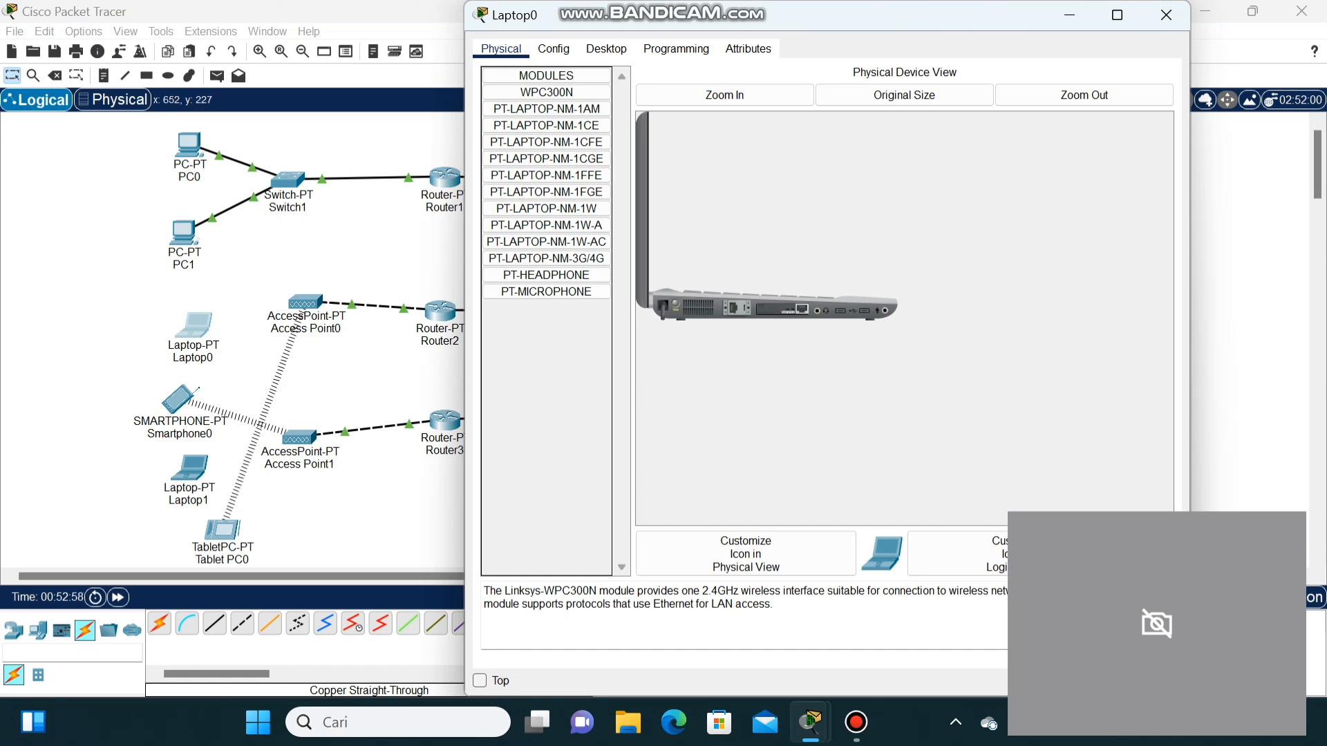
pyautogui.moveTo(546, 428); pyautogui.dragTo(546, 428)
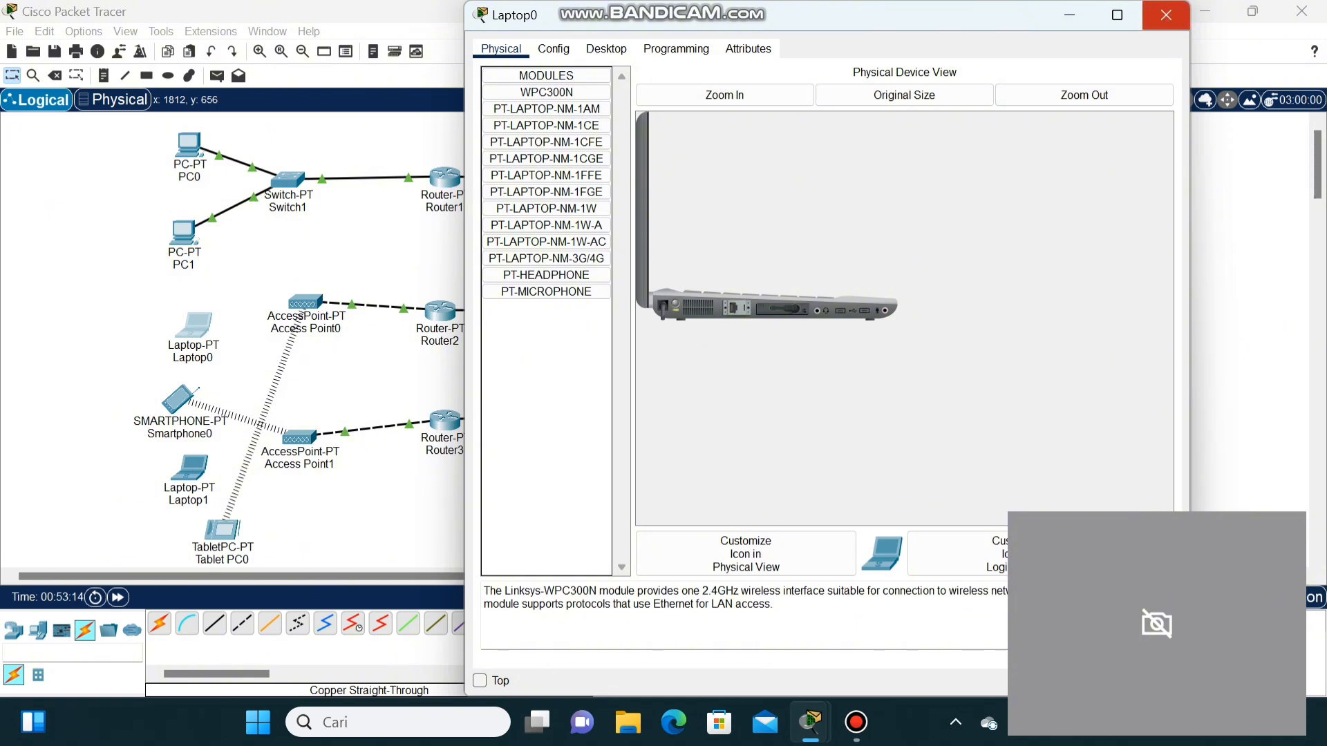
pyautogui.click(1165, 14)
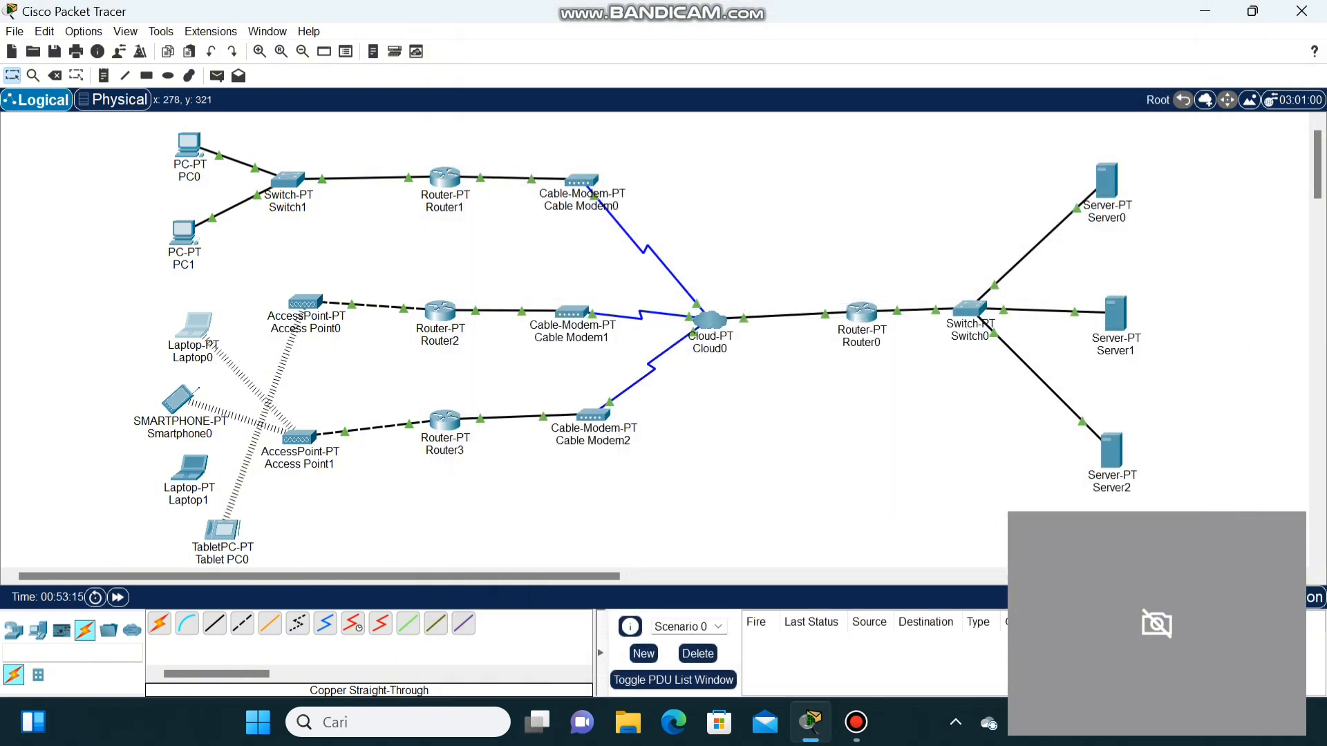
# - Check the DHCP-assigned IPv4 settings of Laptop0's Wireless0 interface in its IP configuration
pyautogui.click(192, 334)
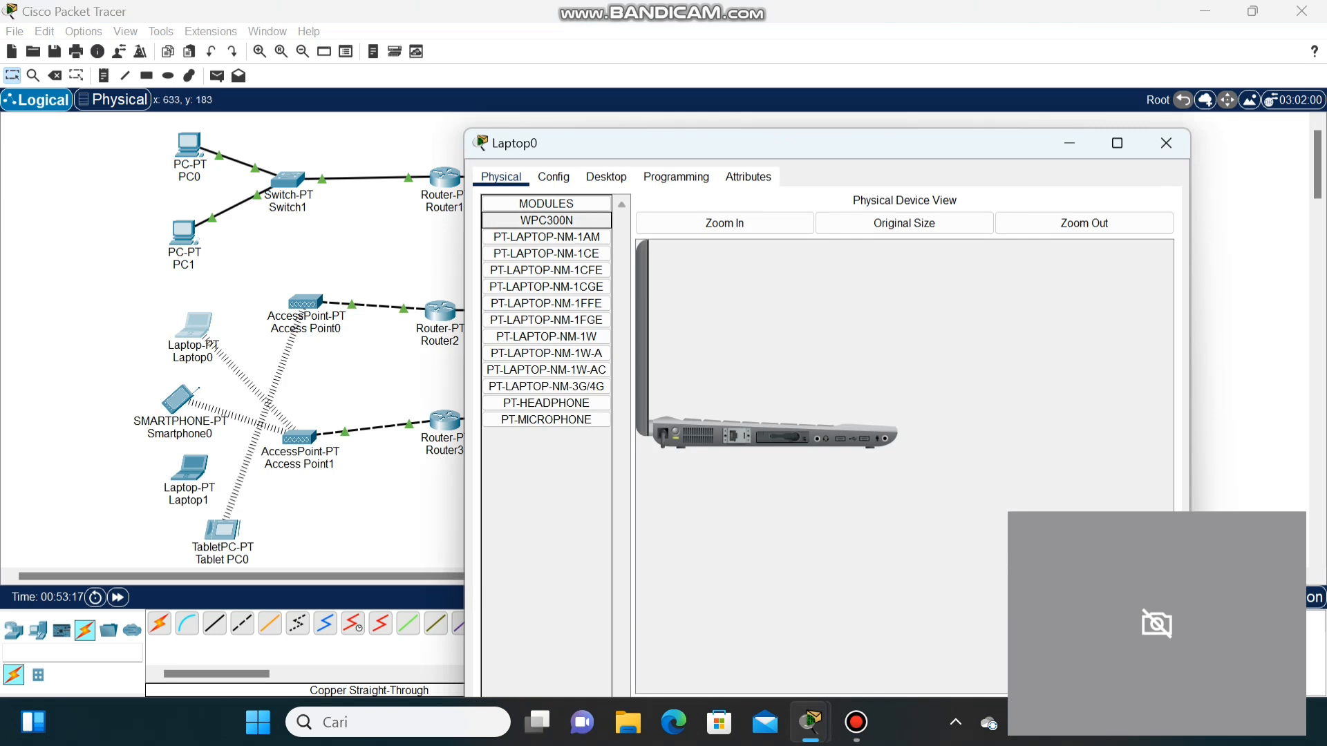
pyautogui.click(606, 177)
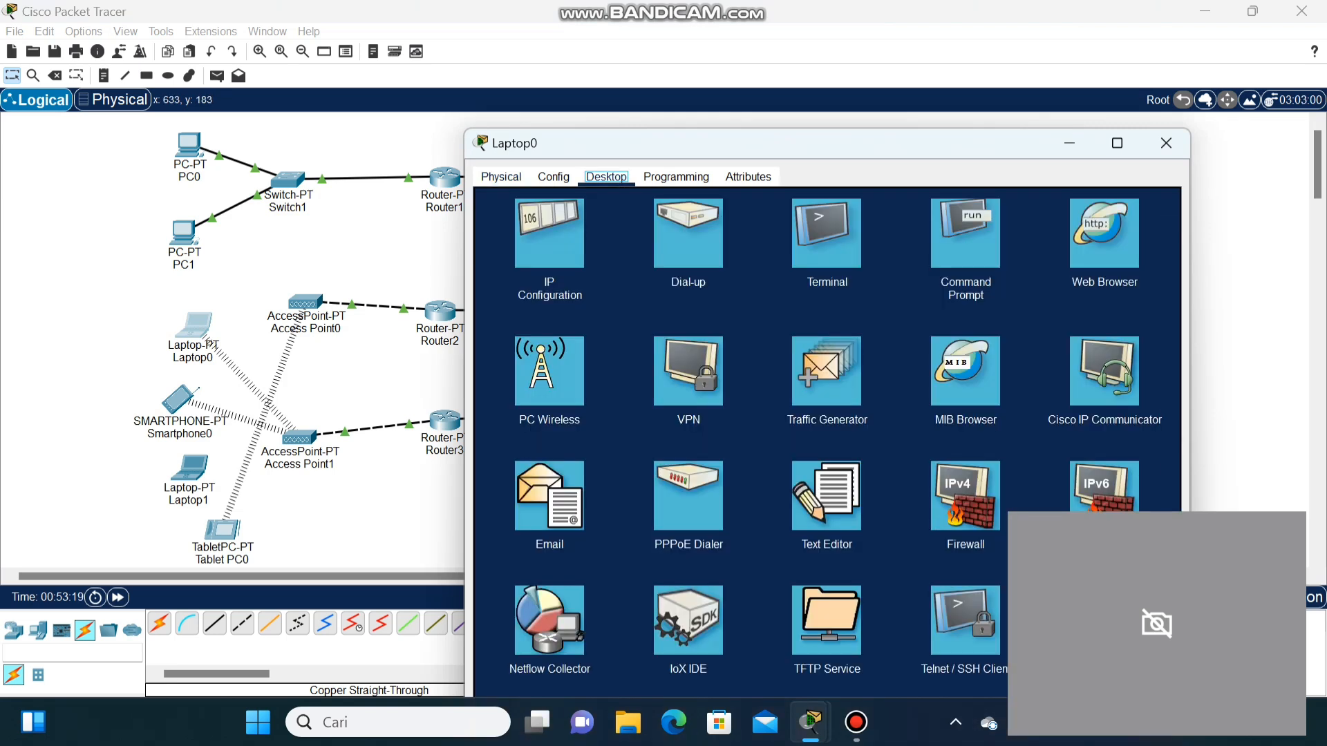
pyautogui.click(548, 235)
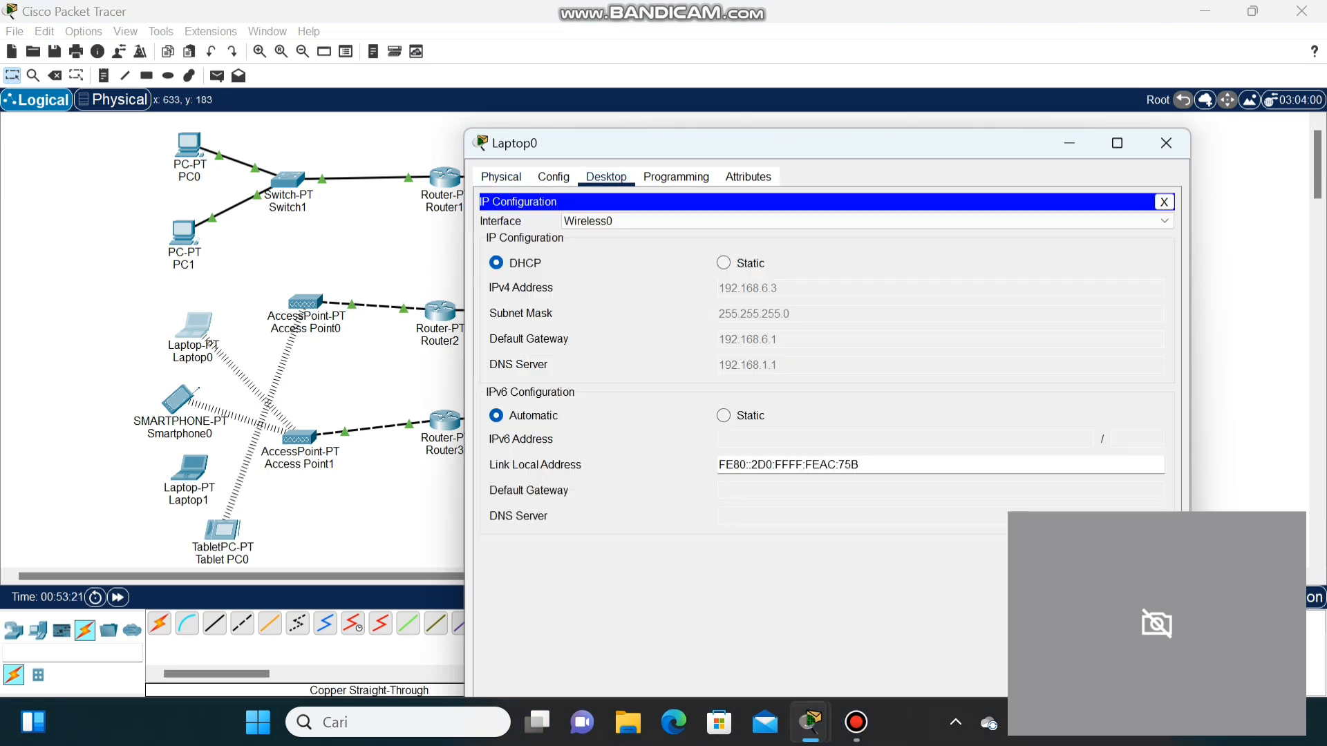
# - Switch the IPv4 configuration of Laptop0's Wireless0 interface to static and close its window
pyautogui.click(723, 262)
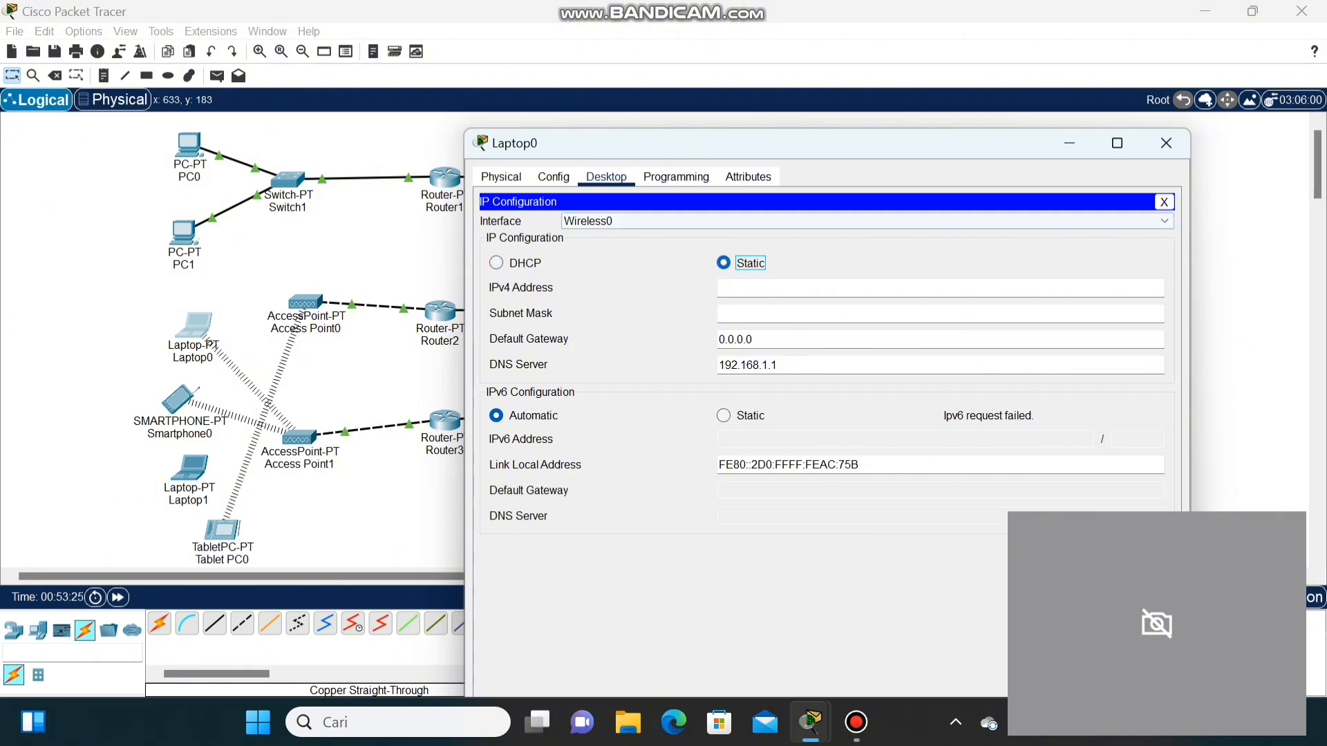
pyautogui.click(1166, 143)
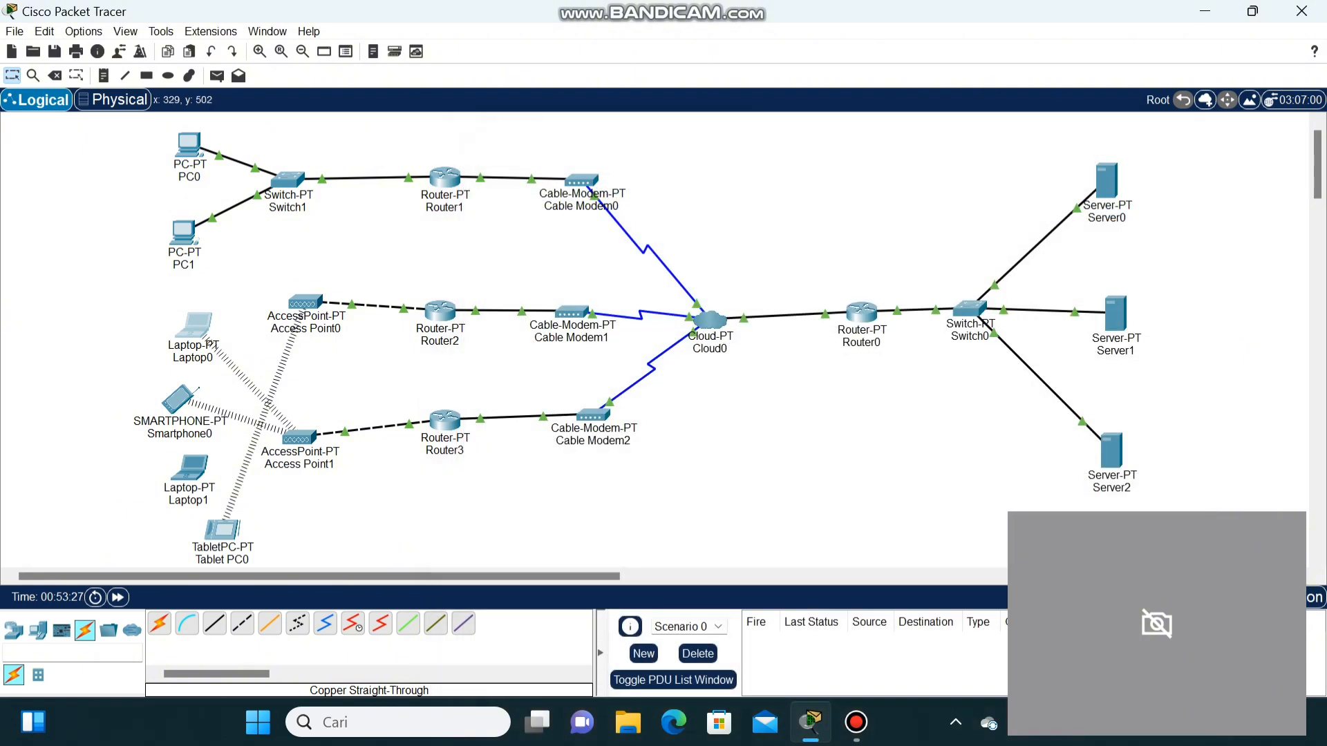
# - Switch Smartphone0's IPv4 gateway/DNS setting to static in its global settings and close its window
pyautogui.click(178, 399)
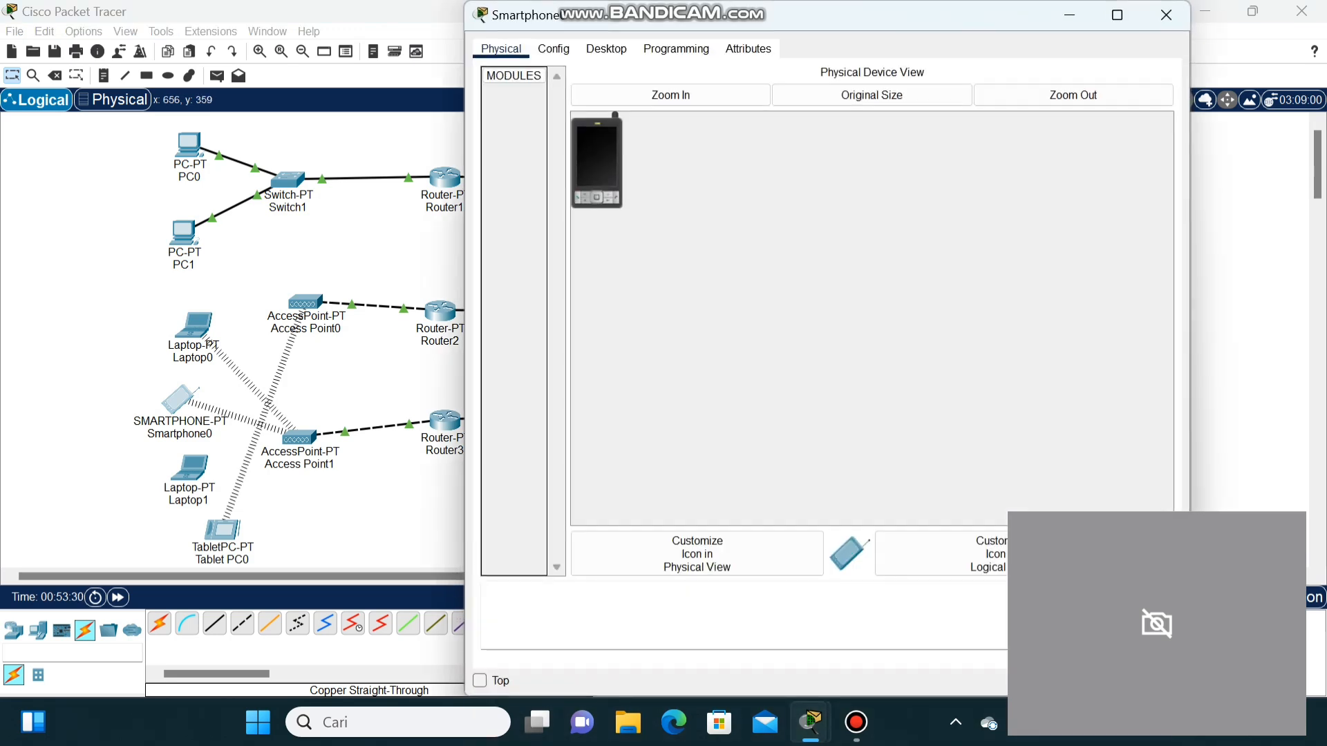
pyautogui.click(553, 49)
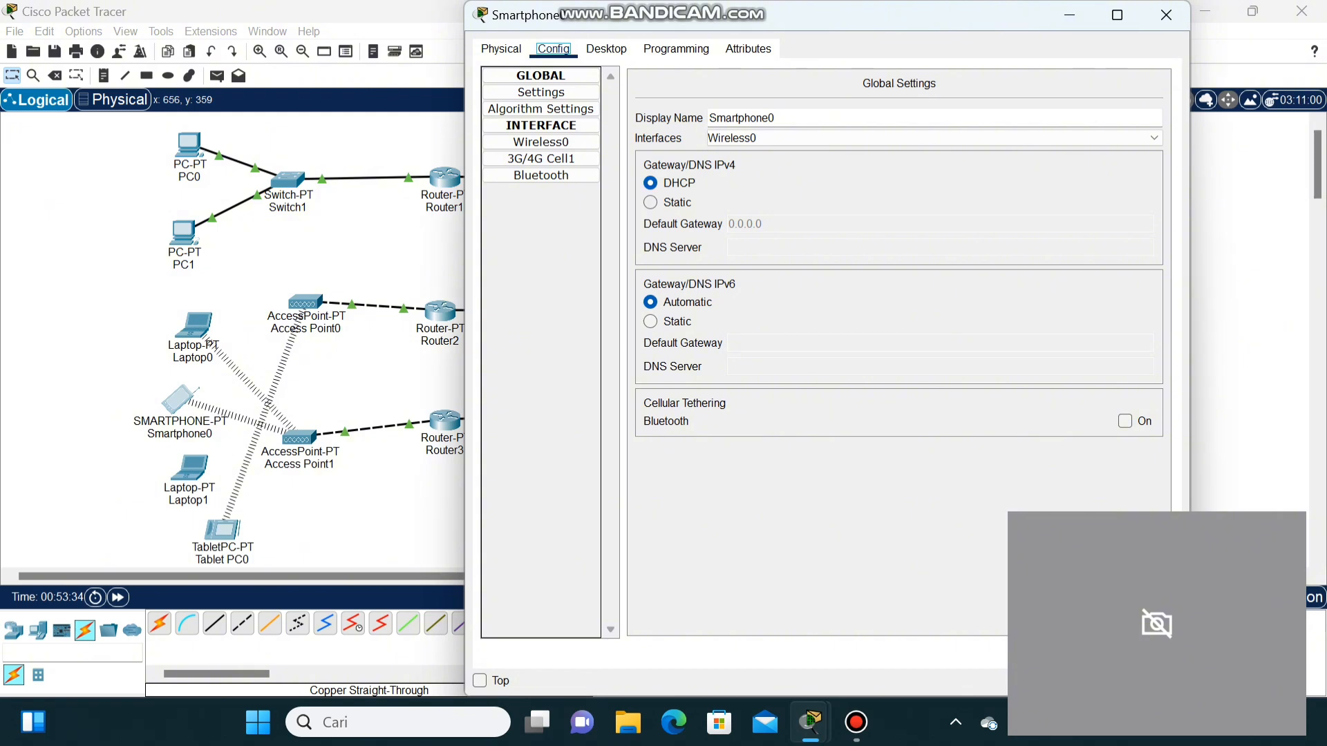
pyautogui.click(651, 202)
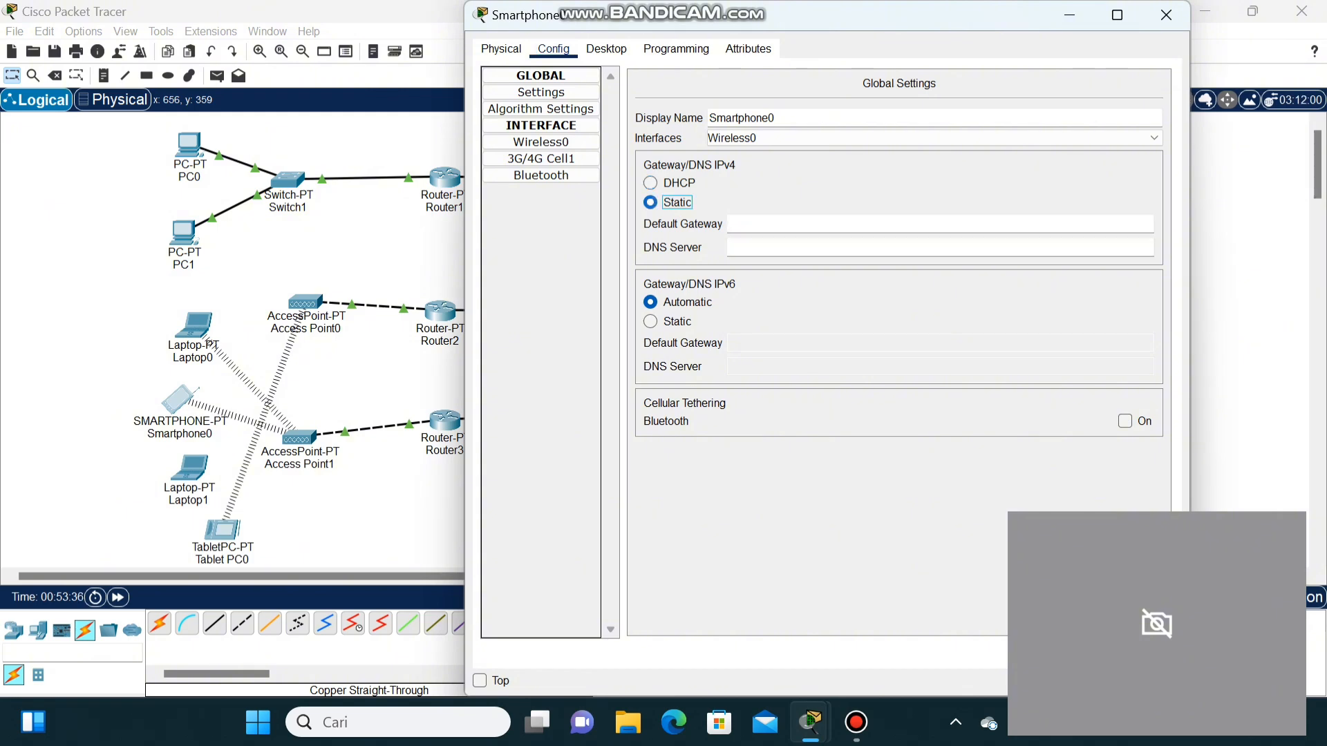
pyautogui.click(1166, 15)
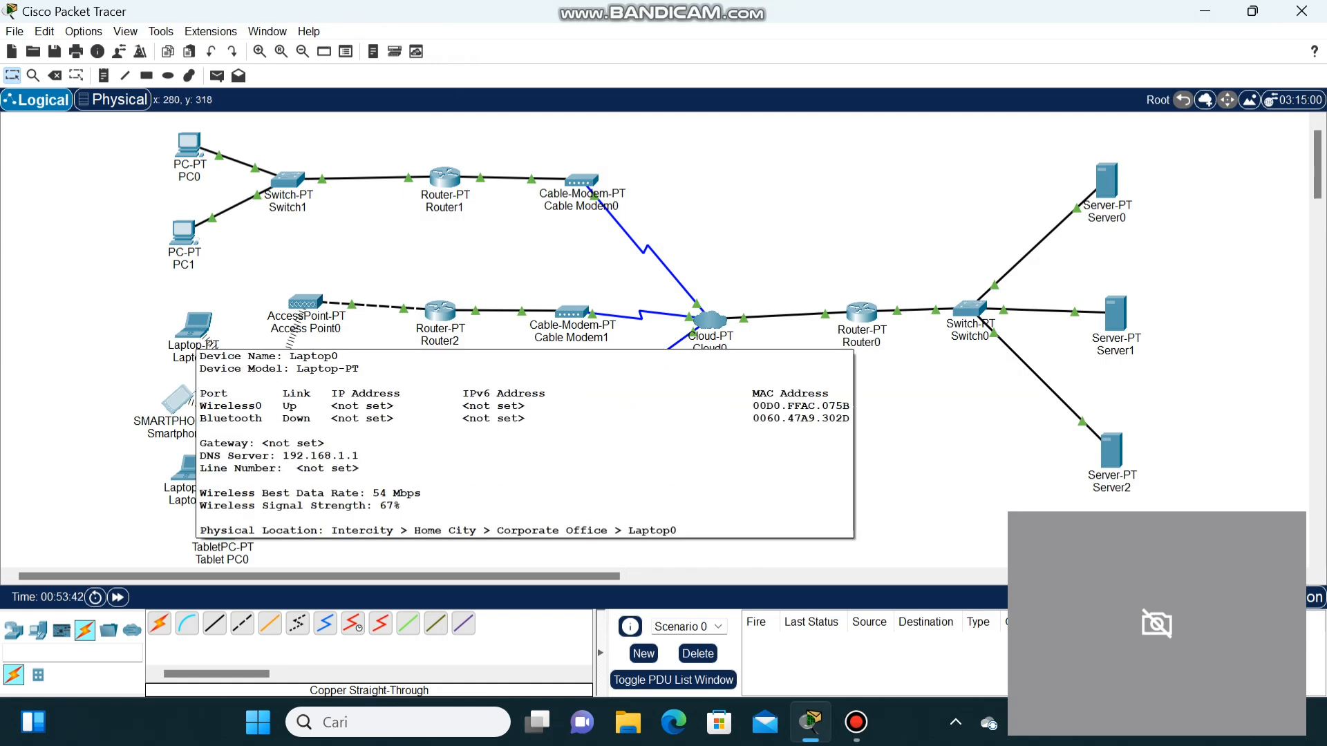
# - Set the IPv4 configuration of Laptop0's Wireless0 interface to DHCP
pyautogui.click(211, 344)
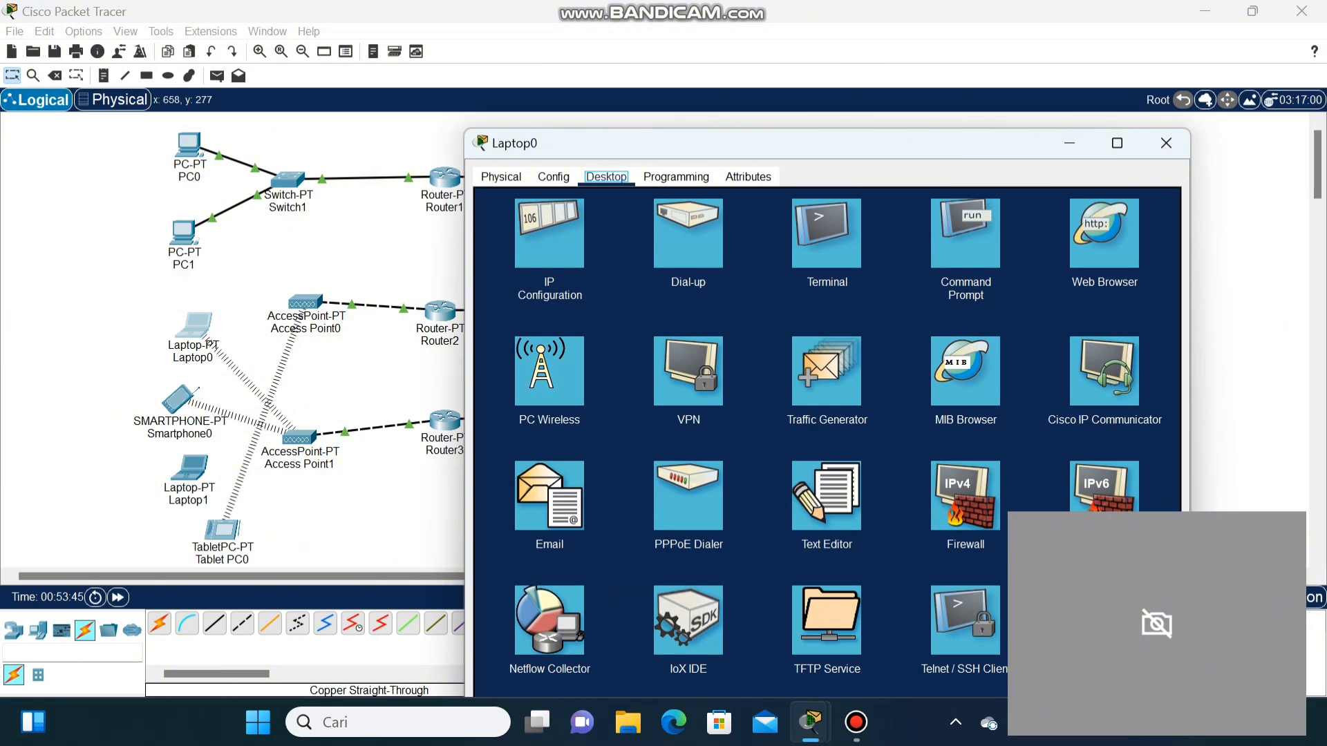
pyautogui.click(550, 235)
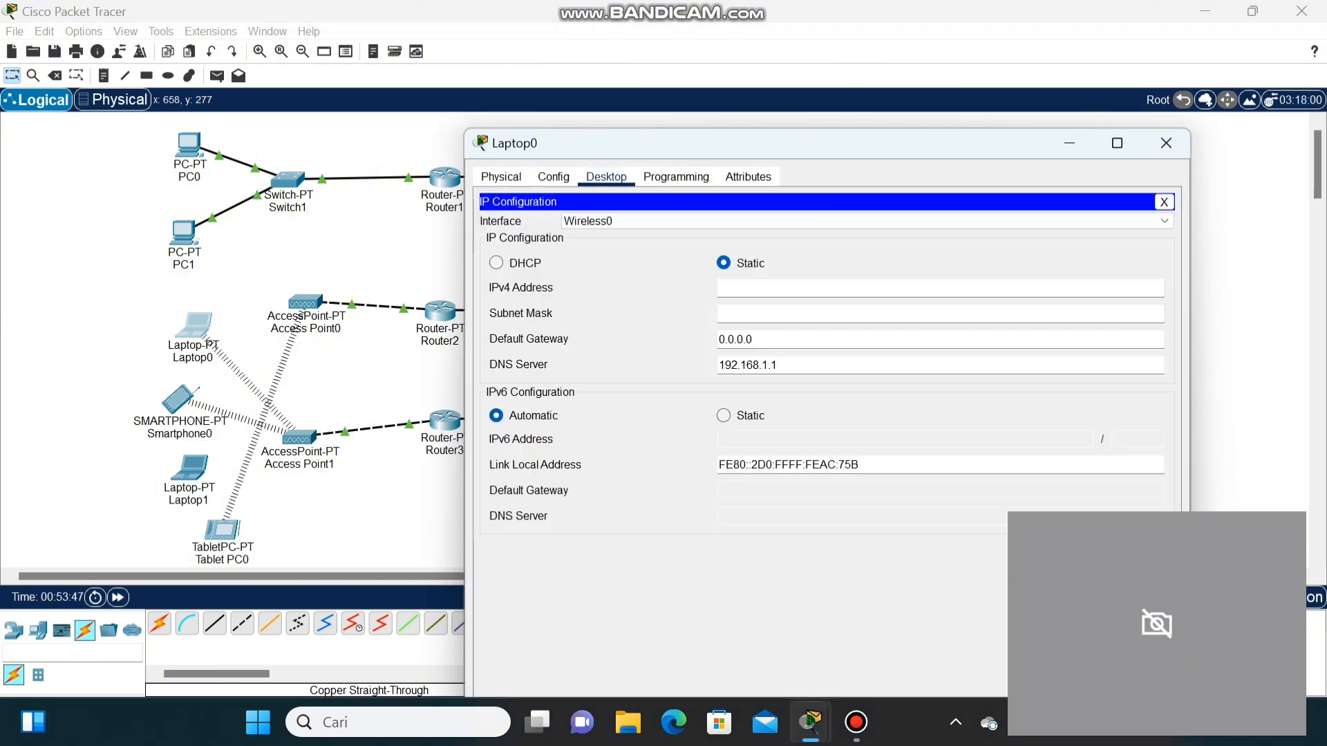
pyautogui.click(496, 263)
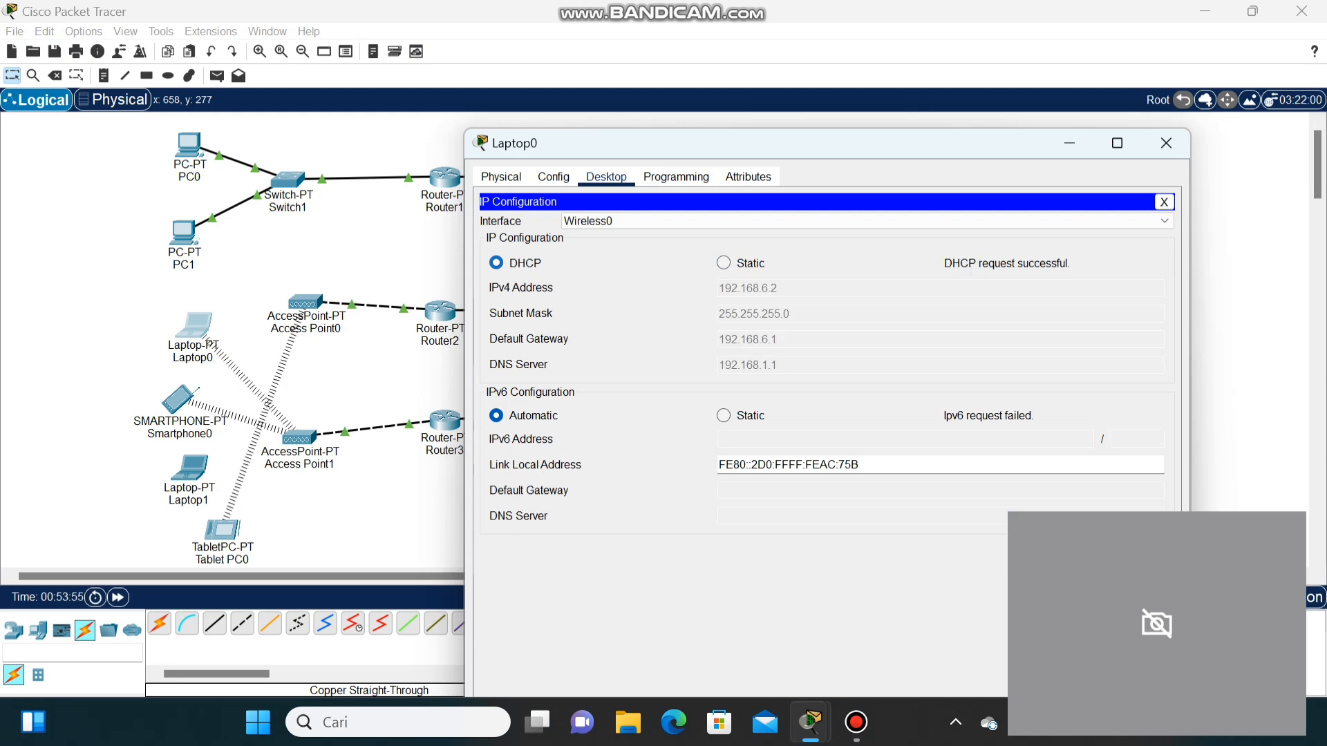
# - Set Laptop0's Wireless0 authentication to WPA2-PSK, enter the PSK pass phrase, and close its window
pyautogui.click(553, 177)
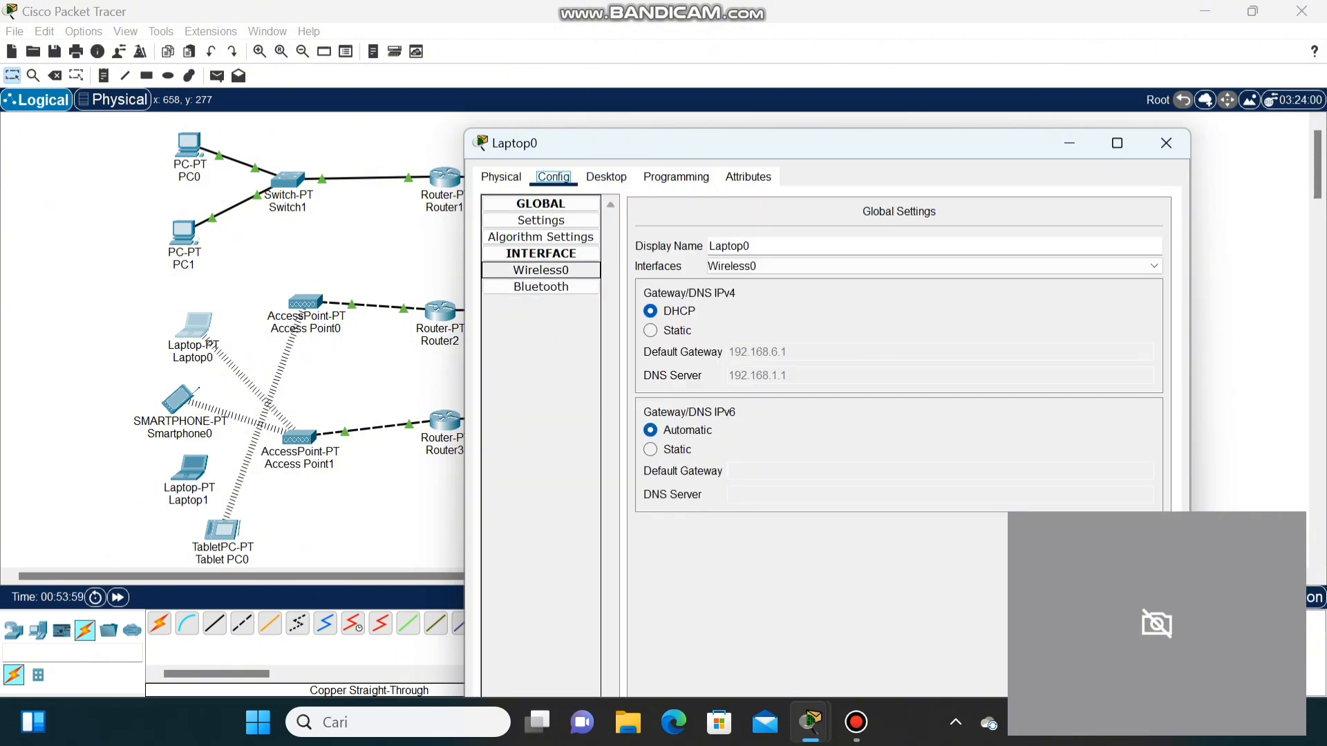
pyautogui.click(501, 177)
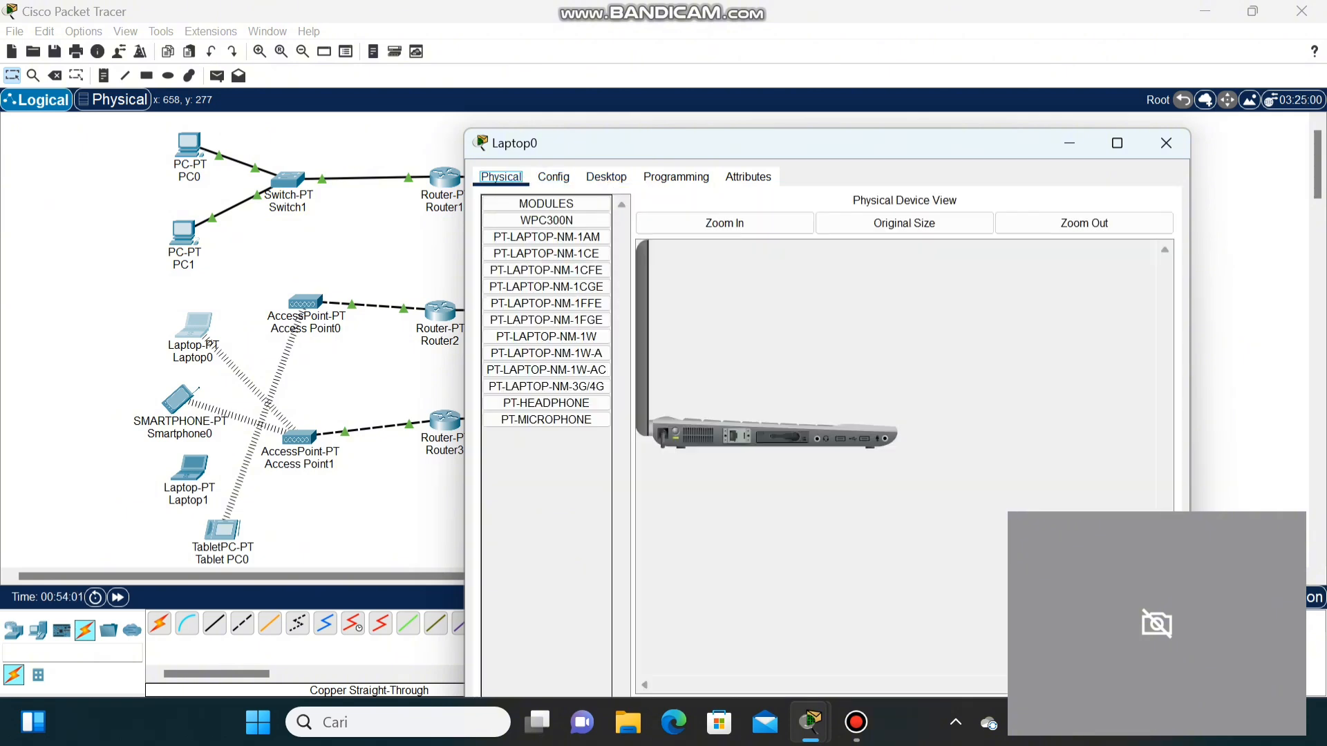
pyautogui.click(606, 177)
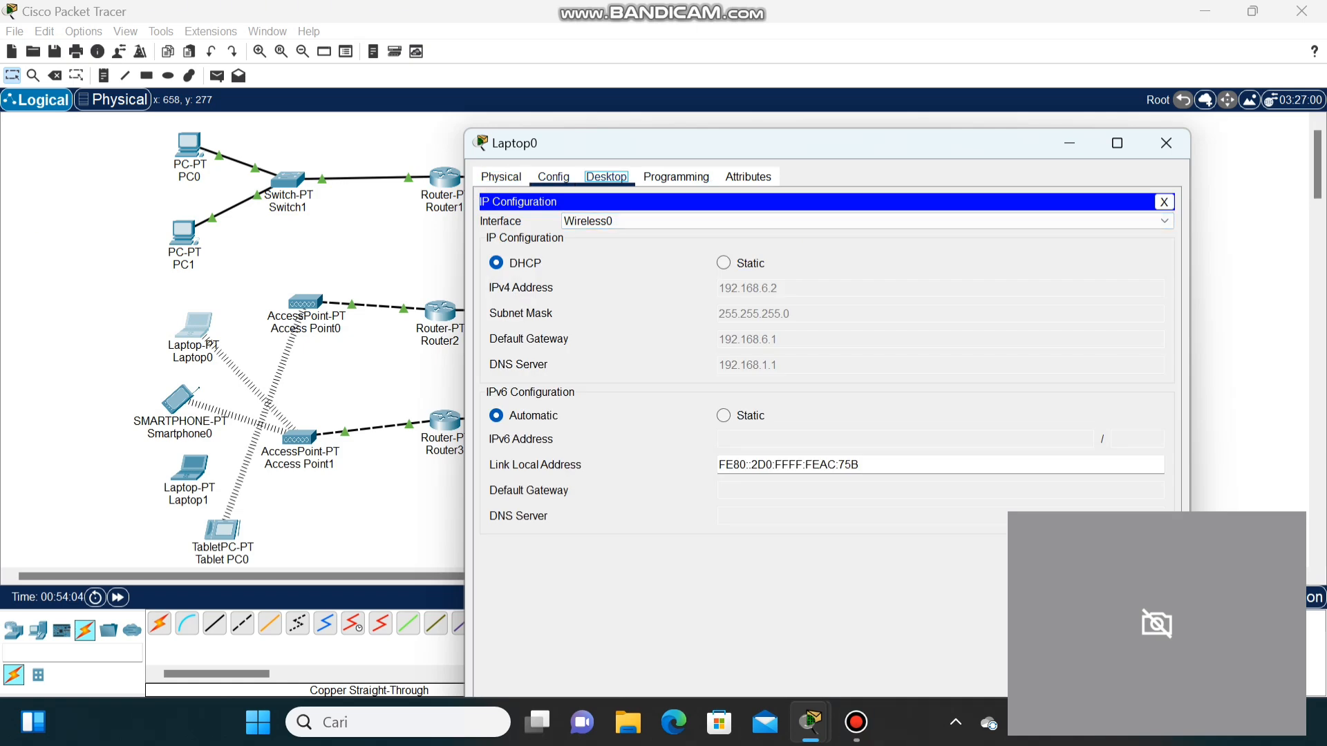
pyautogui.click(554, 176)
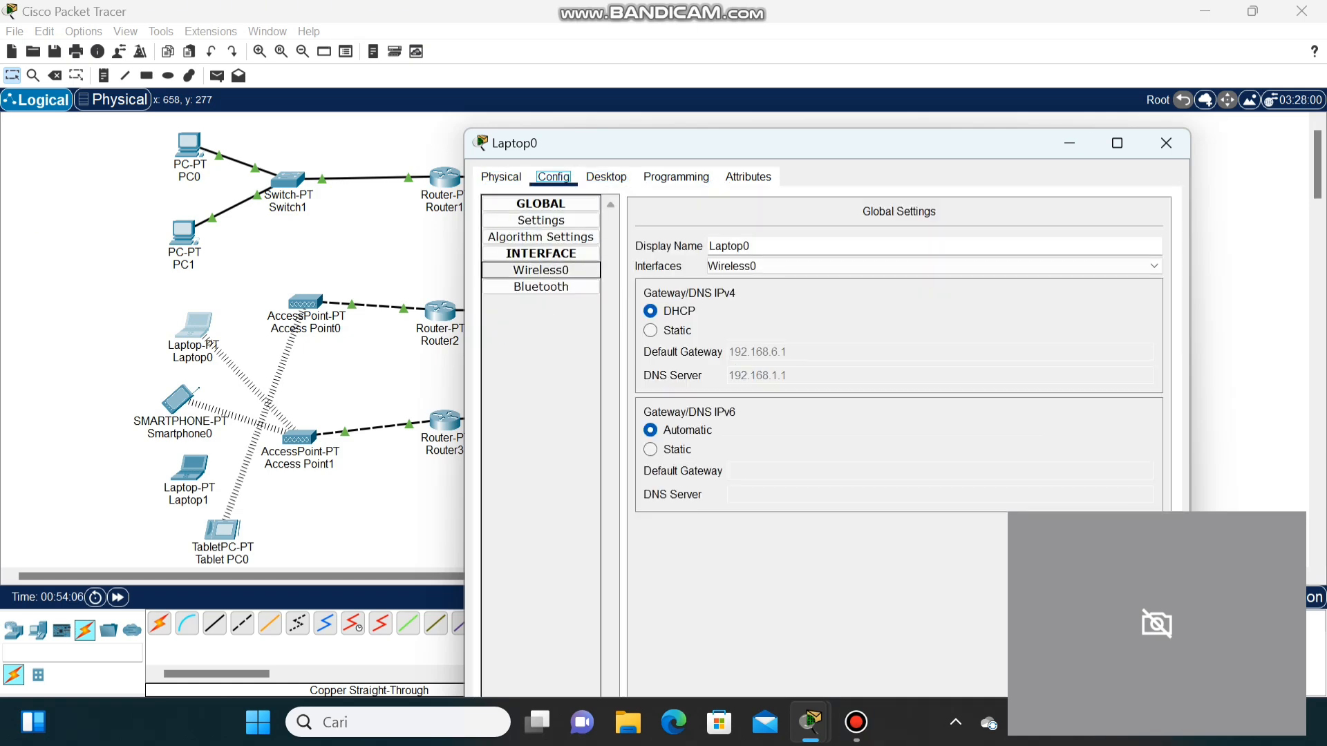
pyautogui.click(541, 270)
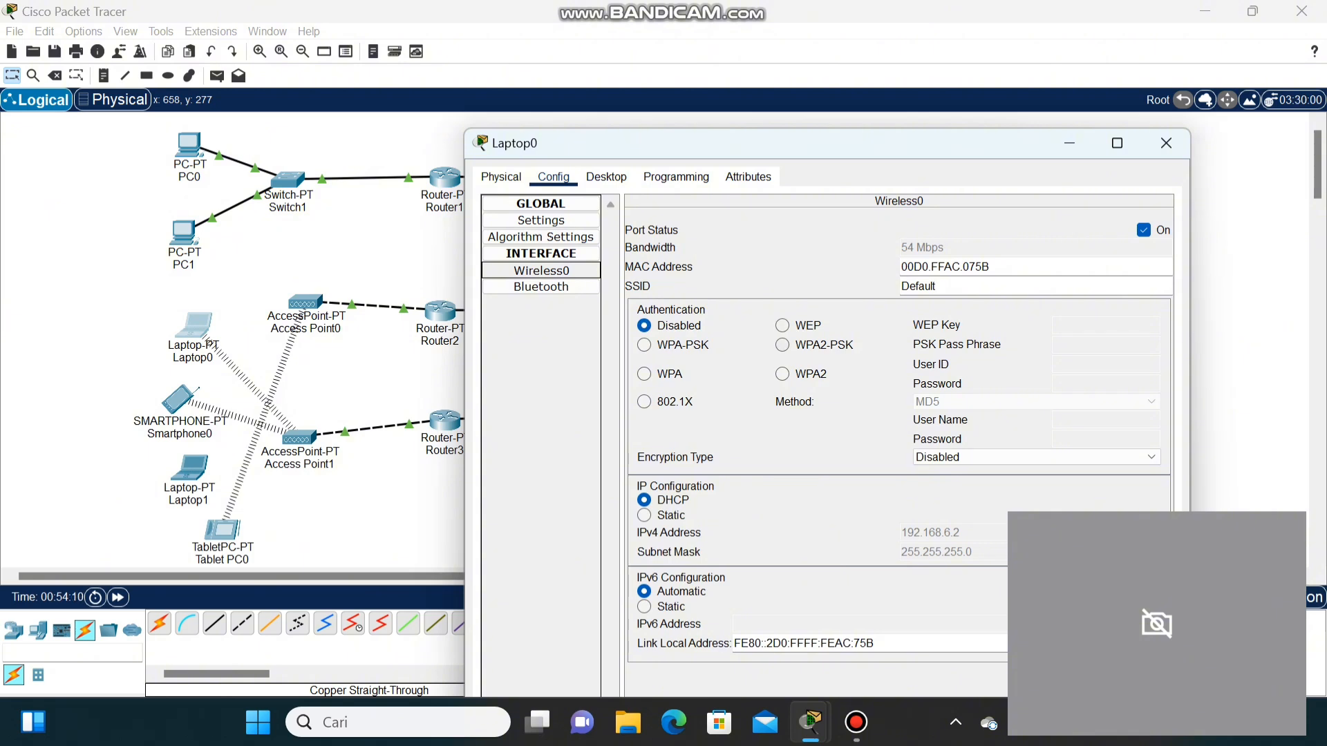
pyautogui.click(782, 345)
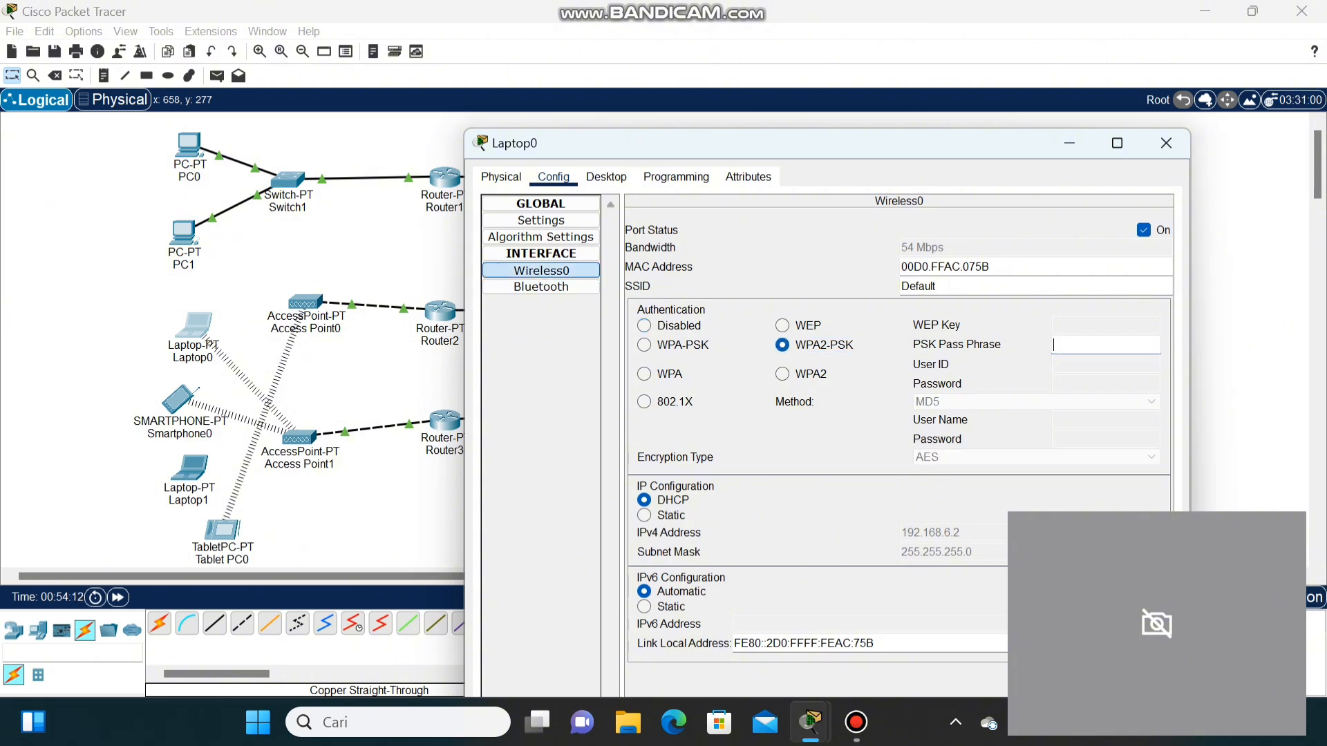
pyautogui.write('12345678')
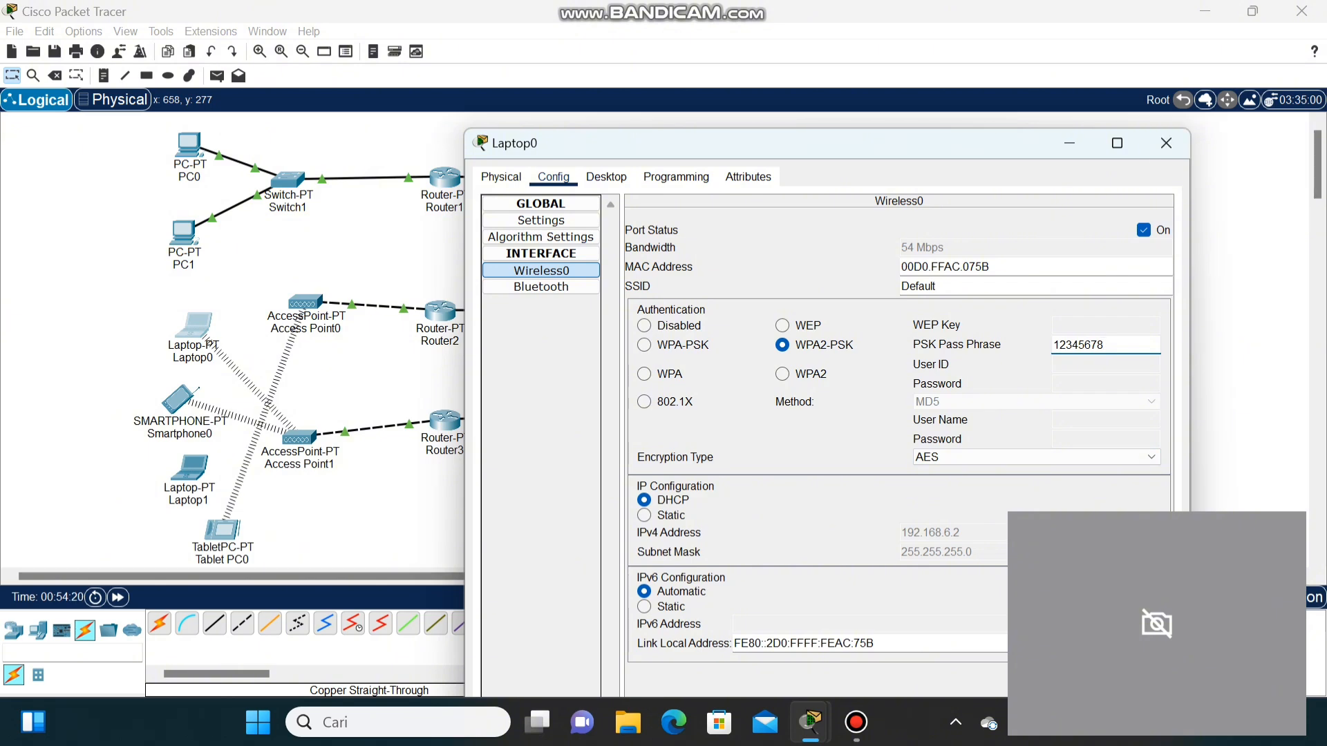
pyautogui.click(1166, 143)
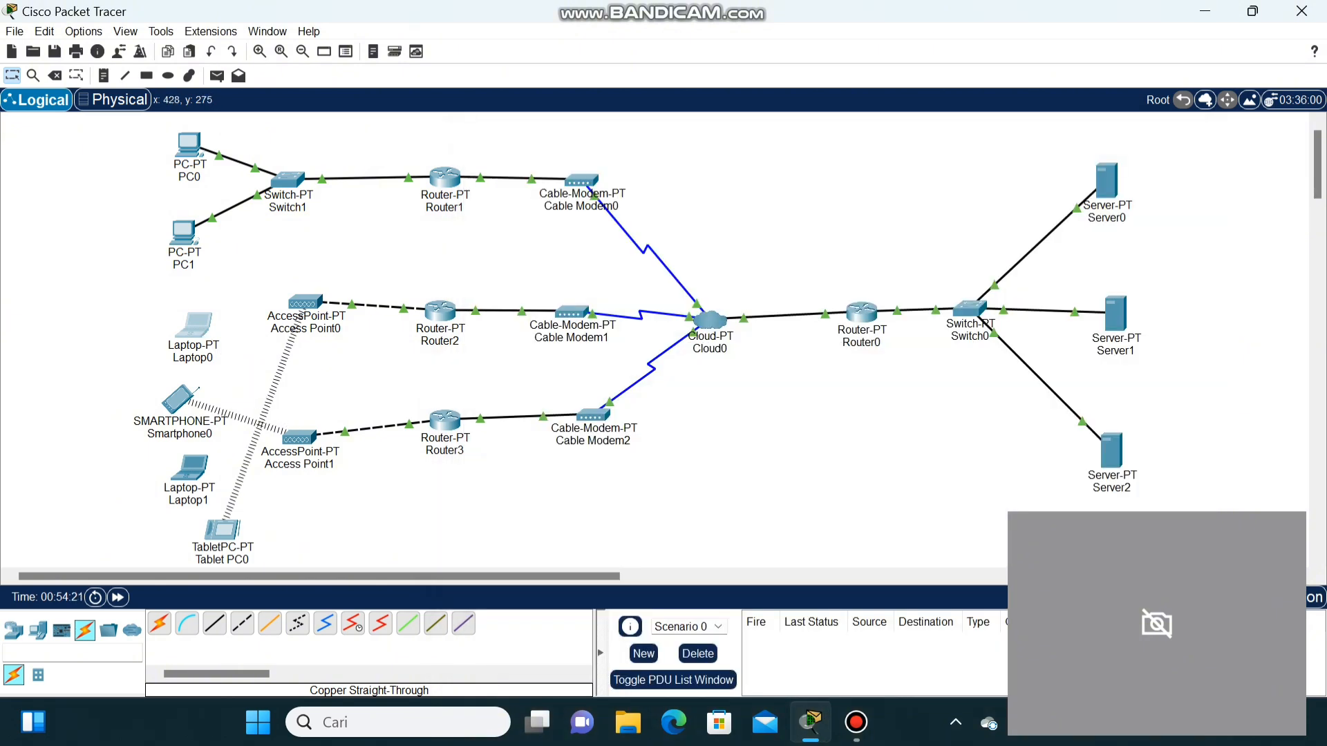
# - Secure Access Point0's wireless Port 1 with WPA2-PSK authentication, enter the PSK pass phrase, and close its window
pyautogui.click(305, 302)
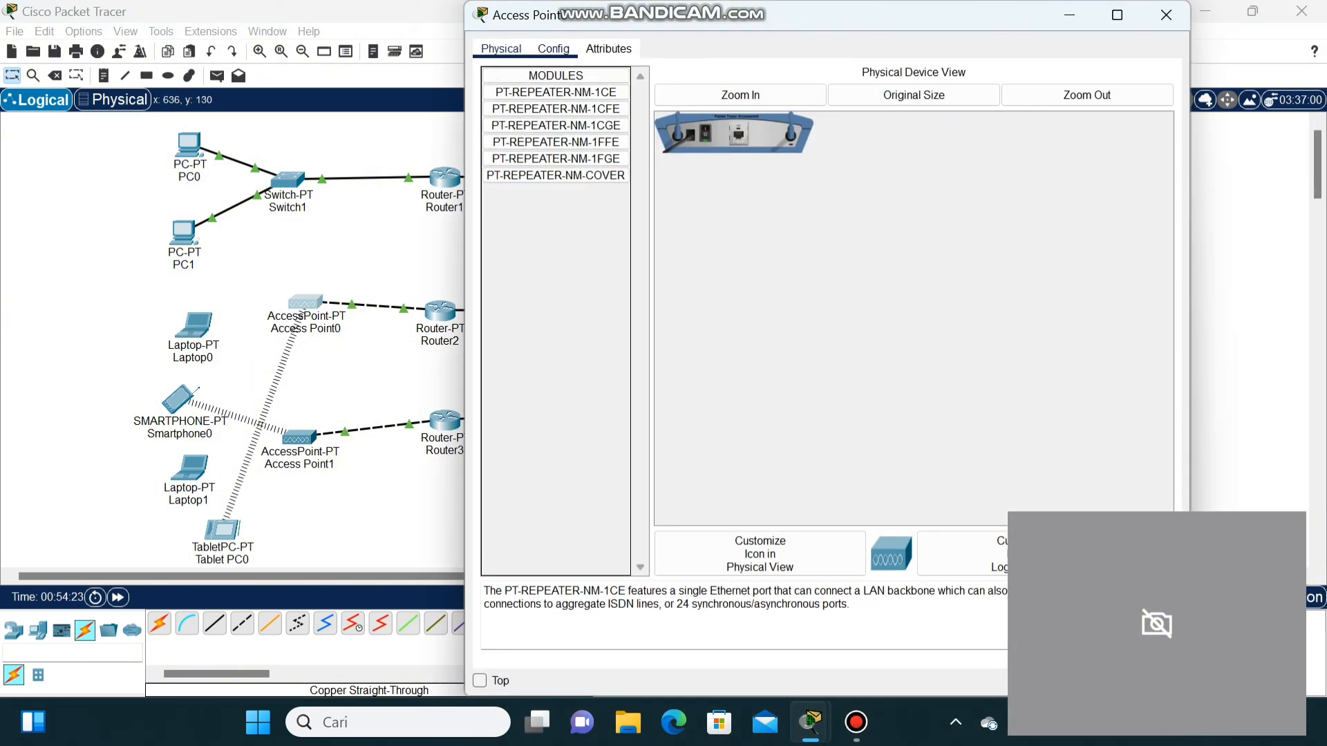
pyautogui.click(553, 48)
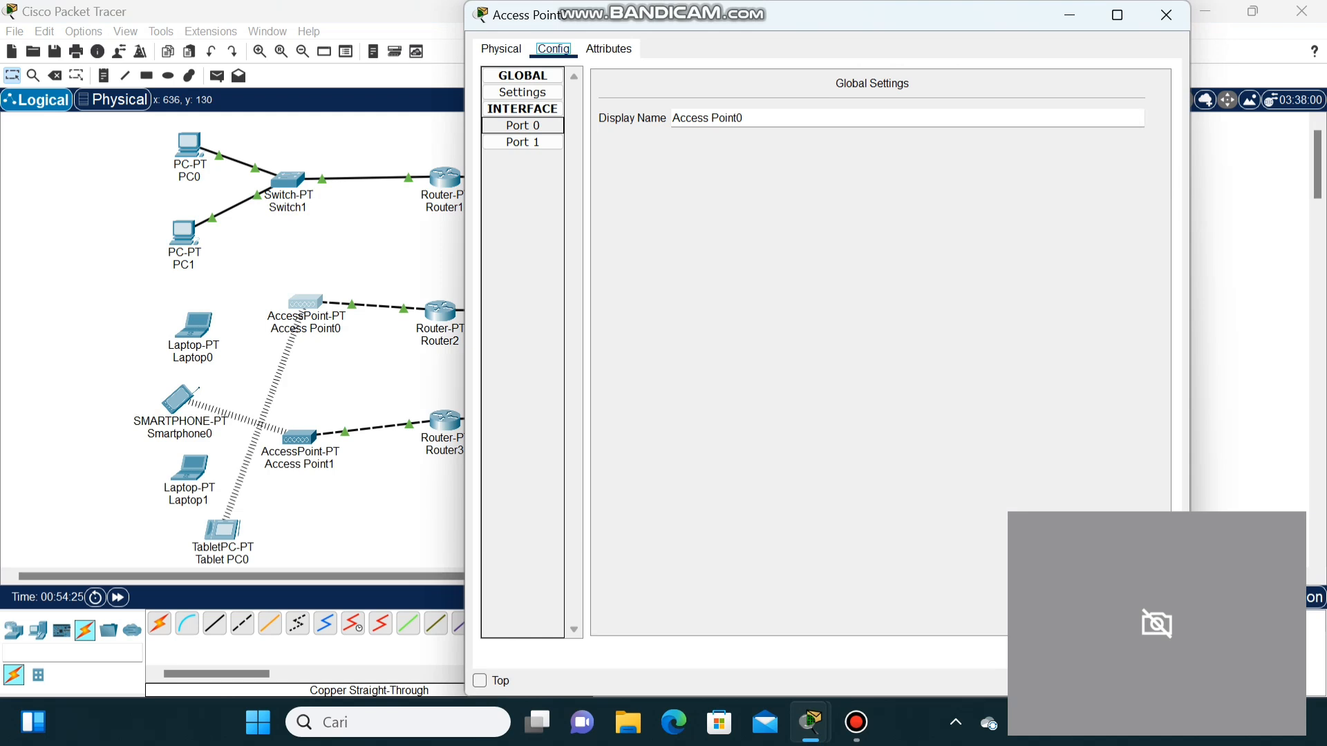
pyautogui.click(522, 125)
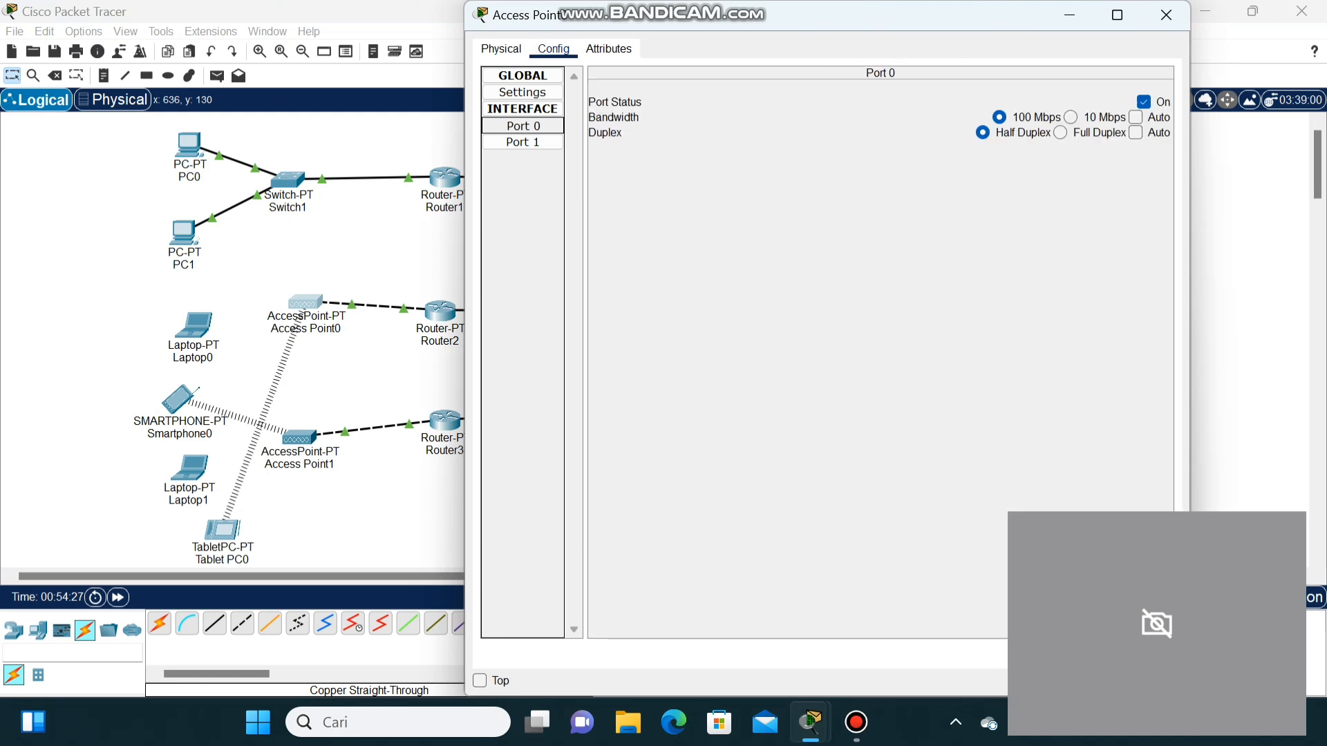
pyautogui.click(522, 142)
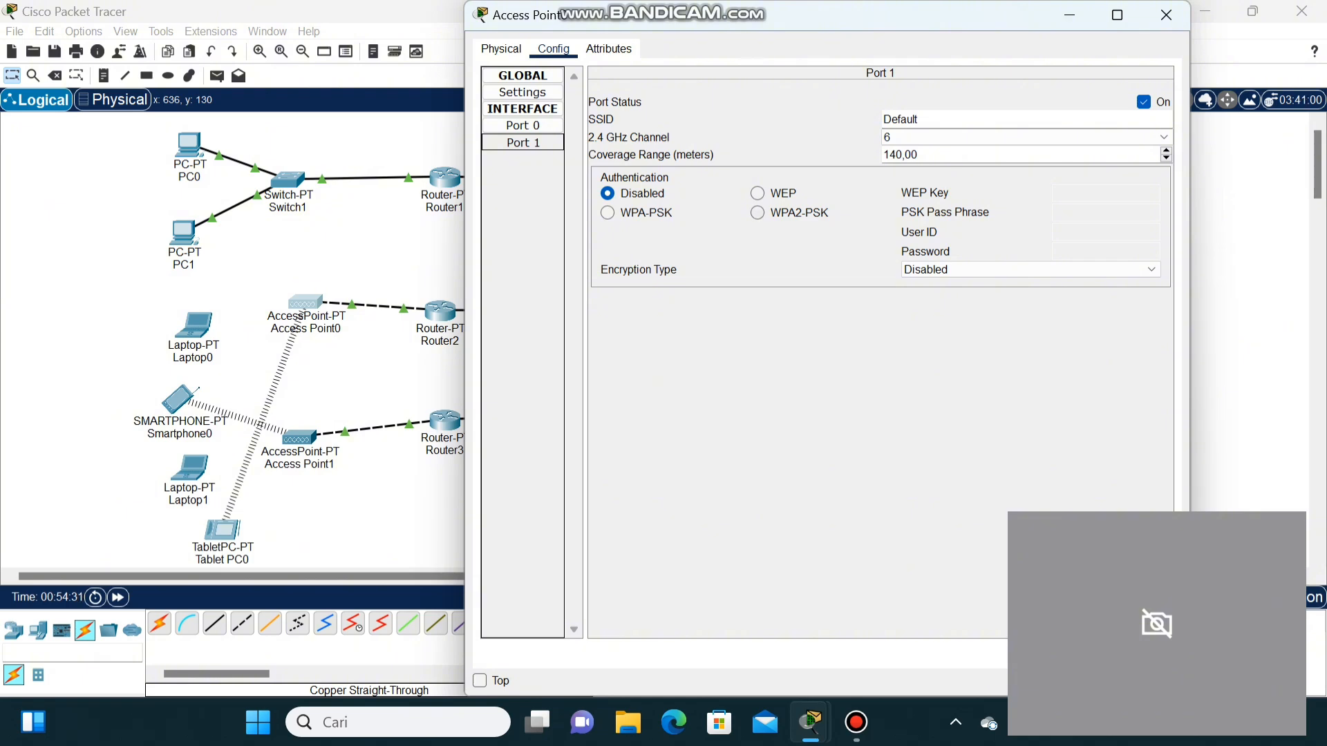
pyautogui.click(757, 212)
pyautogui.write('1')
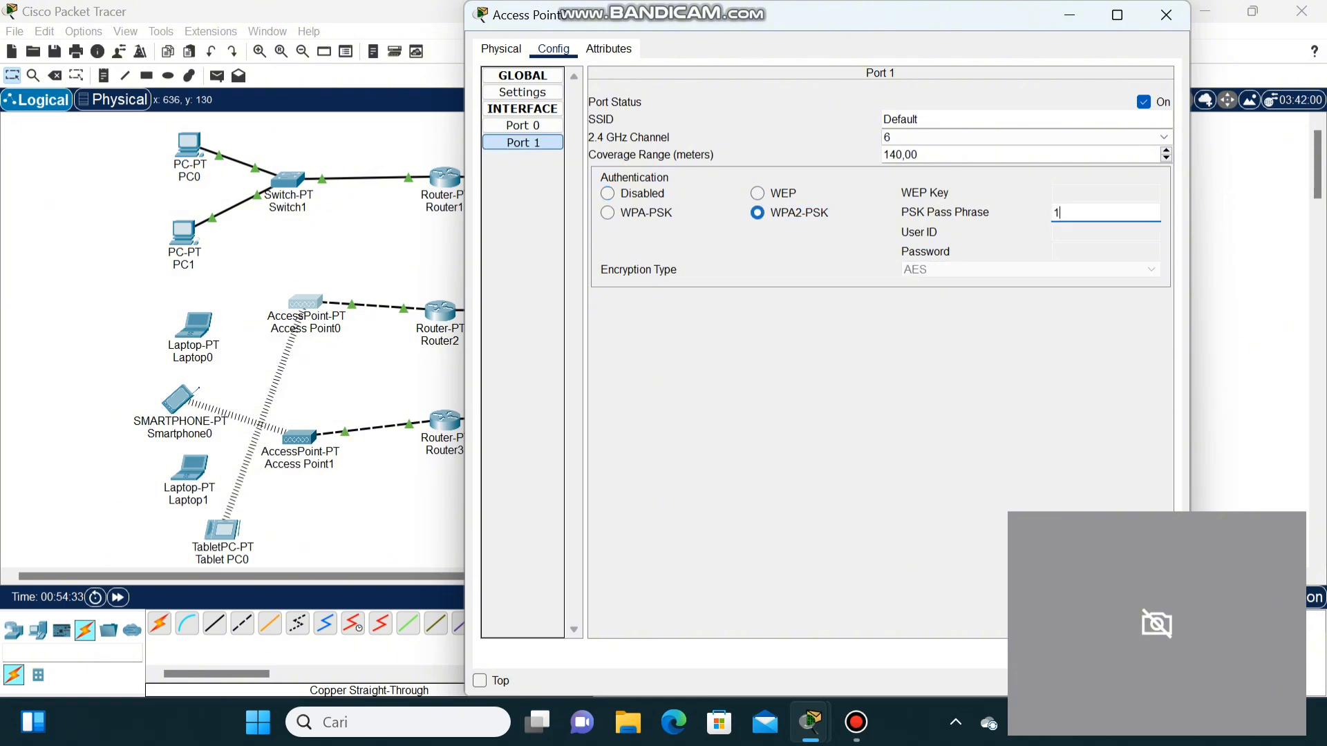
pyautogui.write('2345678')
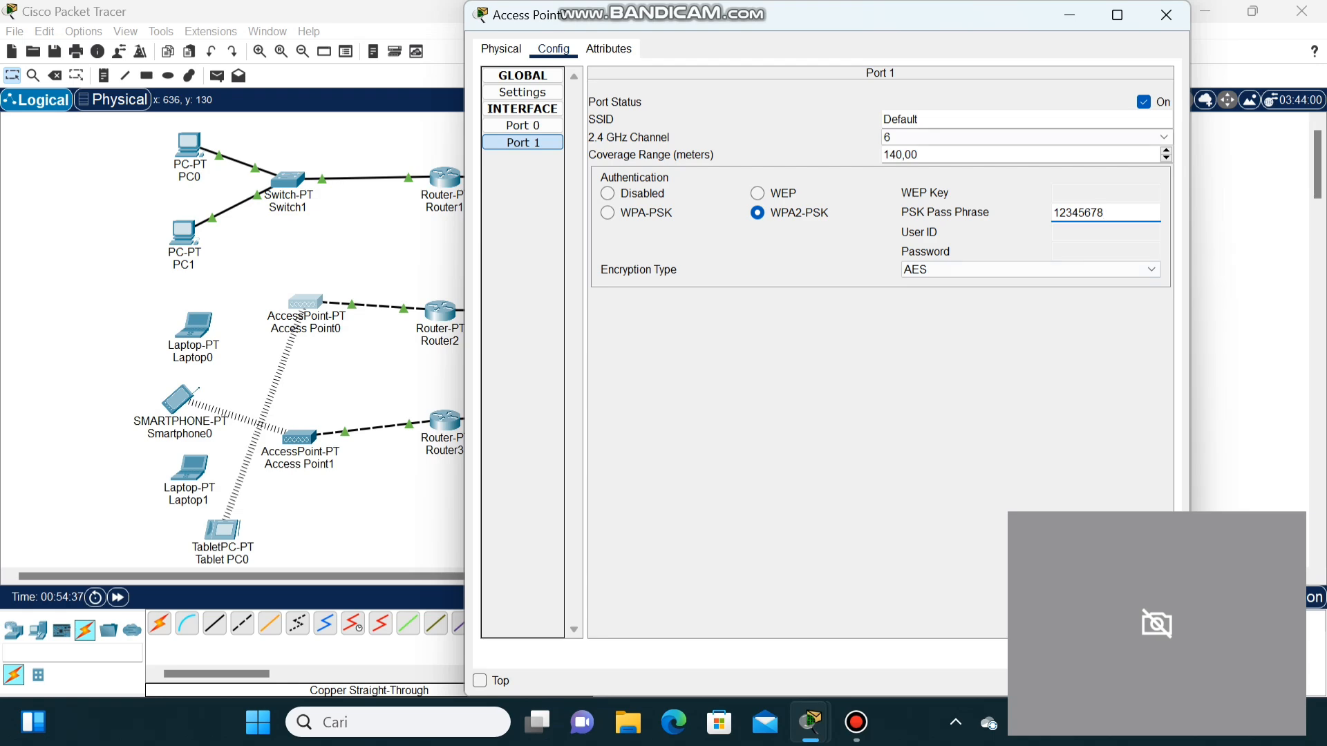
pyautogui.click(1165, 15)
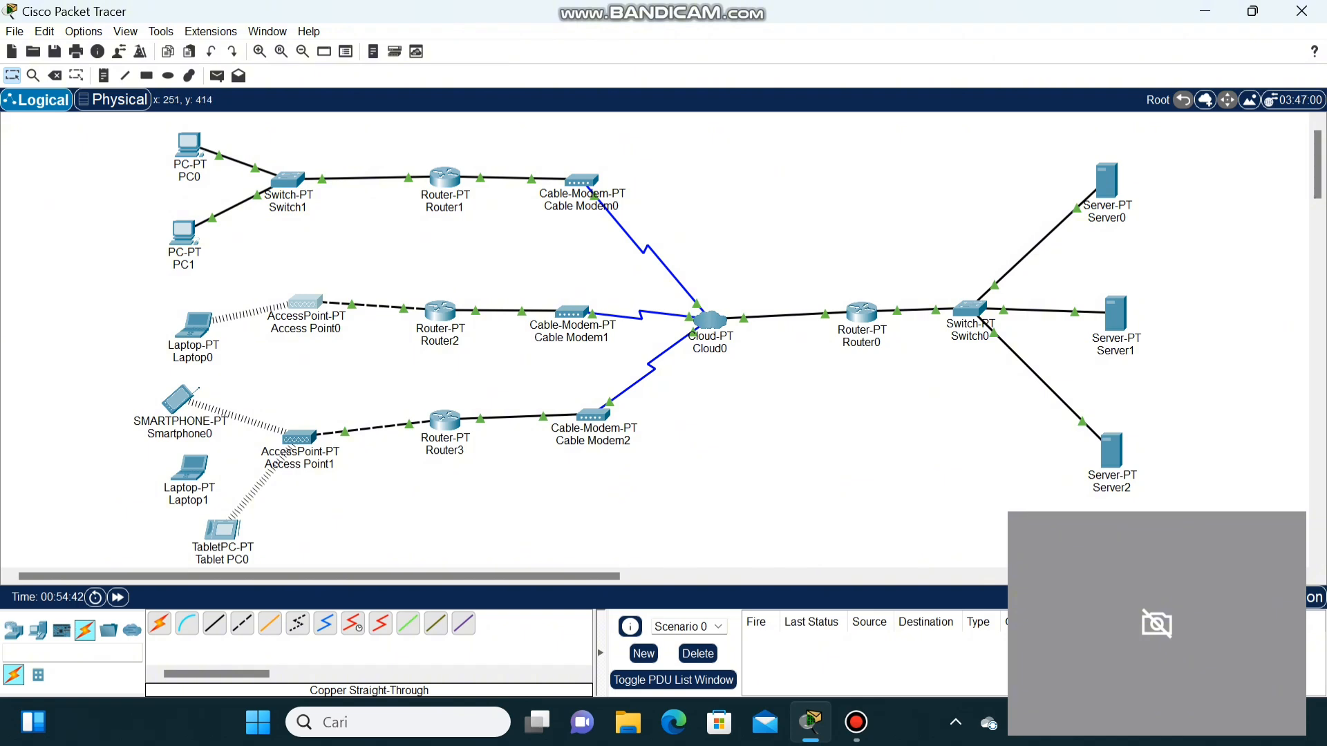
# - Set Smartphone0's Wireless0 authentication to WPA2-PSK, enter the PSK pass phrase, and close its window
pyautogui.click(179, 399)
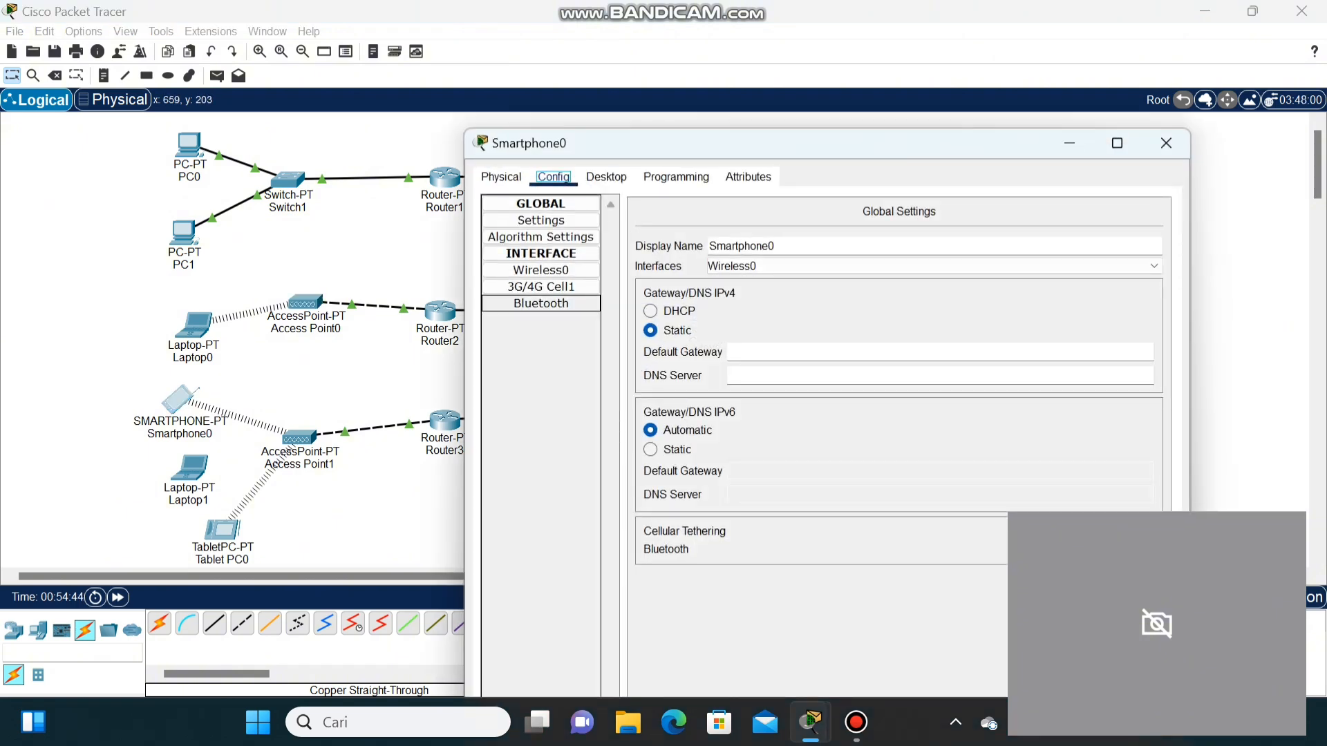
pyautogui.click(541, 271)
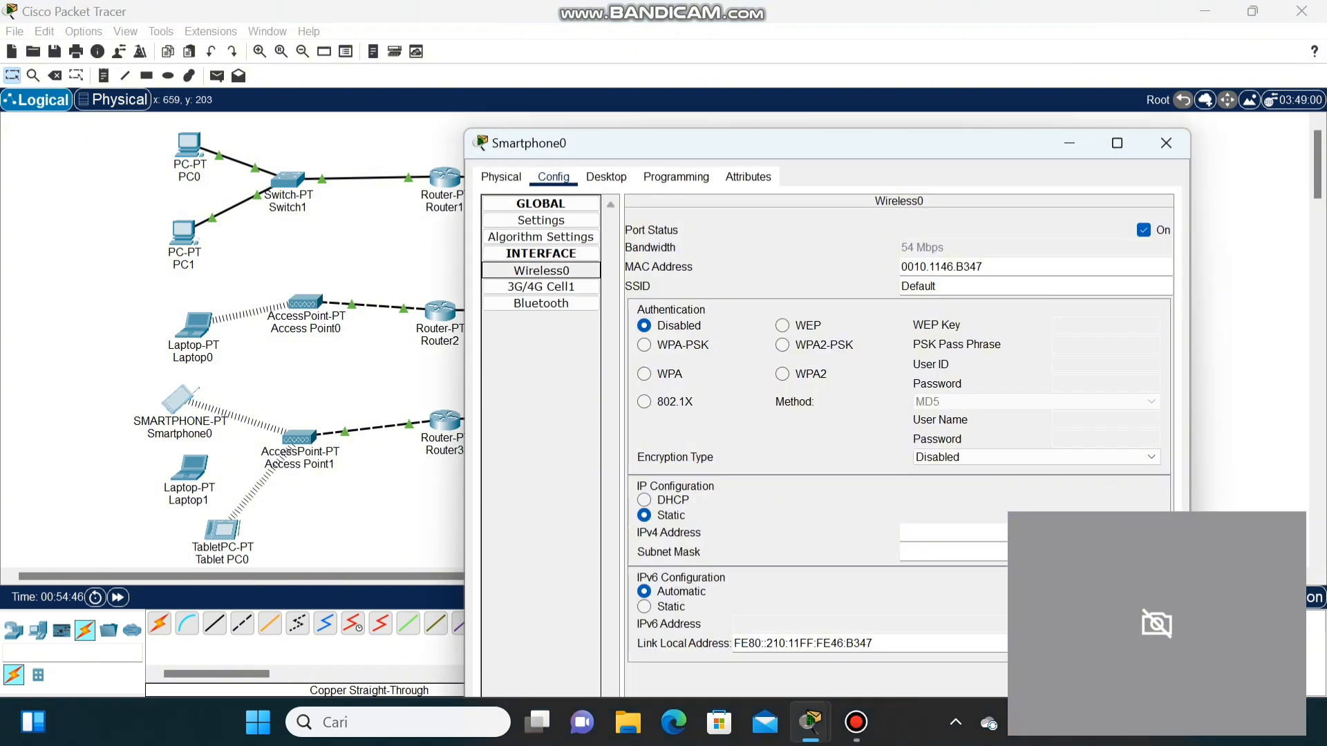
pyautogui.click(782, 345)
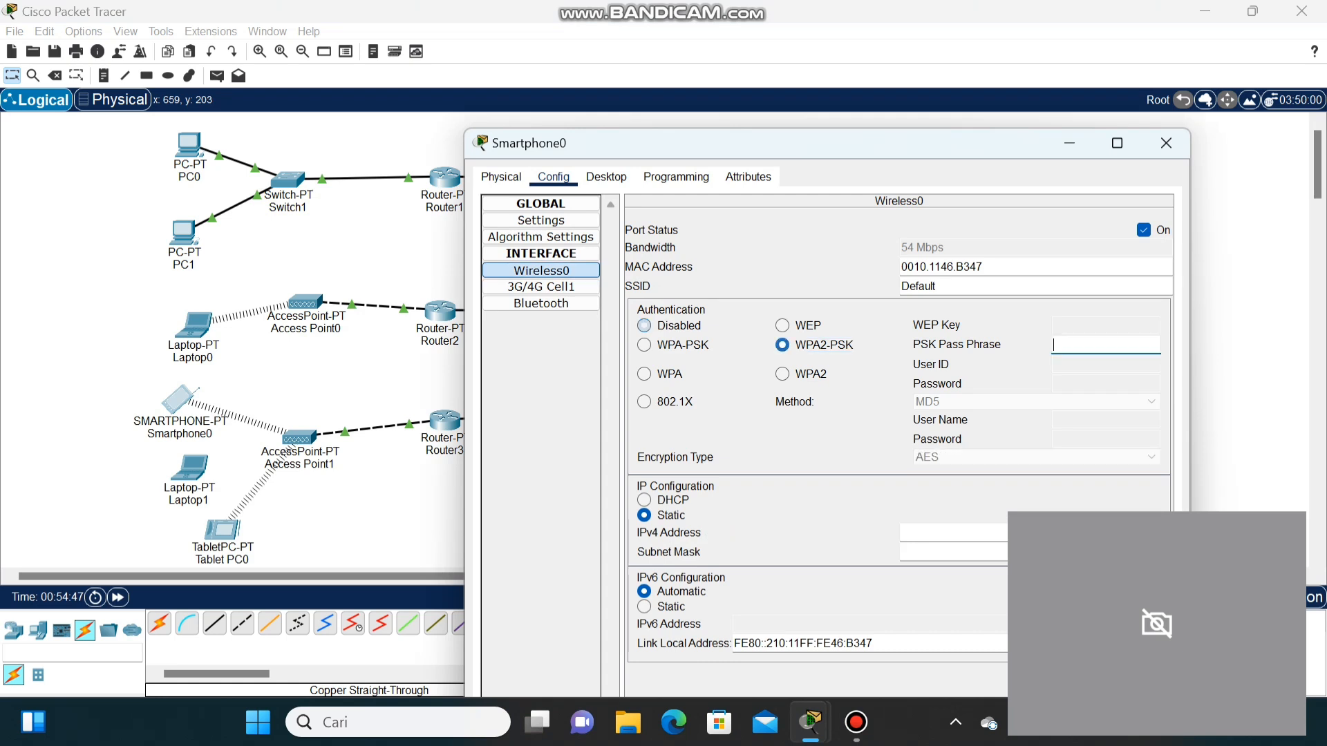
pyautogui.write('12345678')
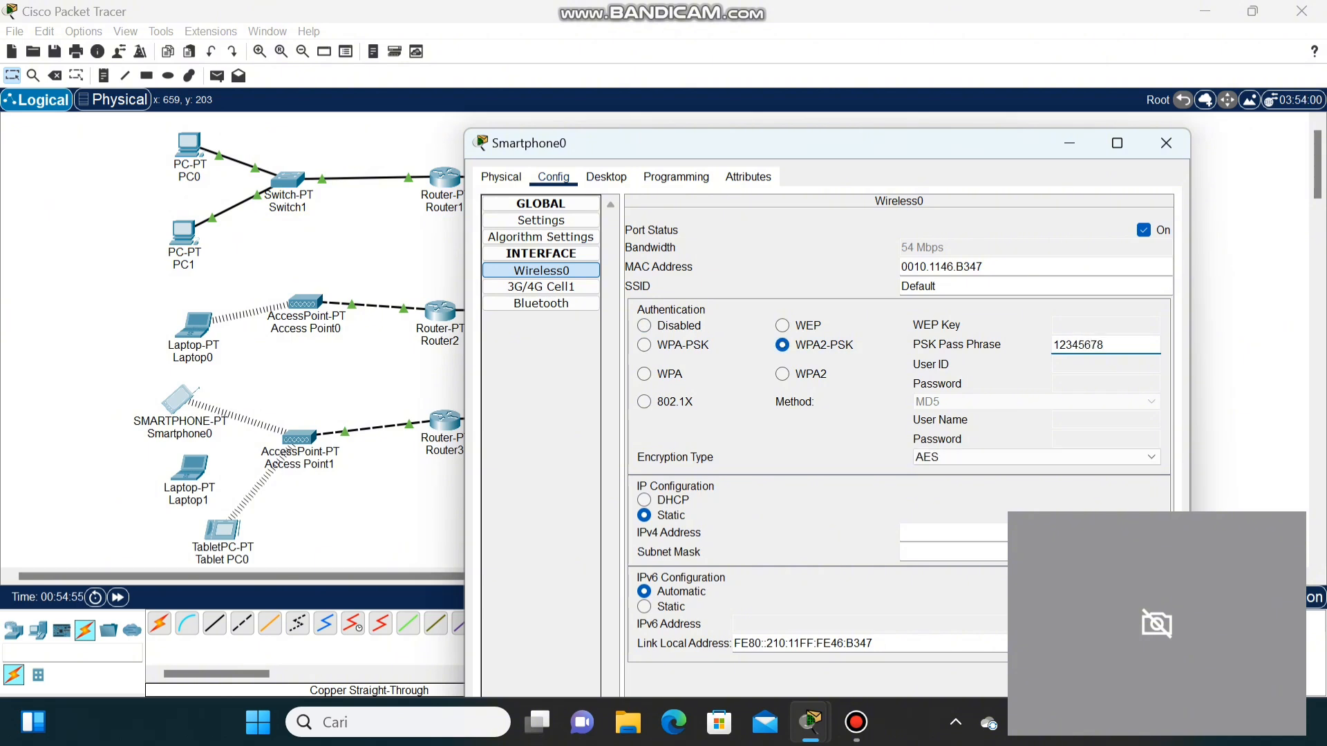
pyautogui.click(1166, 143)
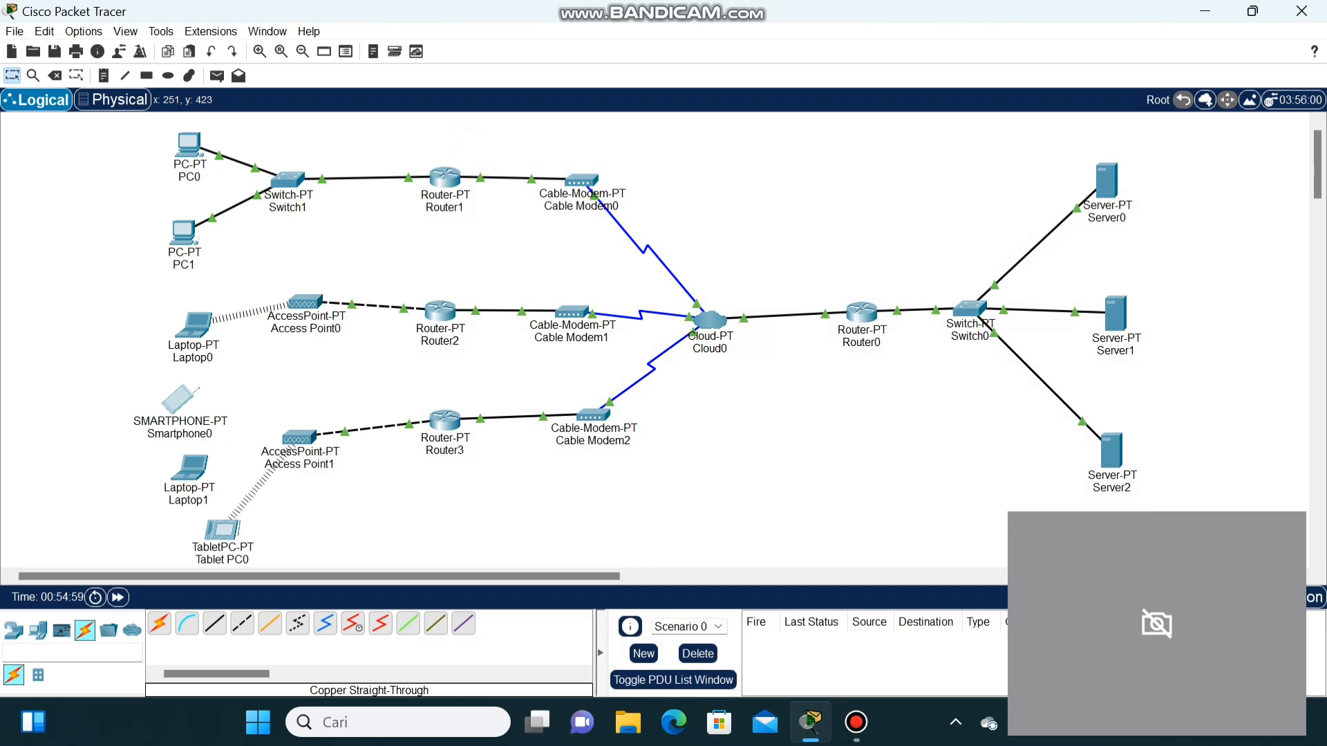
# - Set Smartphone0's IPv4 gateway/DNS setting to DHCP in its global settings and close its window
pyautogui.click(176, 401)
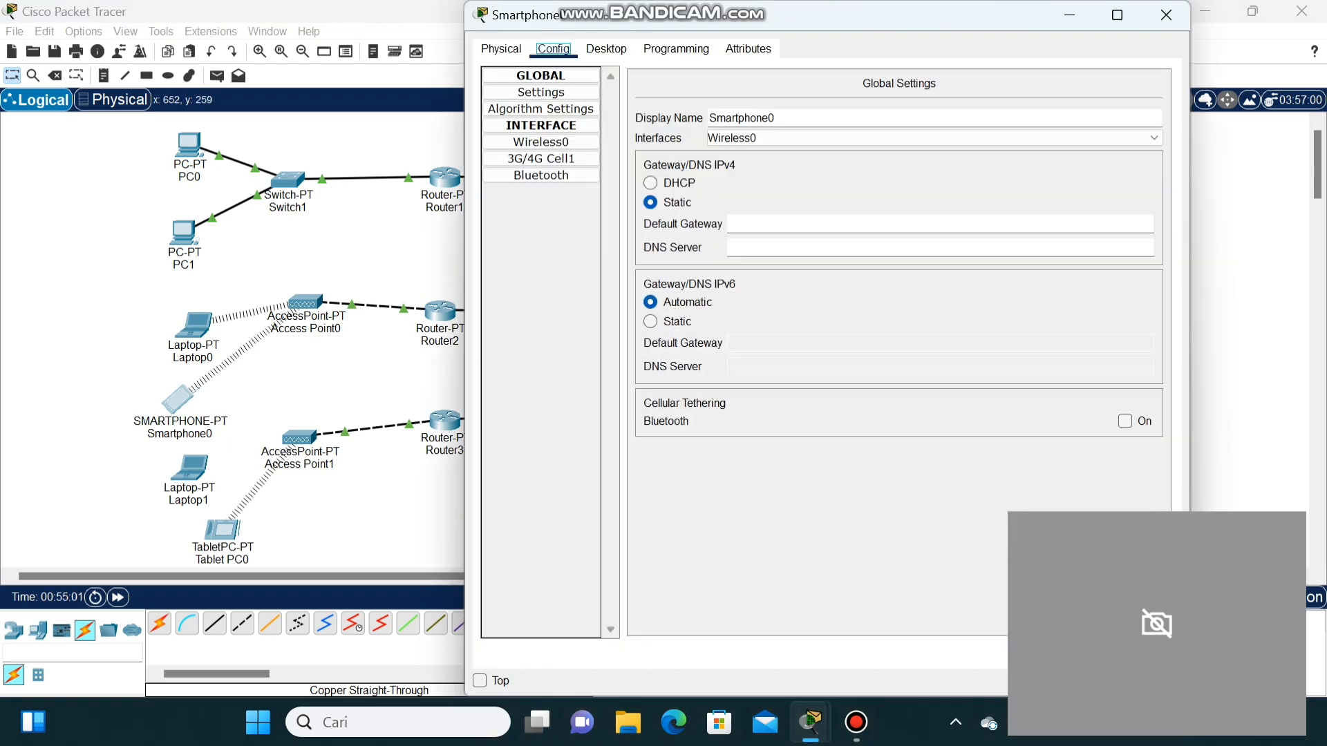
pyautogui.click(652, 183)
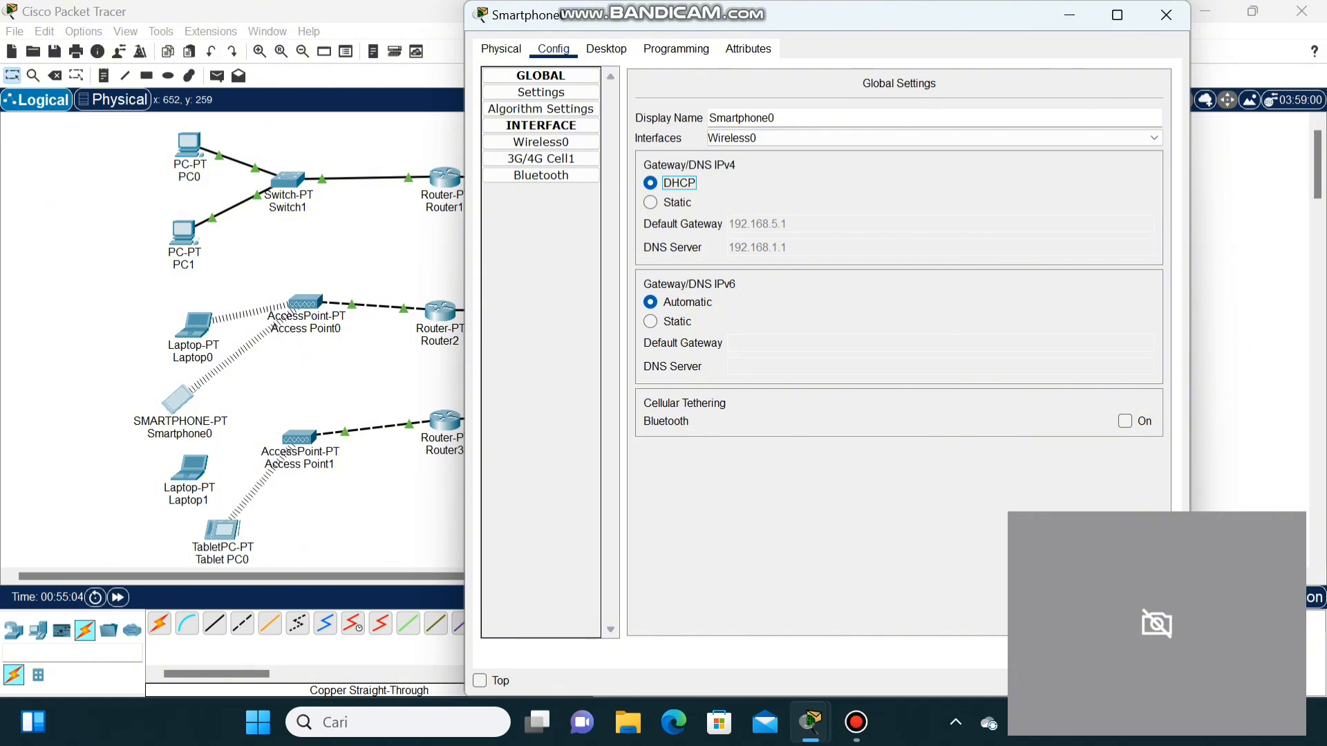
pyautogui.click(1166, 15)
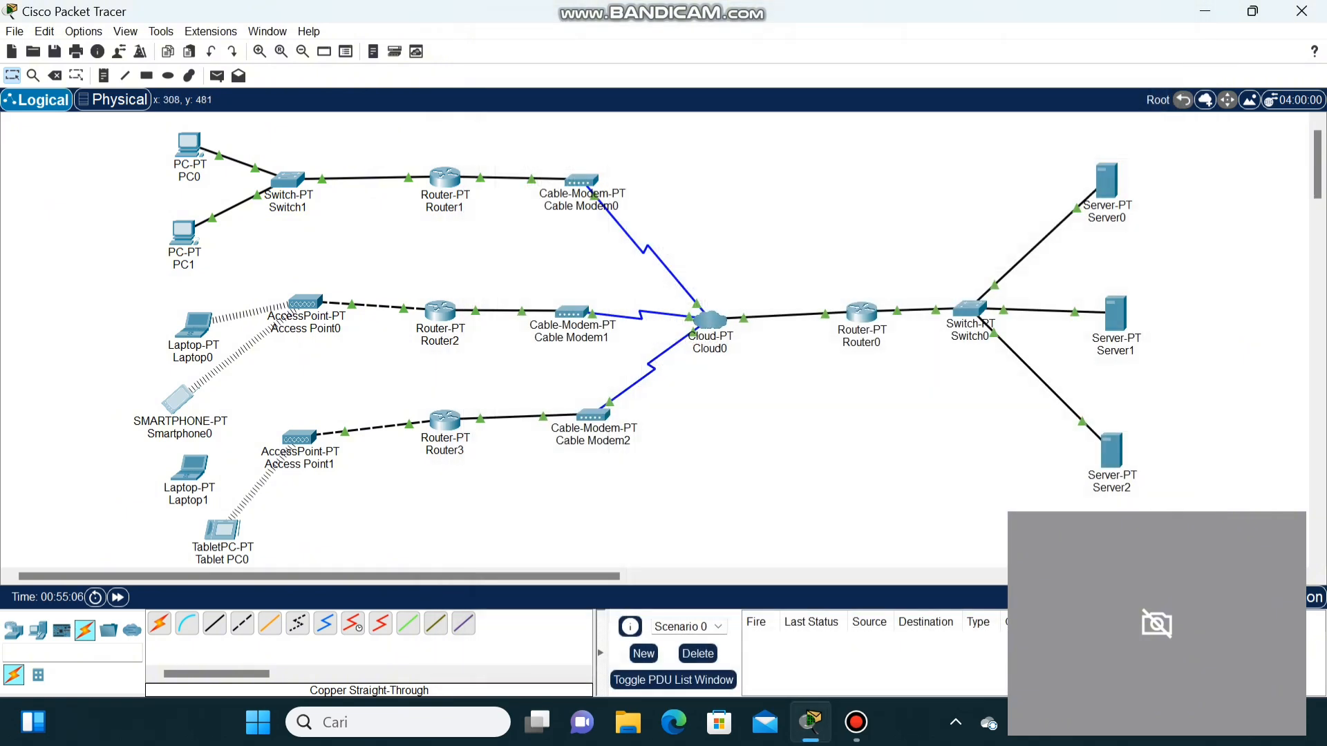
# - Set Laptop1's FastEthernet0 IPv4 configuration to DHCP
pyautogui.click(189, 468)
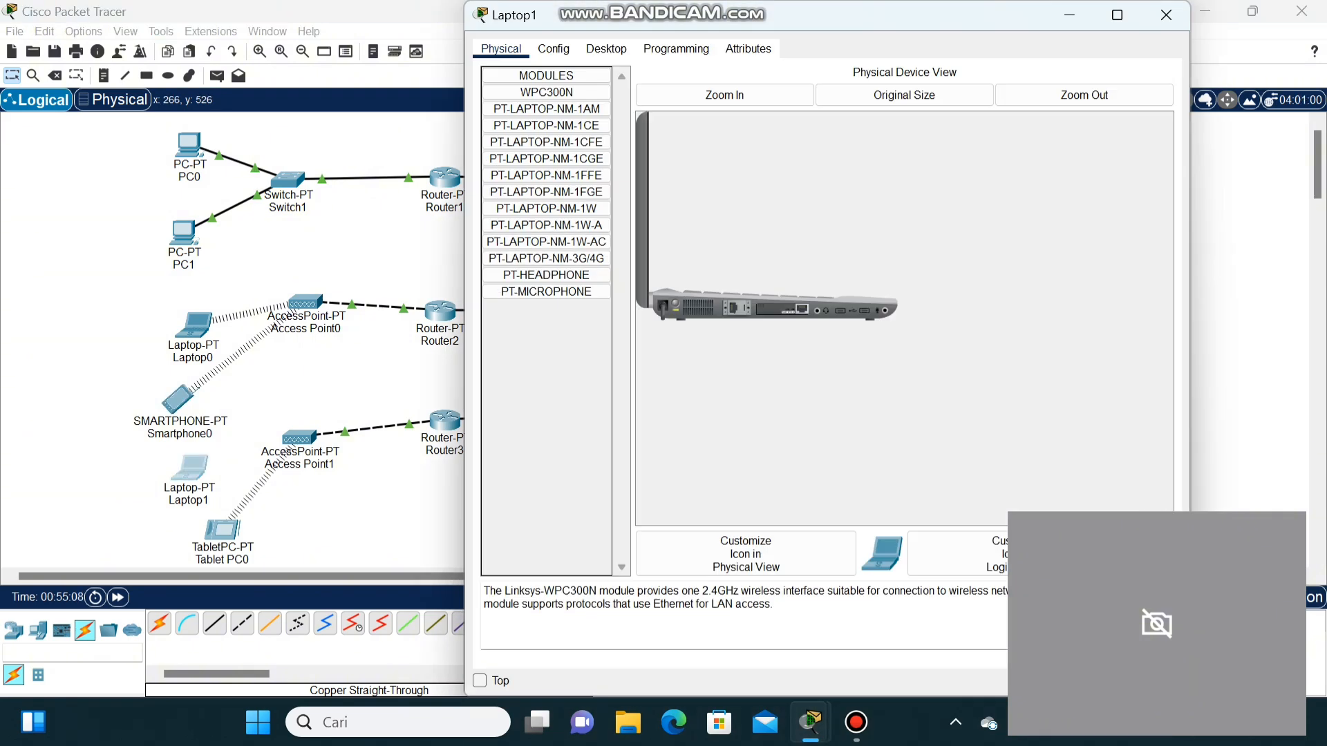
pyautogui.click(606, 49)
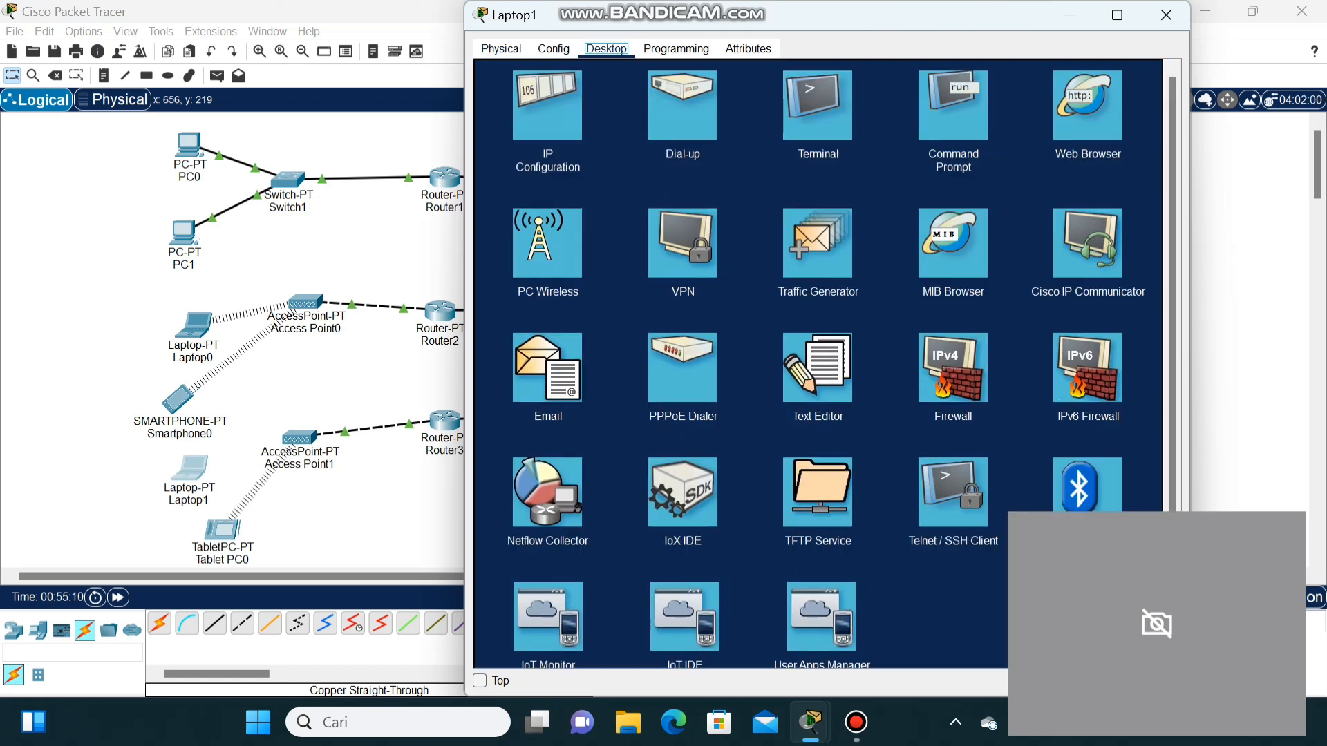
pyautogui.click(547, 107)
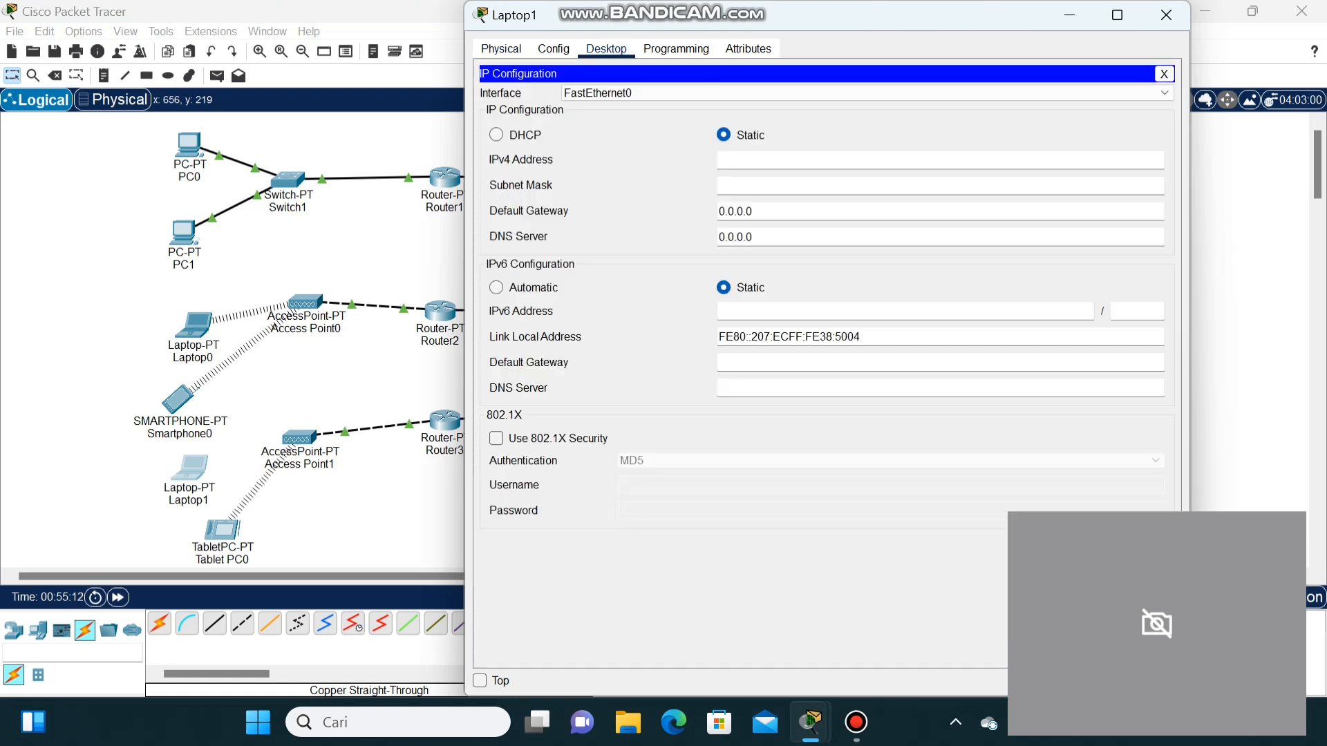
pyautogui.click(497, 134)
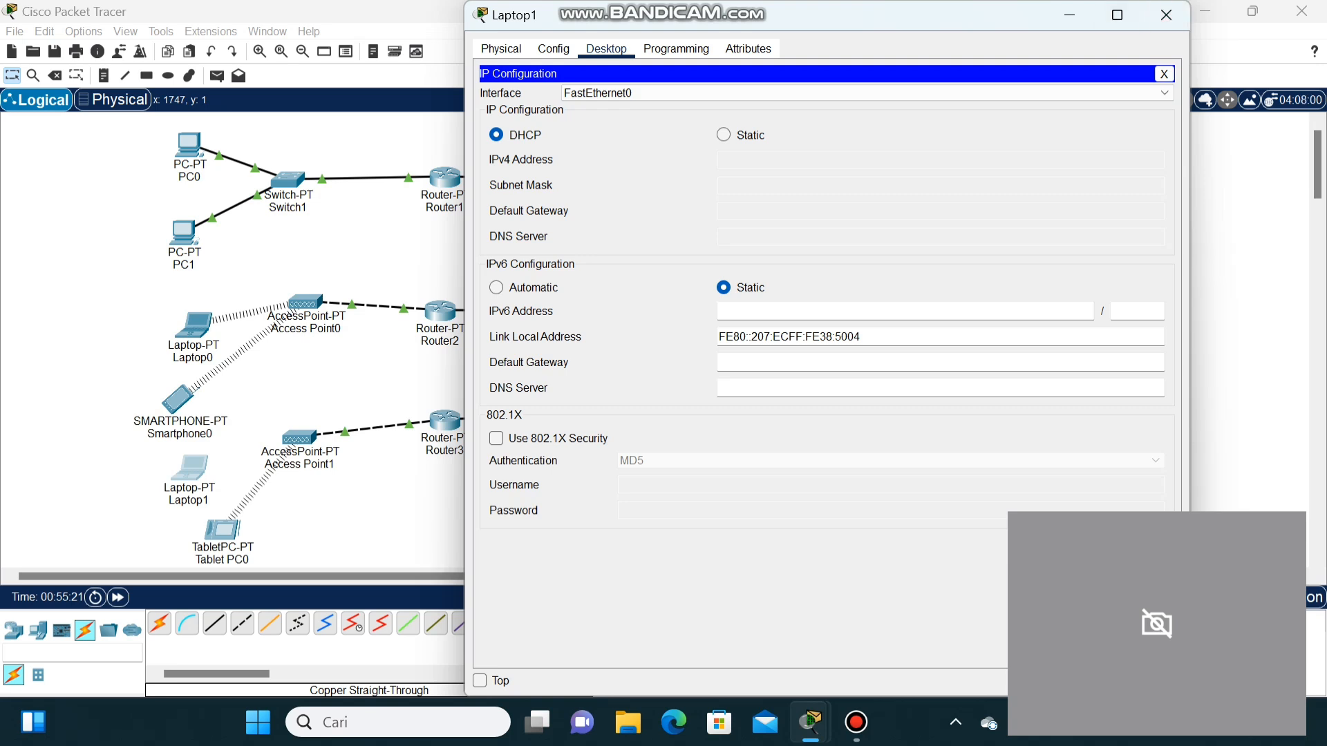
# - Replace Laptop1's Ethernet module with the WPC300N wireless module and close its window
pyautogui.click(500, 48)
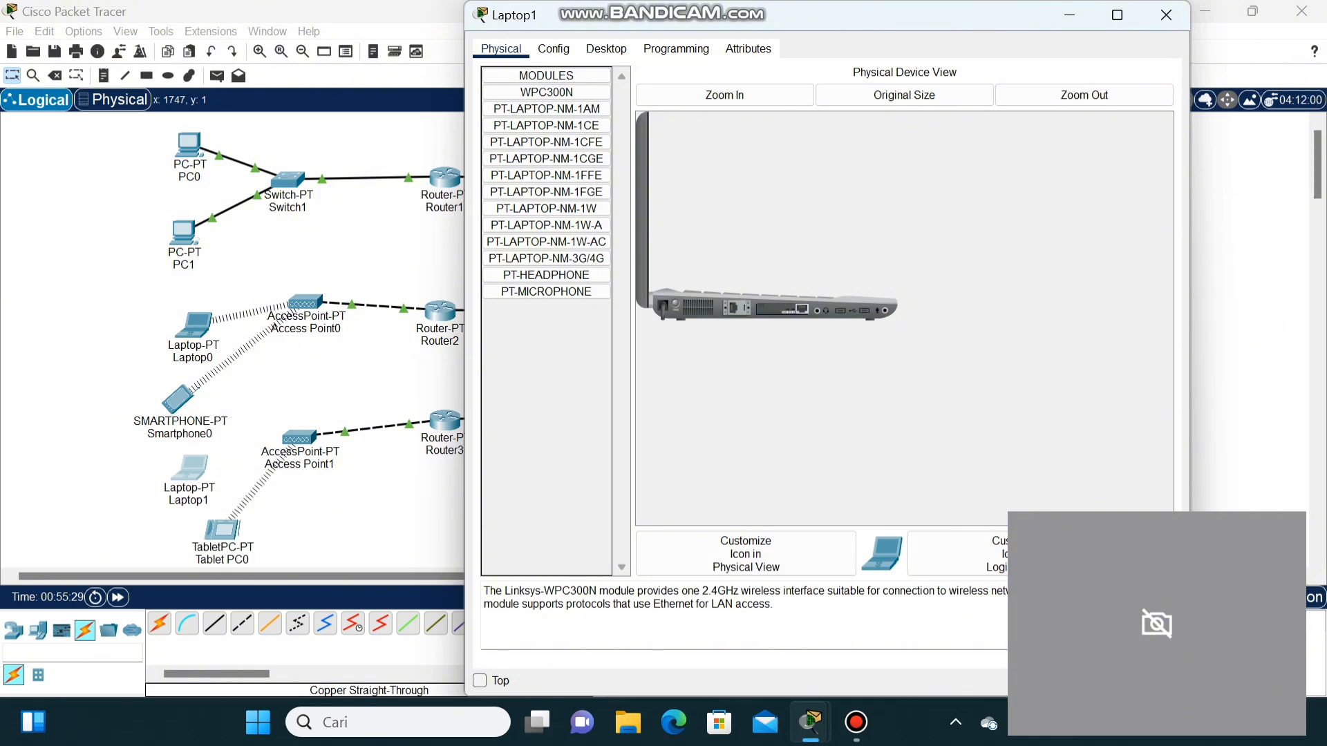
pyautogui.moveTo(546, 435); pyautogui.dragTo(546, 435)
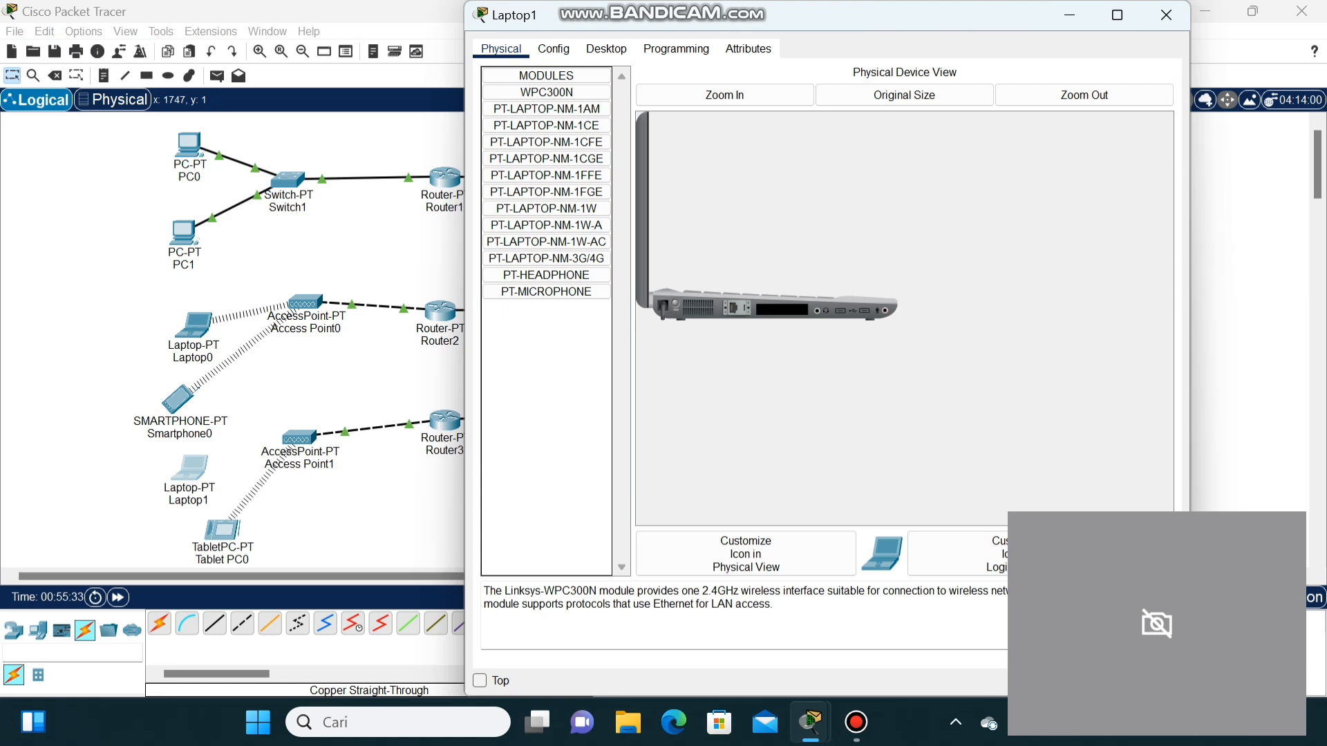
pyautogui.moveTo(546, 91); pyautogui.dragTo(781, 309)
pyautogui.click(606, 48)
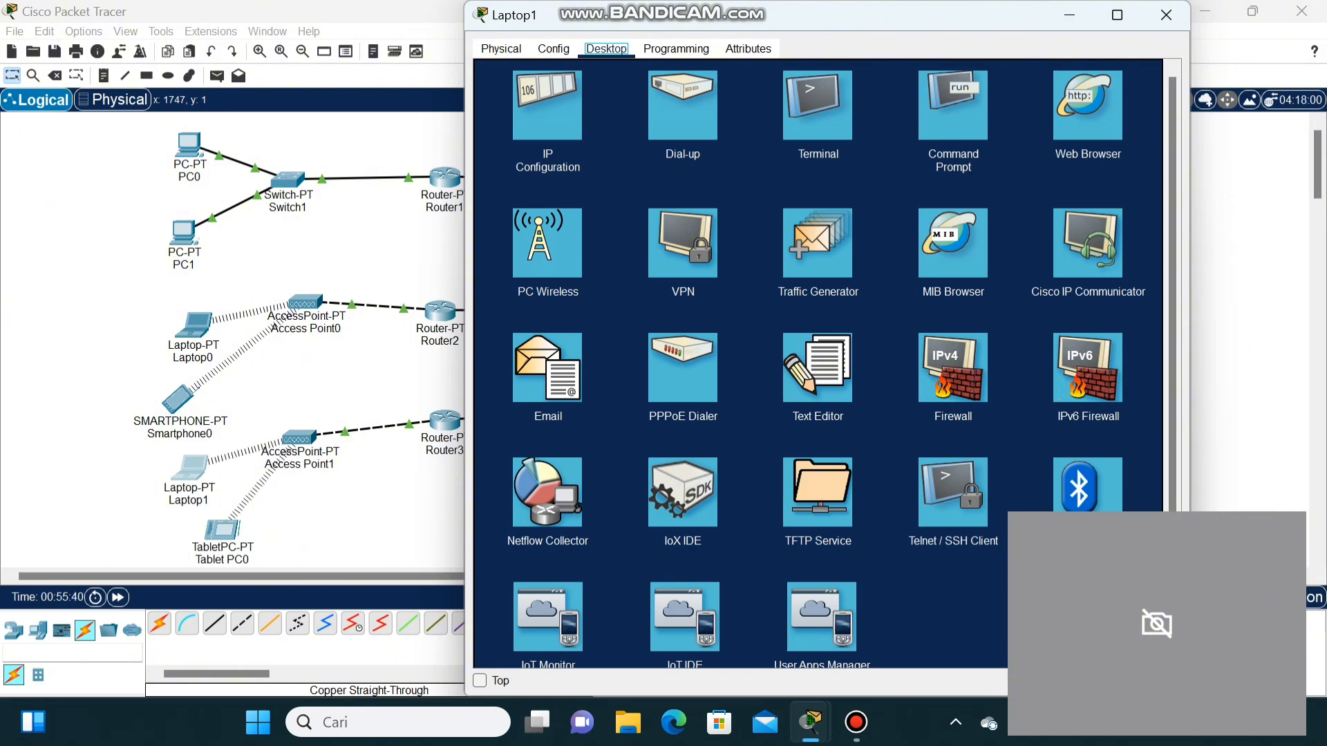
pyautogui.click(1166, 14)
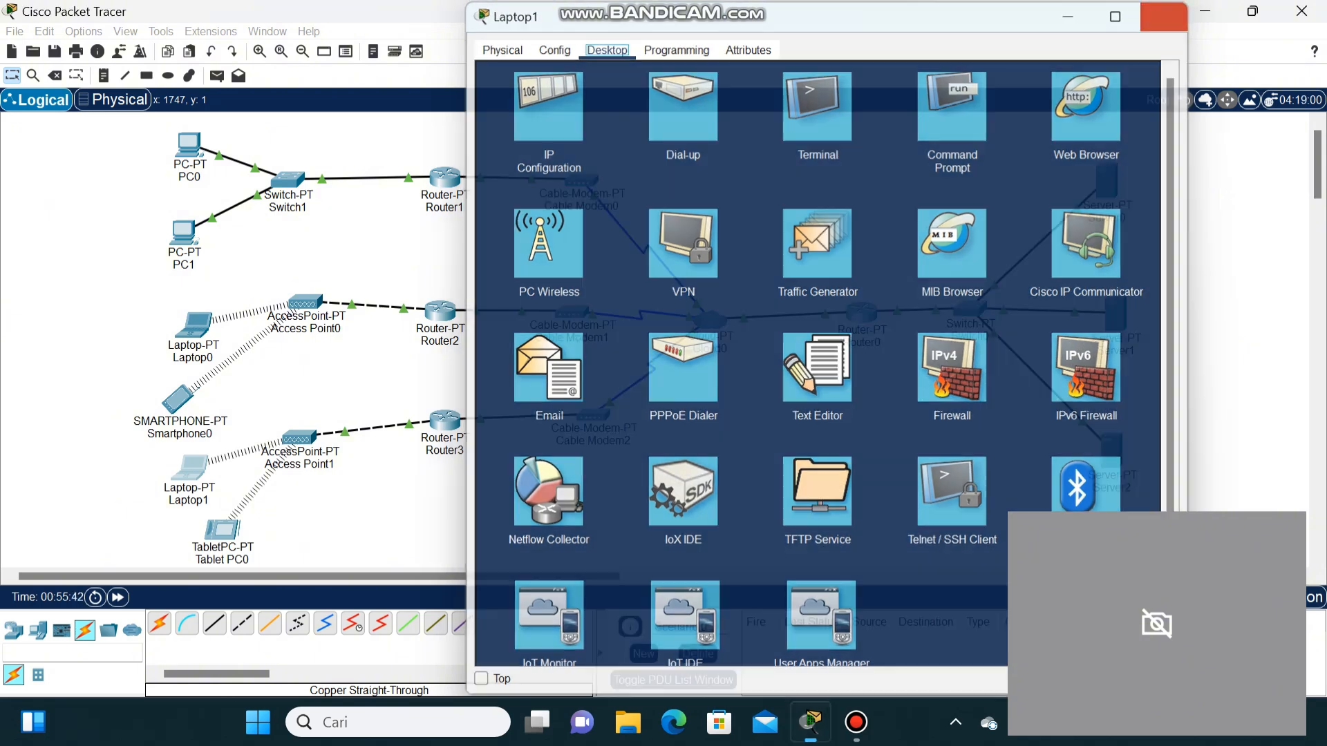
# - Check Tablet PC0's Wireless0 IP configuration and close its window
pyautogui.click(222, 530)
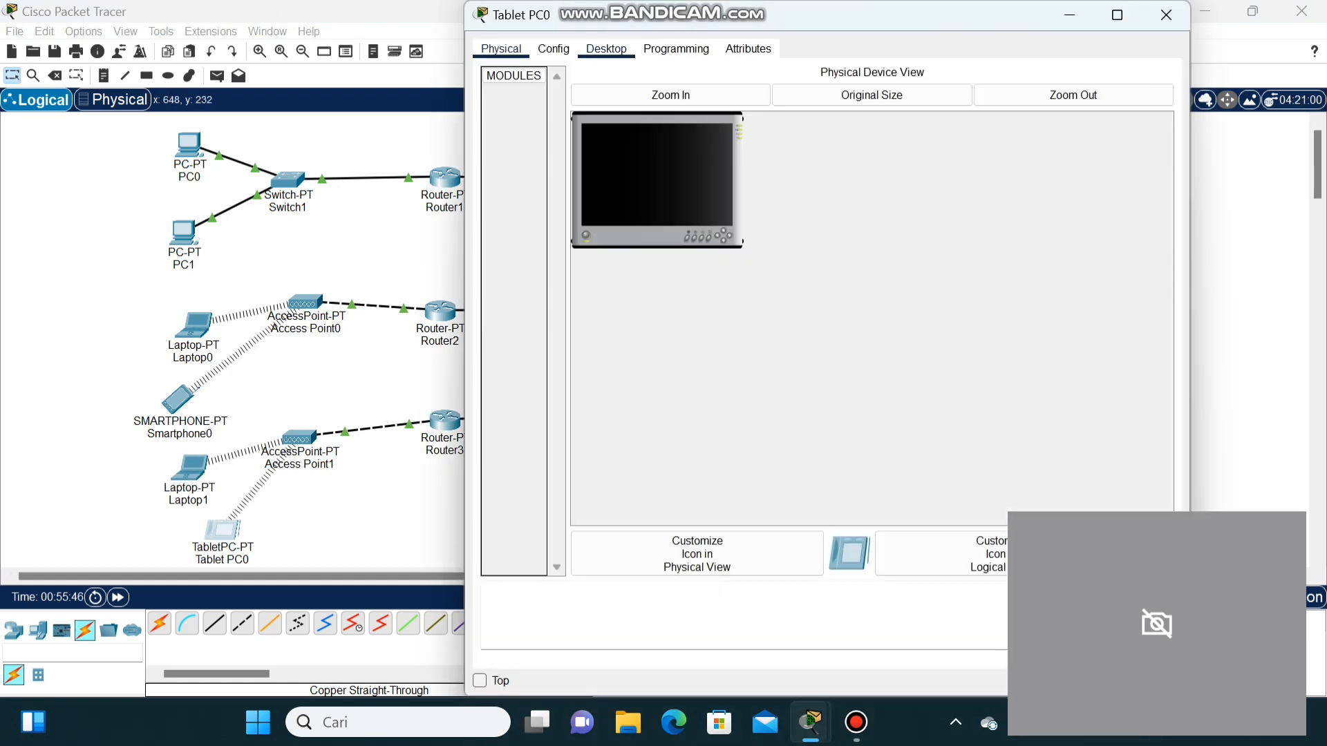
pyautogui.click(606, 49)
pyautogui.click(549, 105)
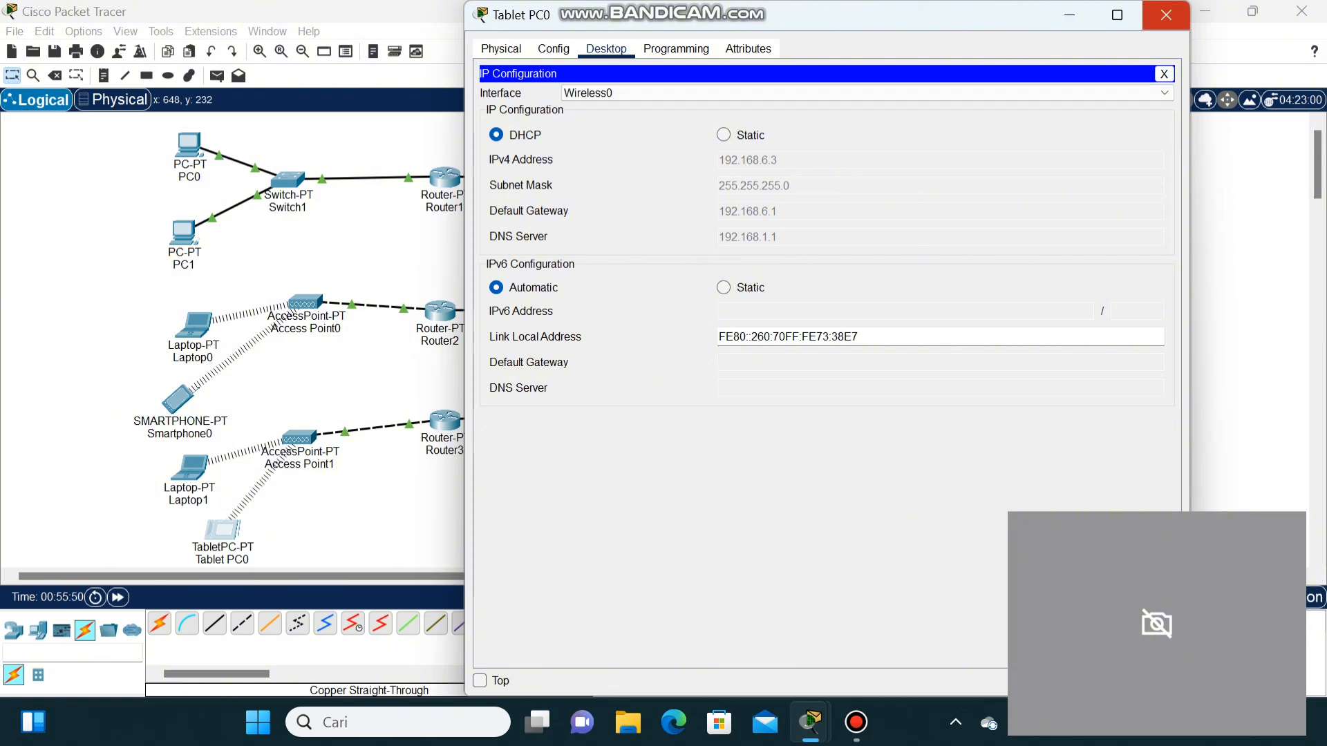
pyautogui.click(1166, 15)
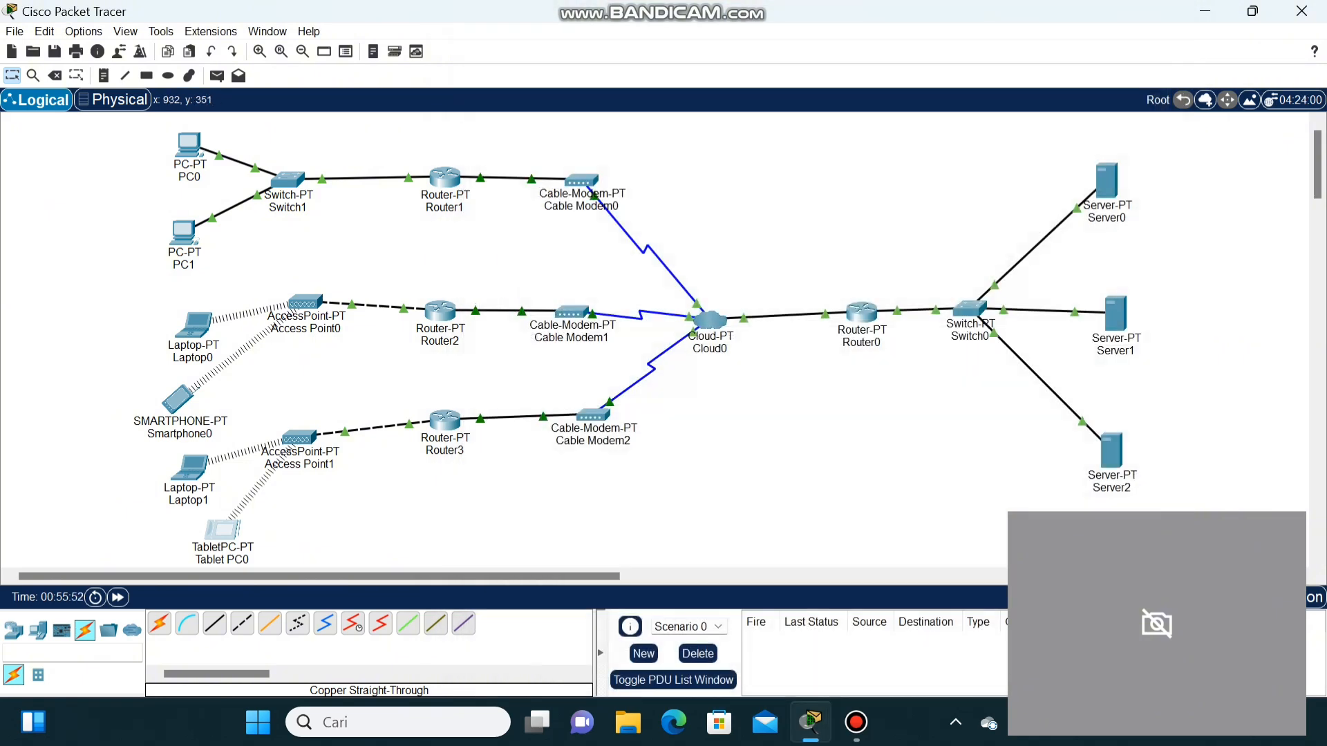
# - Test connectivity with a simple PDU from PC0 to Router1 and two from PC0 to Server0
pyautogui.press('p')
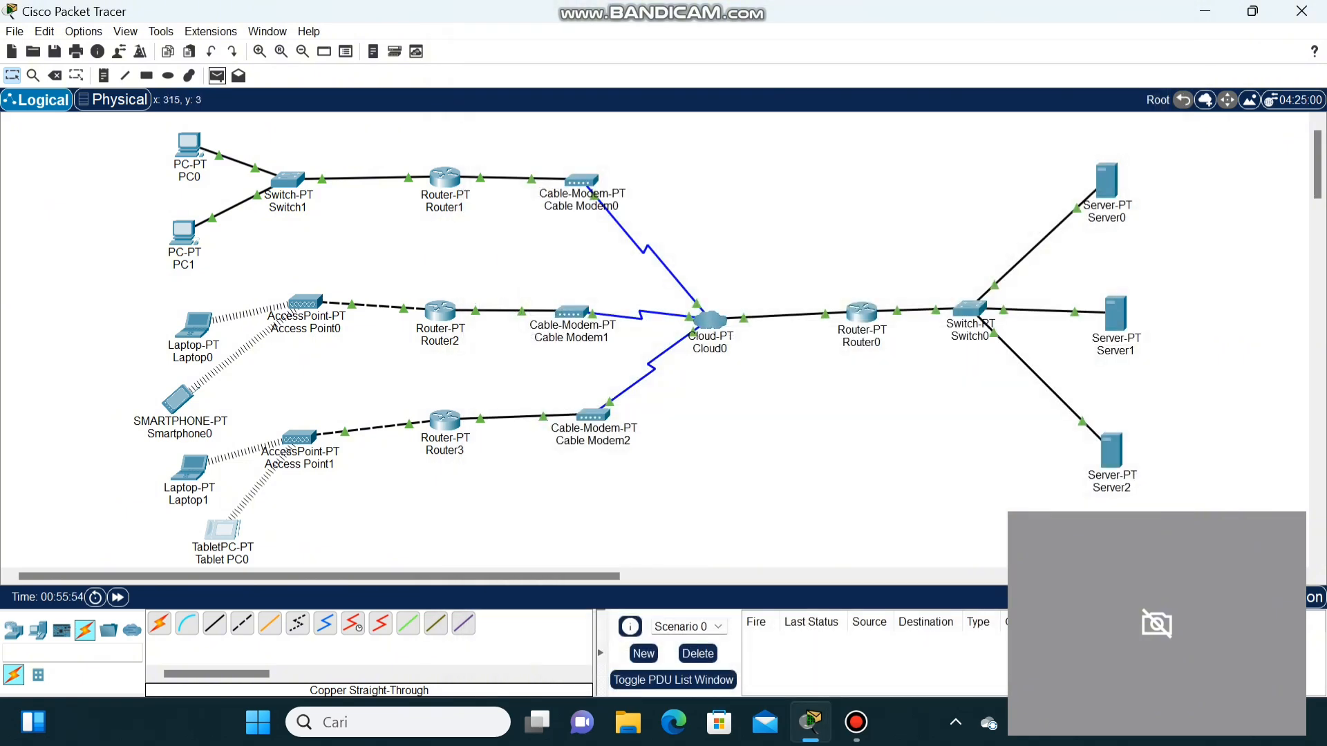
pyautogui.click(222, 530)
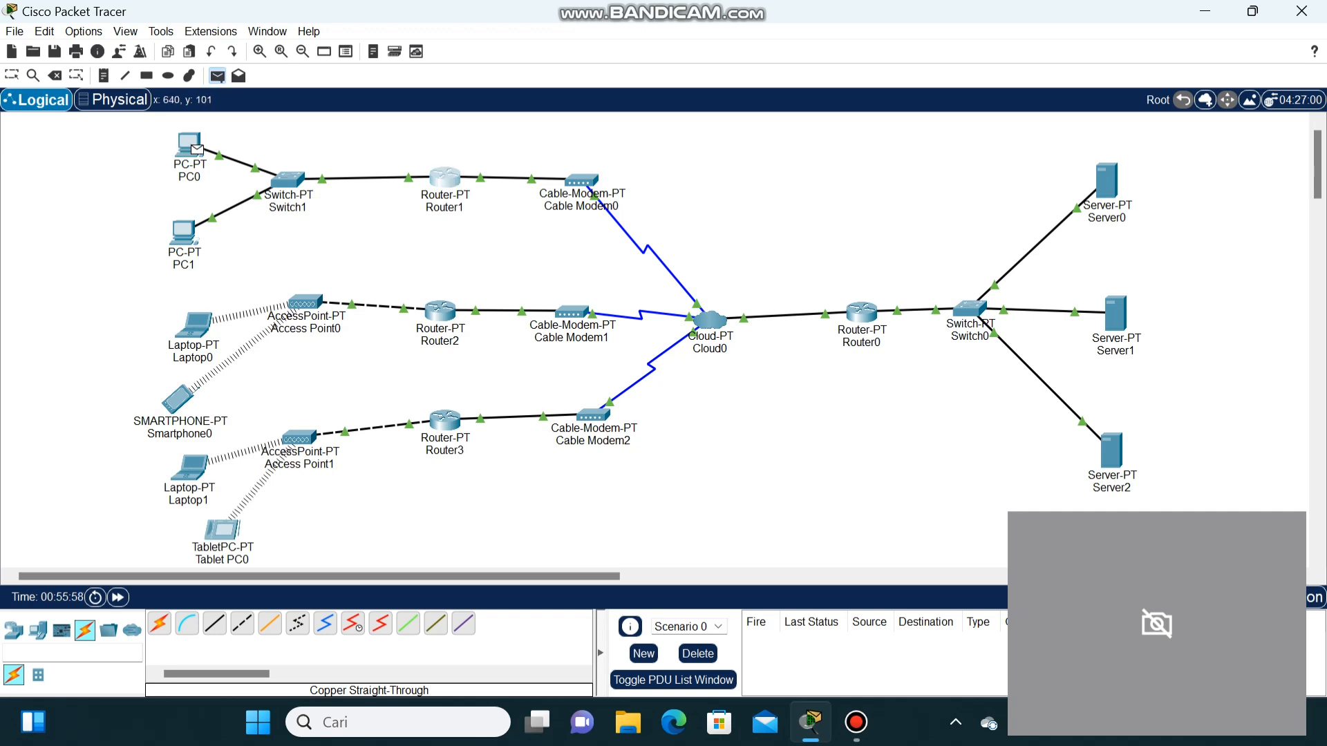
pyautogui.click(444, 177)
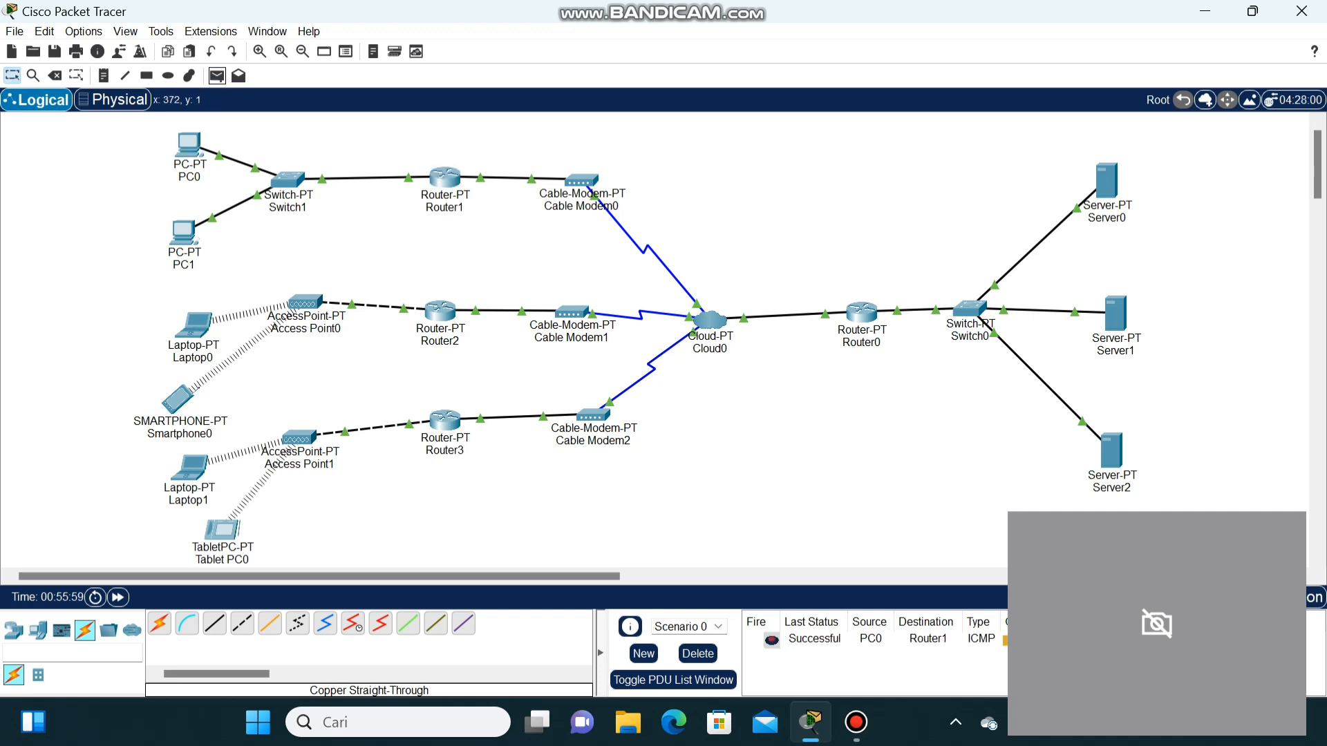
pyautogui.click(216, 76)
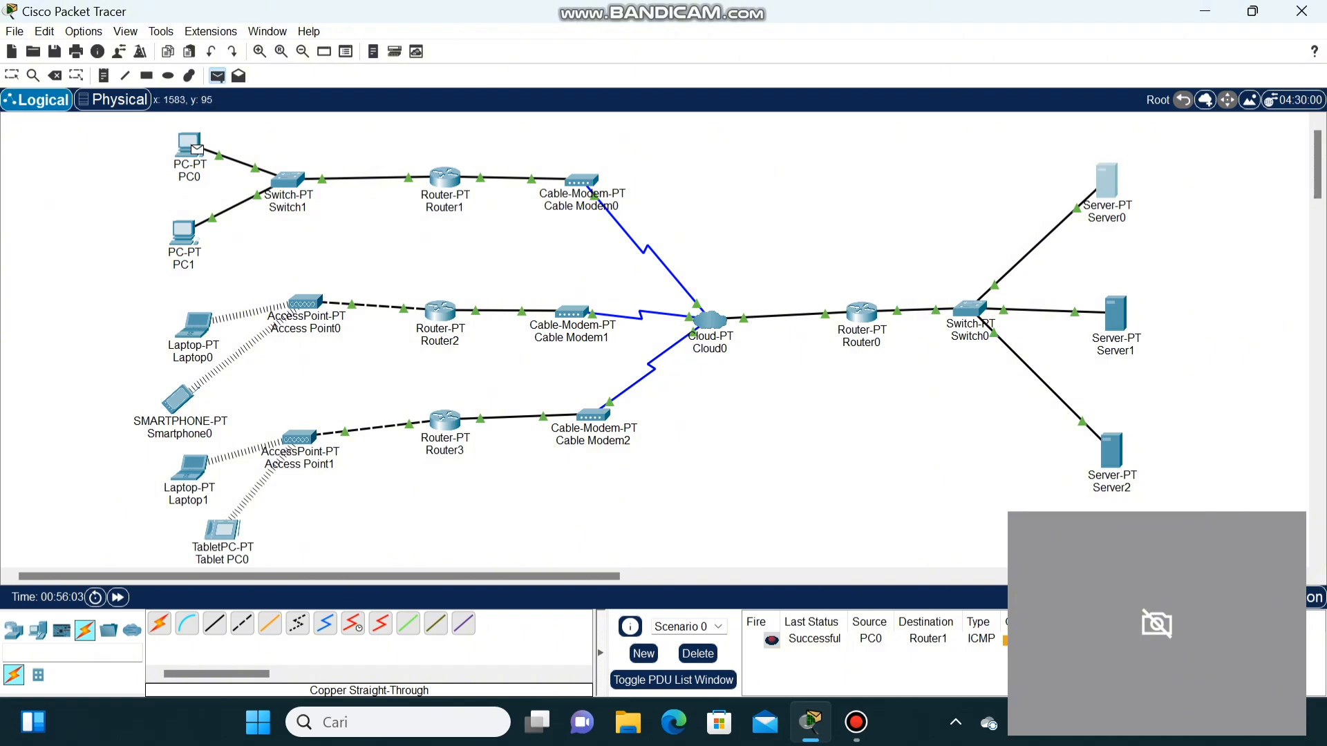
pyautogui.click(1106, 178)
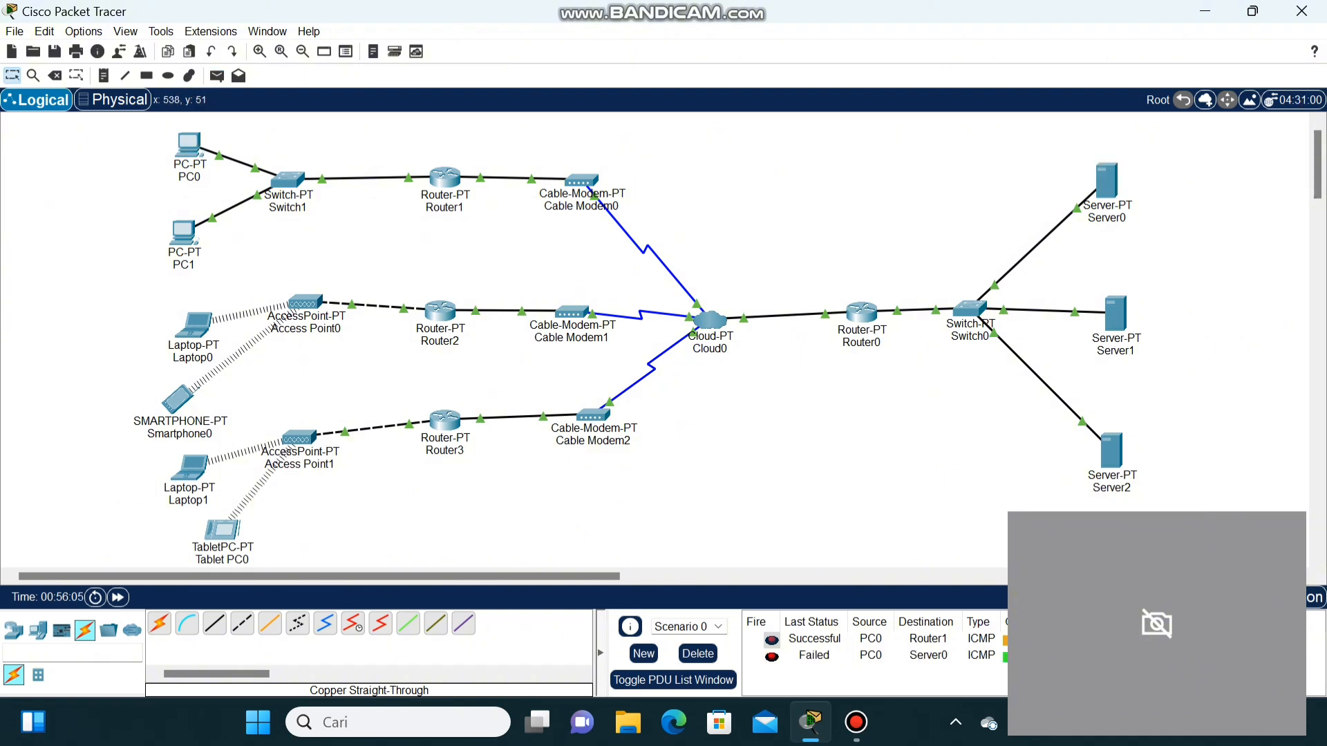
pyautogui.click(216, 75)
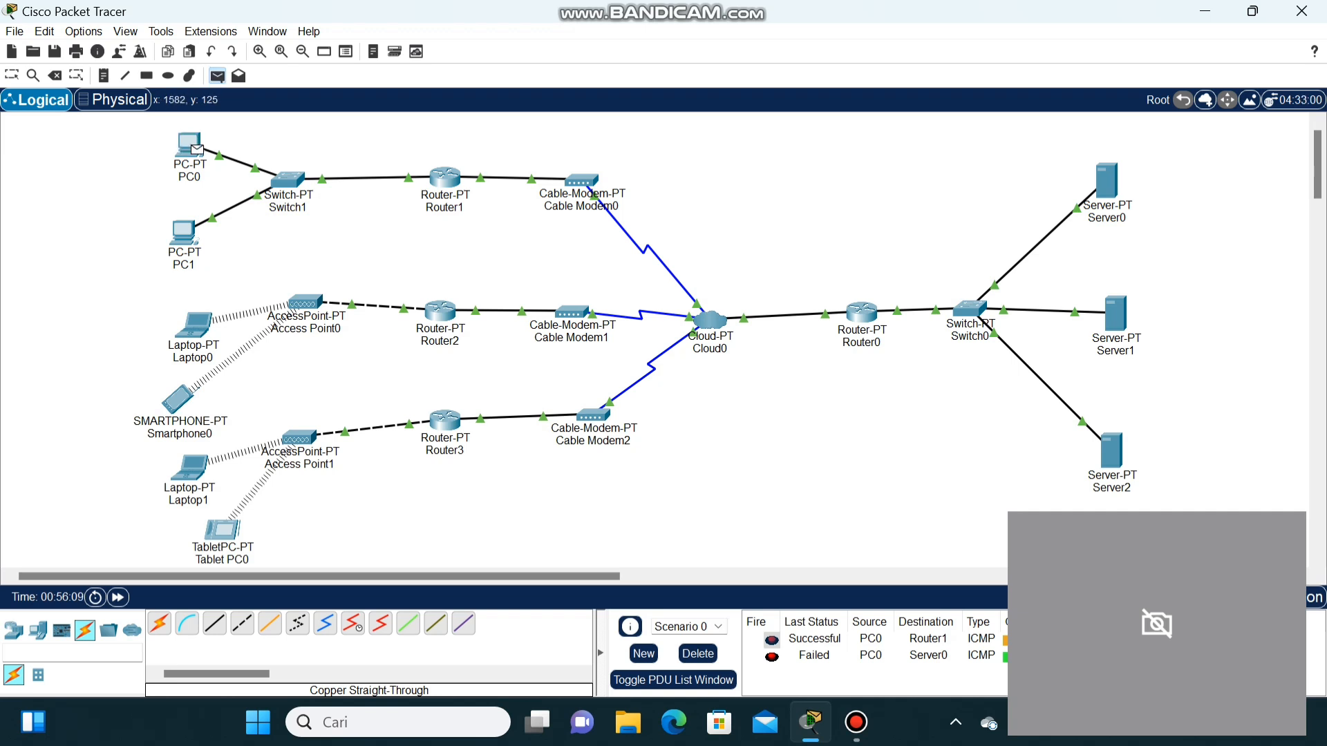
pyautogui.click(1106, 179)
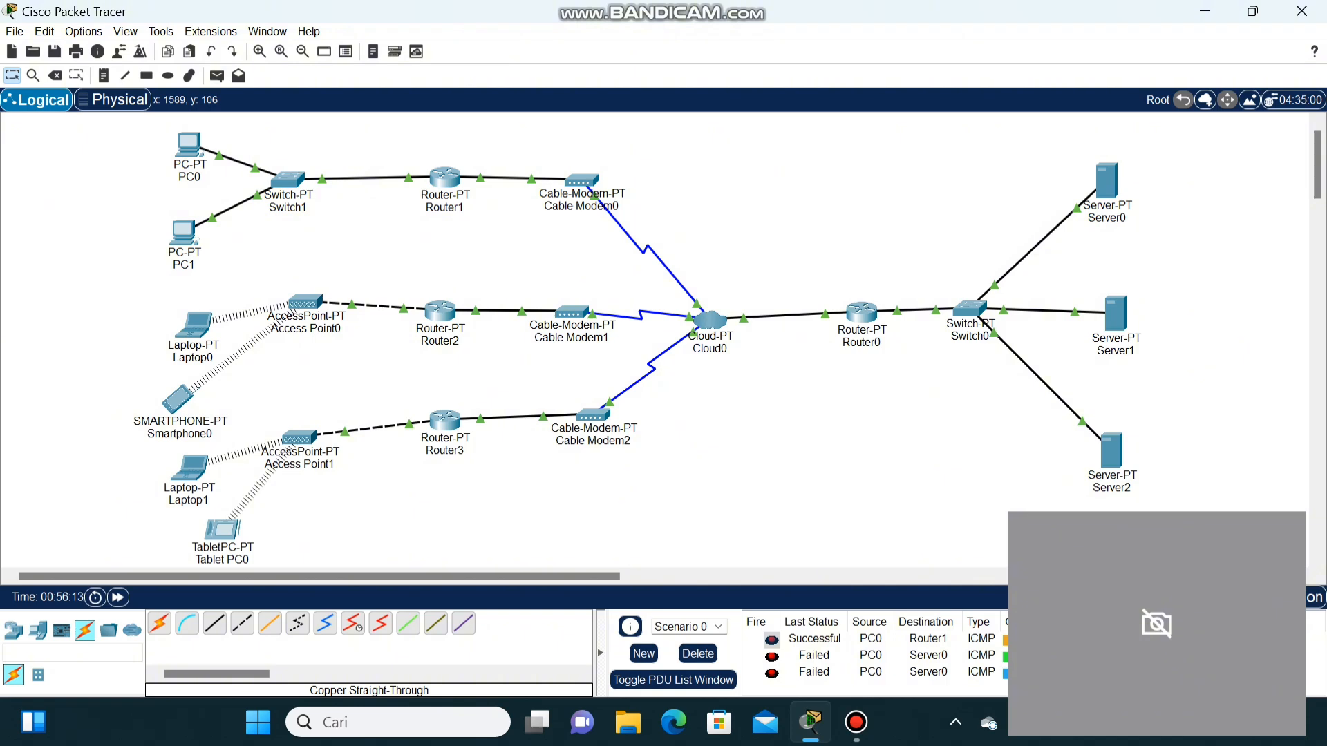
# - Send a simple PDU from Server0 to PC0, and delete the PDU tests in Scenario 0
pyautogui.press('p')
pyautogui.click(1106, 183)
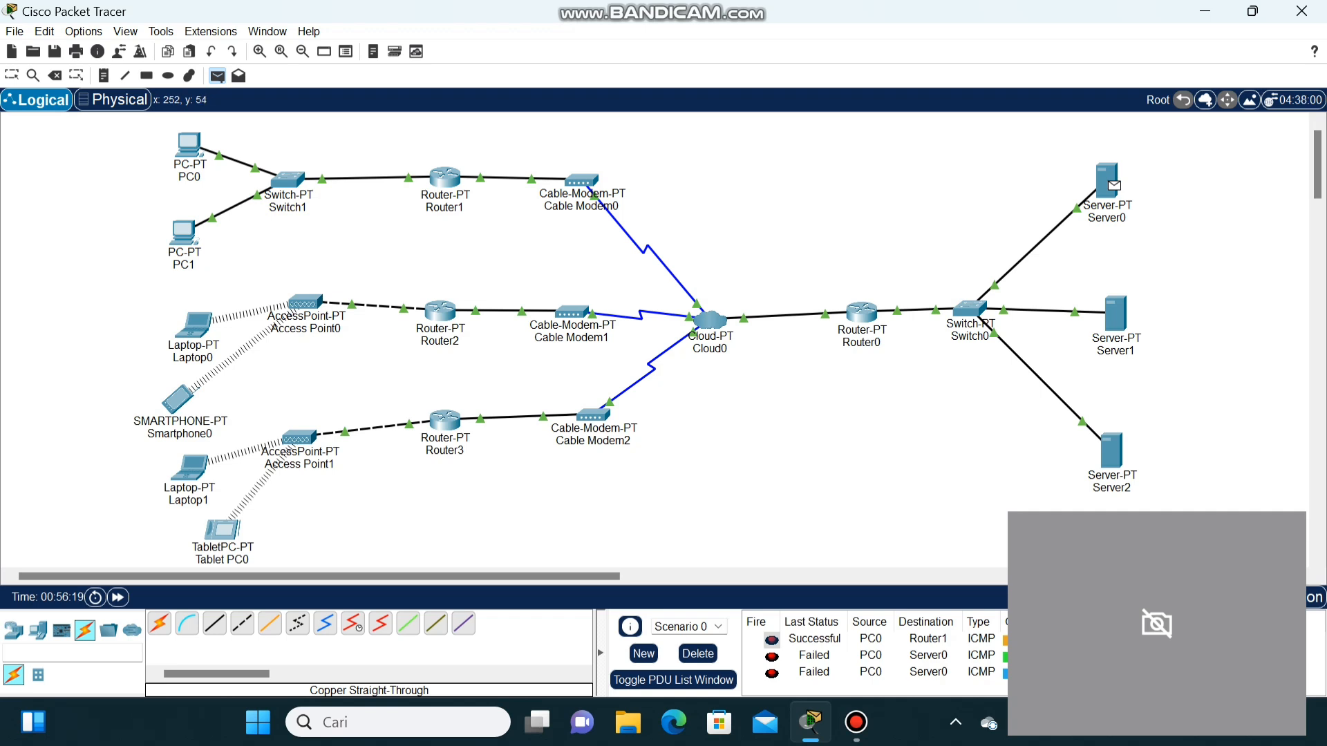
pyautogui.click(181, 148)
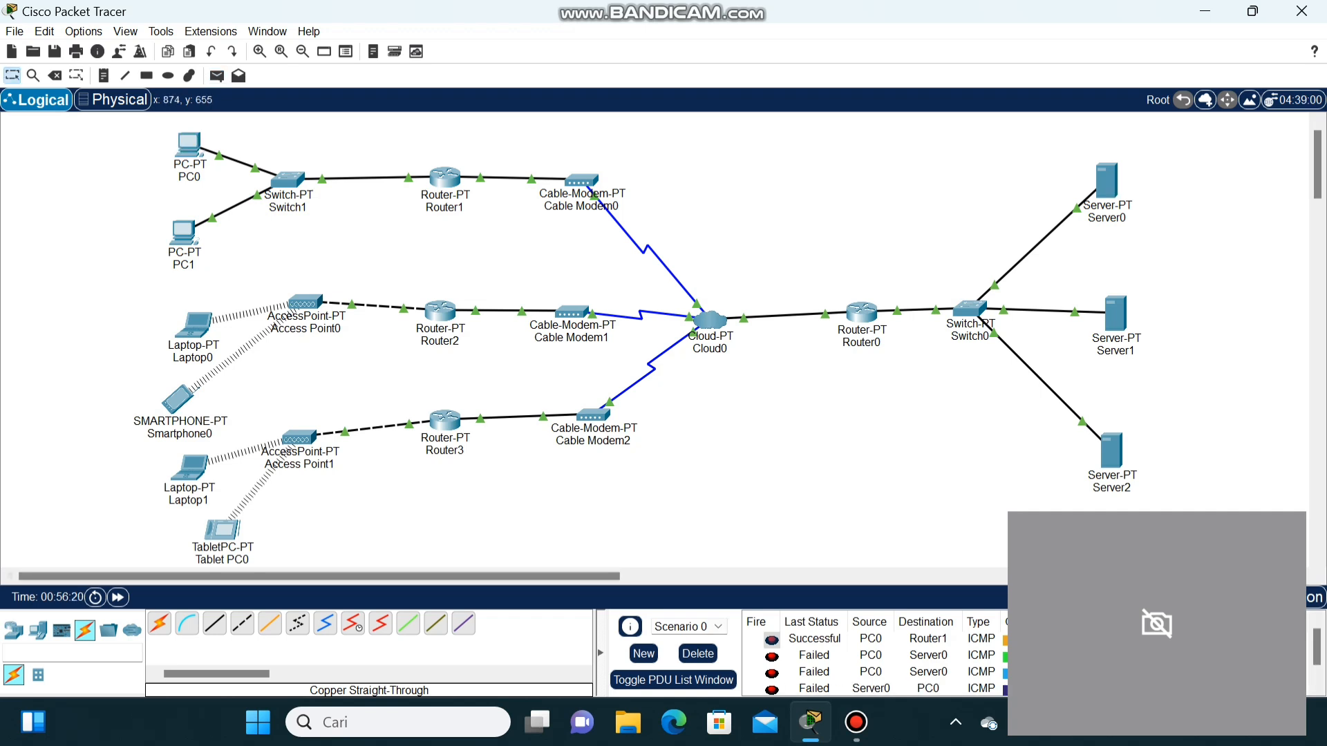
pyautogui.click(697, 654)
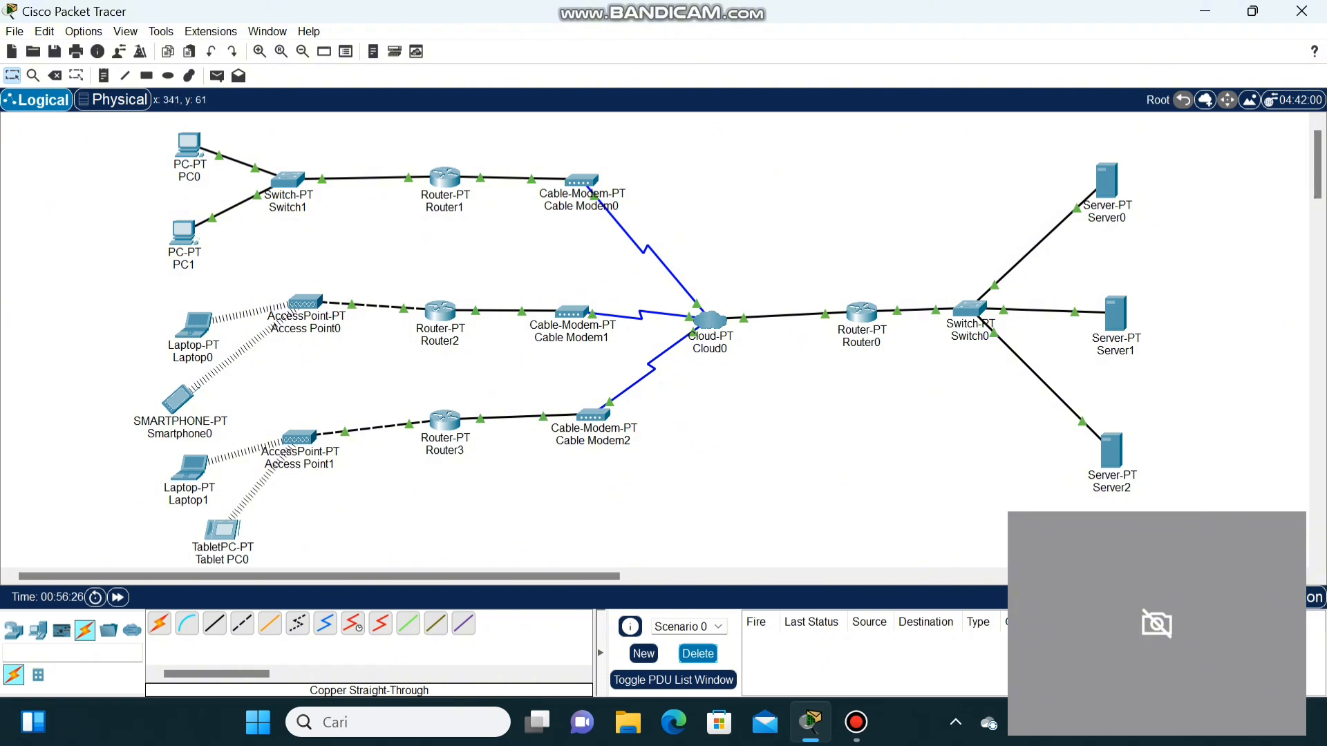
# - Test connectivity with simple PDUs from PC0 to Router0 and from Router0 to Router1
pyautogui.press('p')
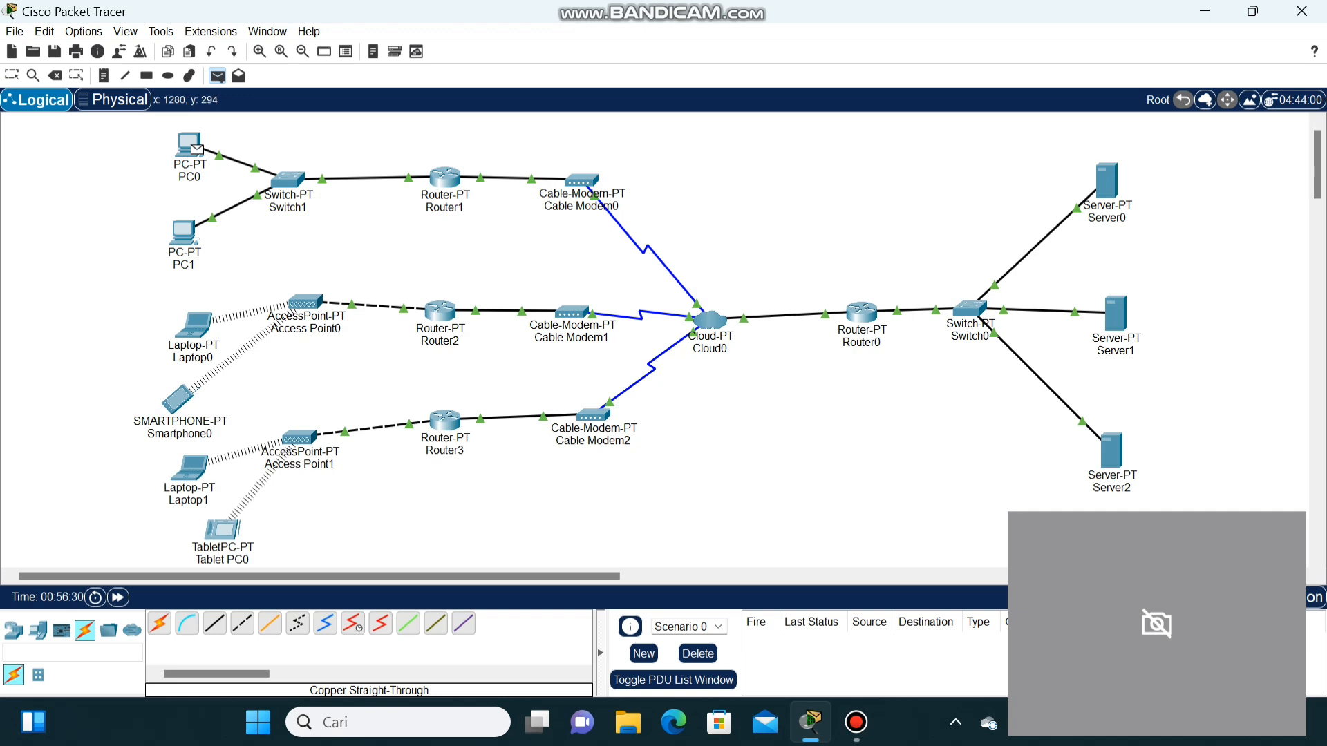
pyautogui.click(188, 146)
pyautogui.click(862, 312)
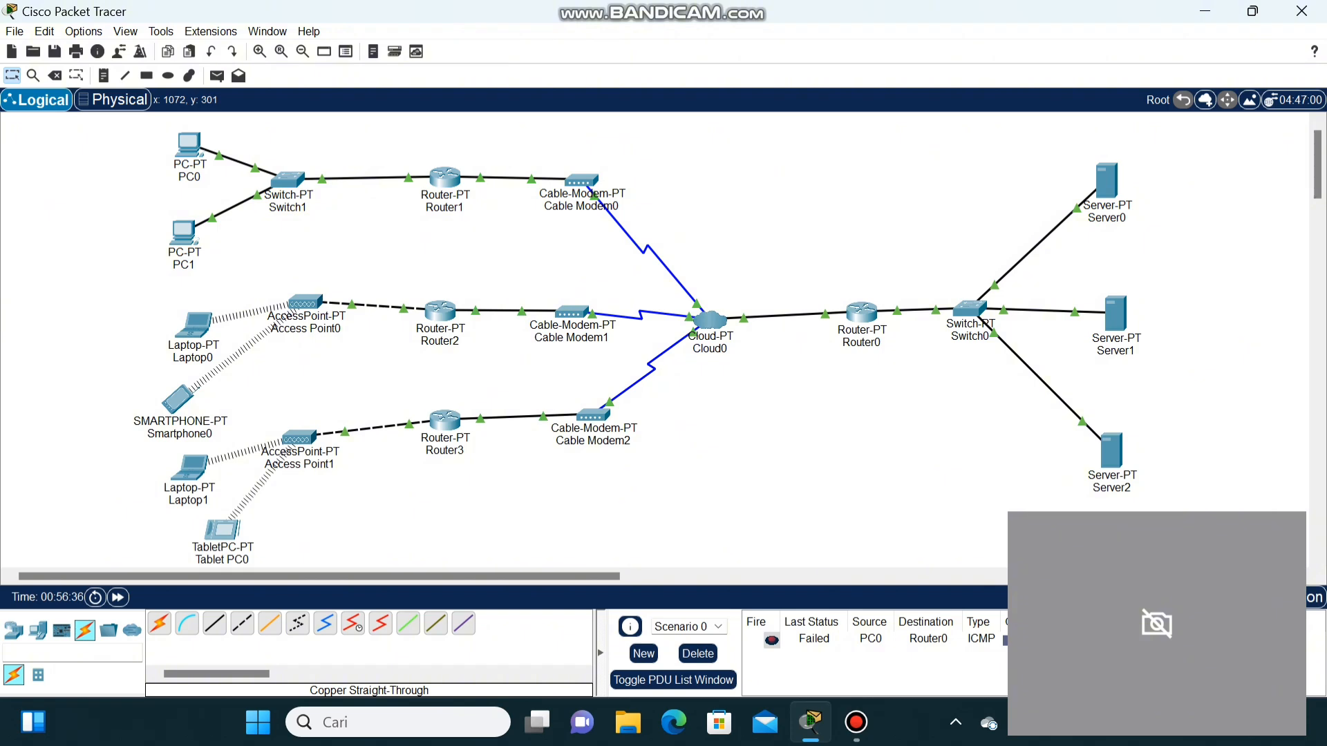
pyautogui.press('p')
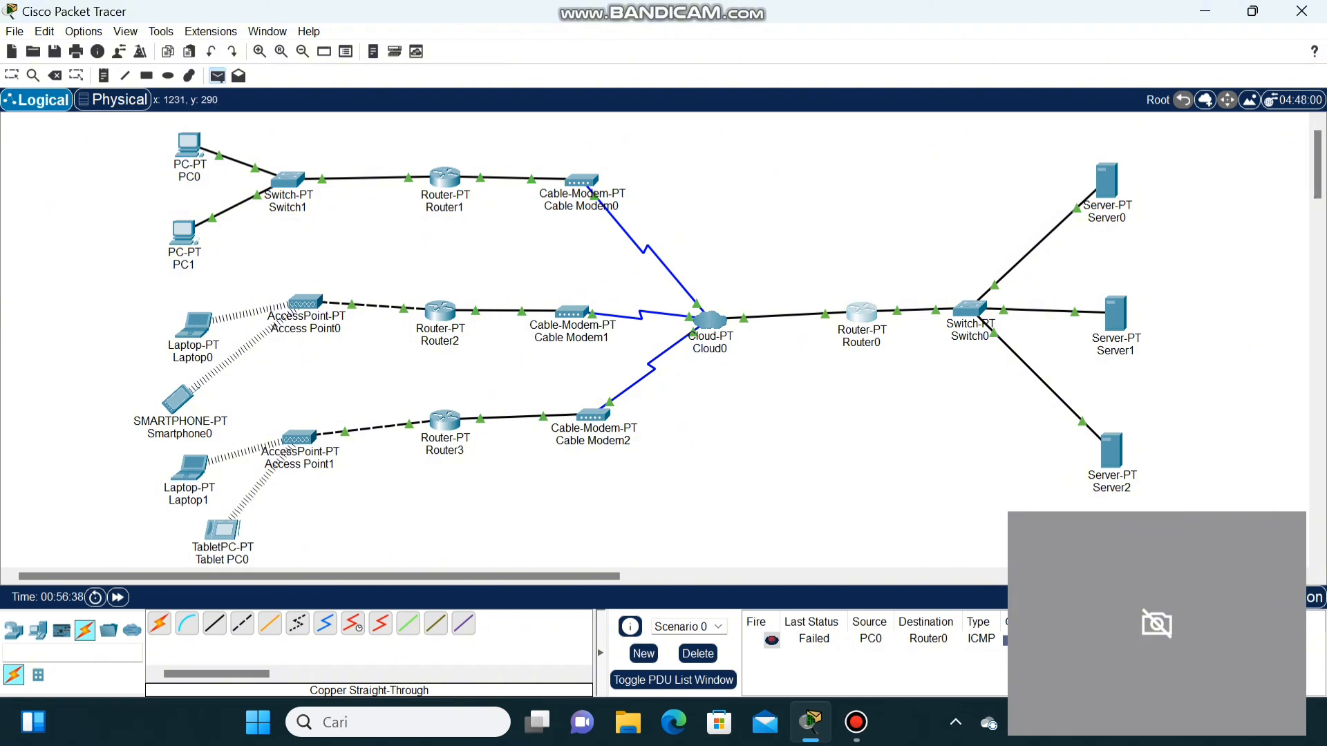
pyautogui.click(868, 314)
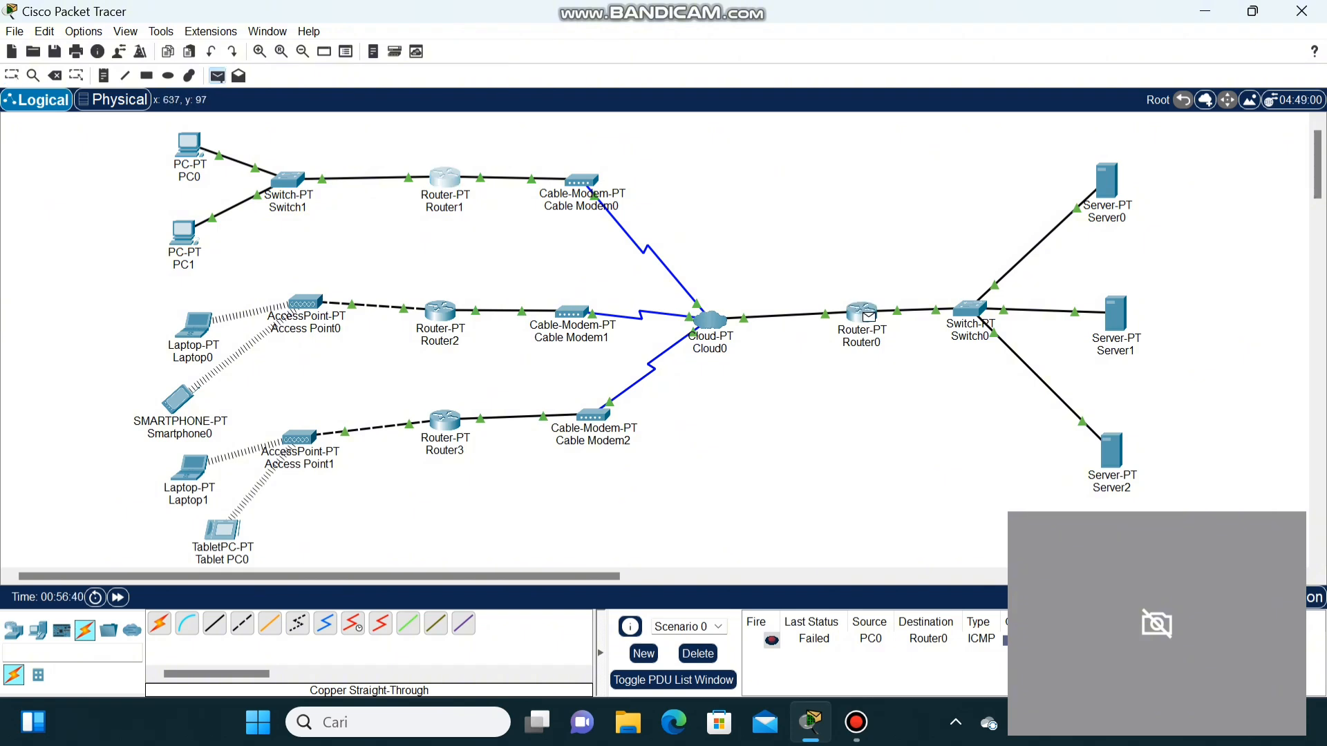
pyautogui.click(444, 177)
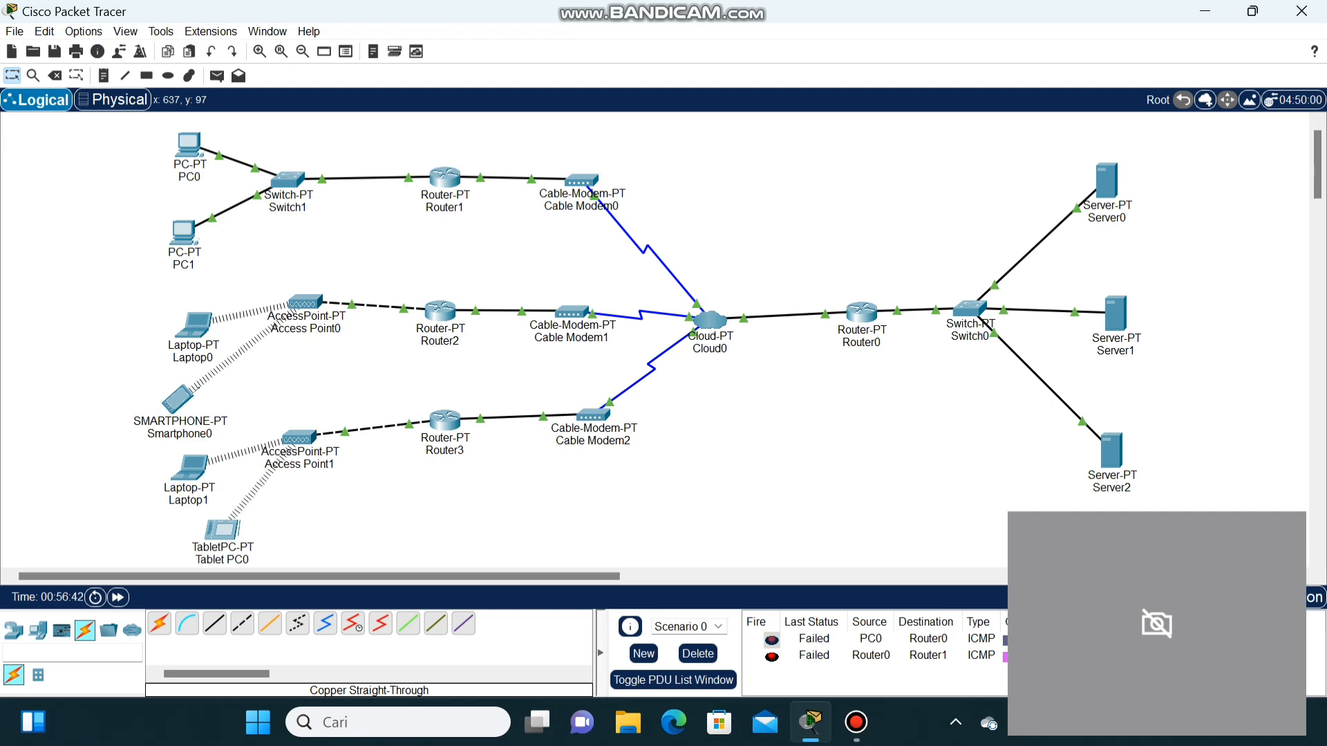
# - Test connectivity with simple PDUs from Router1 to Router0 and from Router0 to PC0
pyautogui.press('p')
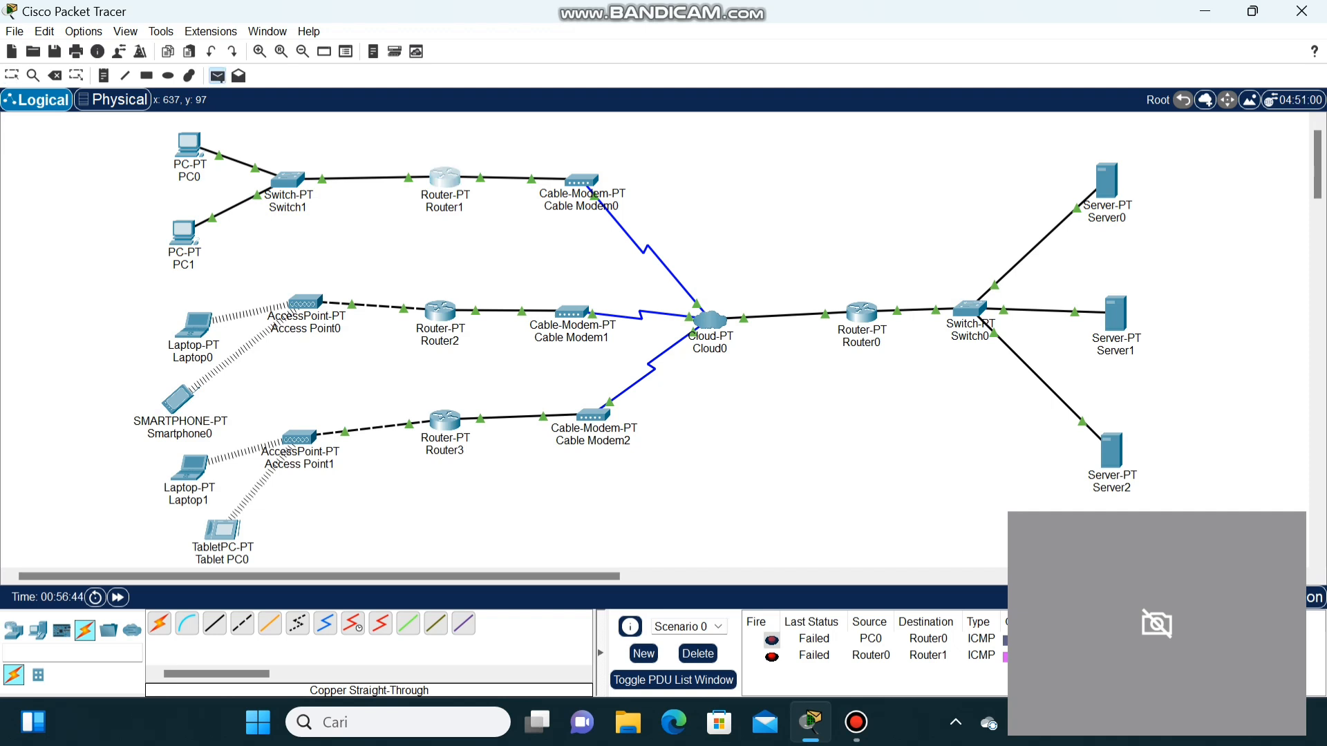
pyautogui.click(452, 181)
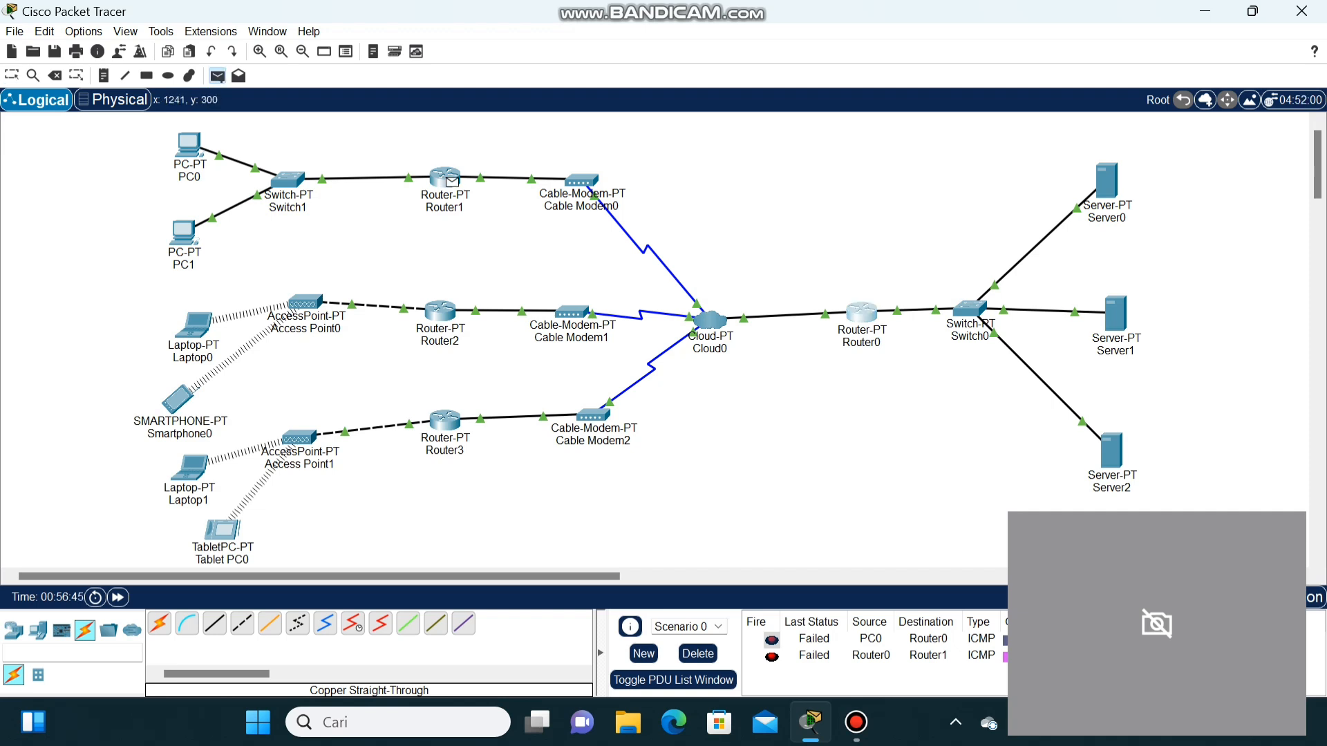
pyautogui.click(861, 312)
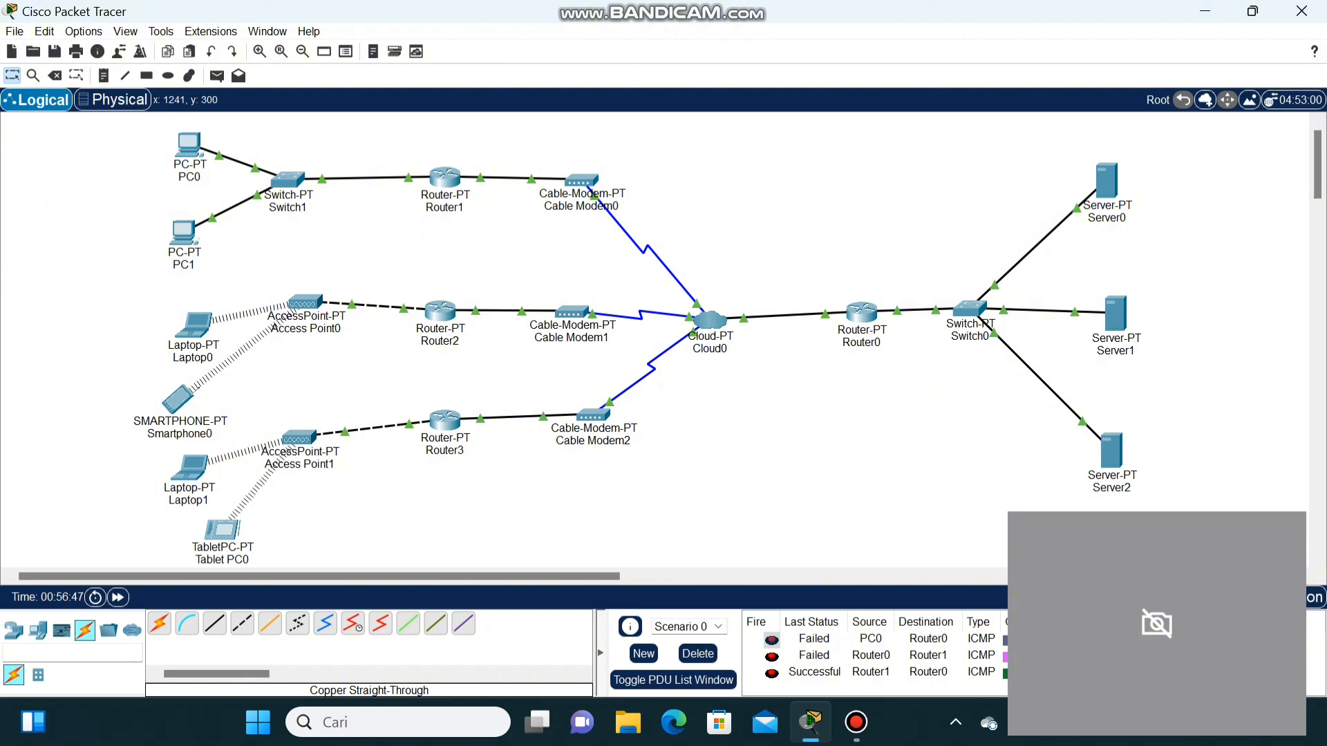
pyautogui.press('p')
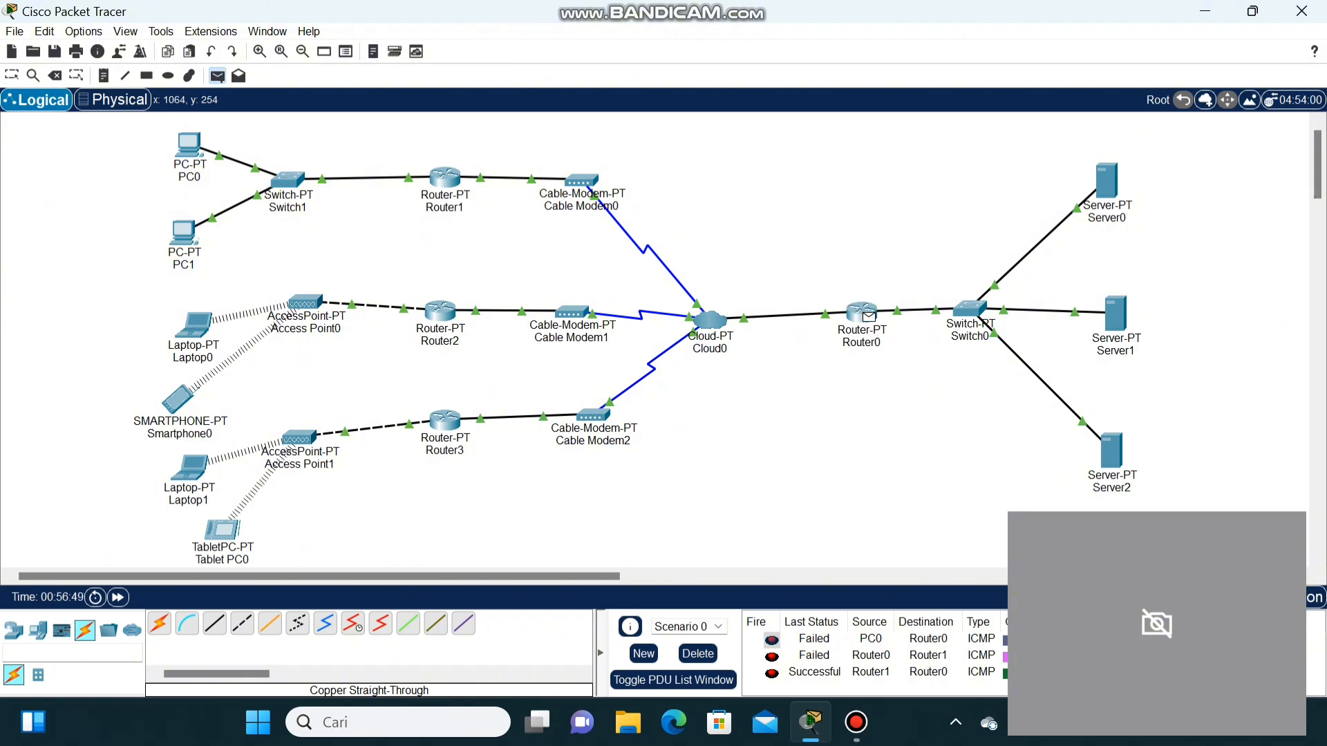
pyautogui.click(864, 314)
pyautogui.click(190, 146)
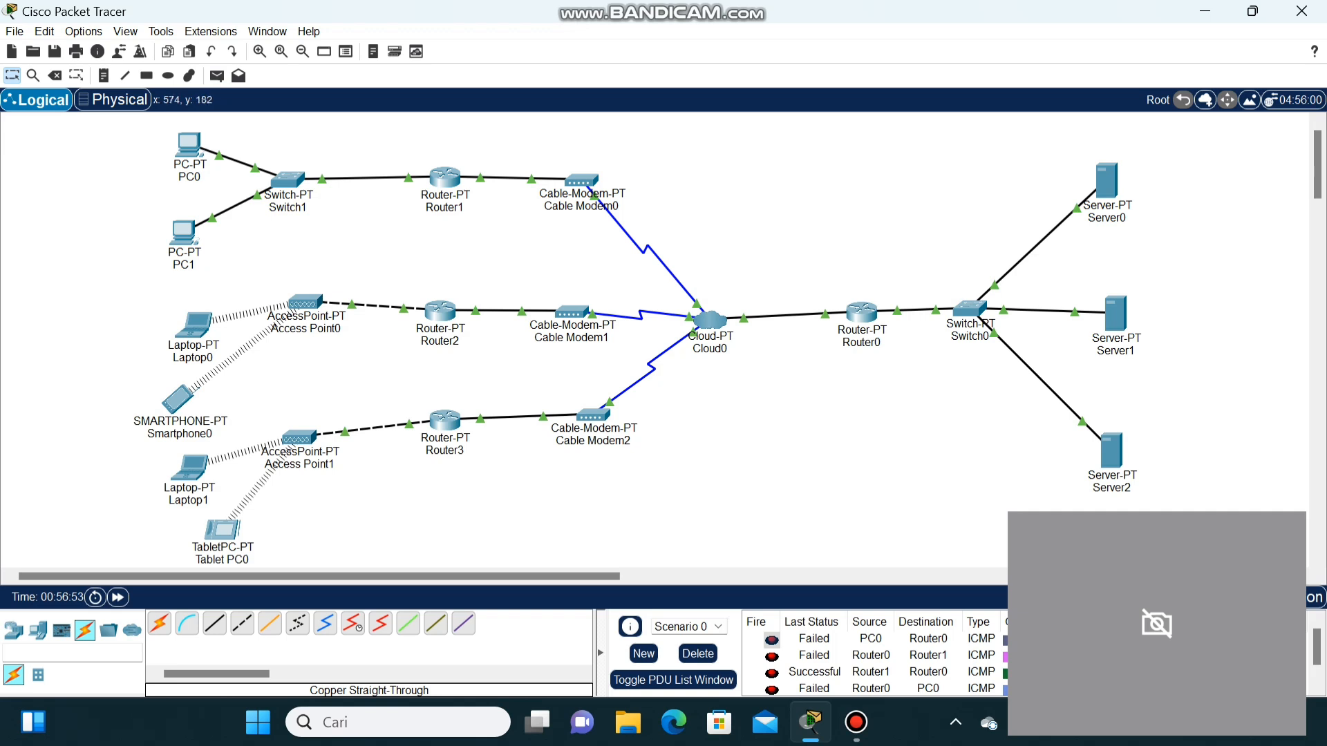
# - Repeat the simple PDU test from PC0 to Router0, and clear Scenario 0's PDU list
pyautogui.press('p')
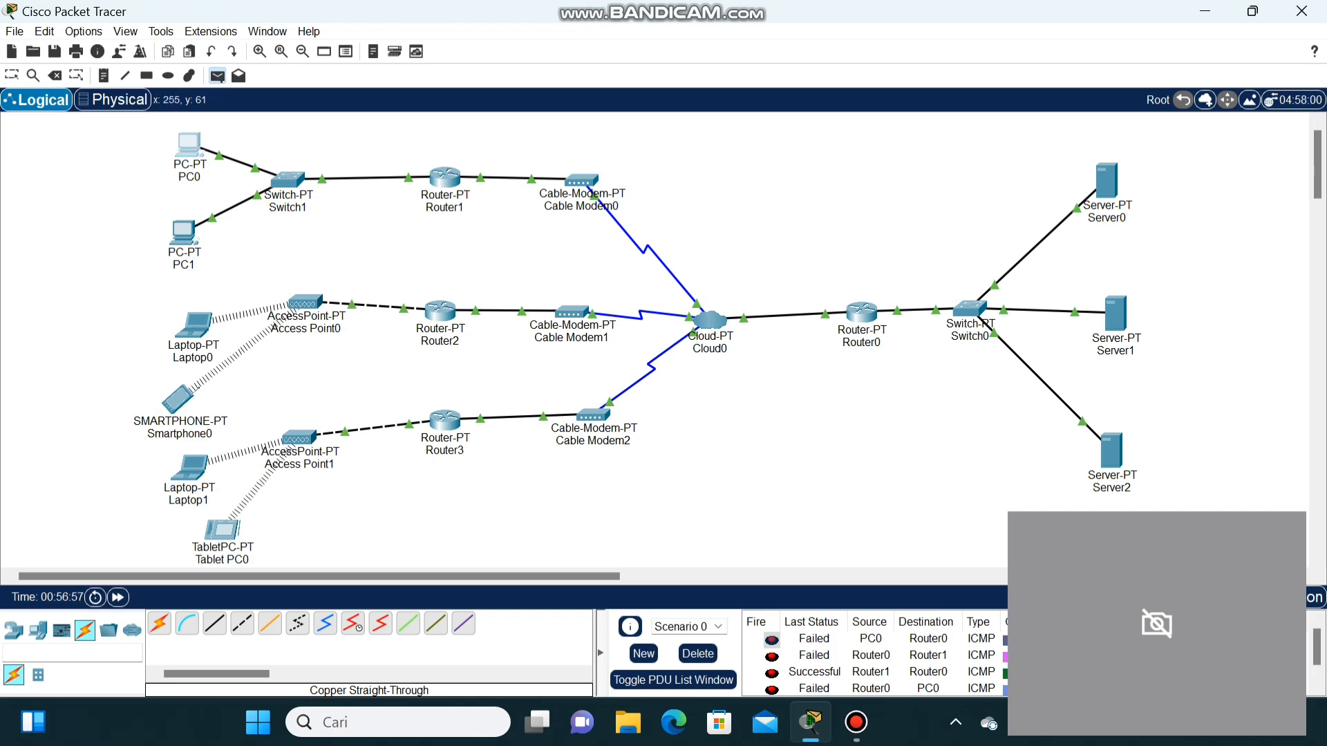
pyautogui.click(194, 145)
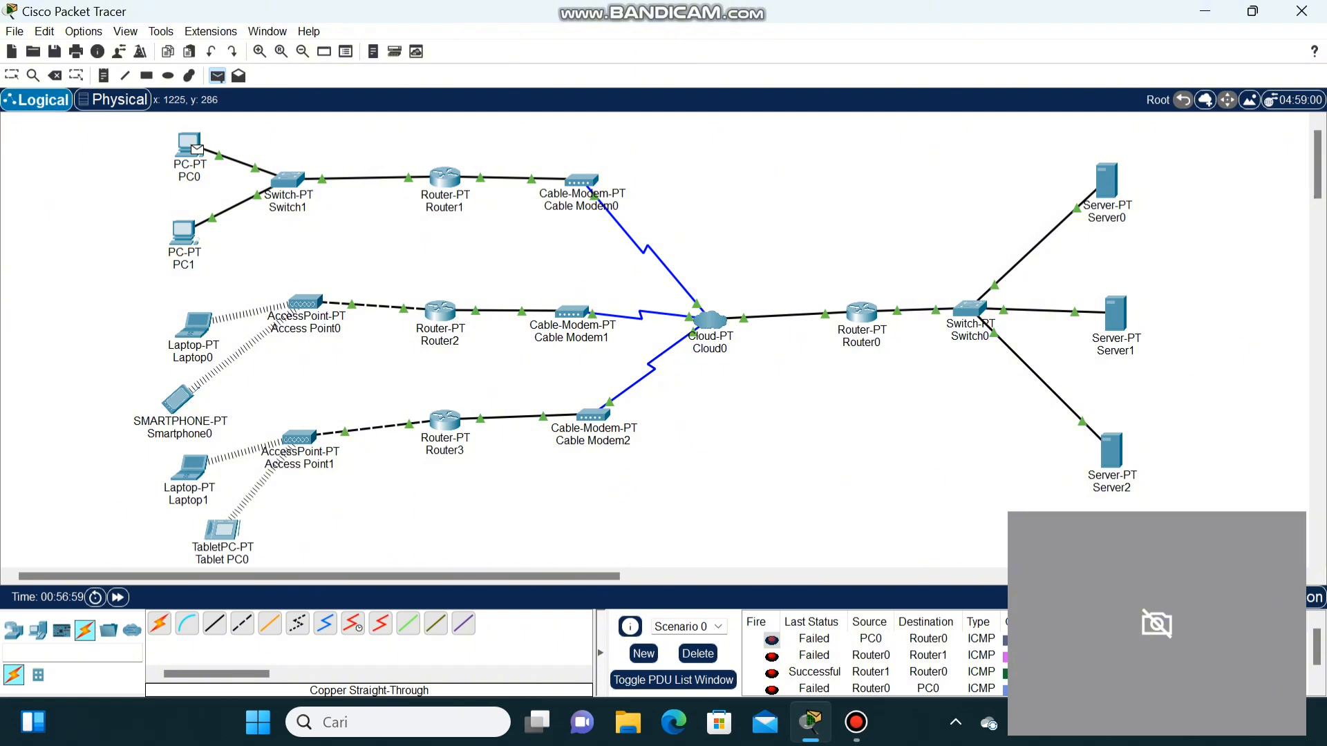
pyautogui.click(862, 312)
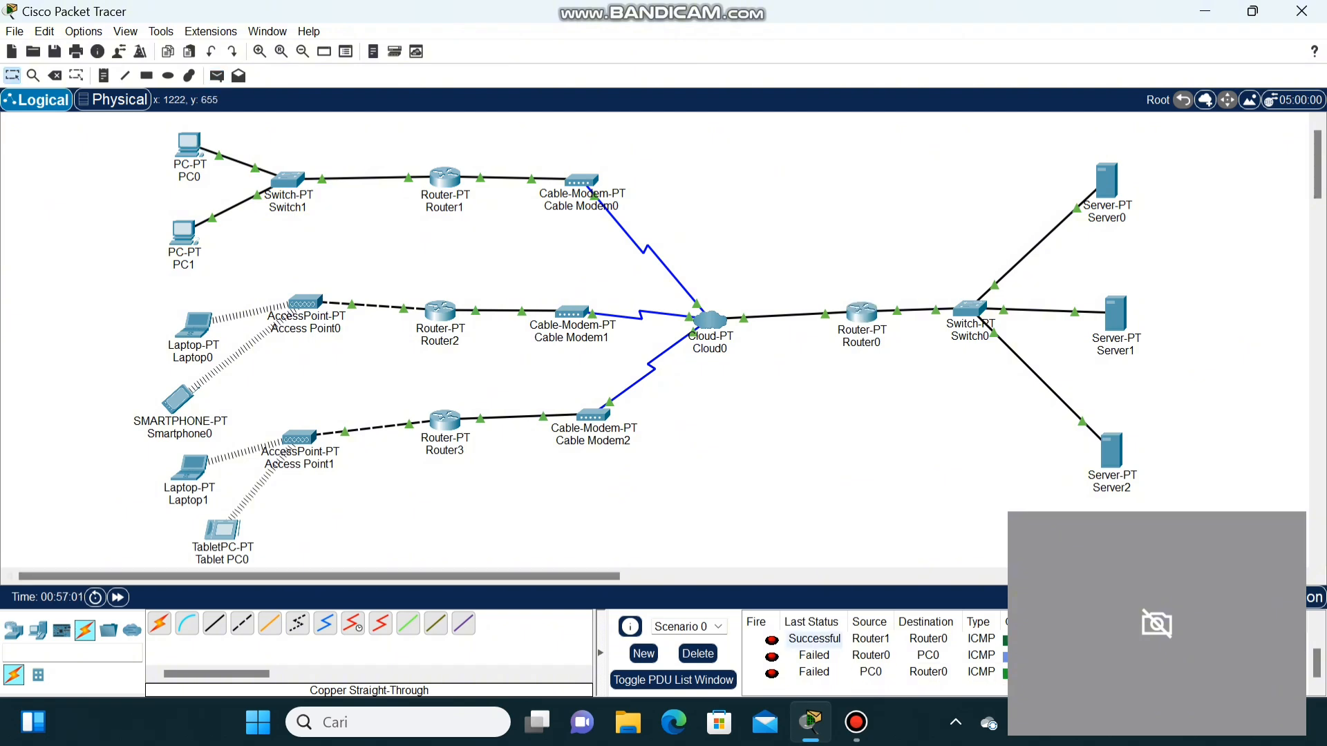
pyautogui.click(698, 654)
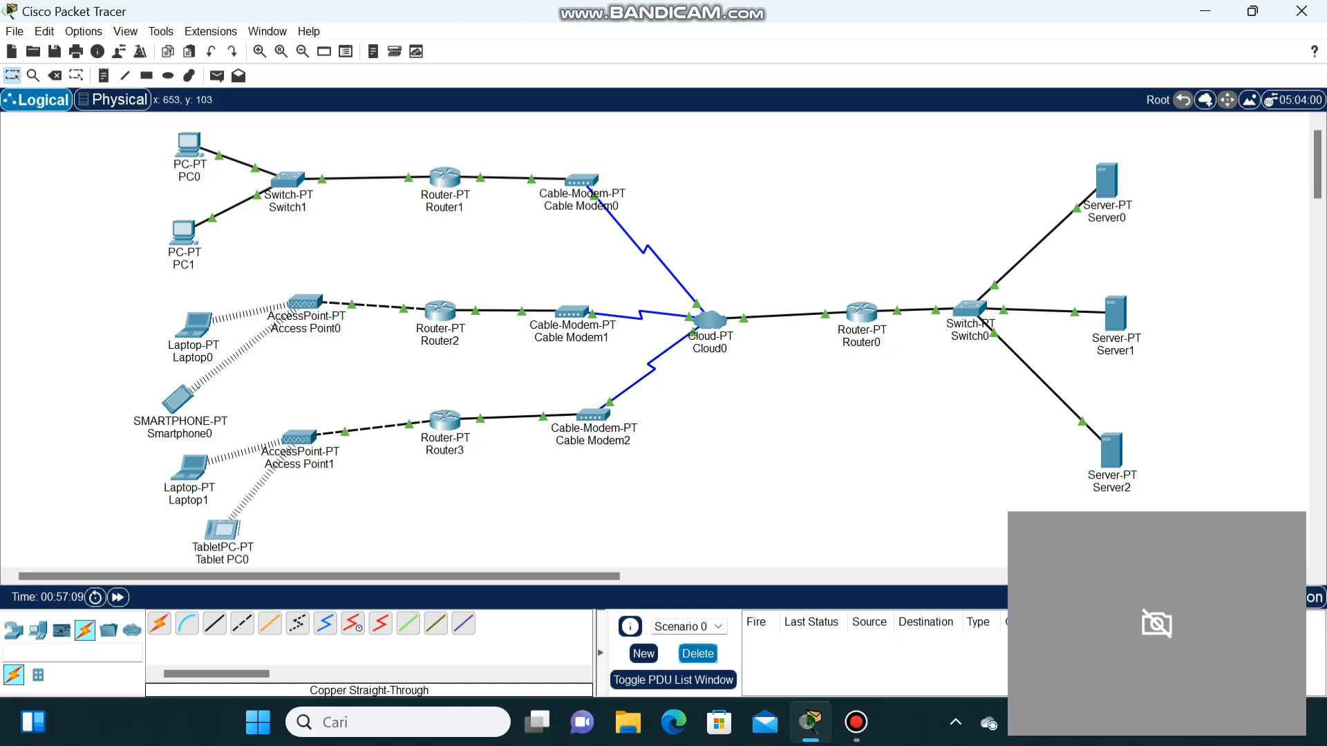
pyautogui.click(444, 178)
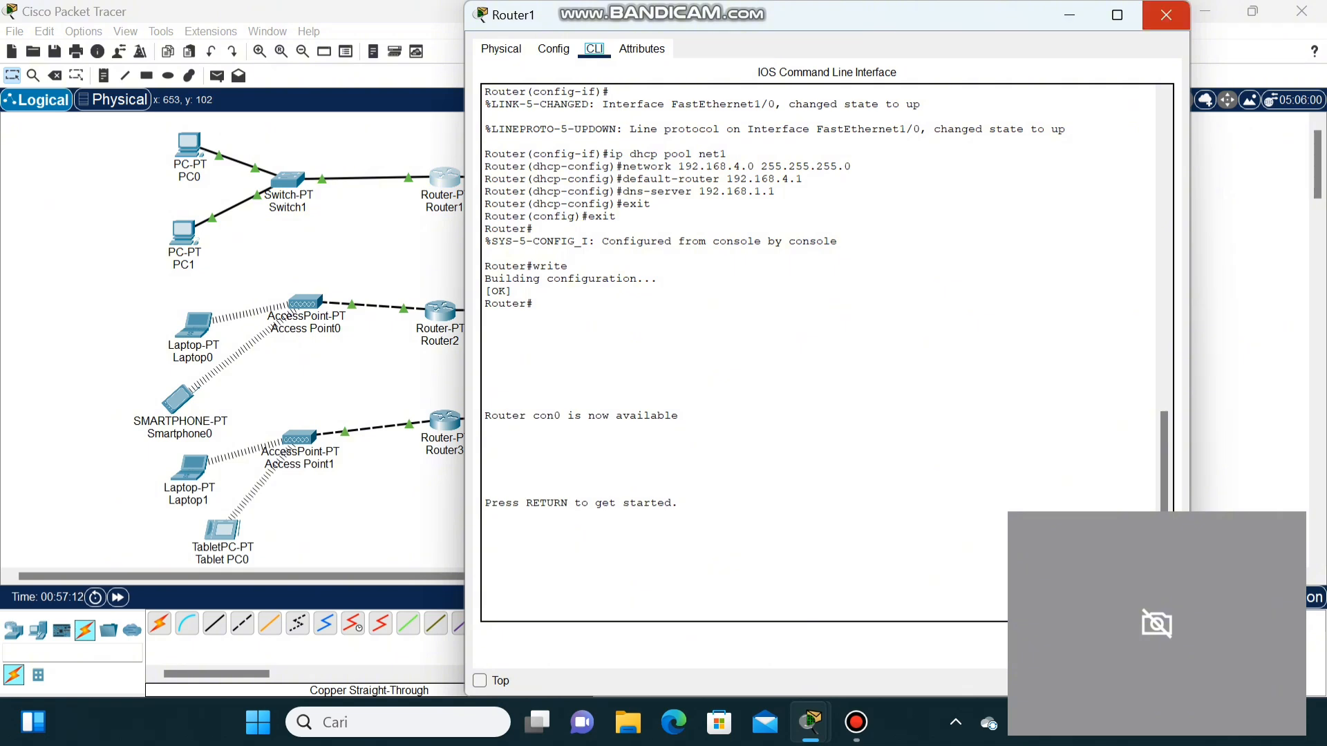
pyautogui.click(1166, 15)
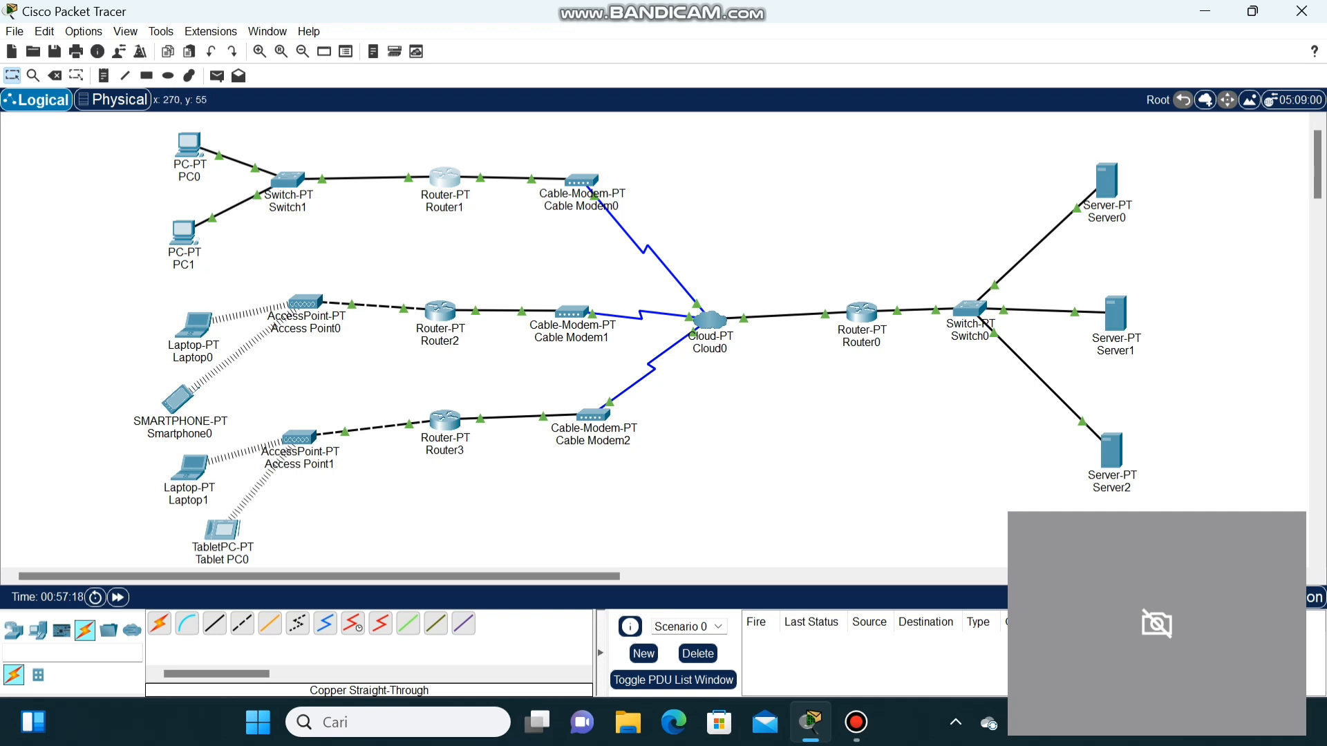
pyautogui.moveTo(188, 150)
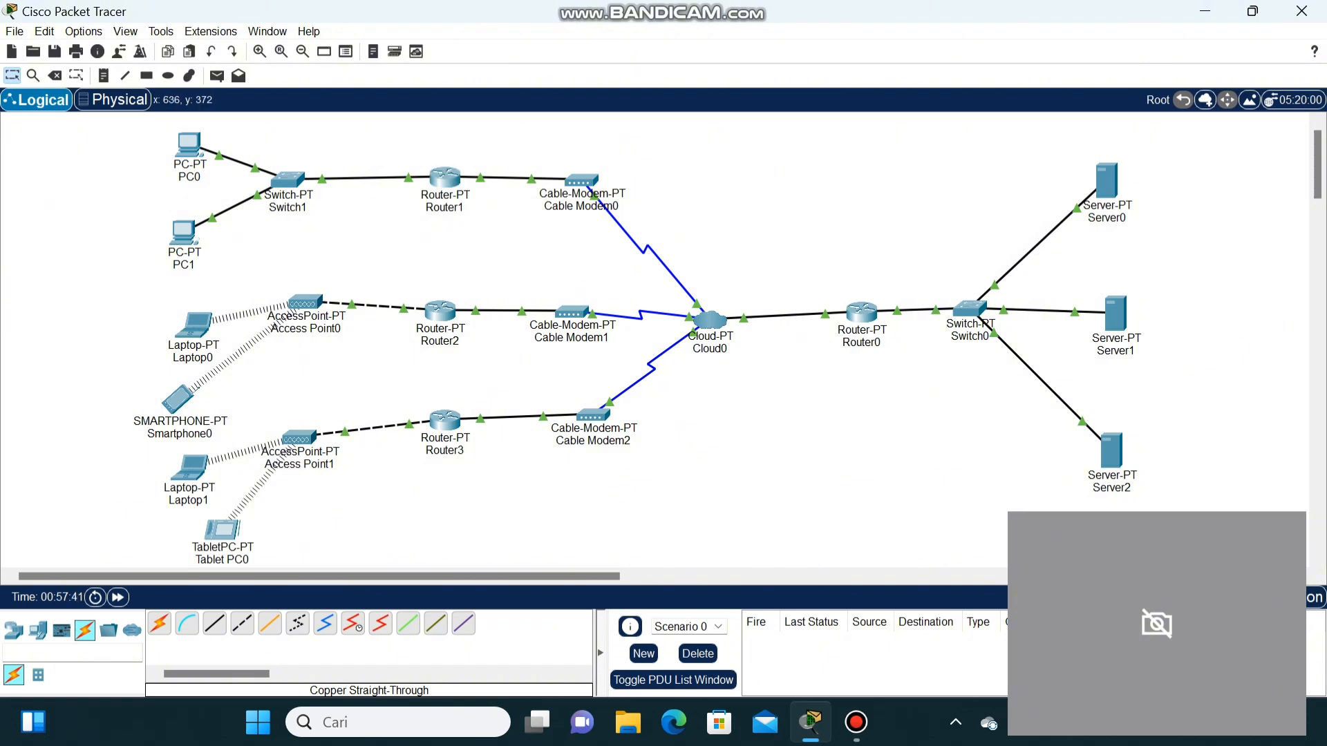
# - Add the network 192.168.4.1 to Router1's RIP routing configuration
pyautogui.click(444, 177)
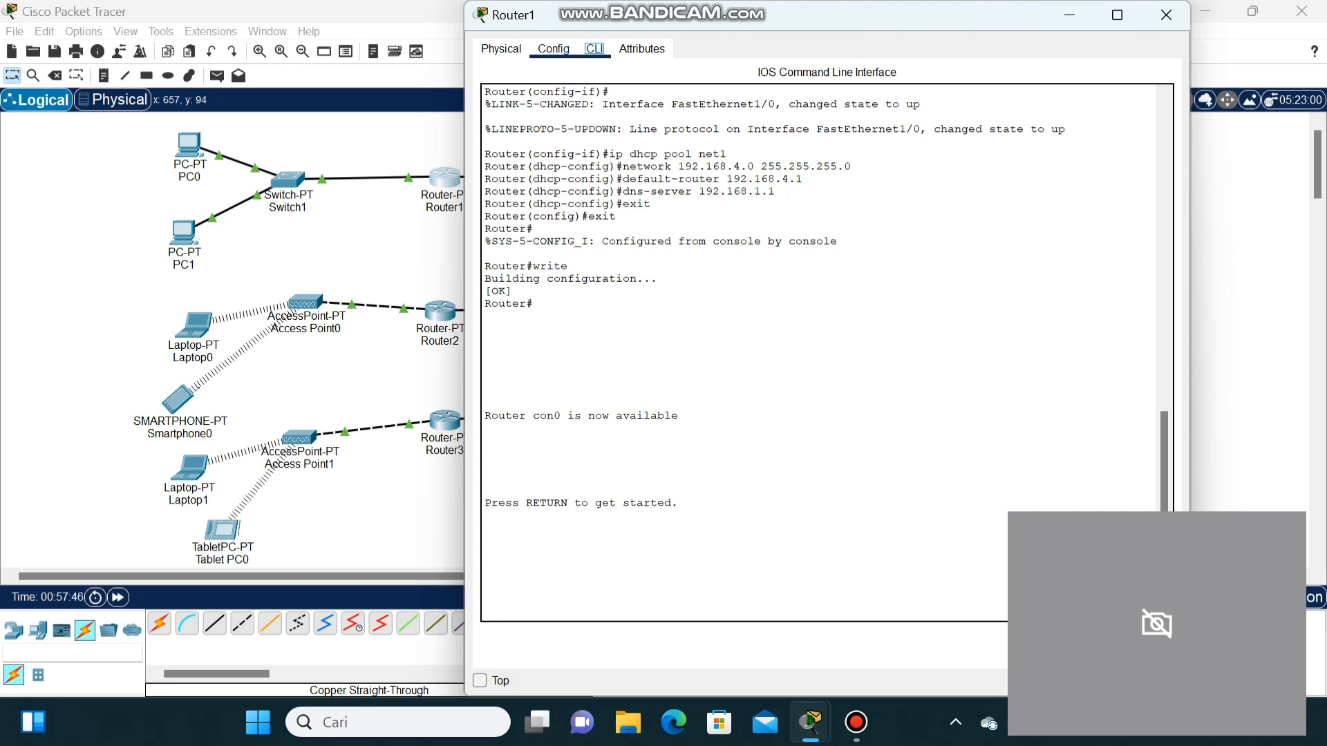
pyautogui.click(501, 48)
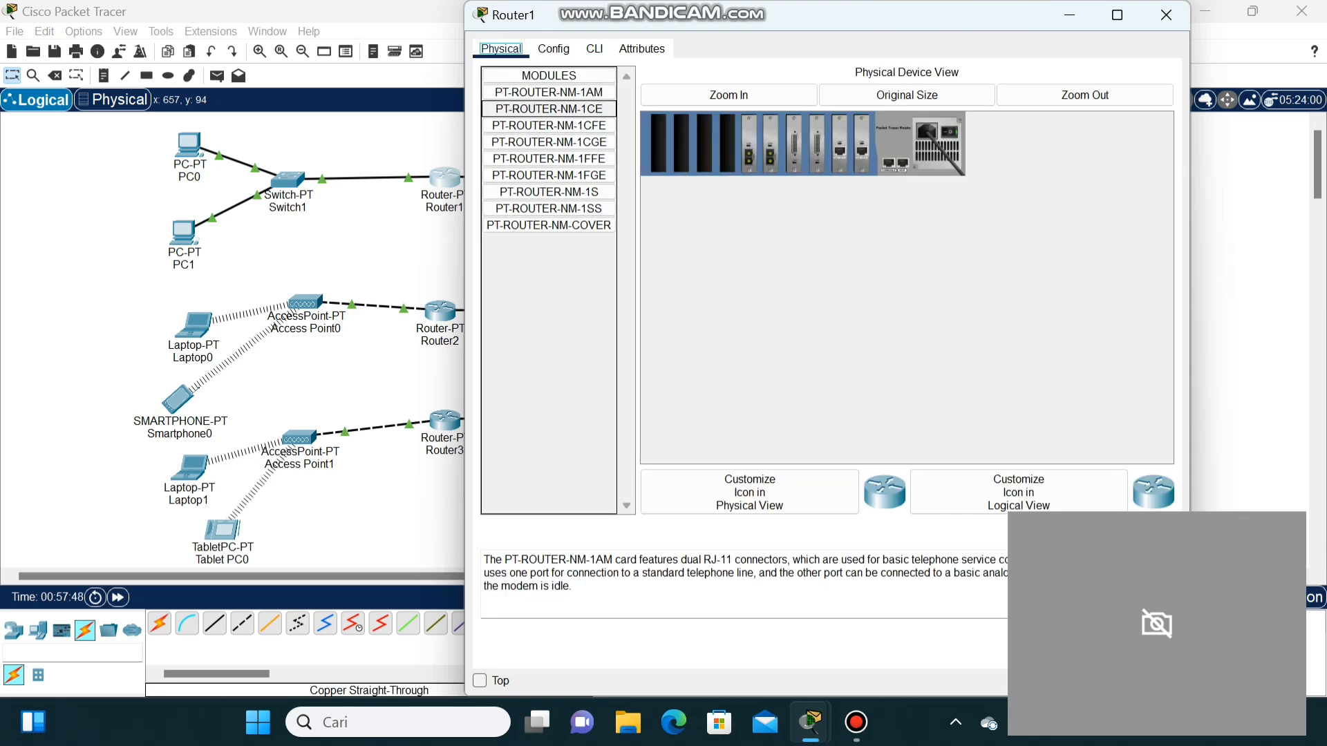
pyautogui.click(554, 49)
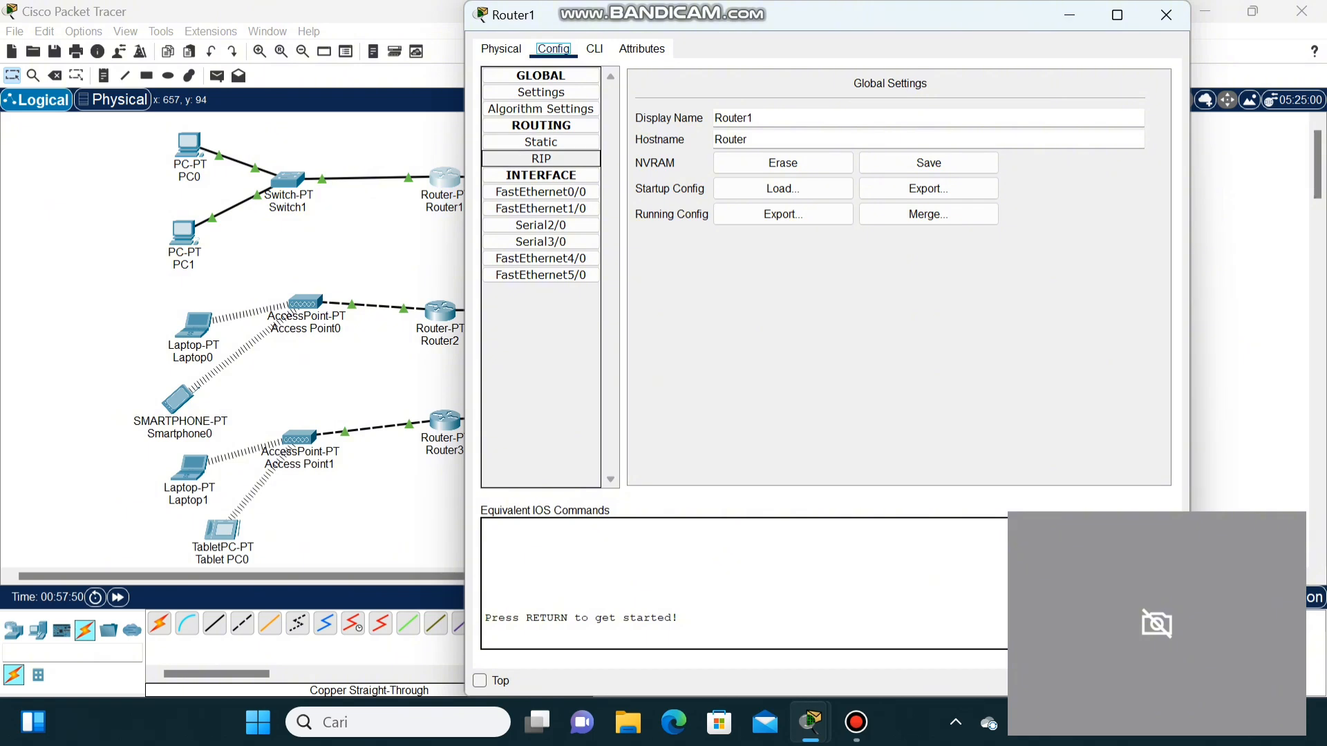
pyautogui.click(541, 159)
pyautogui.click(904, 98)
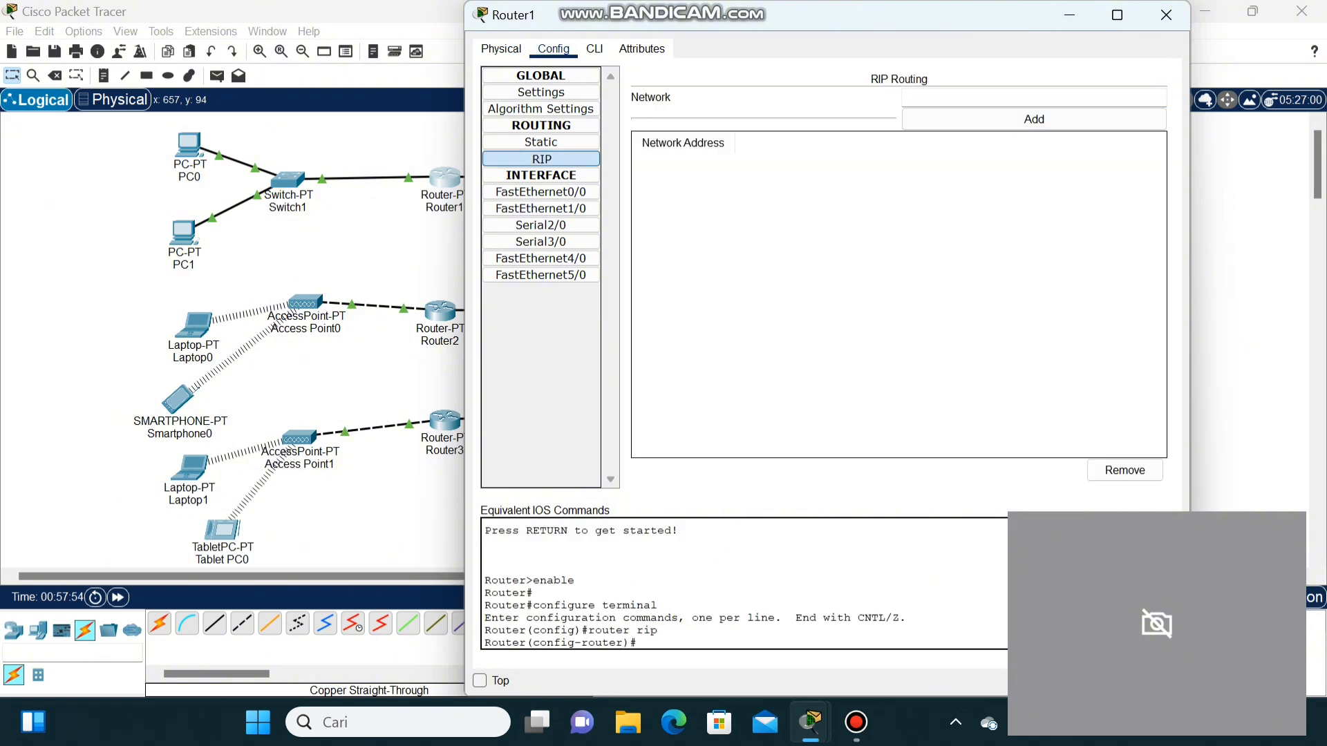
pyautogui.write('192.168.4.1')
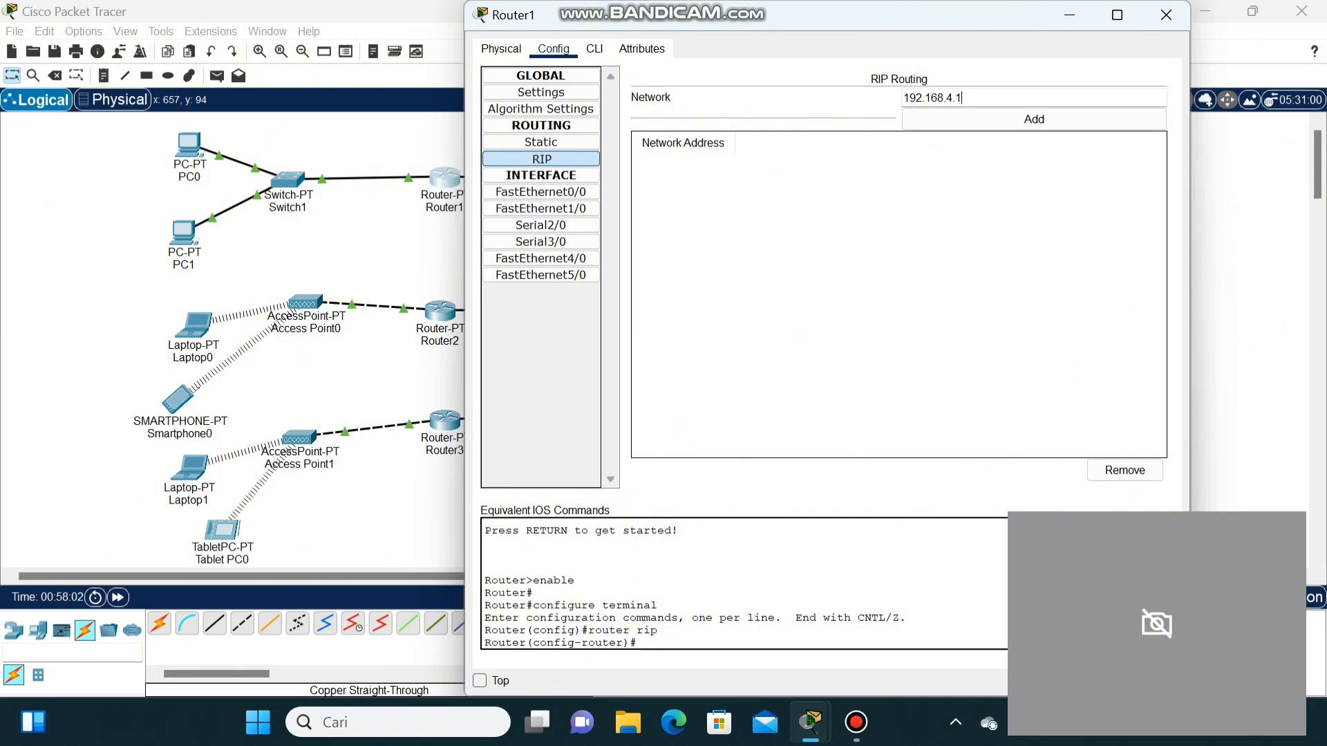
pyautogui.press('Return')
# - Add the network 192.168.3.1 to Router1's RIP routing and close the router's configuration window
pyautogui.click(905, 98)
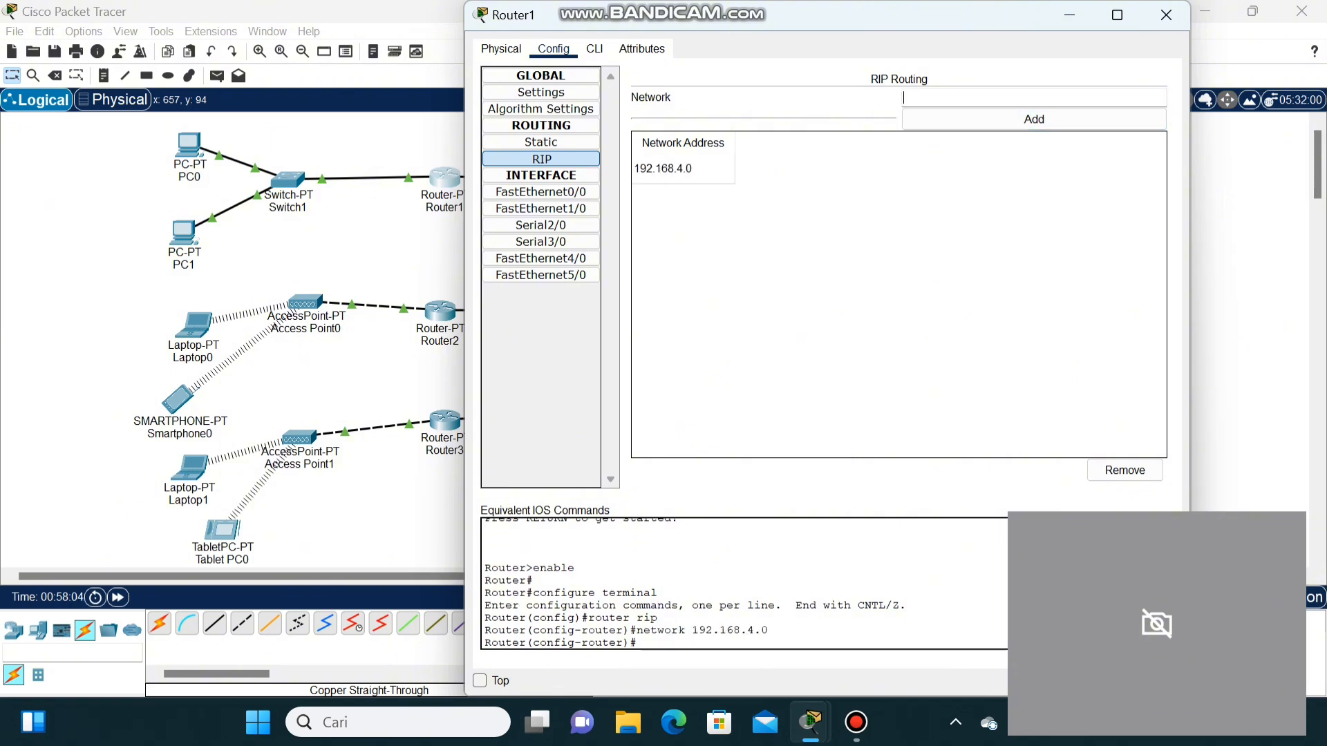
pyautogui.write('192')
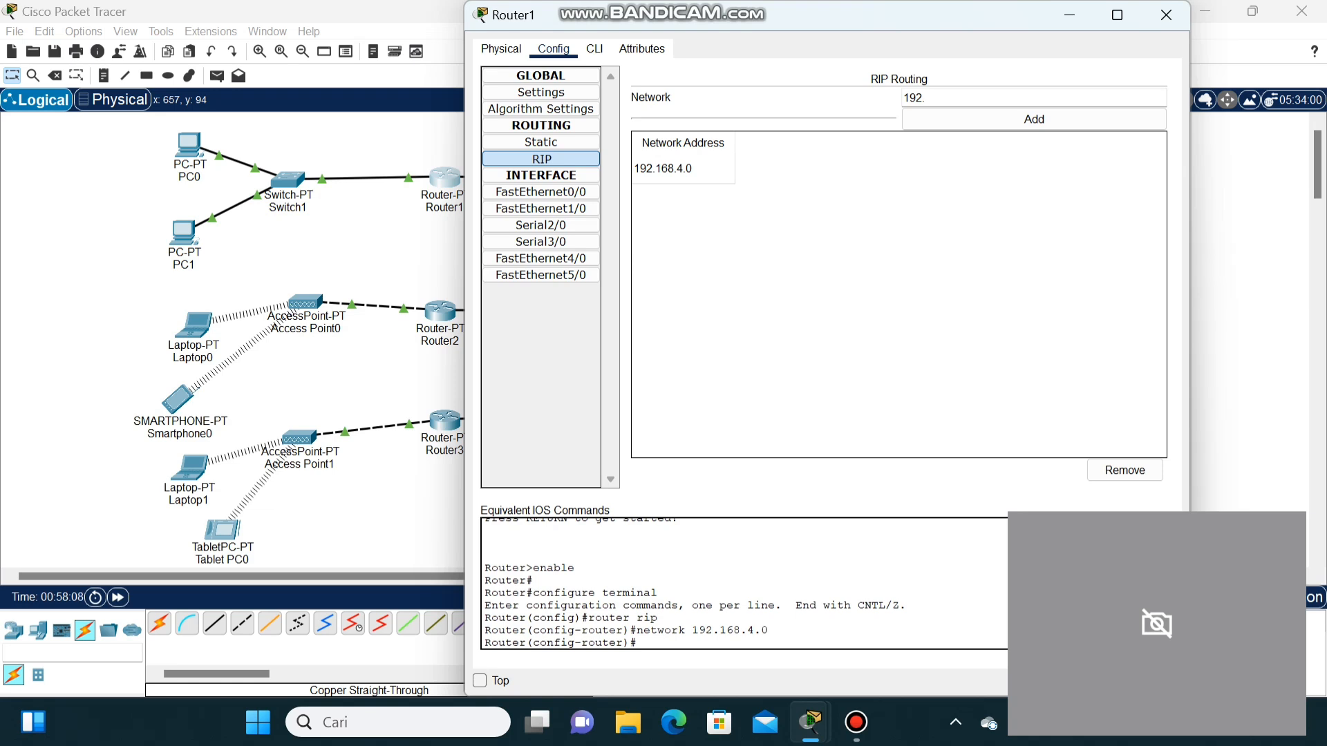
pyautogui.write('.168.')
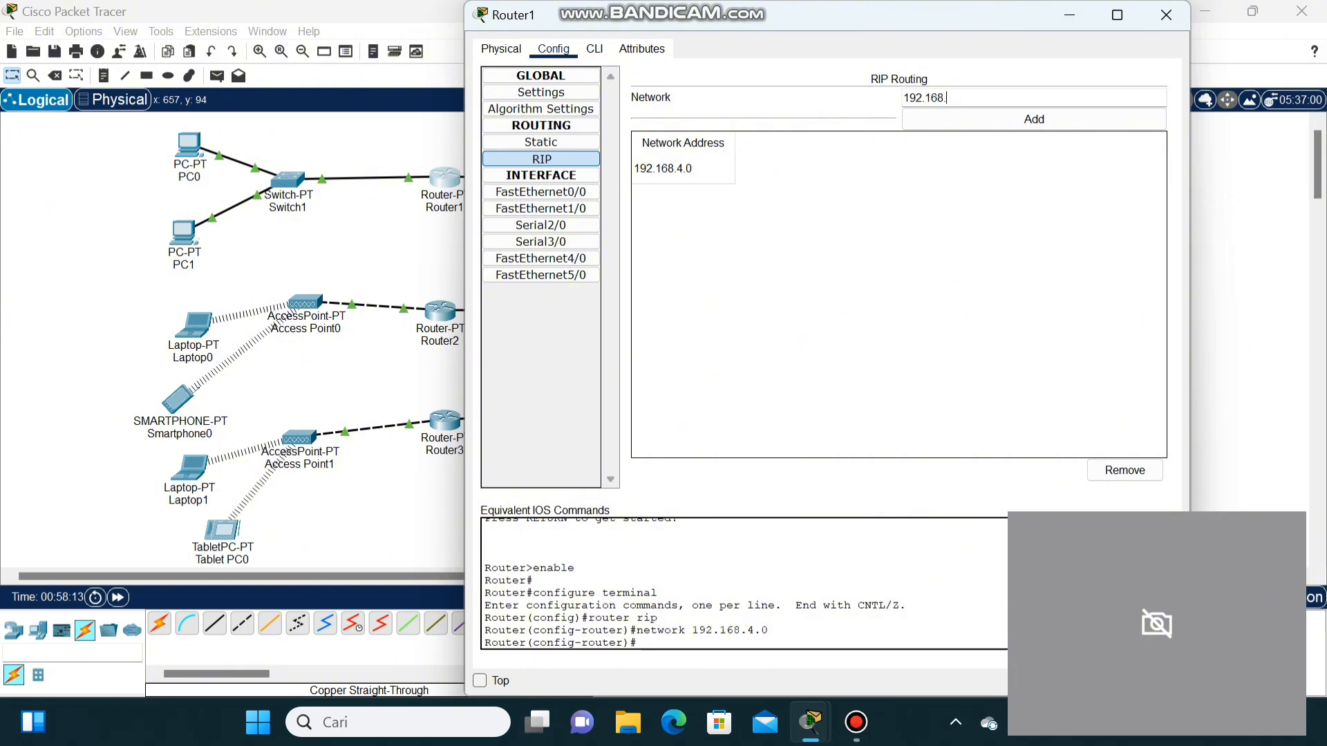
pyautogui.write('3.1')
pyautogui.press('Return')
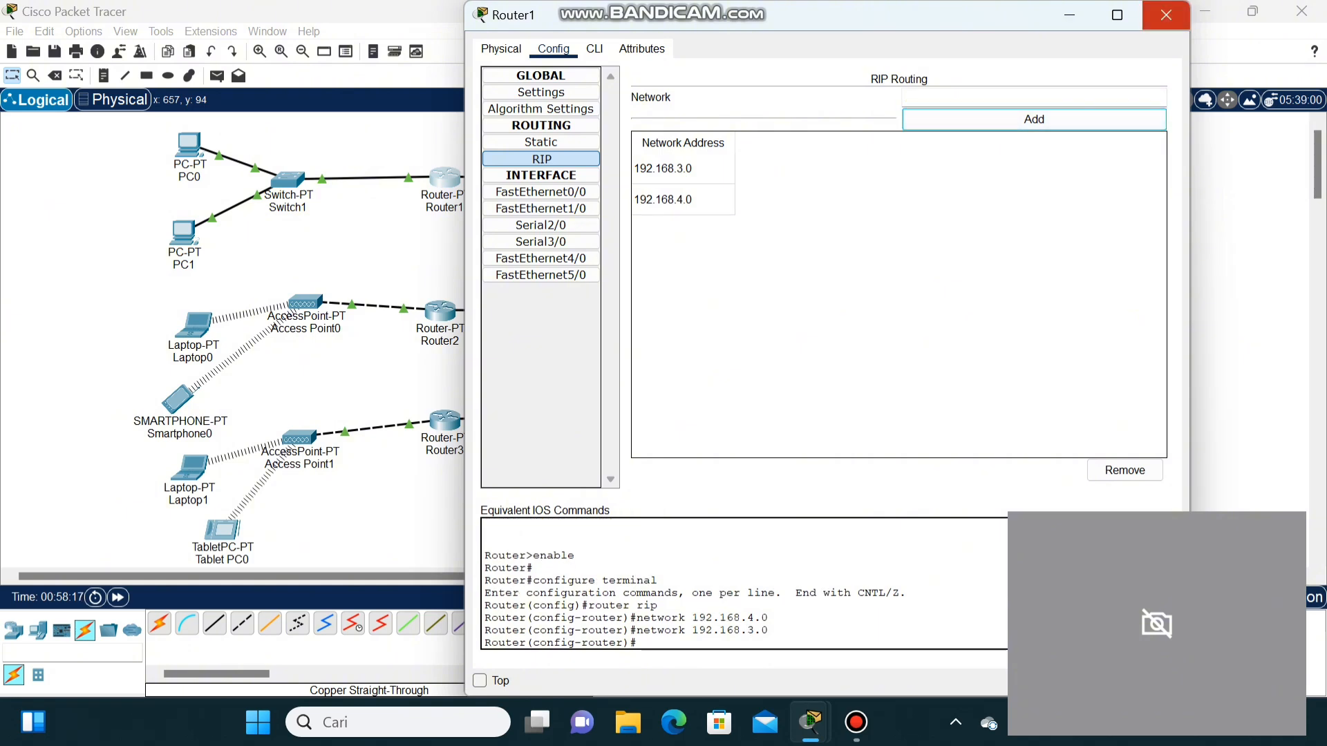
pyautogui.click(1166, 15)
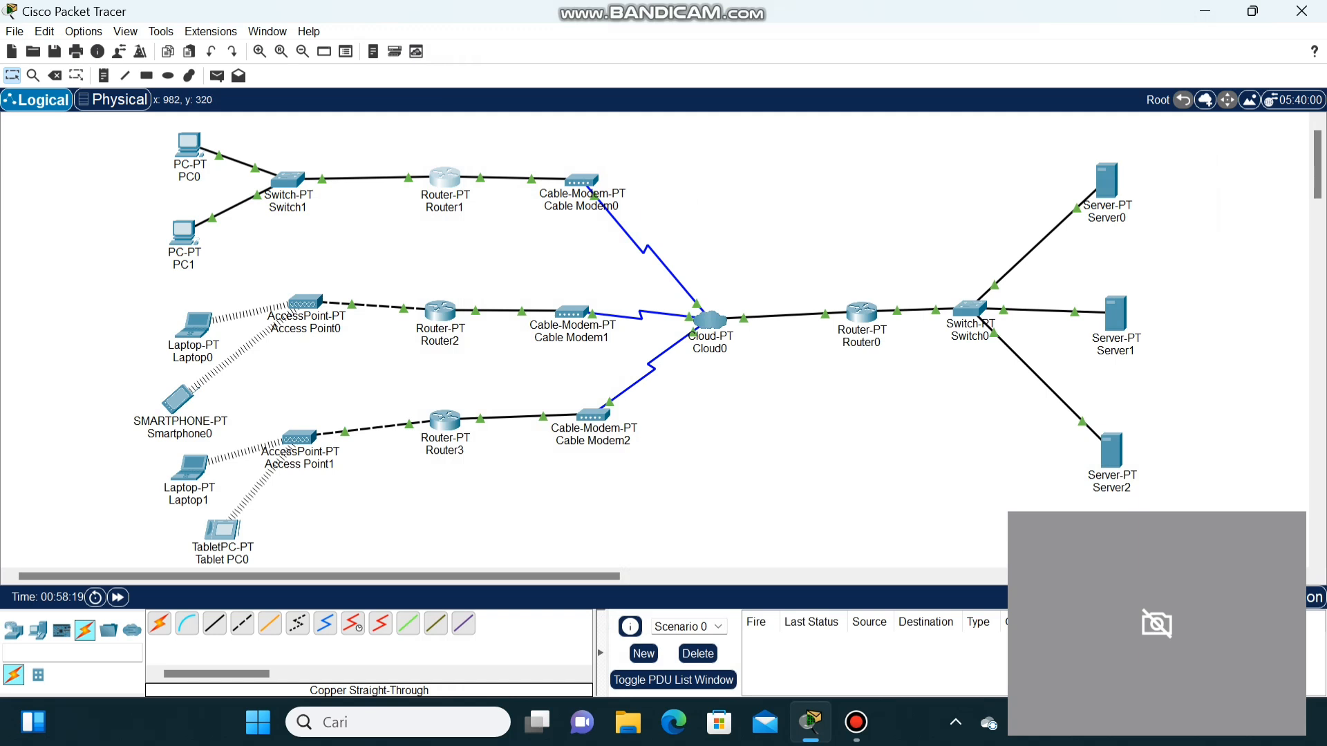
# - Test connectivity with simple PDUs from Router0 to PC0 and from PC0 to Router0
pyautogui.press('p')
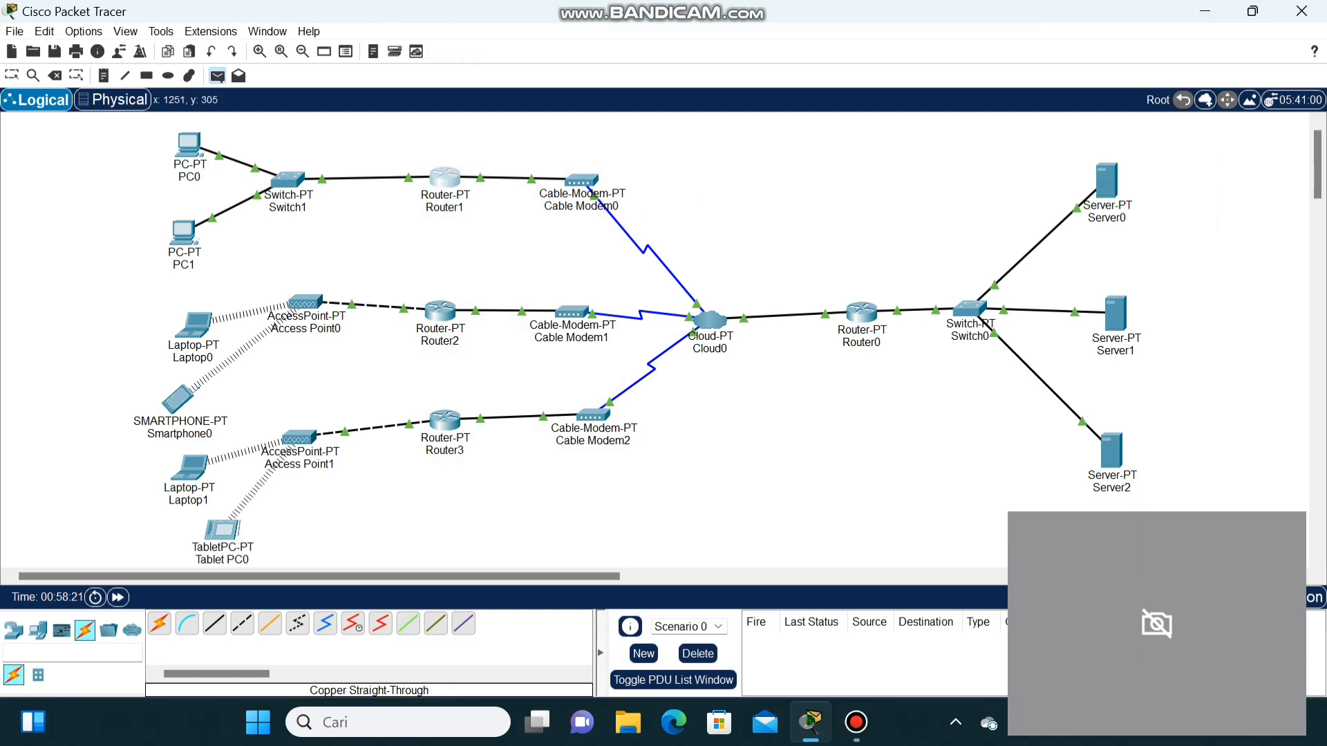
pyautogui.click(864, 313)
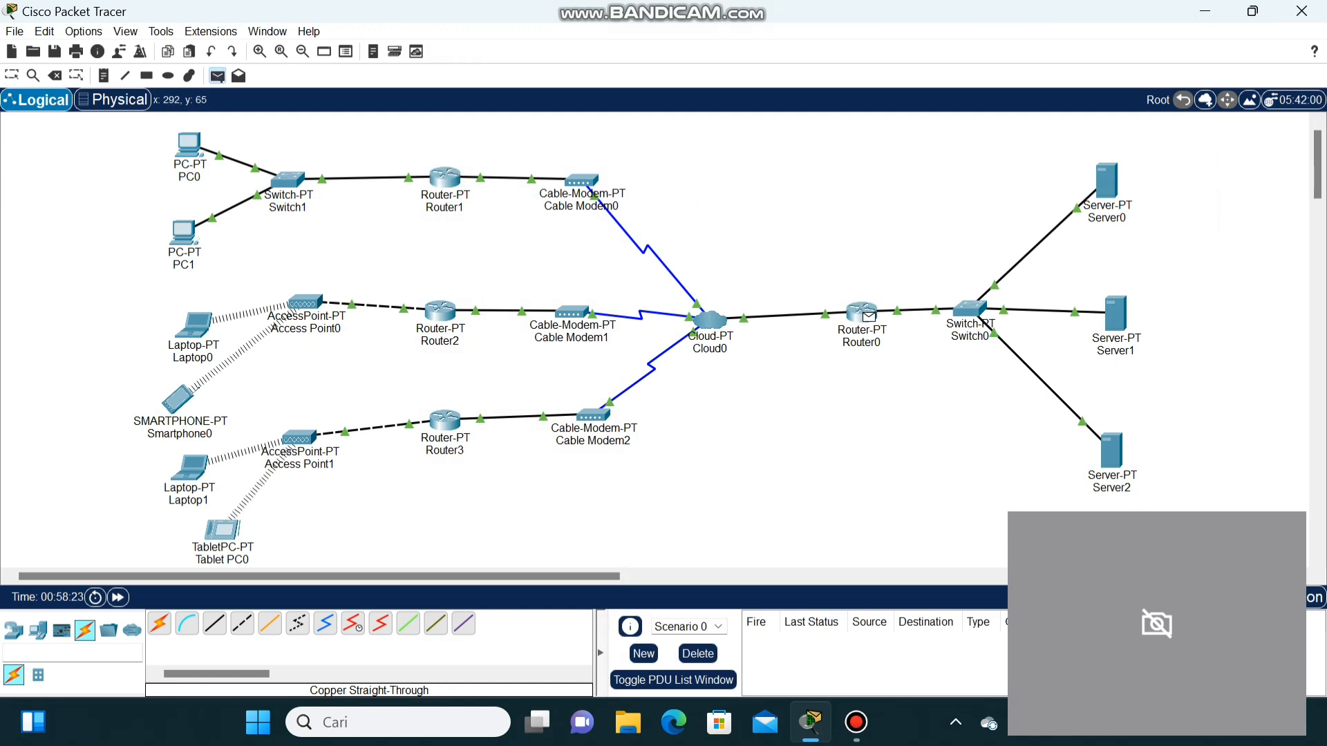
pyautogui.click(188, 143)
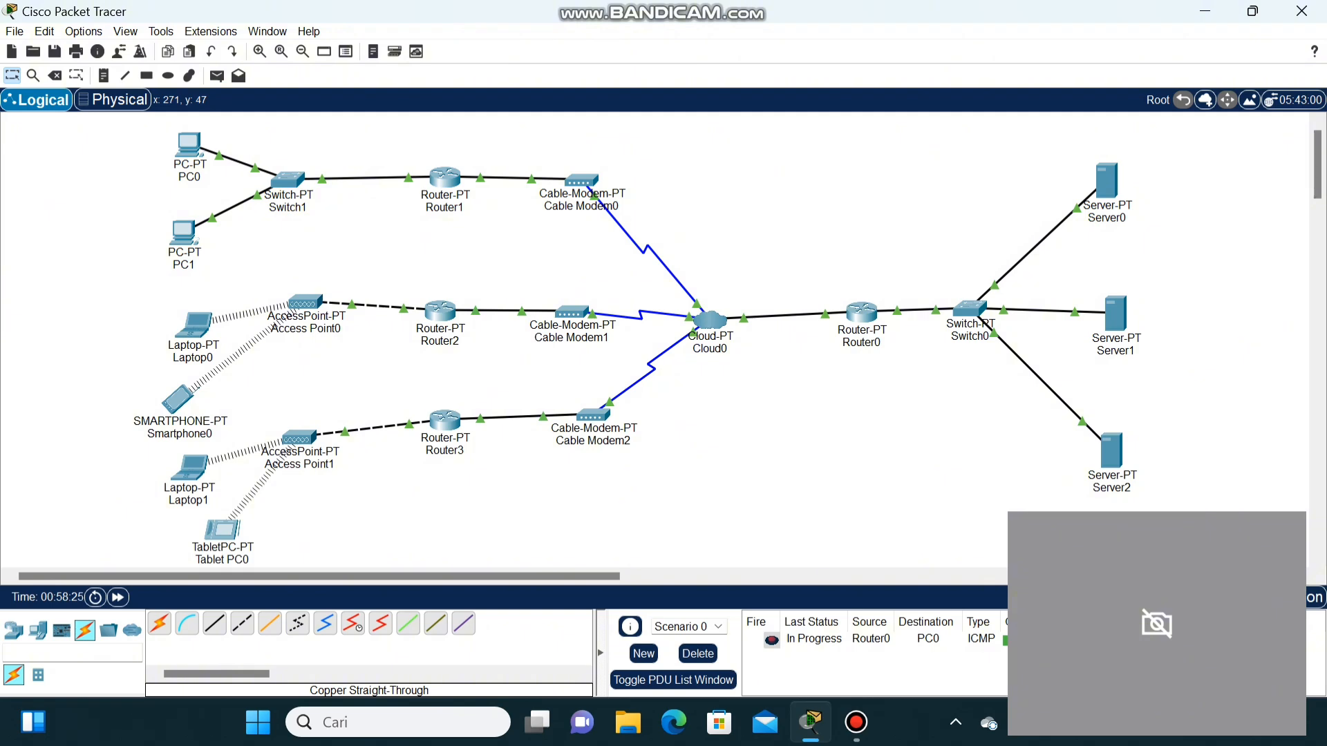
pyautogui.press('p')
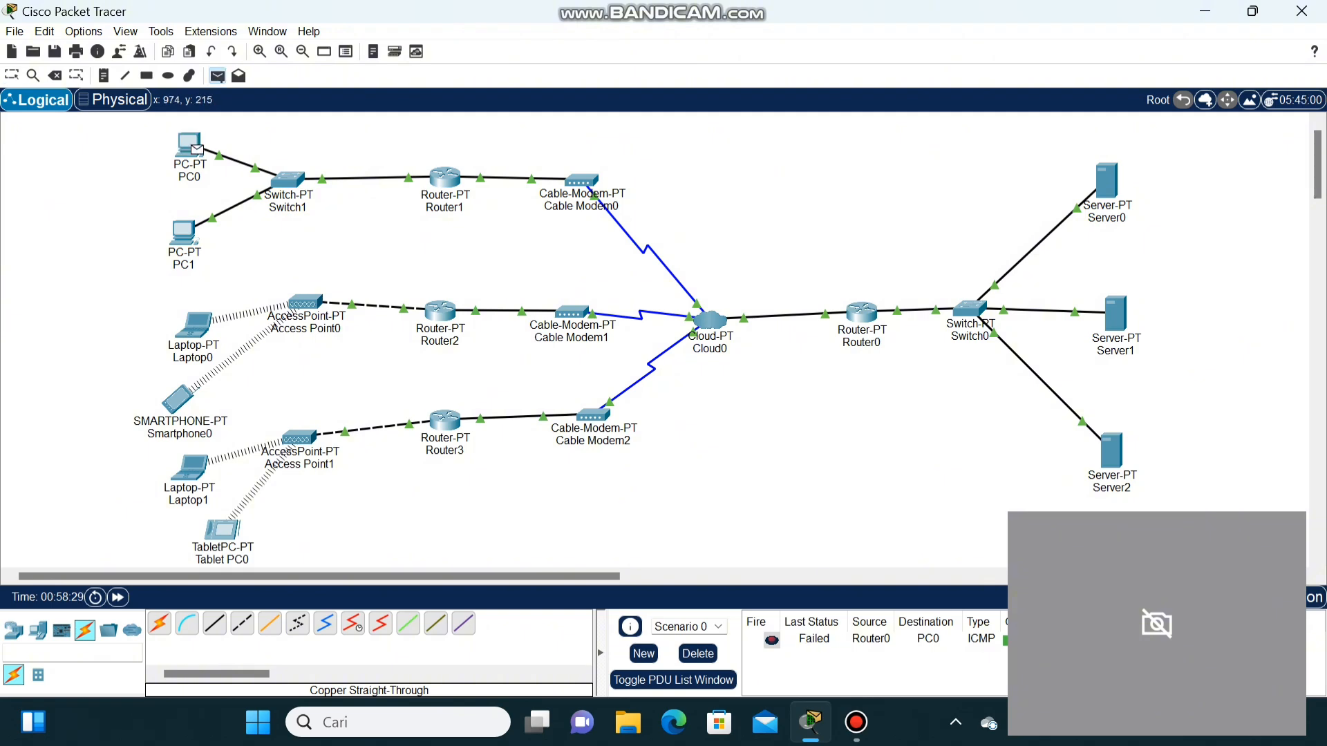
pyautogui.click(862, 312)
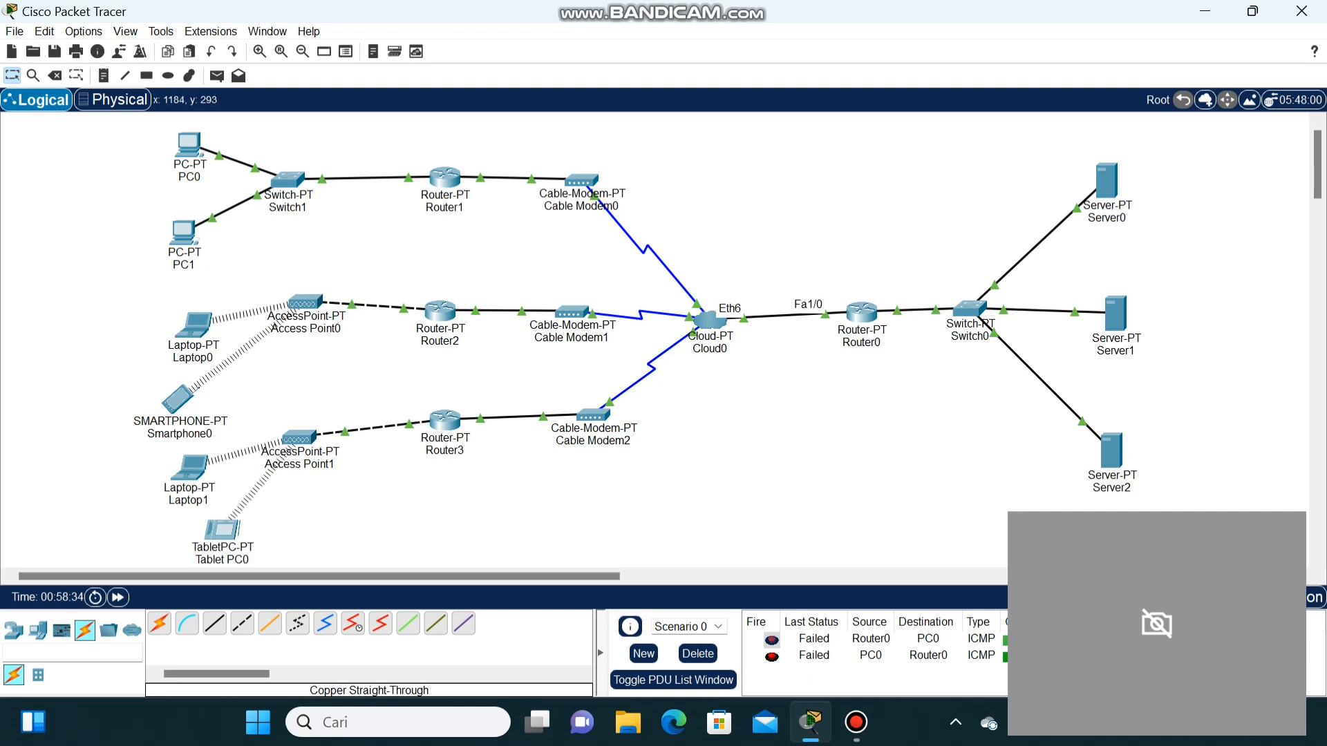
# - Check Router0's command-line configuration, and send a simple PDU from Router0 to PC1
pyautogui.click(851, 309)
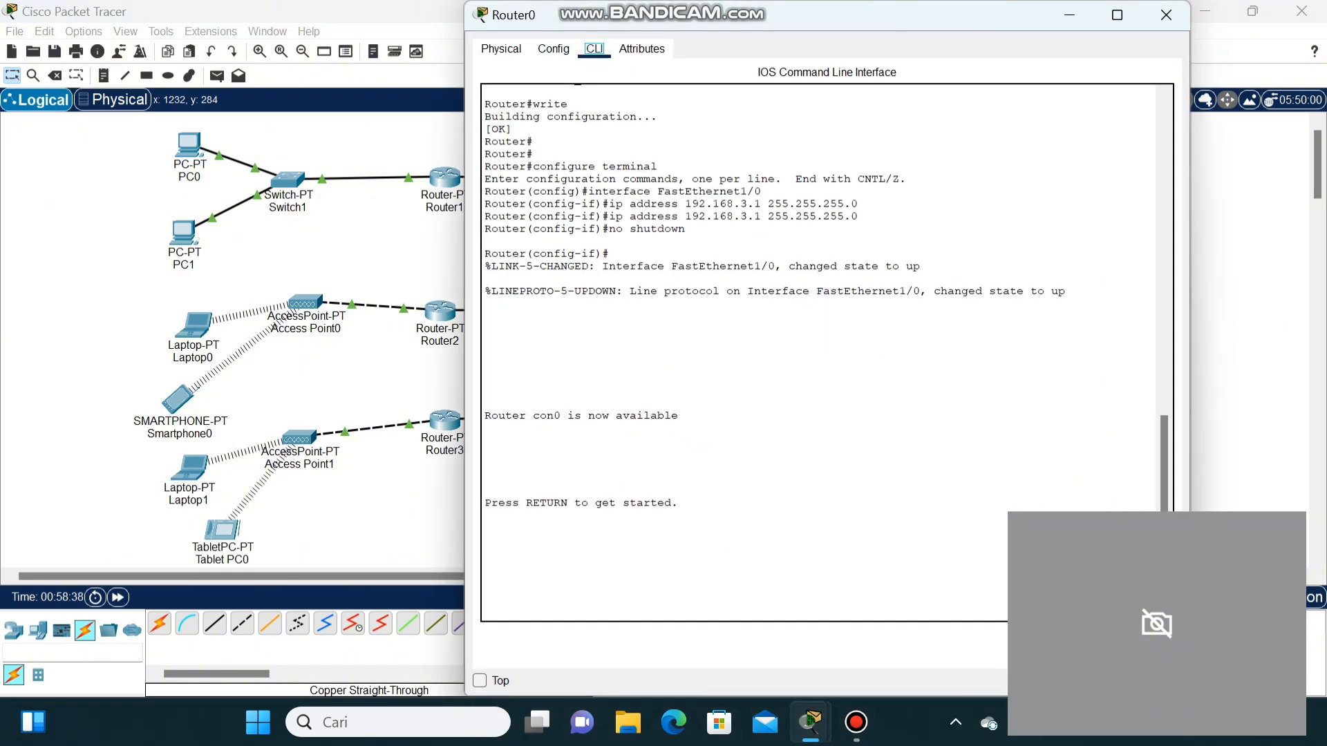
pyautogui.click(1166, 14)
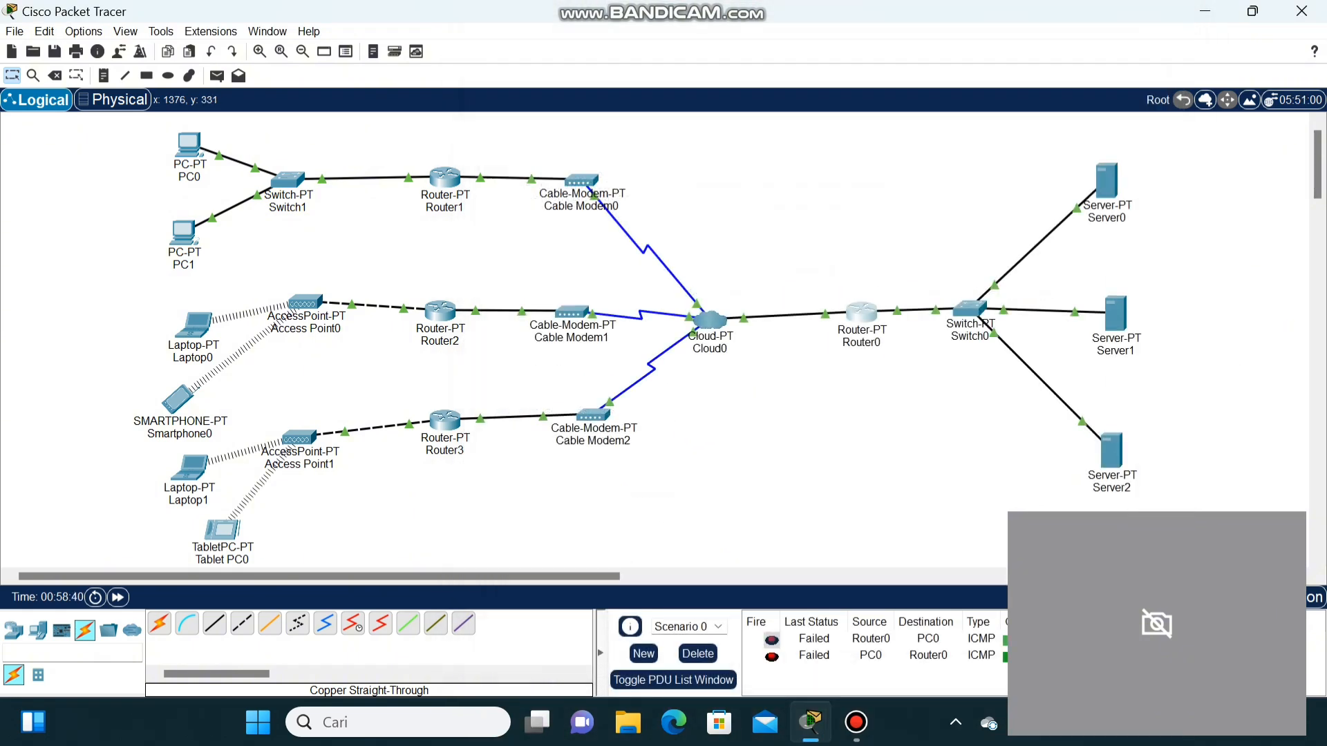
pyautogui.moveTo(861, 312)
pyautogui.press('p')
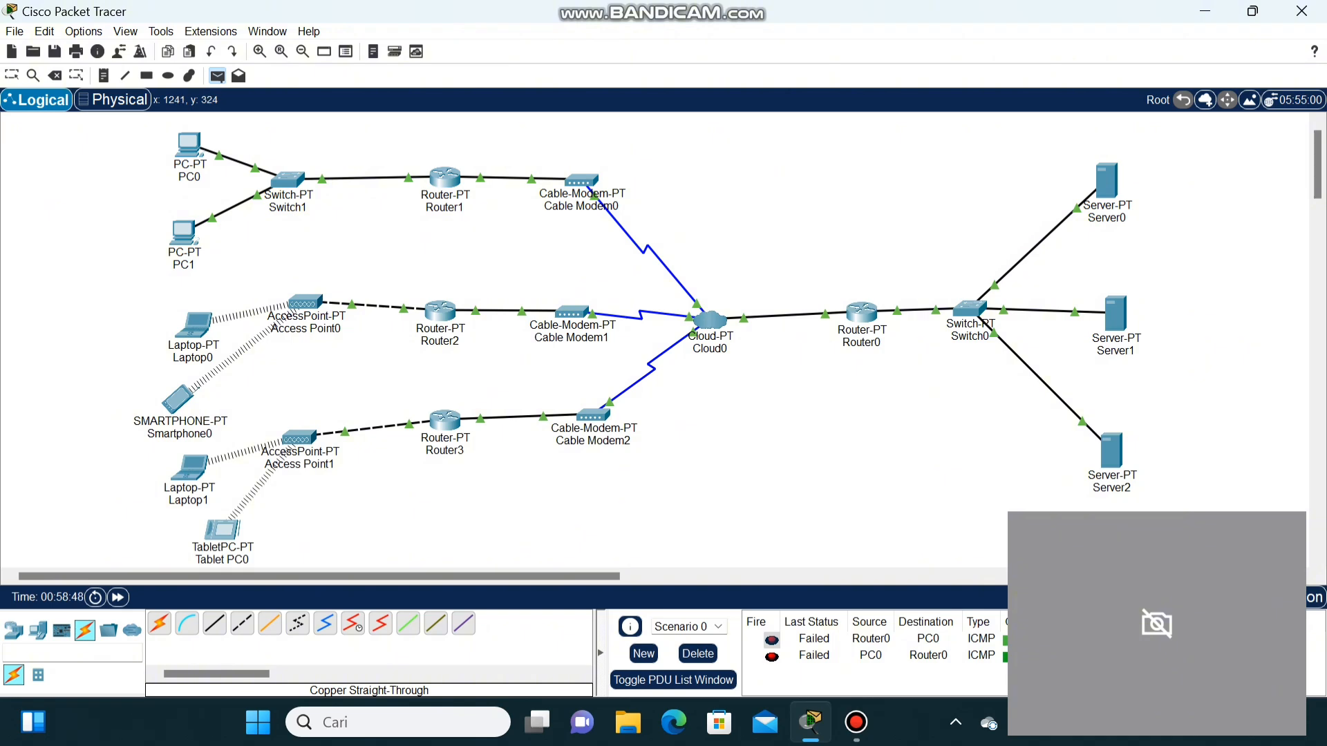
pyautogui.click(861, 312)
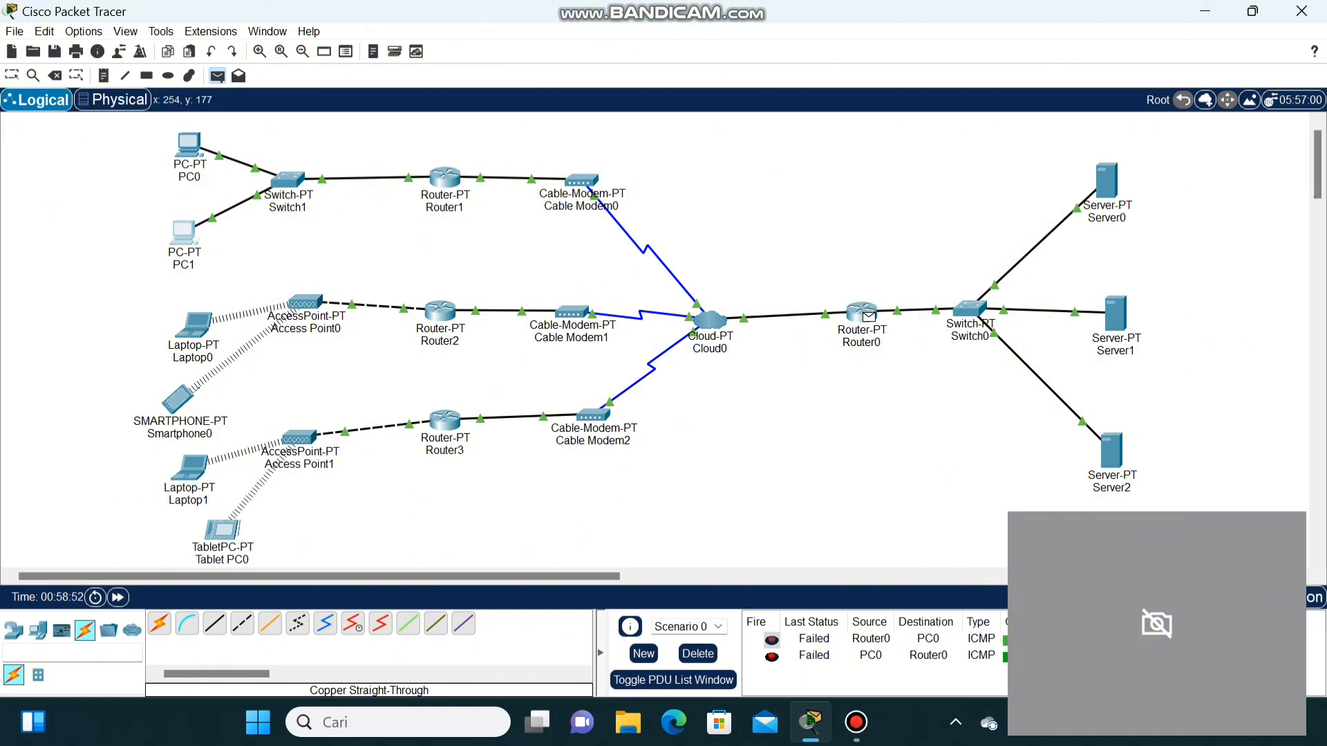
pyautogui.click(183, 233)
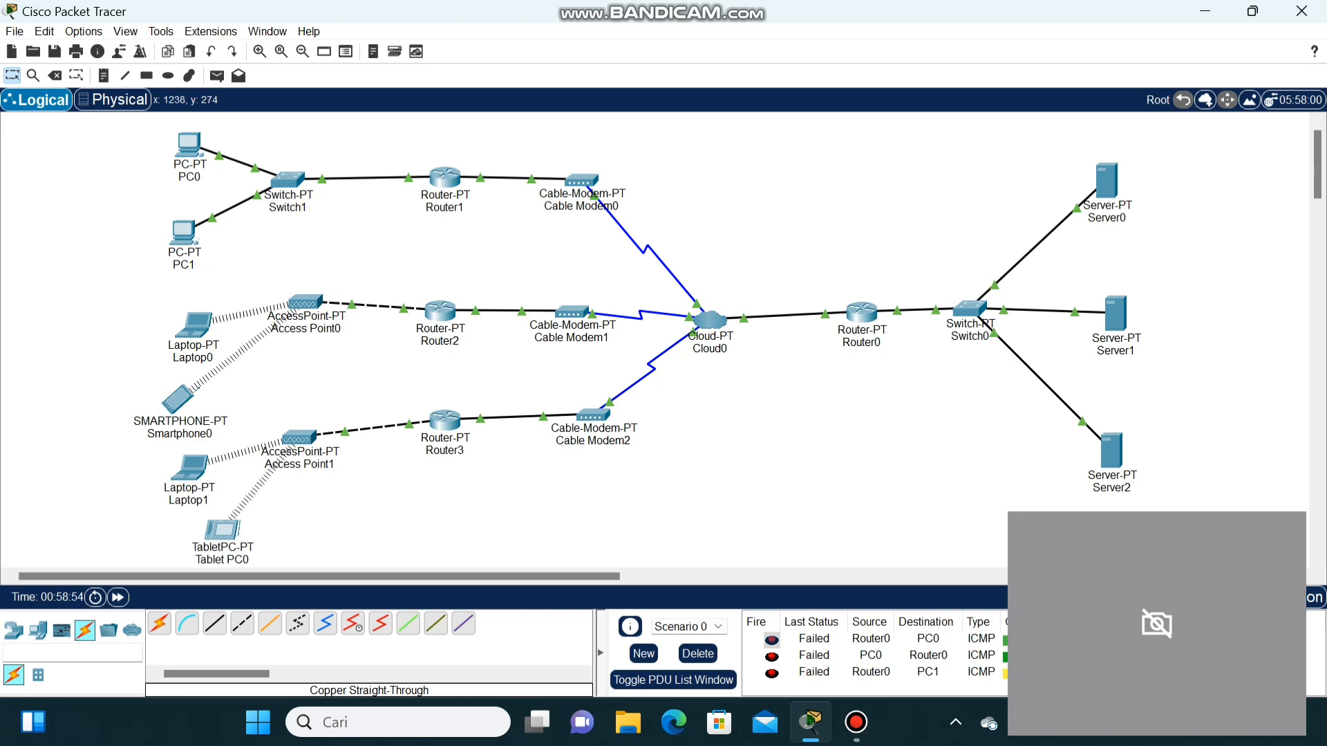
# - Add the network 192.168.3.2 to Router0's RIP routing configuration
pyautogui.moveTo(861, 314)
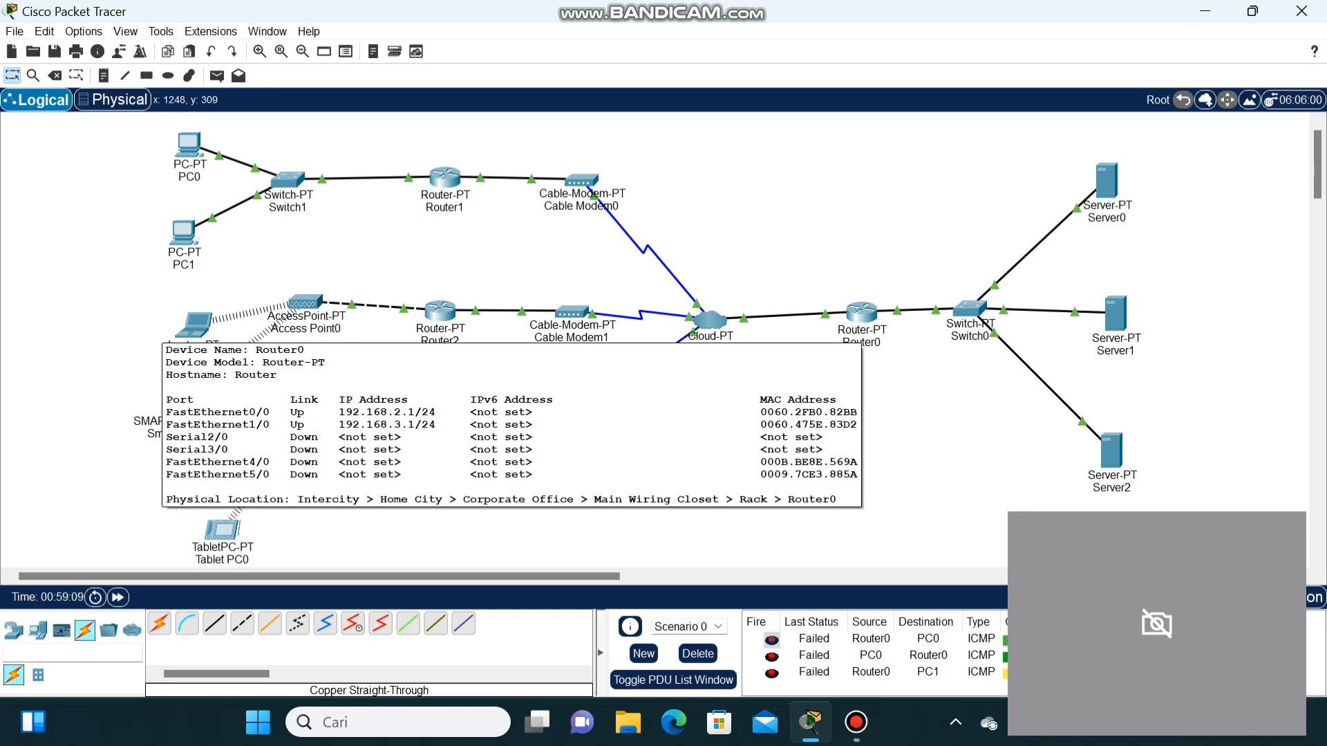
pyautogui.click(862, 312)
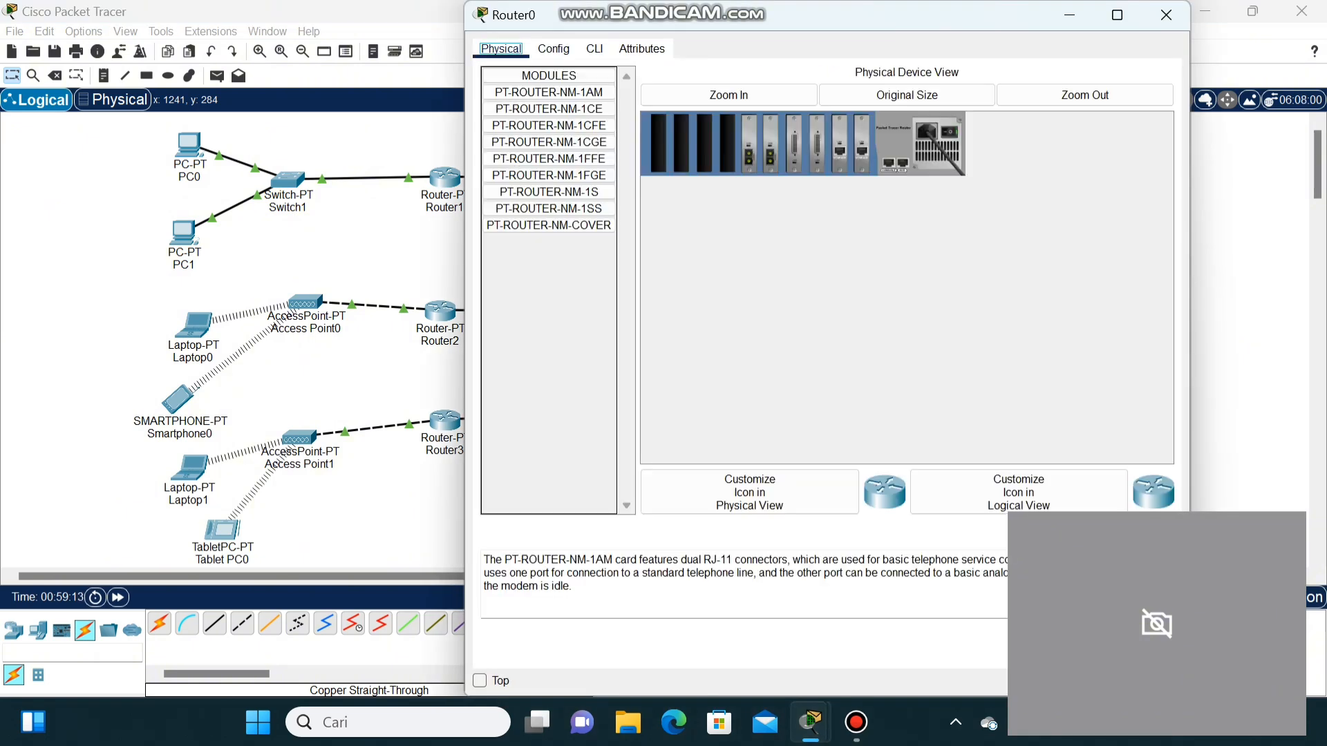
pyautogui.click(553, 49)
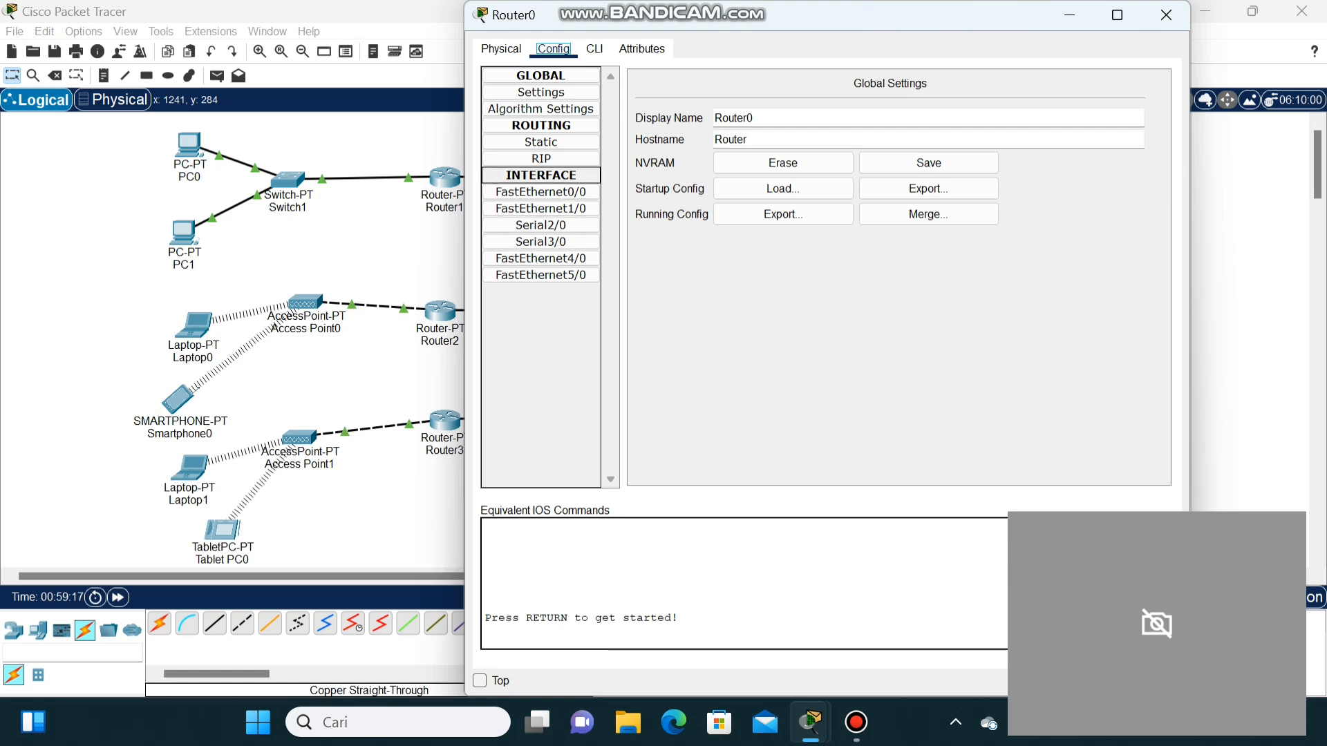
pyautogui.click(541, 159)
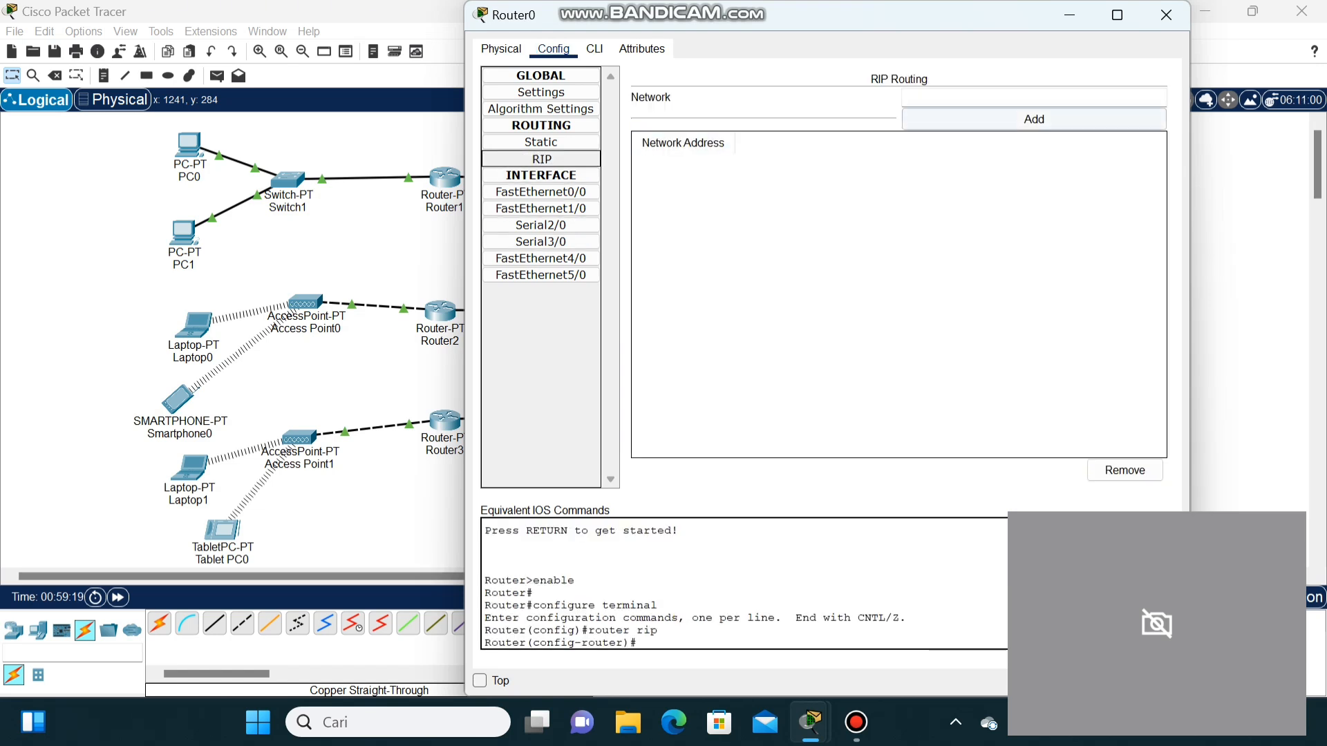
pyautogui.write('19')
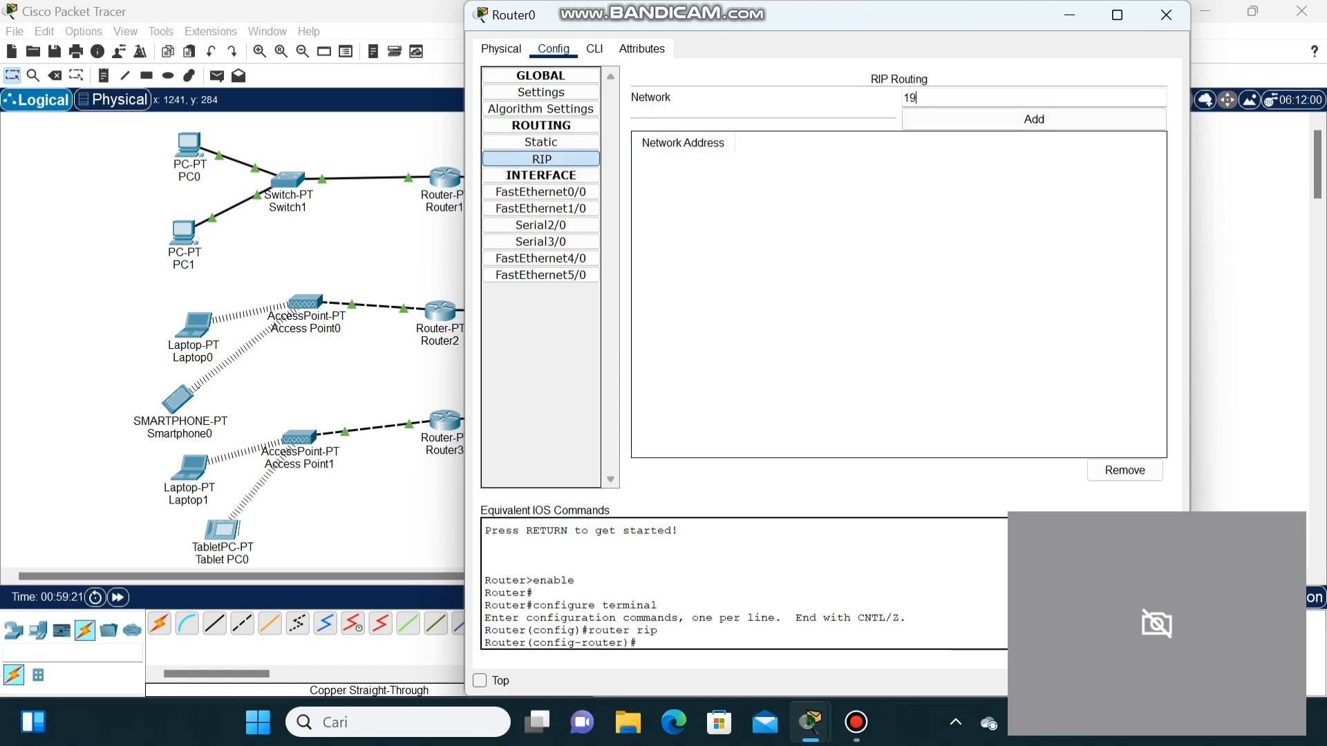
pyautogui.write('2.168')
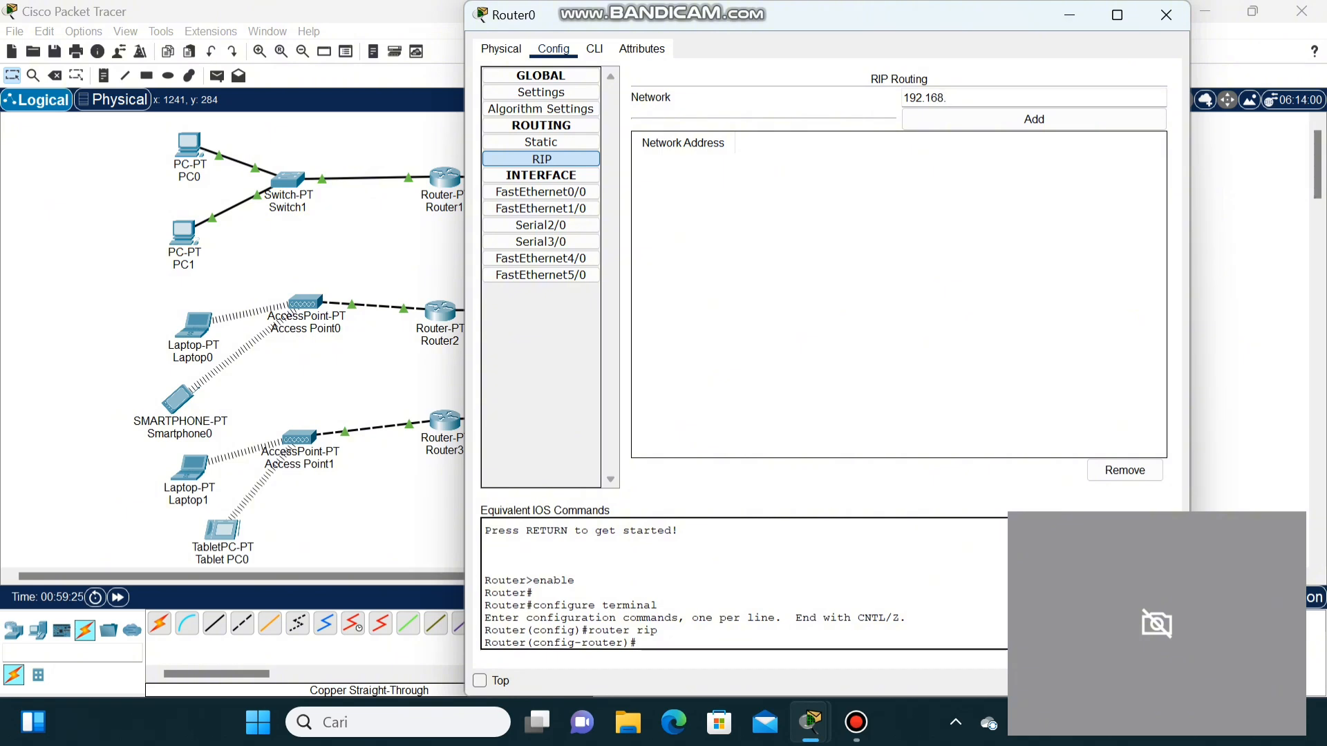
pyautogui.write('.3.2')
pyautogui.click(1034, 119)
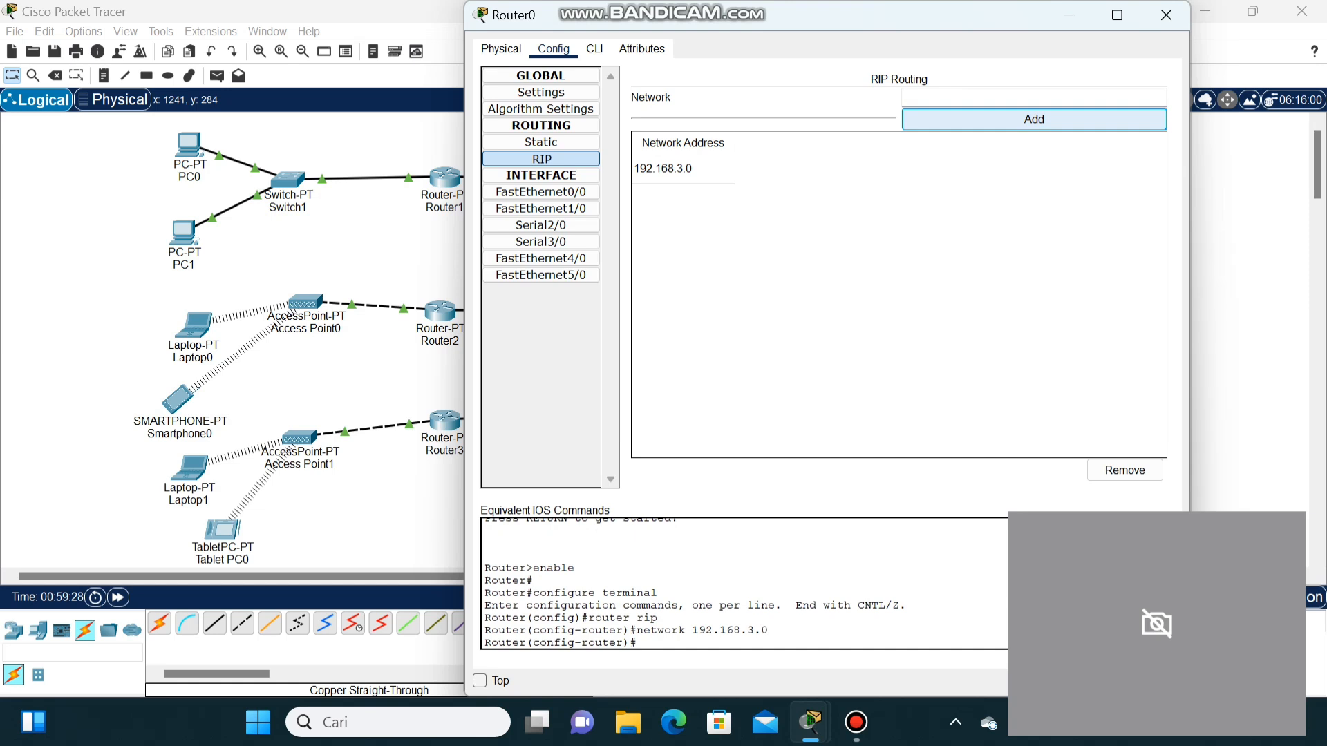
# - Add the network 192.168.2.1 to Router0's RIP routing configuration
pyautogui.click(968, 96)
pyautogui.write('18')
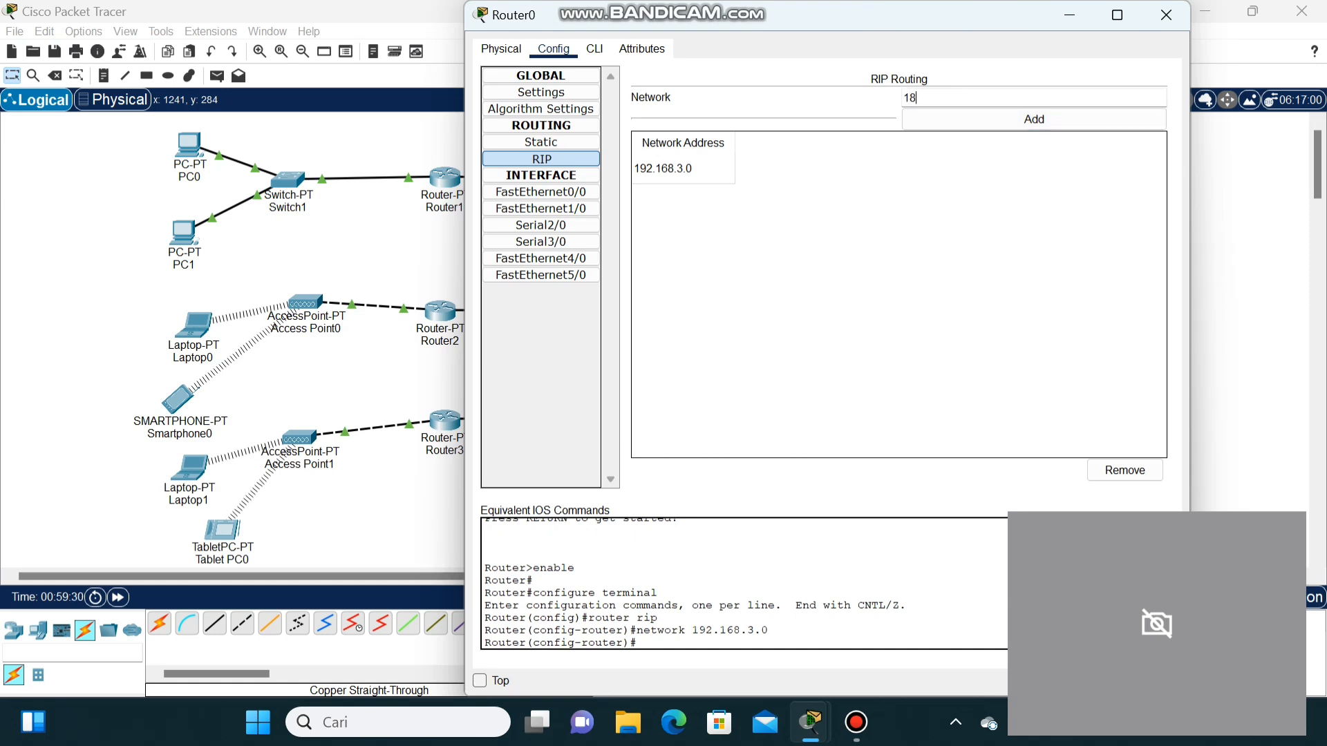
pyautogui.write('9')
pyautogui.press('BackSpace')
pyautogui.write('92')
pyautogui.press('BackSpace')
pyautogui.press('BackSpace')
pyautogui.press('BackSpace')
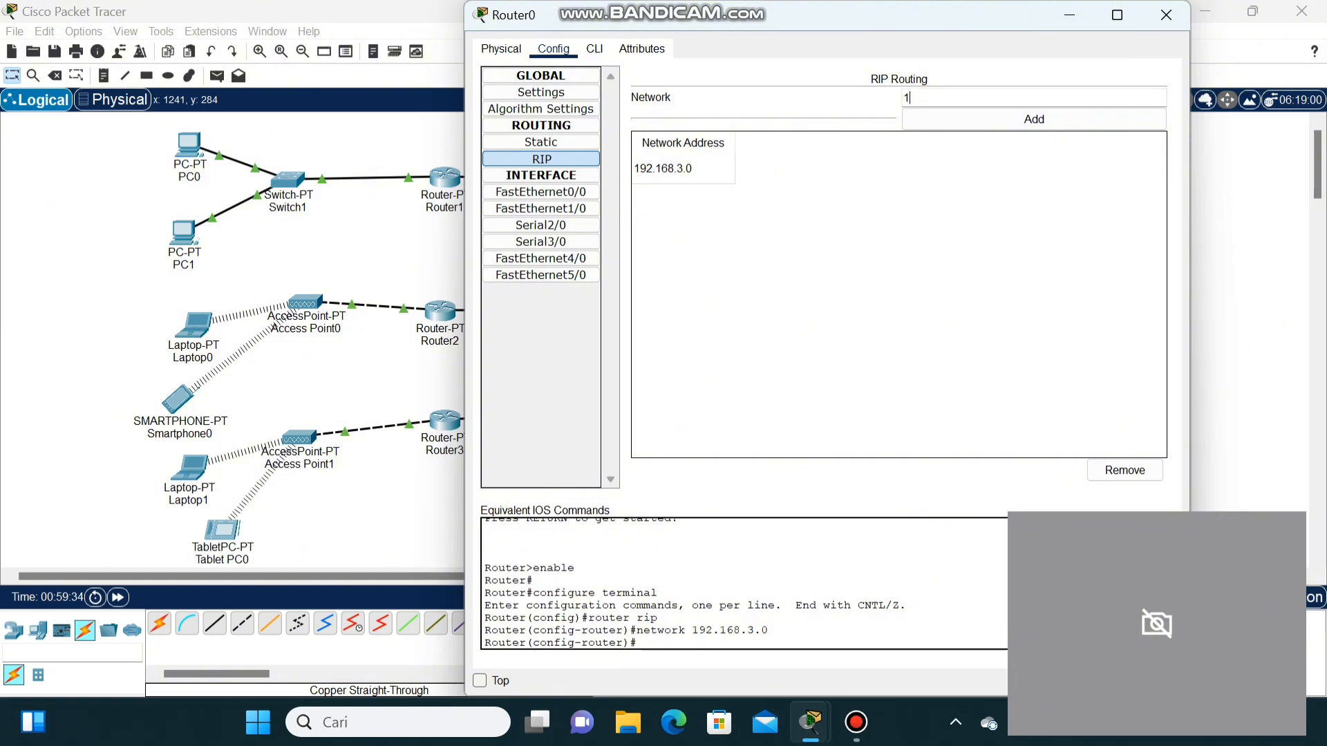
pyautogui.write('92.168.2')
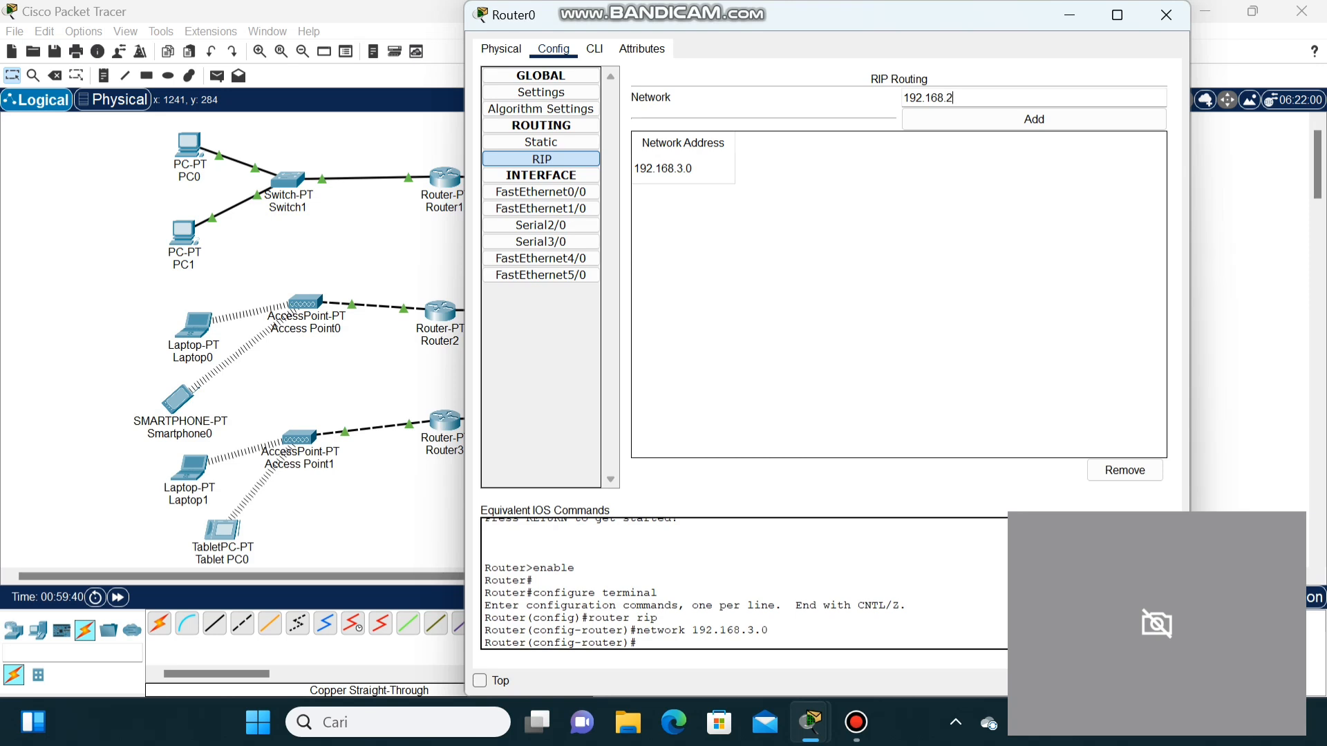
pyautogui.write('.1')
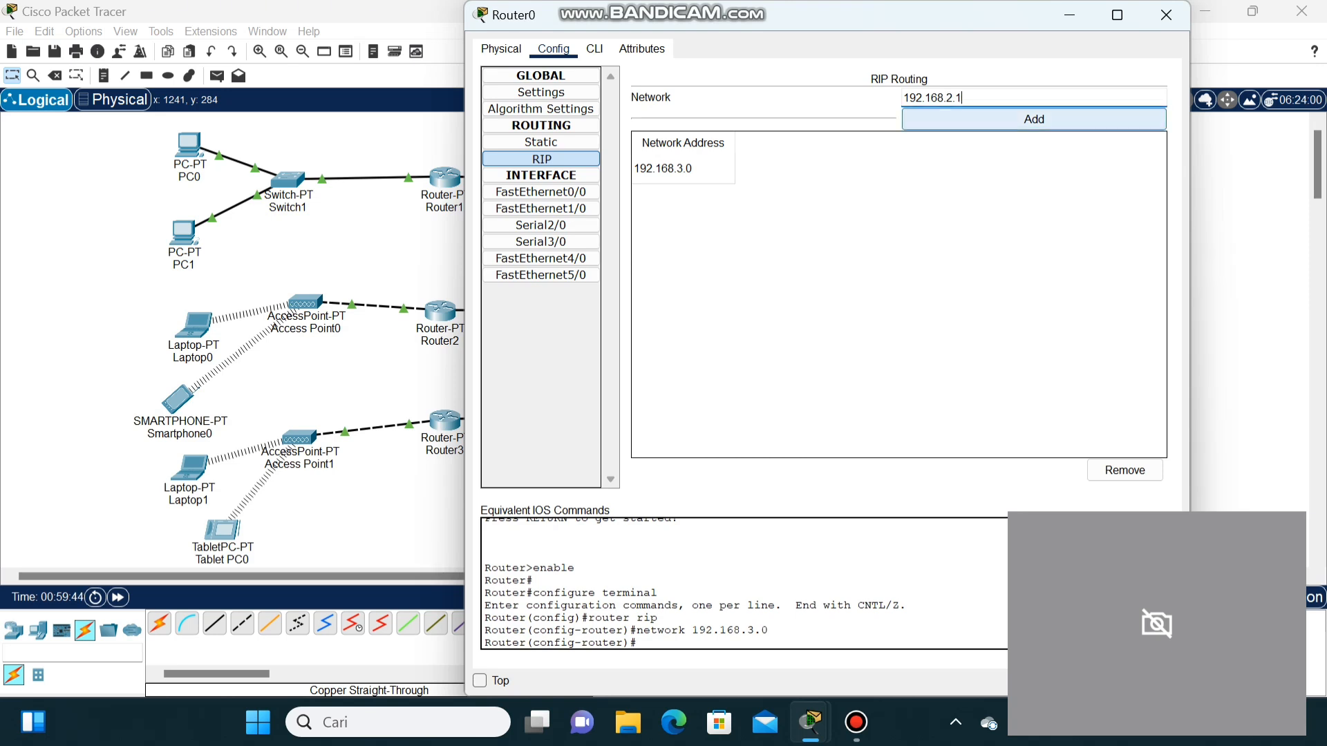
pyautogui.click(1034, 118)
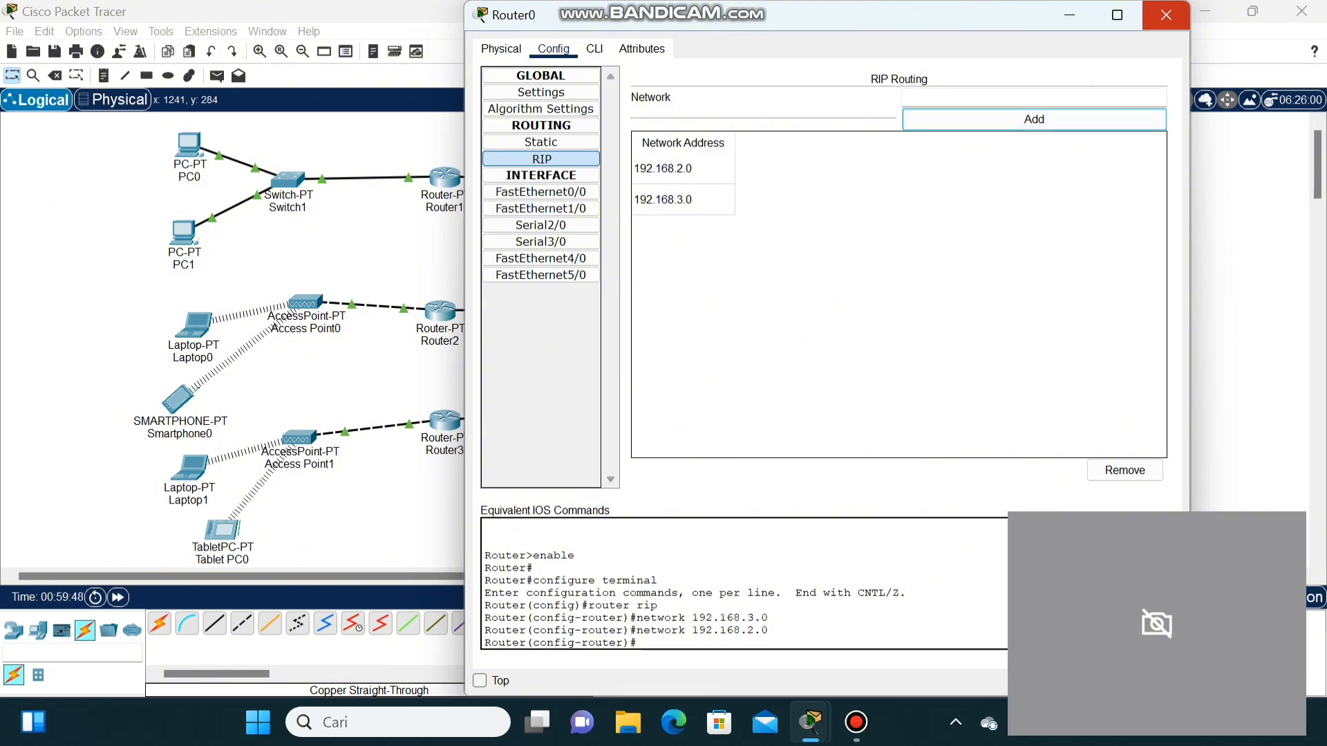
# - Add the network 192.168.5.1 to Router2's RIP routing configuration
pyautogui.click(1166, 14)
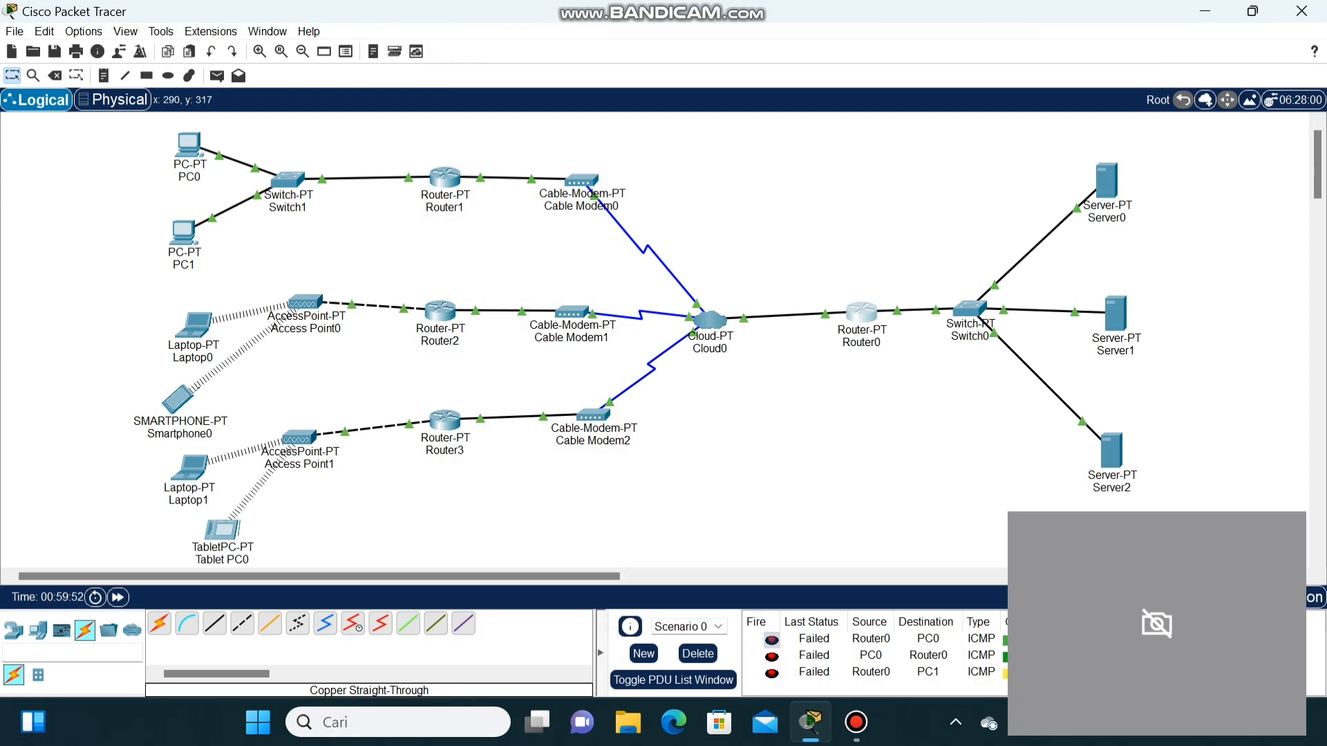
pyautogui.moveTo(197, 330)
pyautogui.click(440, 312)
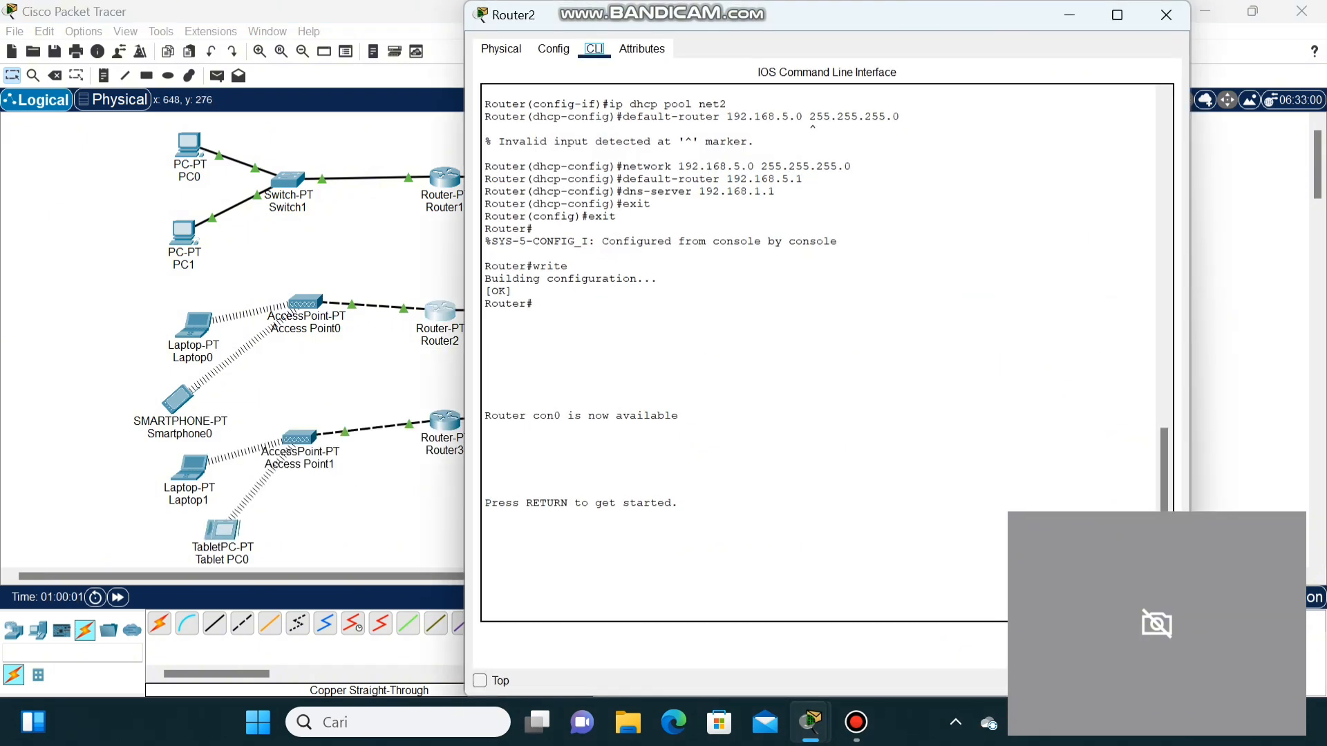
pyautogui.click(501, 48)
pyautogui.click(553, 48)
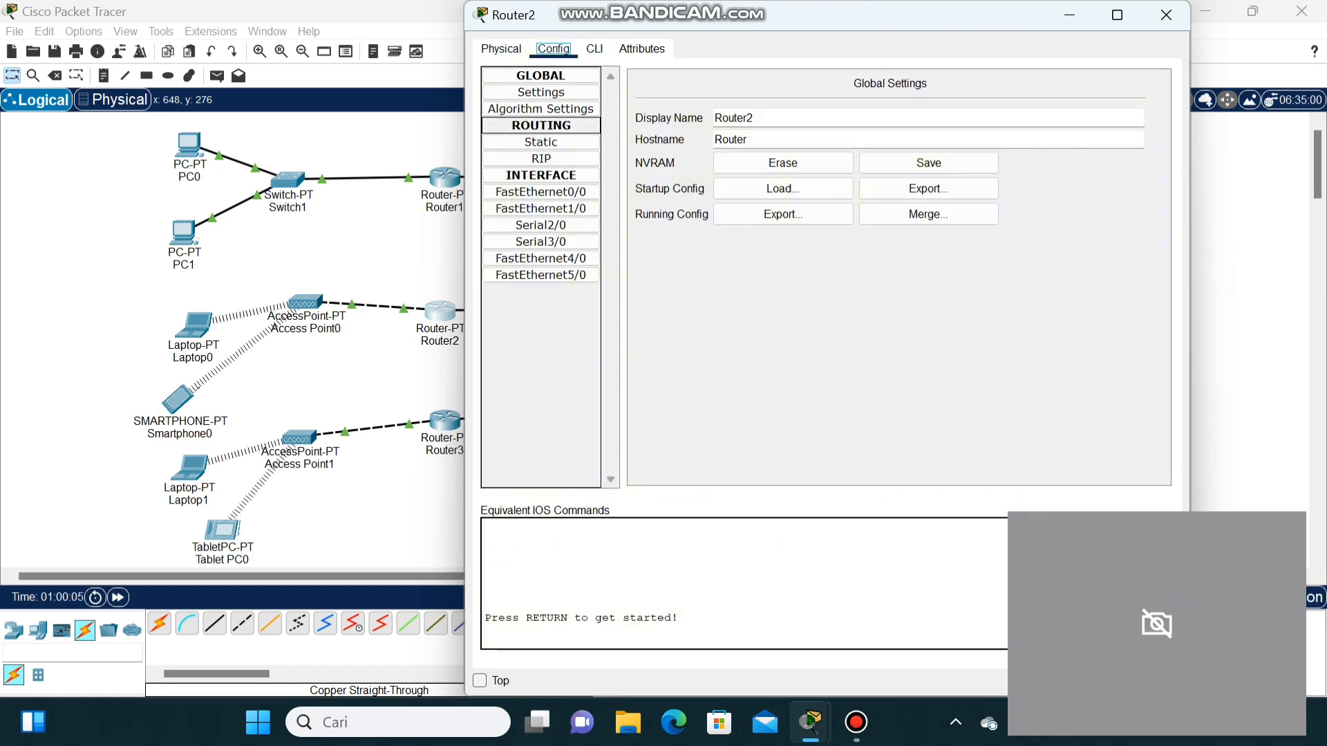
pyautogui.click(541, 158)
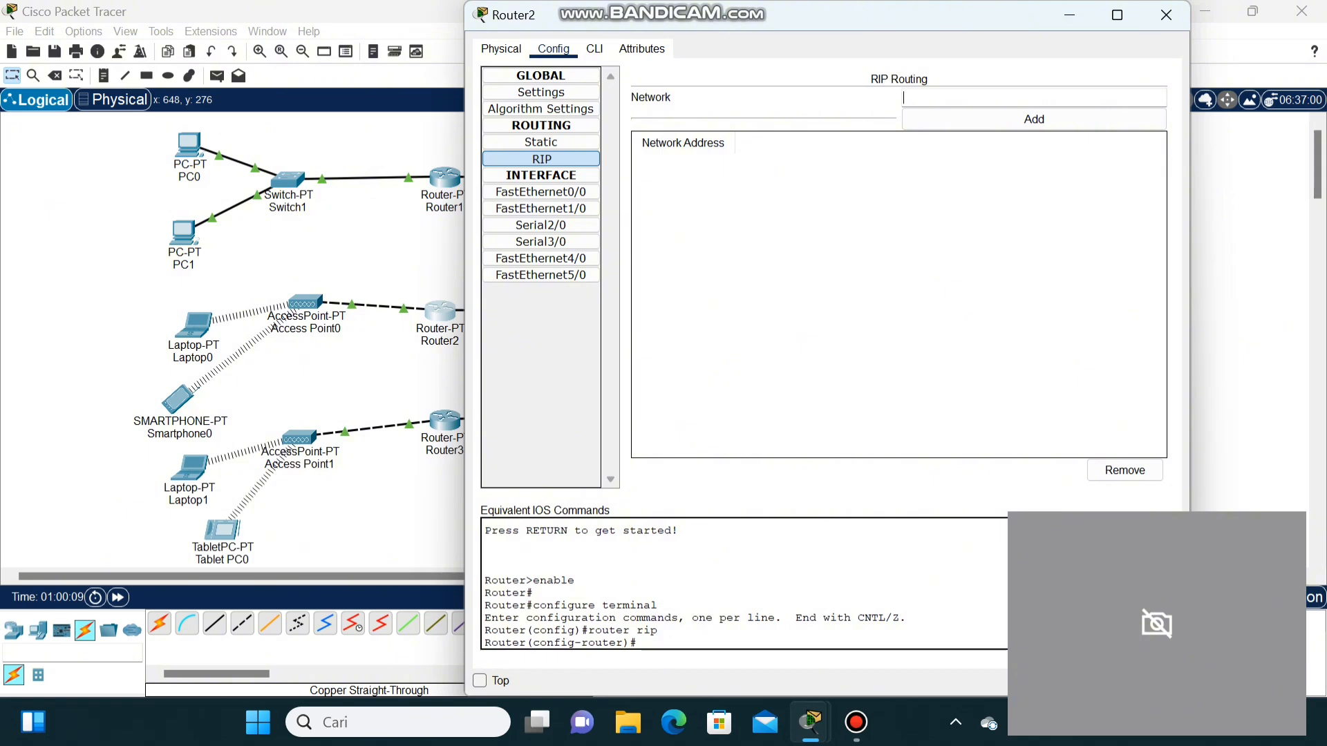
pyautogui.write('192.168.5')
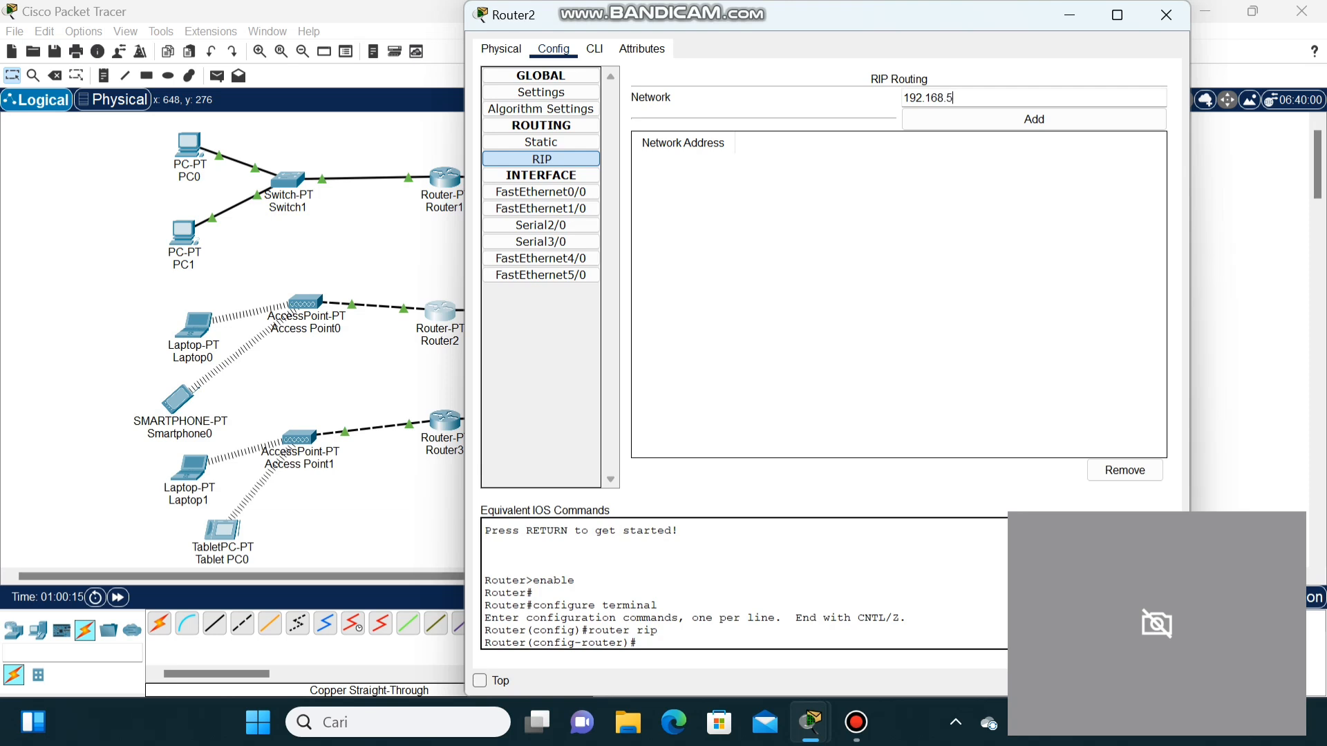
pyautogui.write('.1')
pyautogui.press('Tab')
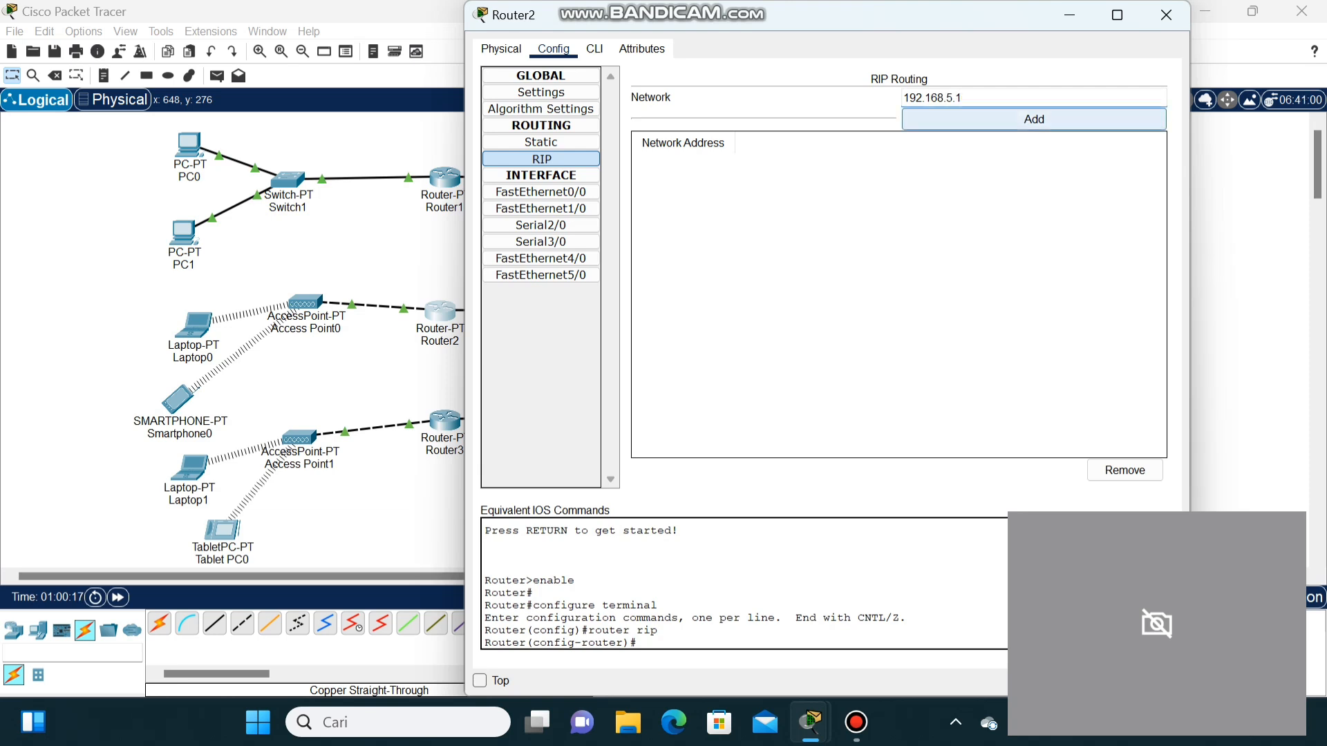
pyautogui.press('Return')
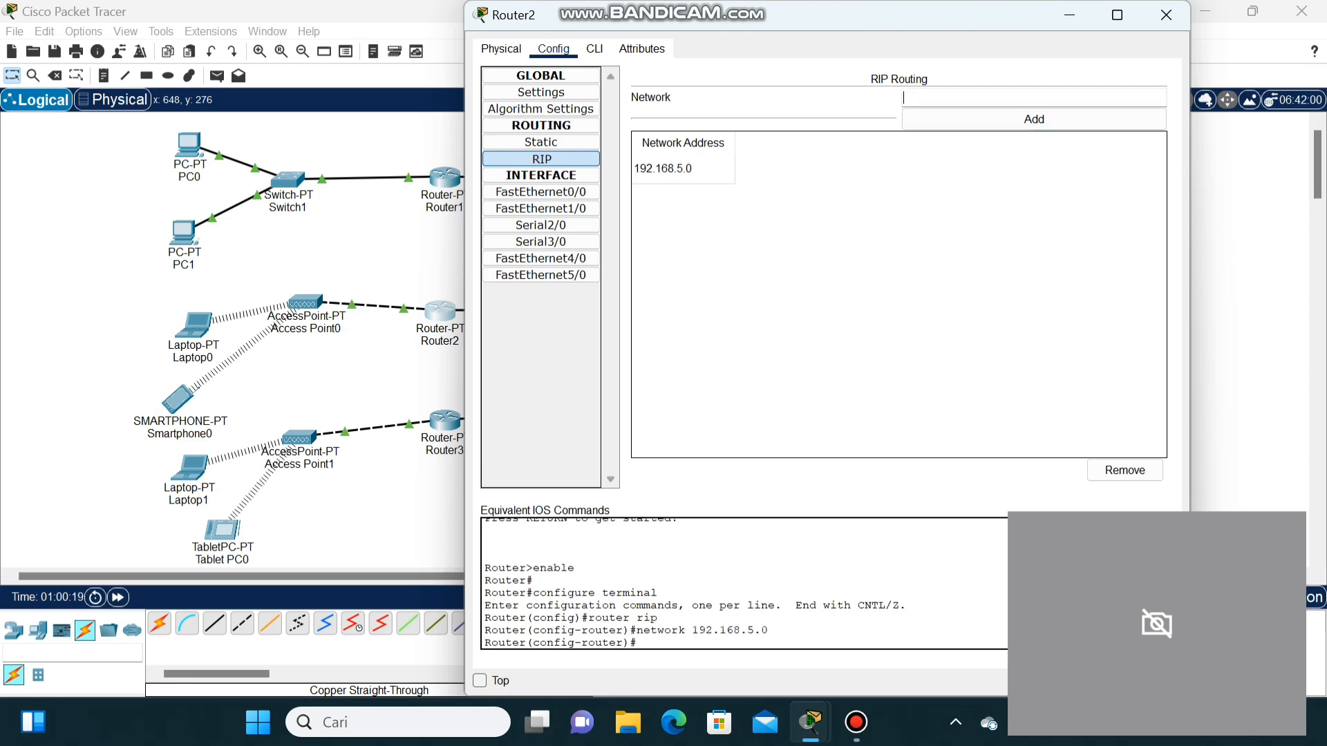
# - Add the network 192.168.3.1 to Router2's RIP routing configuration and close the router's settings
pyautogui.write('192.168.3.1')
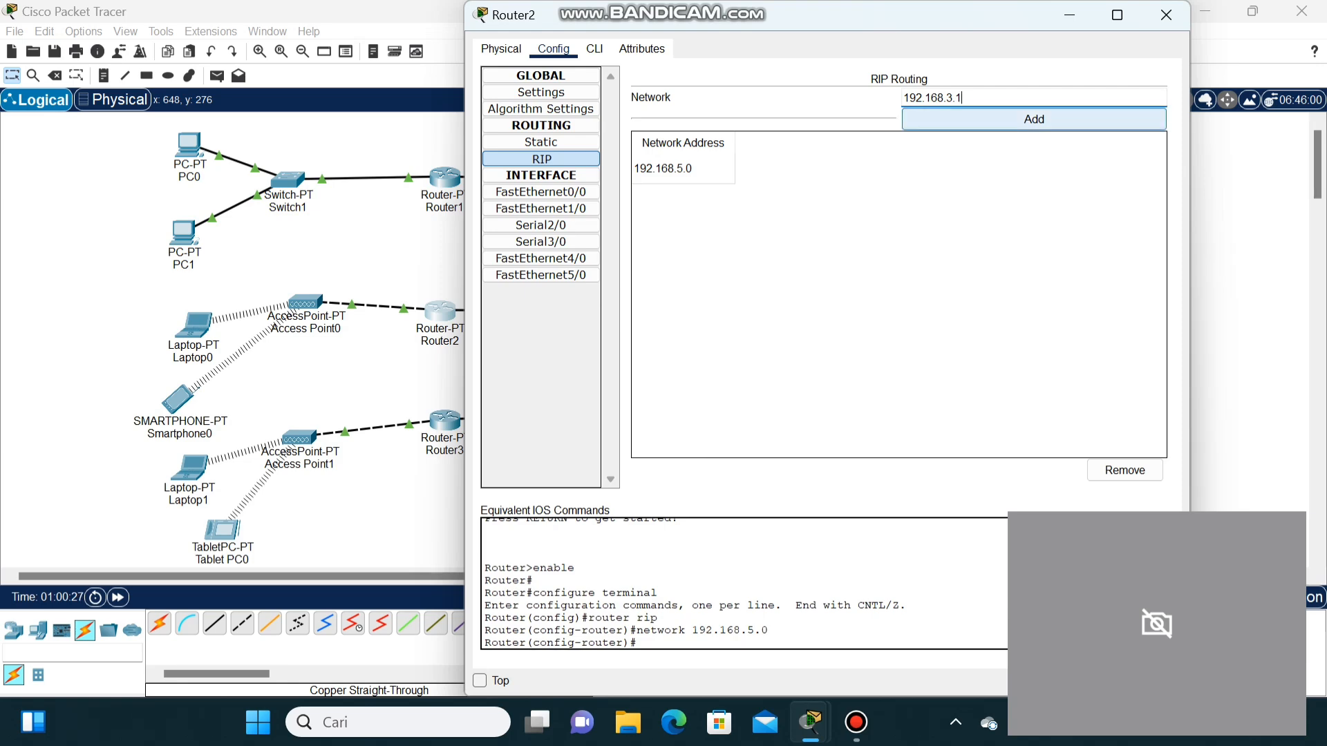
pyautogui.click(1033, 119)
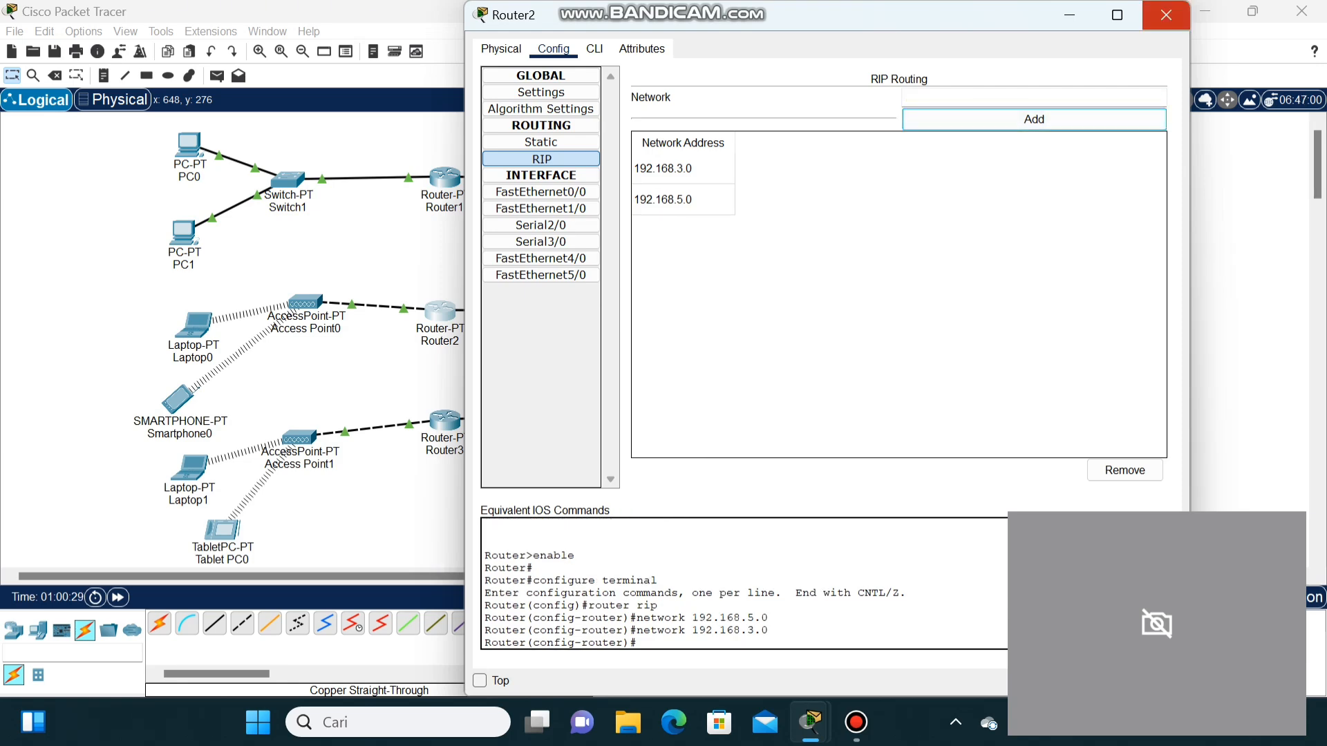
pyautogui.hotkey('alt', 'F4')
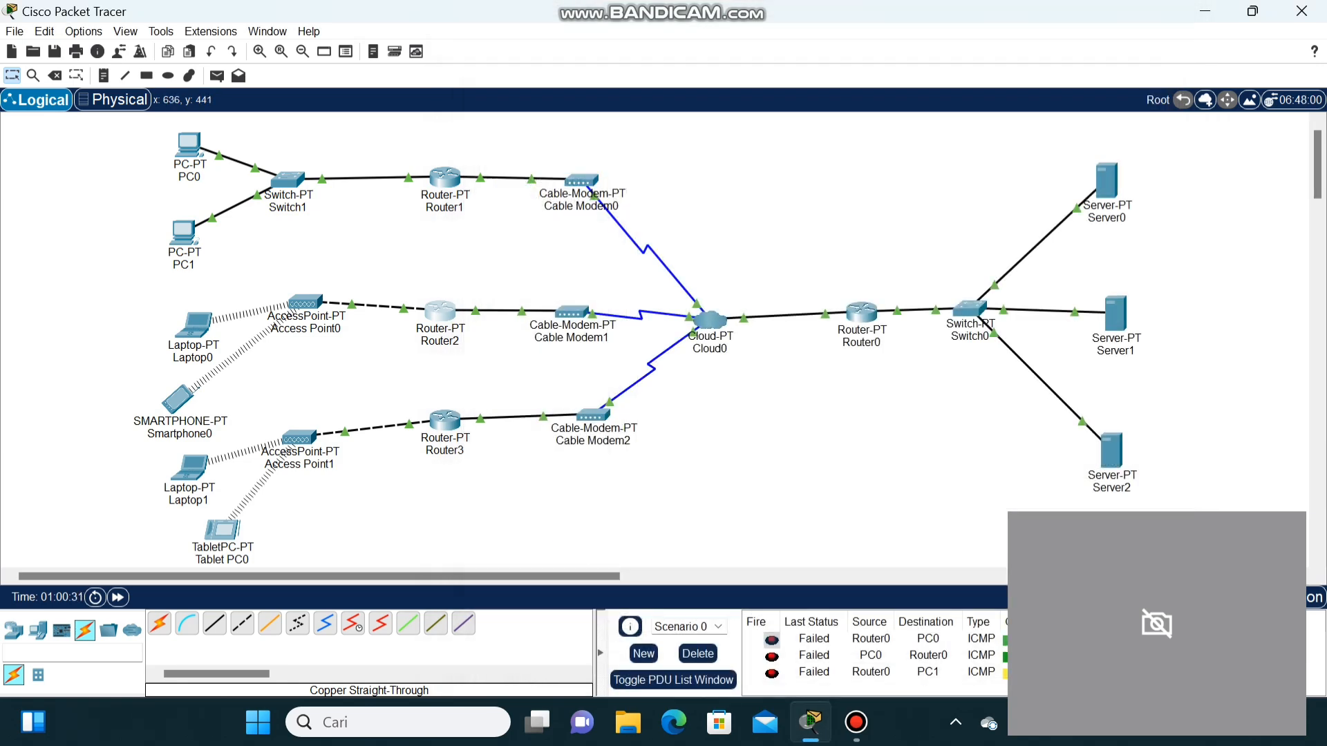
# - Add the network 192.168.6.1 to Router3's RIP routing configuration
pyautogui.click(441, 418)
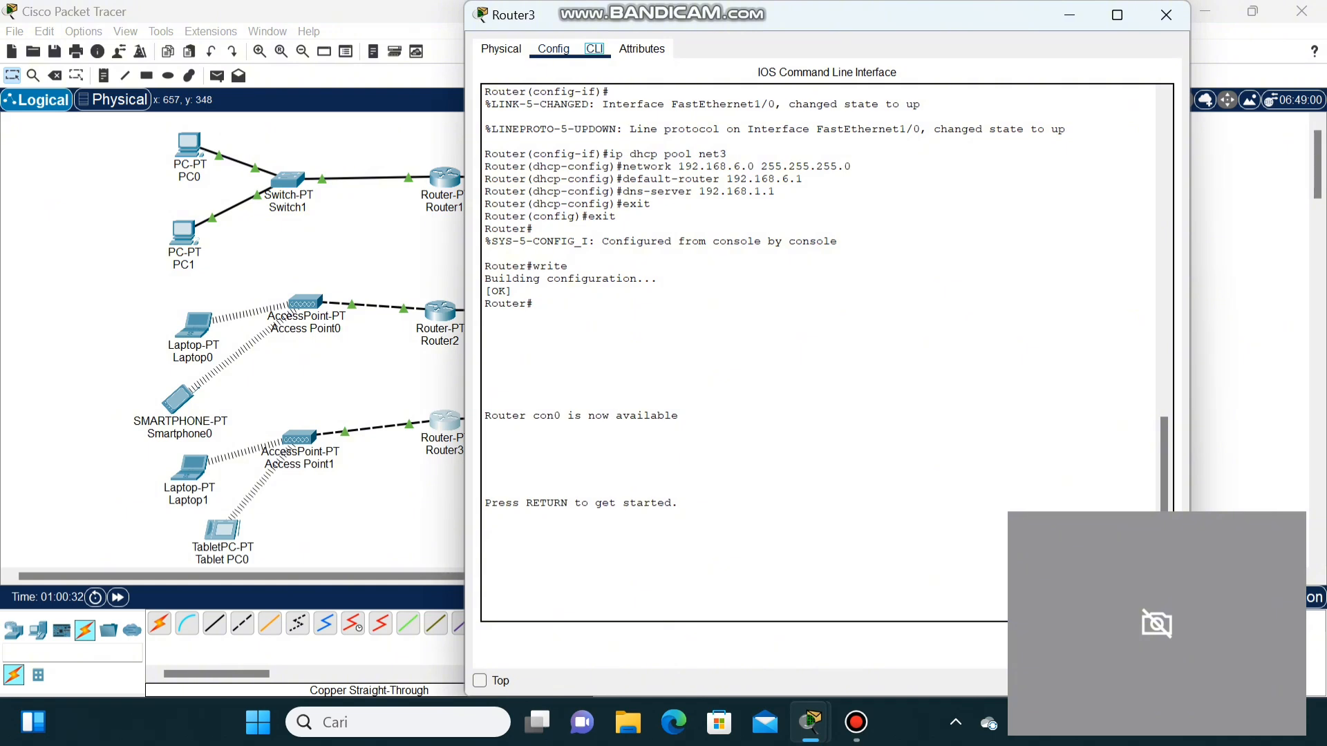
pyautogui.click(553, 48)
pyautogui.click(541, 159)
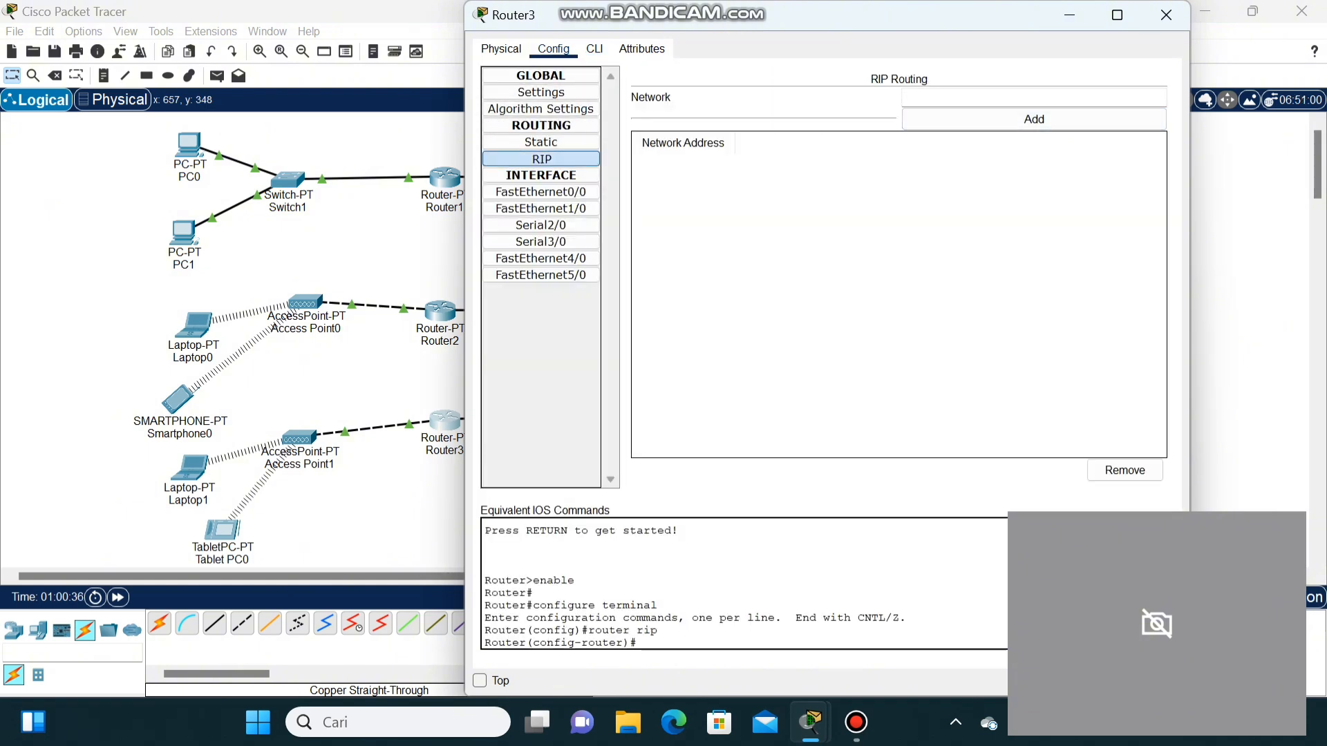
pyautogui.write('192.1')
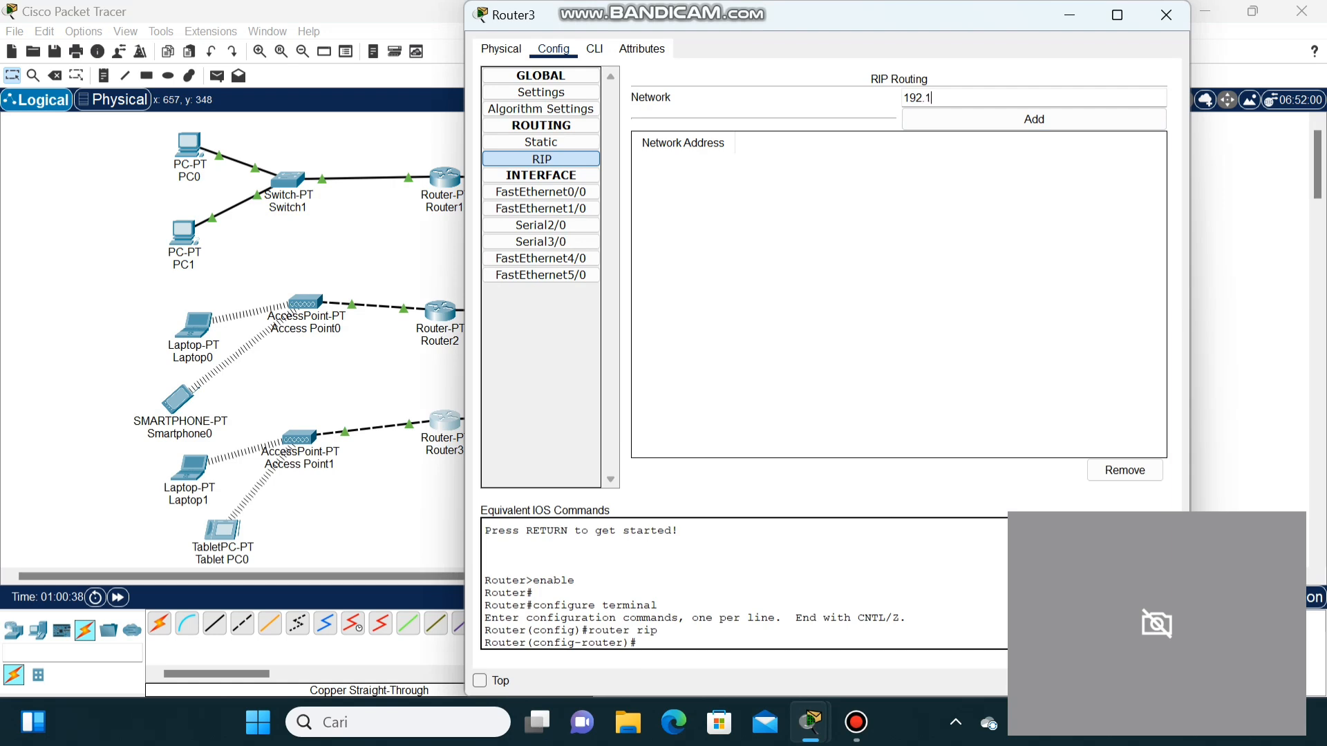
pyautogui.write('68.6.1')
pyautogui.click(1034, 118)
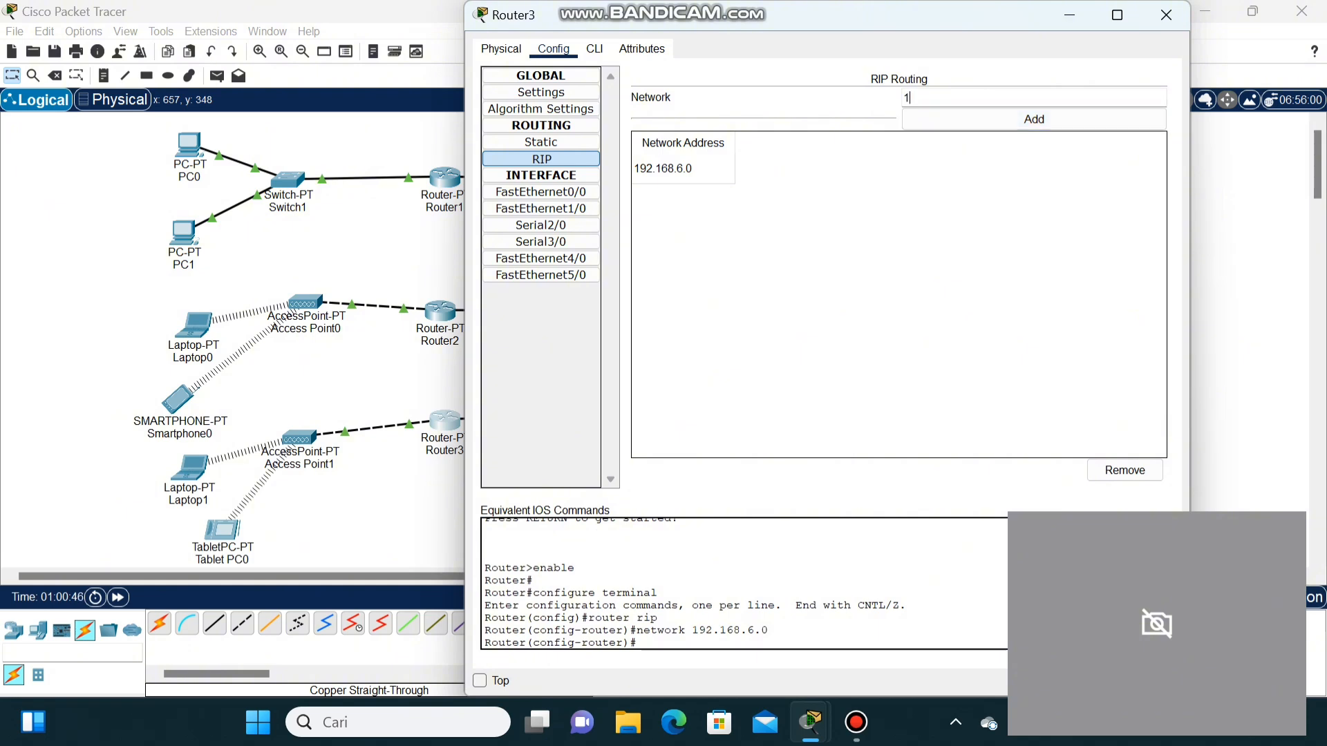
# - Add the network 192.168.3.1 to Router3's RIP routing configuration and close the router's settings
pyautogui.write('192.1')
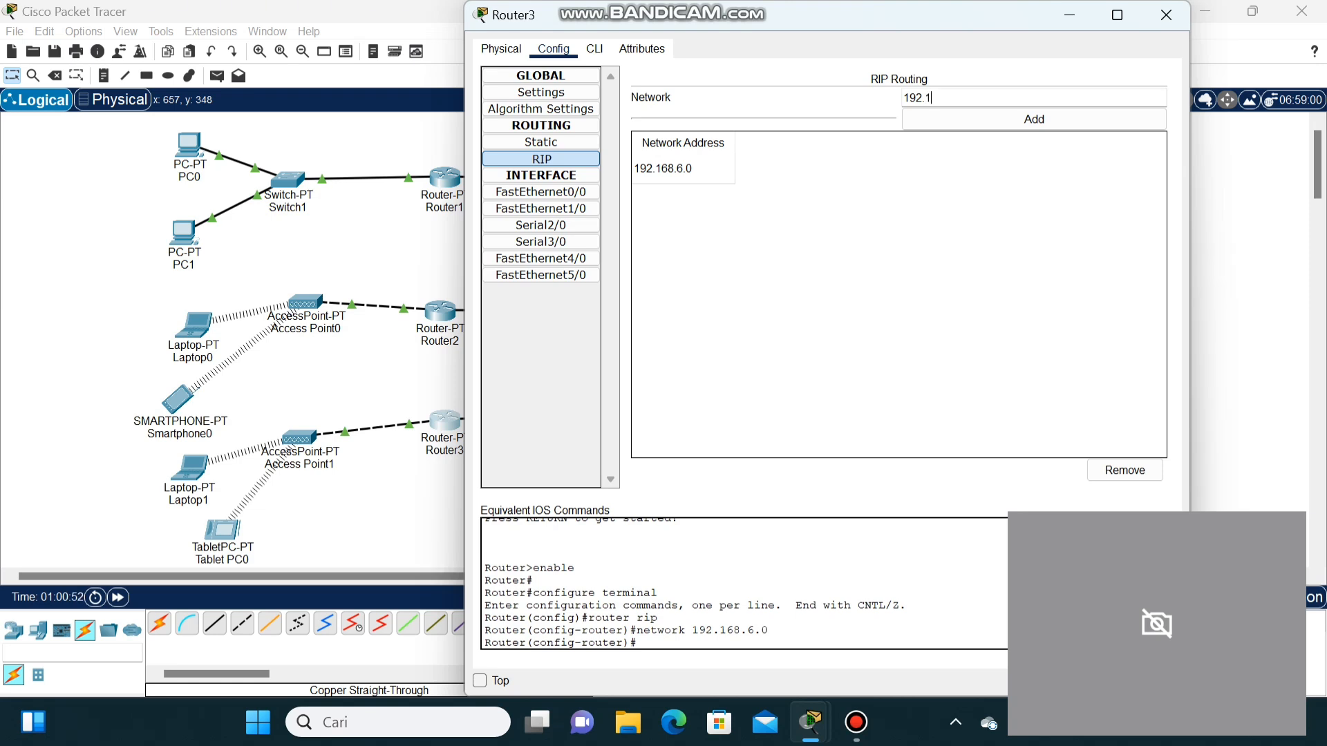
pyautogui.write('68')
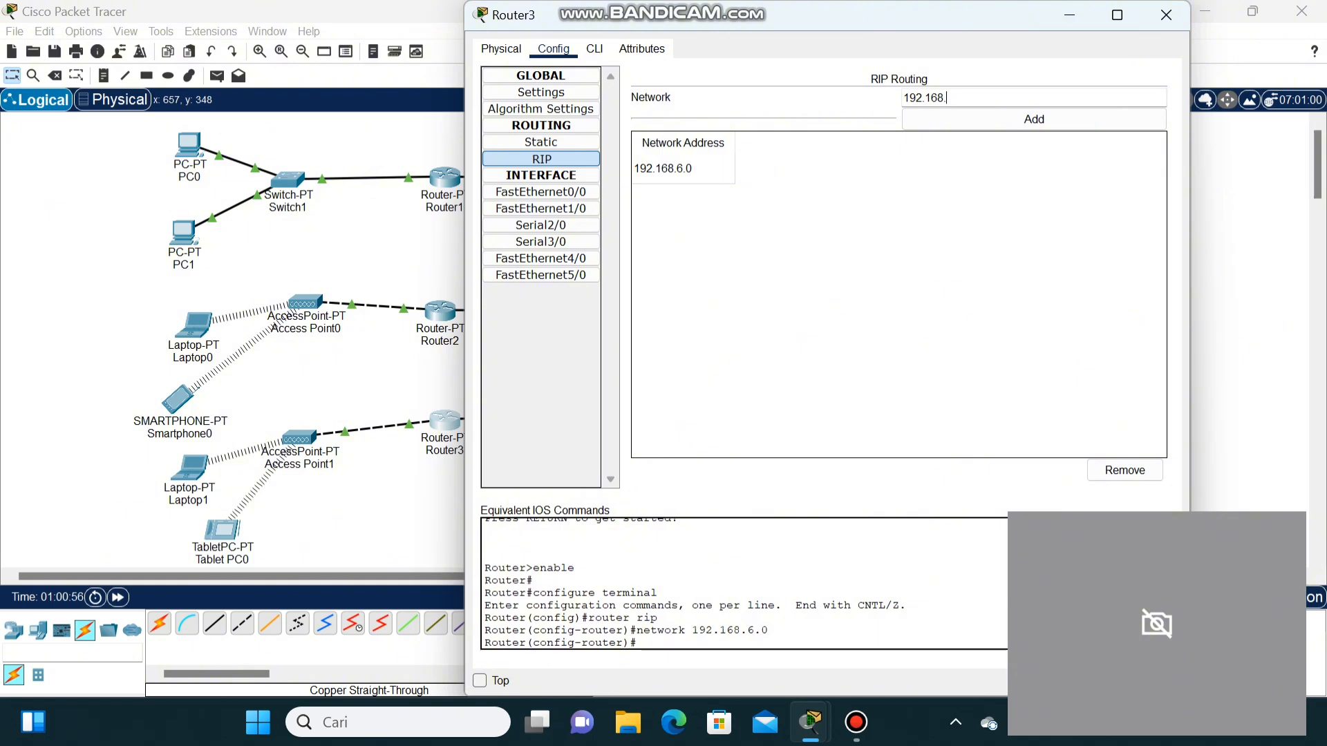
pyautogui.write('.3.1')
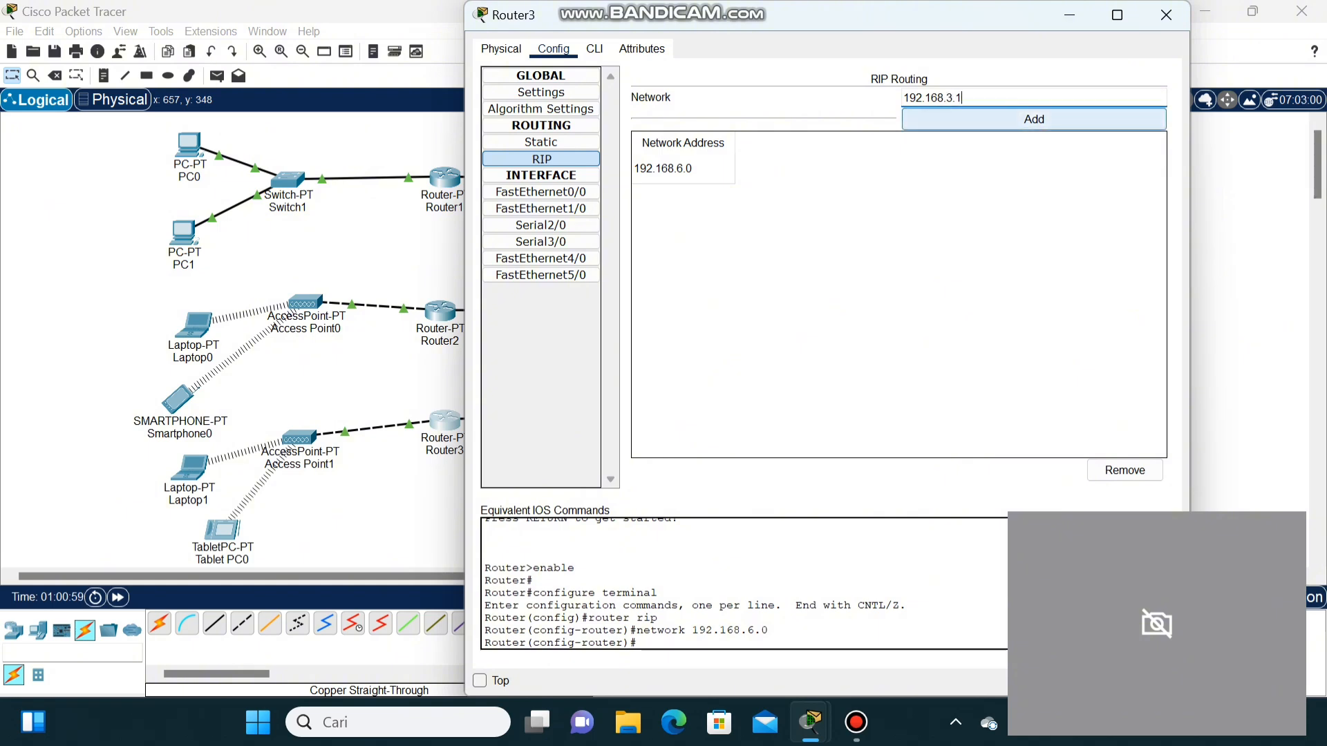
pyautogui.press('Return')
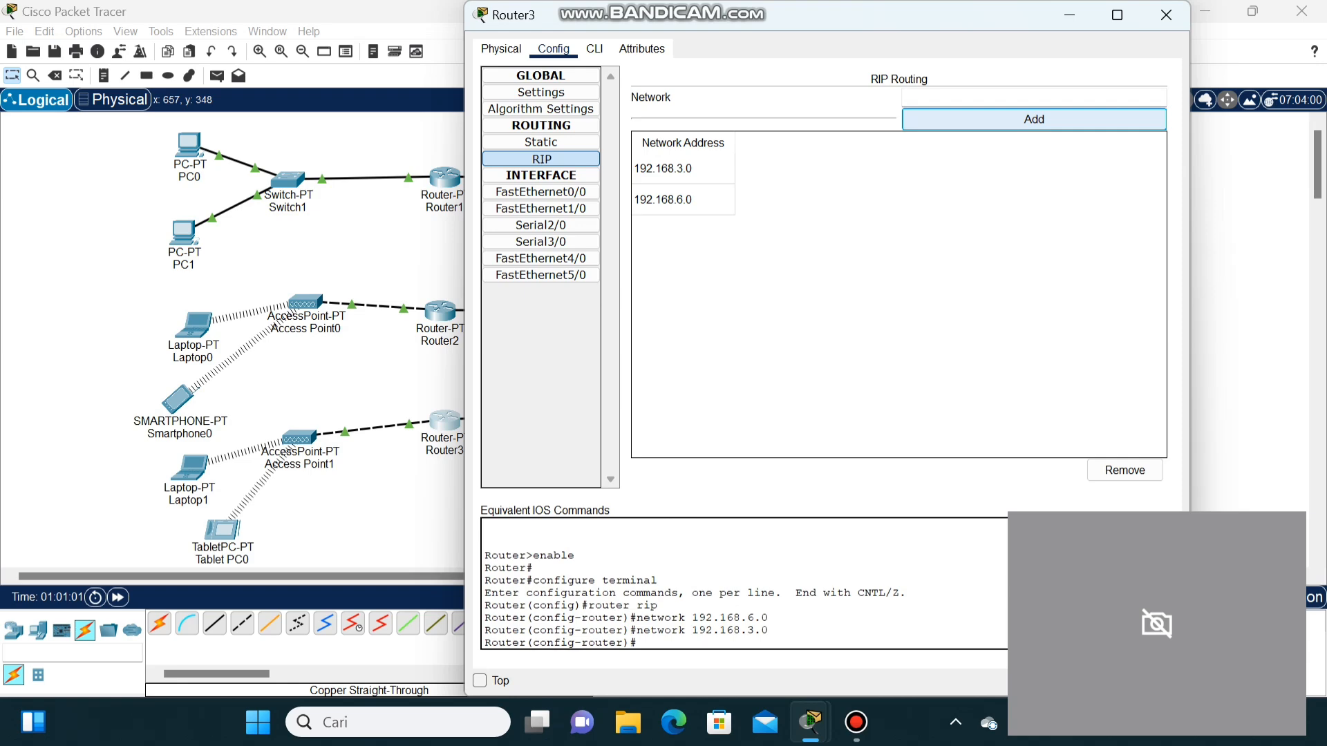
pyautogui.click(1166, 15)
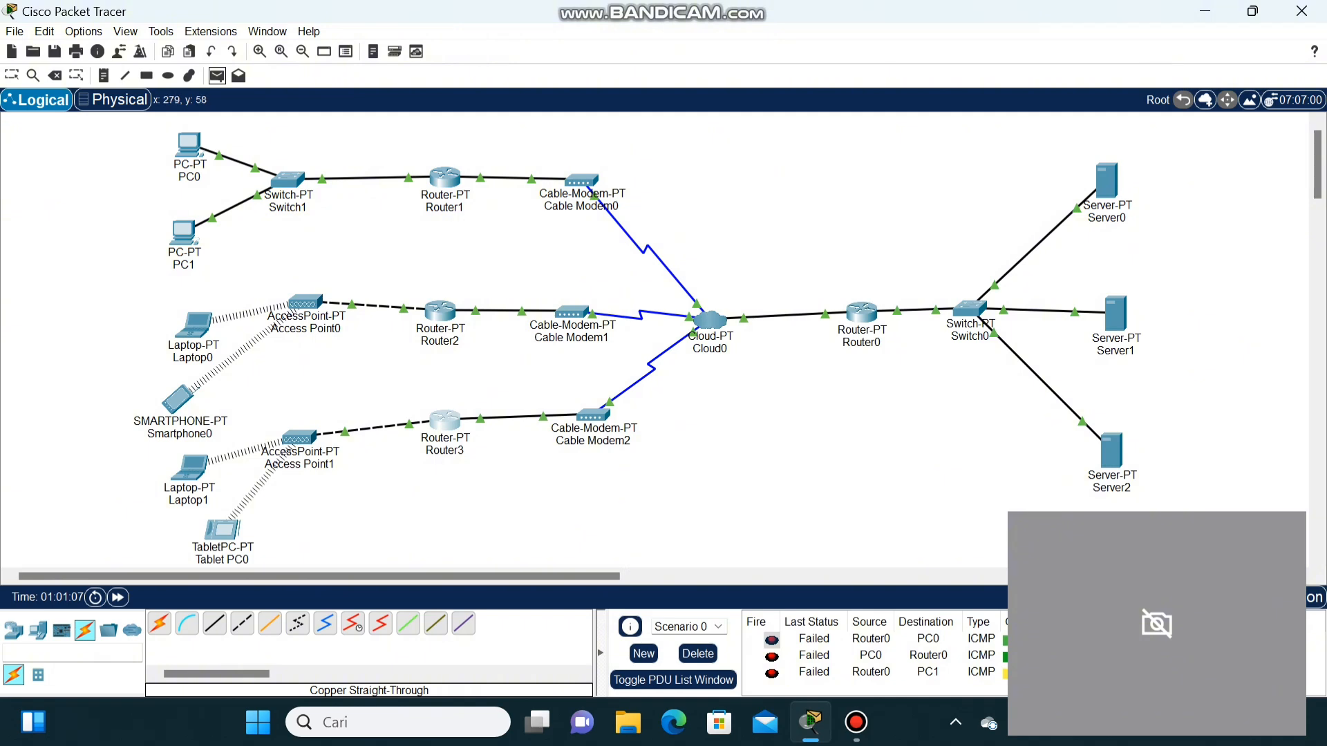
# - Test connectivity with a simple PDU from PC0 to Router0
pyautogui.click(183, 152)
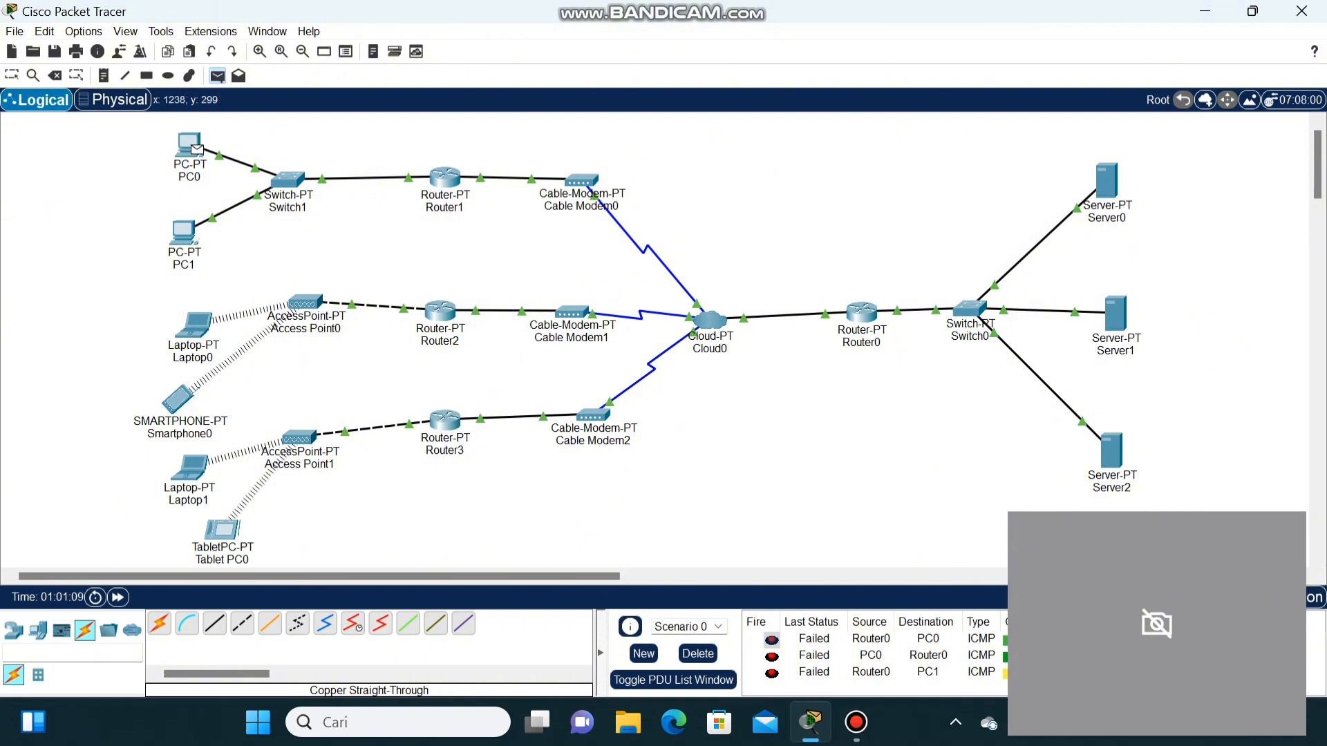
pyautogui.click(854, 311)
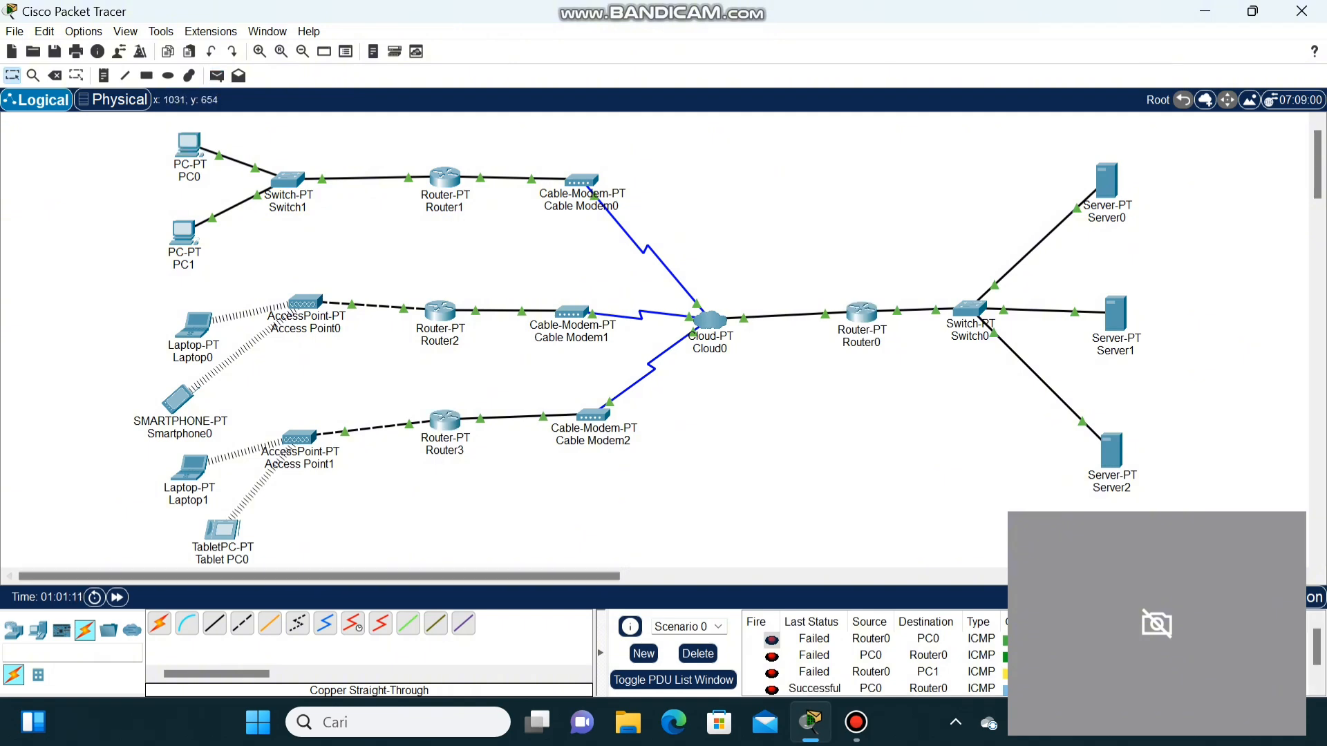
# - Clear the PDU list, and send simple PDUs from Laptop0 to itself and from Server0 to Smartphone0
pyautogui.press('p')
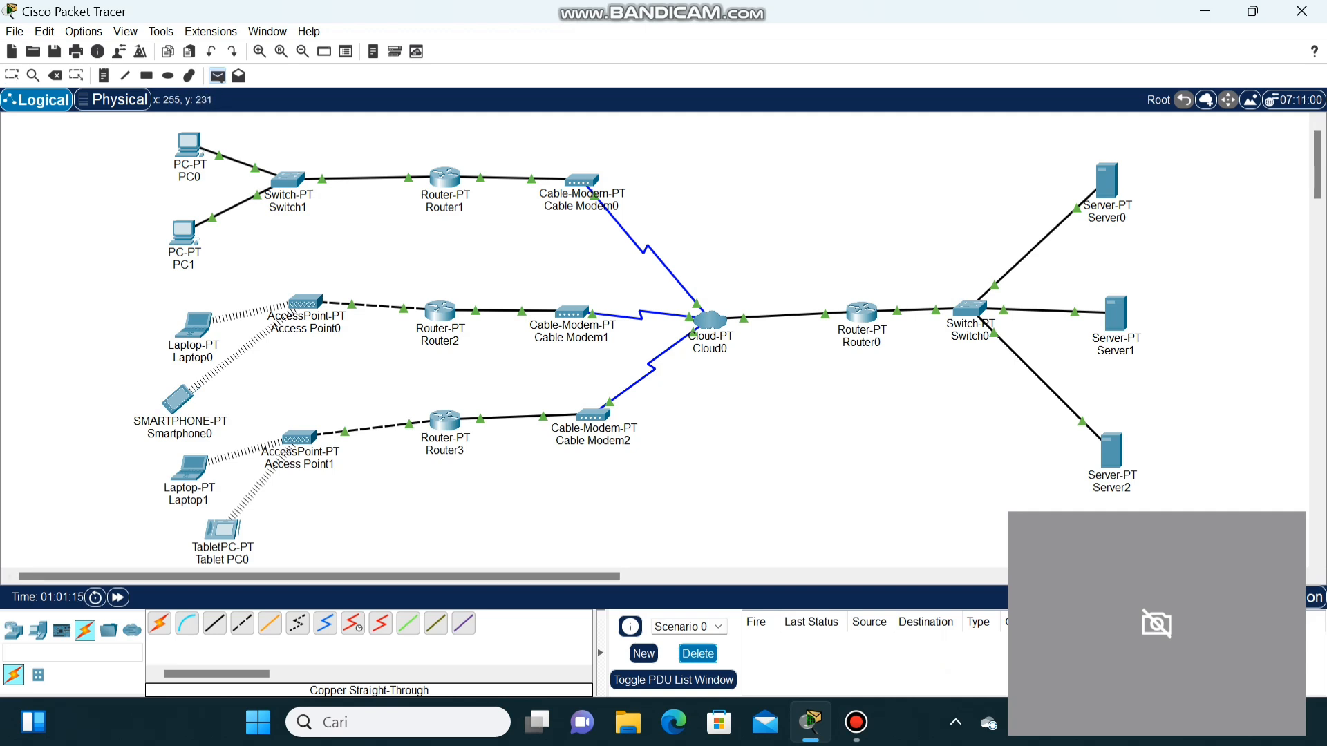
pyautogui.click(200, 330)
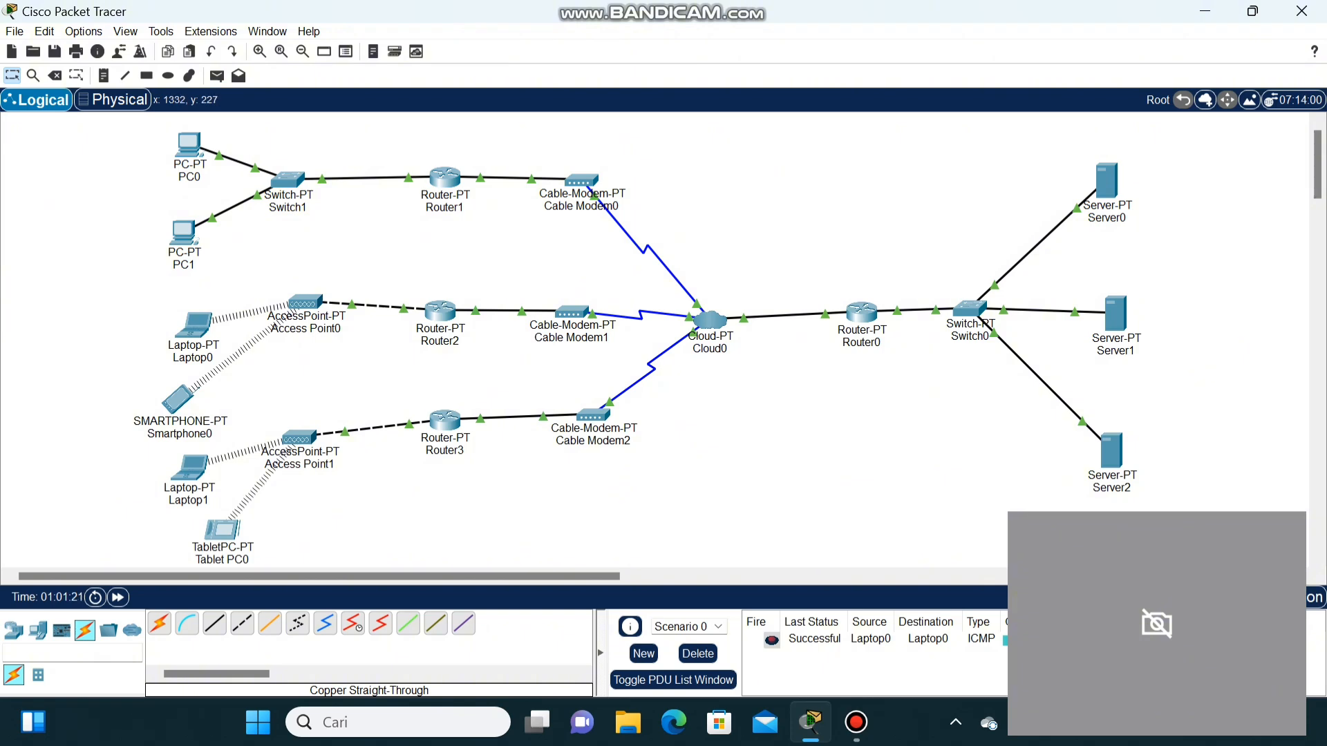
pyautogui.press('p')
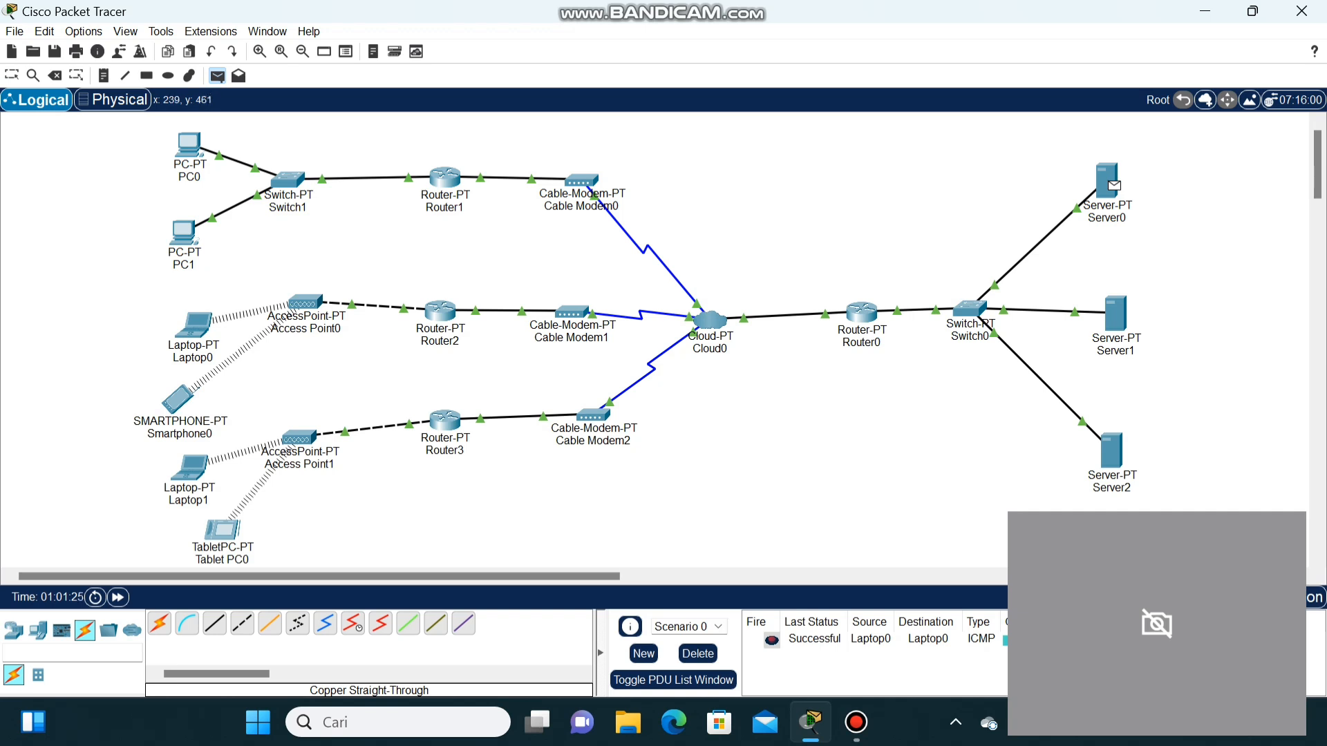
pyautogui.click(178, 399)
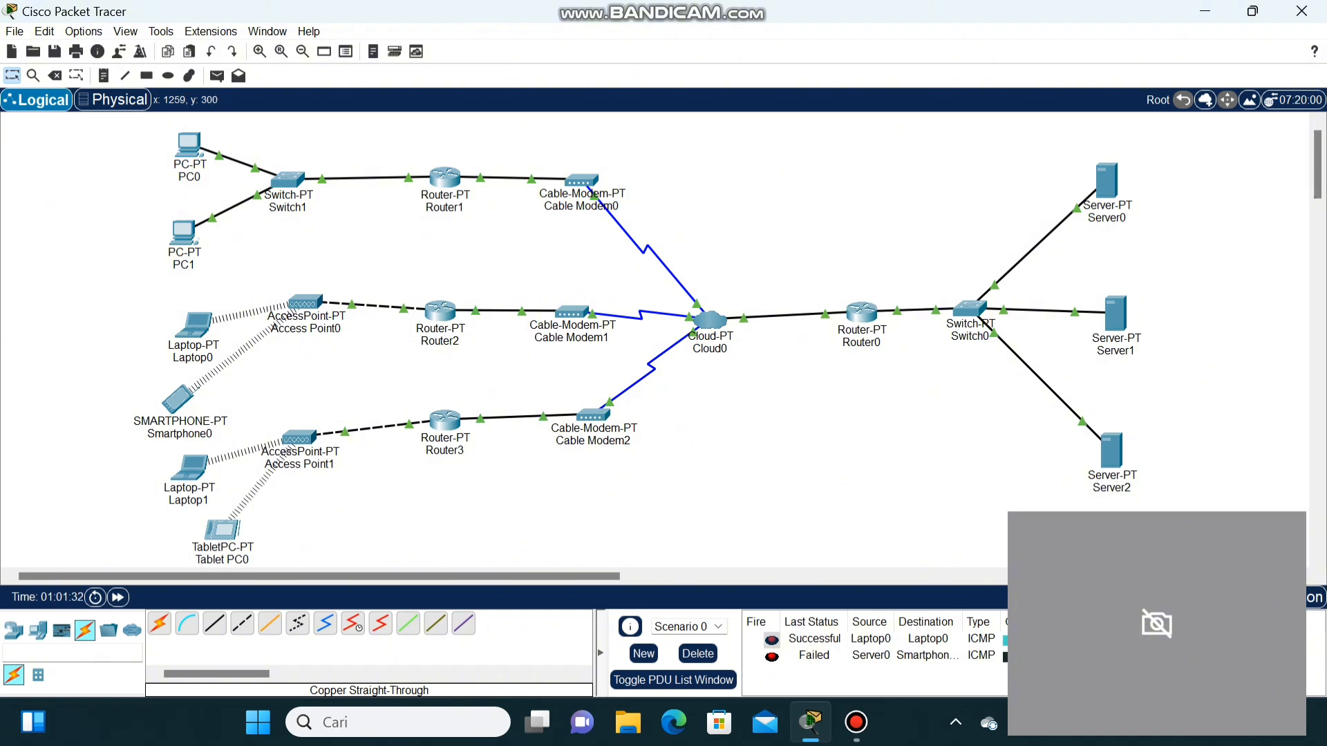
# - Test connectivity with simple PDUs from Smartphone0 to Server0 and from Server1 to Smartphone0
pyautogui.press('p')
pyautogui.click(179, 400)
pyautogui.click(1105, 179)
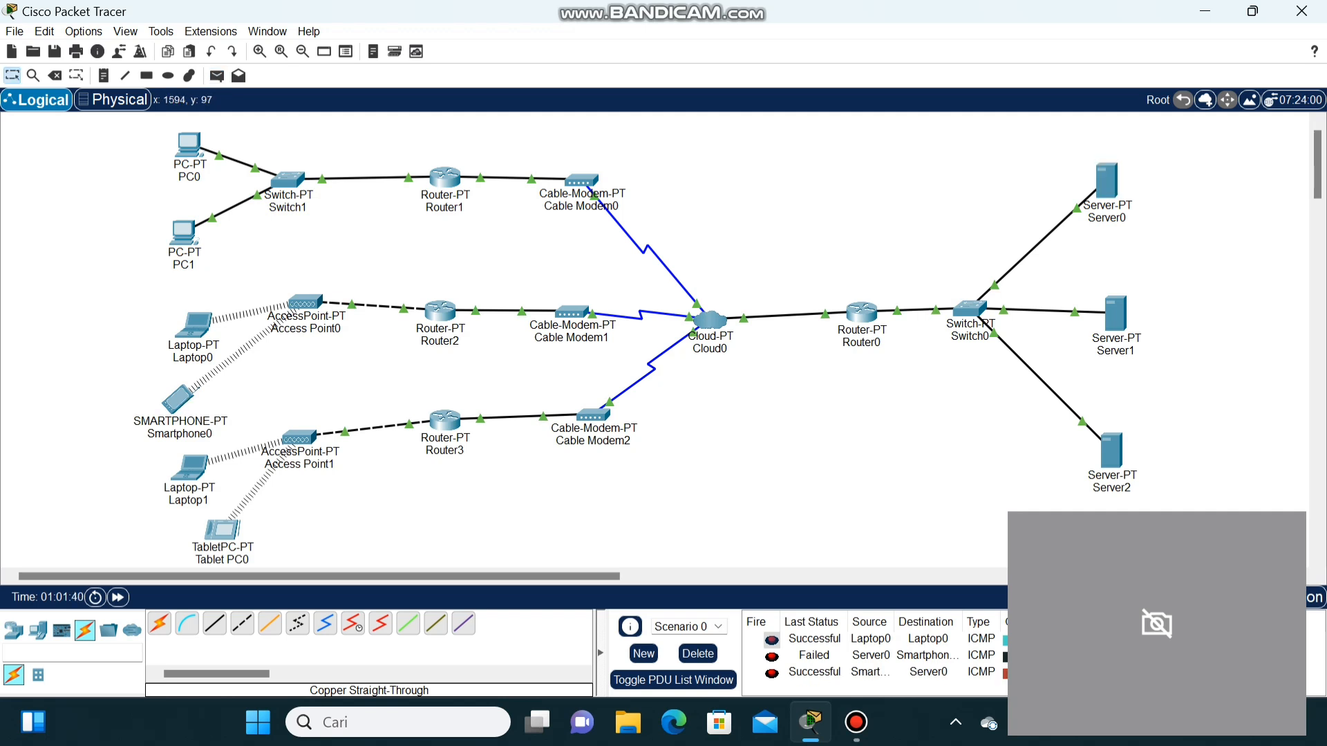
pyautogui.press('p')
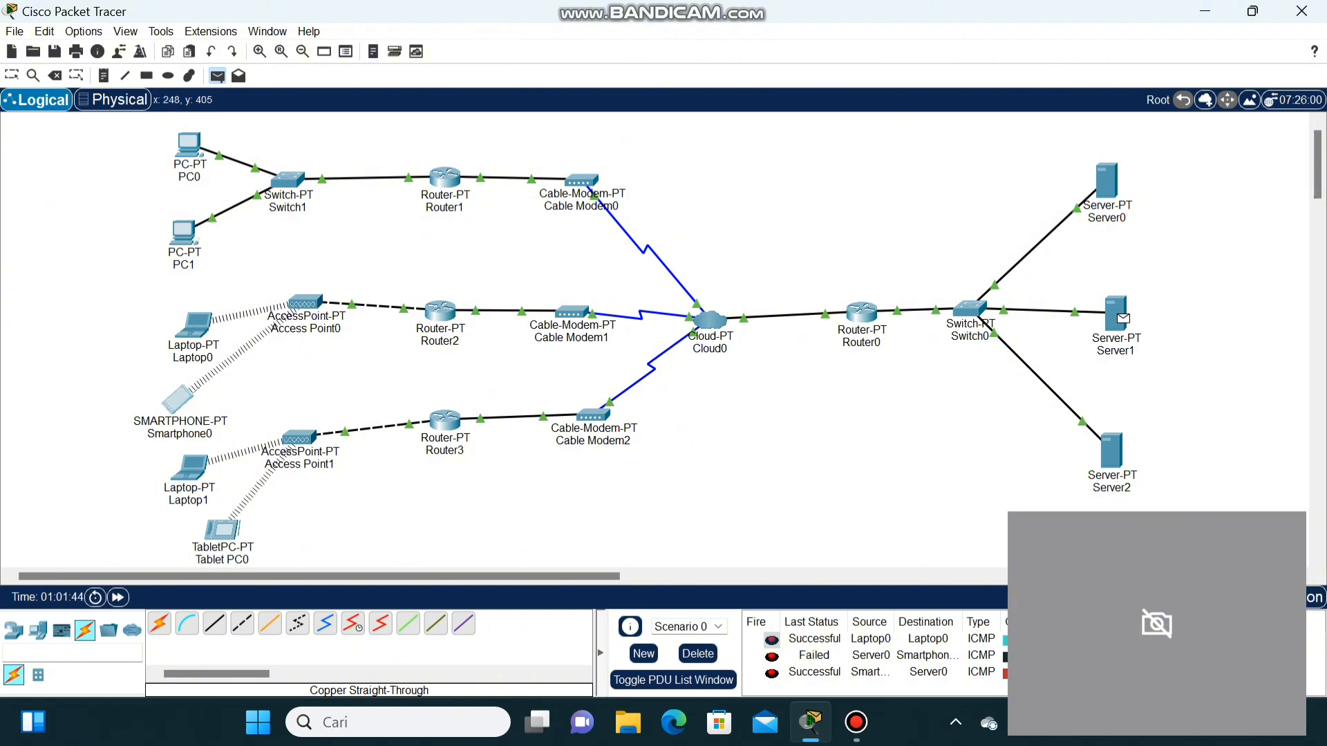
pyautogui.click(178, 399)
# - Send a simple PDU from Tablet PC0 to Server2
pyautogui.press('p')
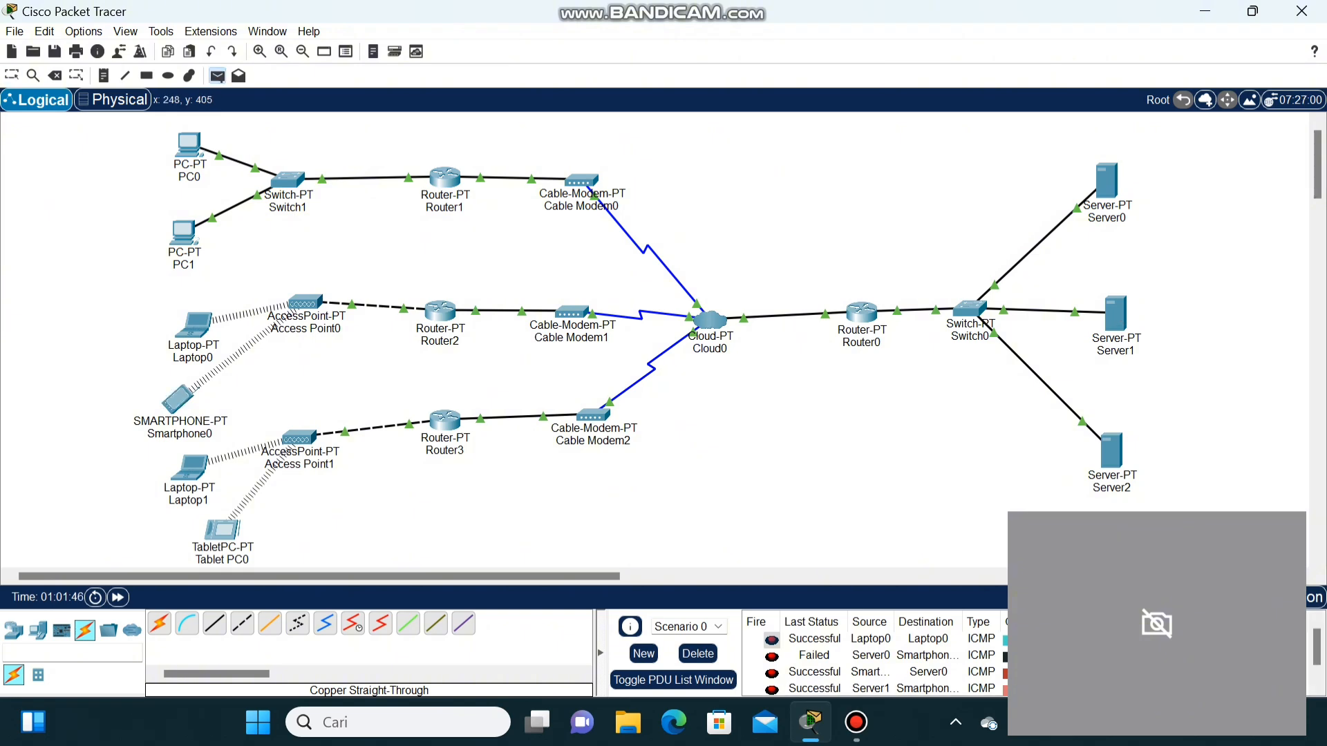
pyautogui.click(222, 529)
pyautogui.click(1111, 451)
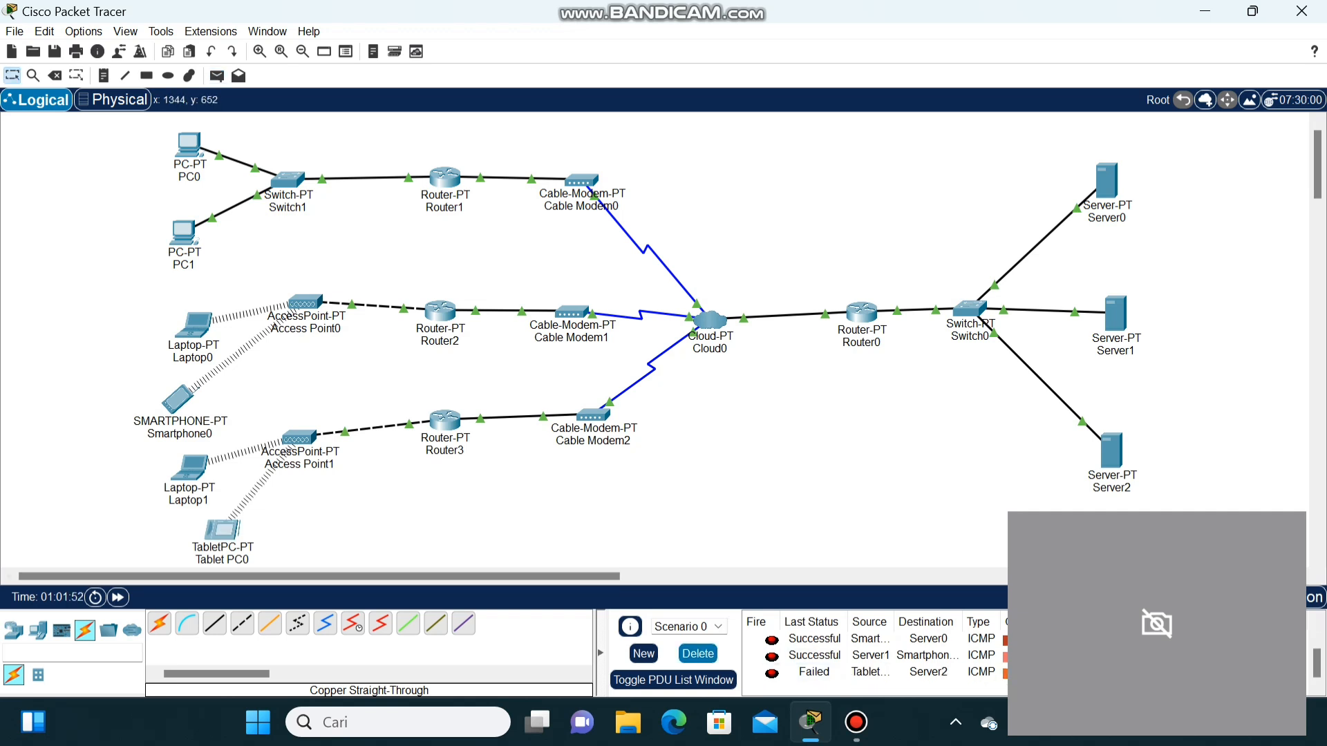
# - Clear the PDU list, and send simple PDUs from Tablet PC0 to Server2 and from Server1 to Router2
pyautogui.click(697, 653)
pyautogui.press('p')
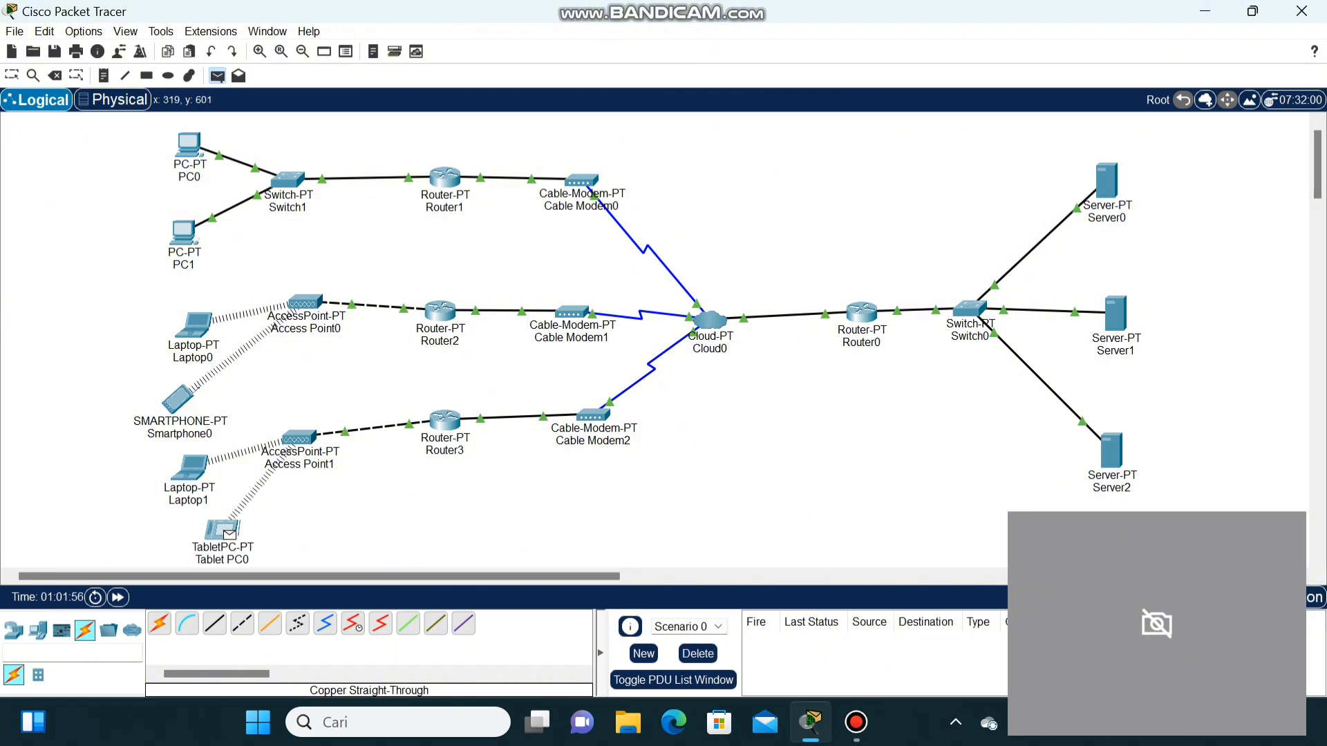
pyautogui.click(229, 533)
pyautogui.click(1111, 451)
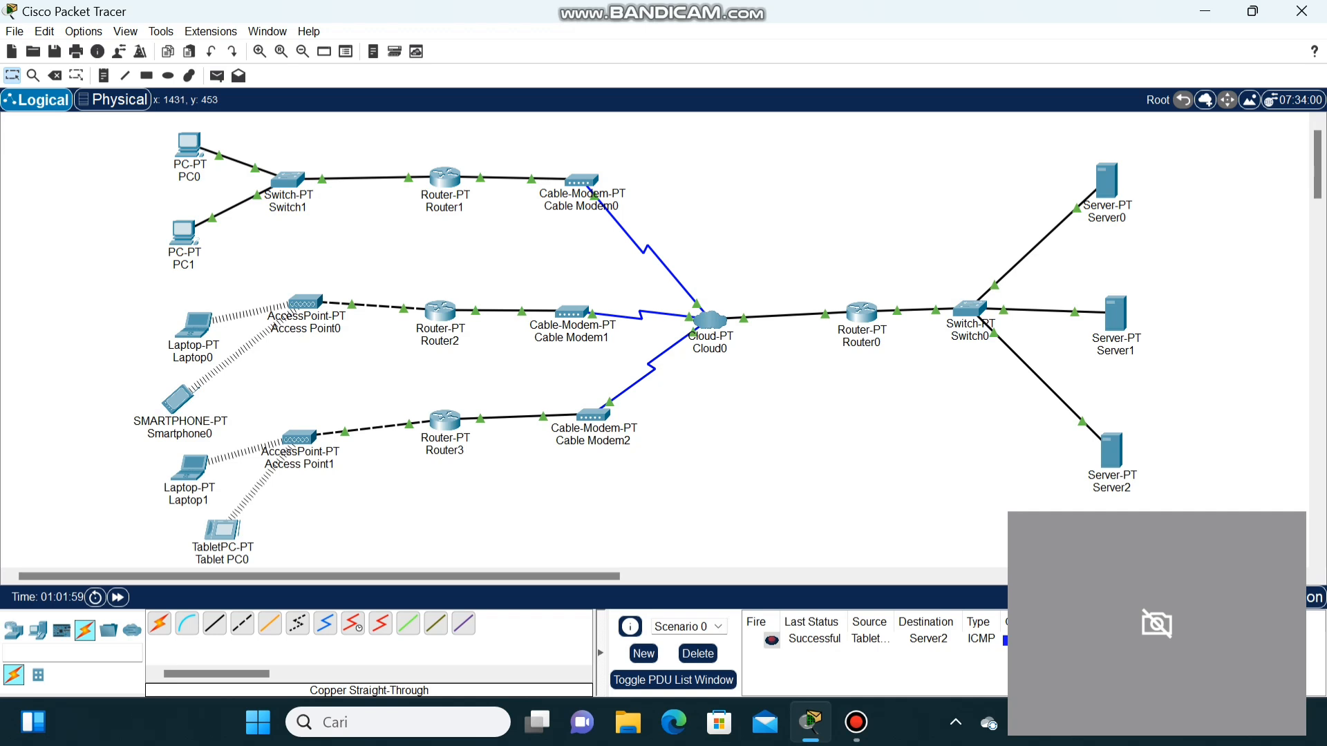
pyautogui.press('p')
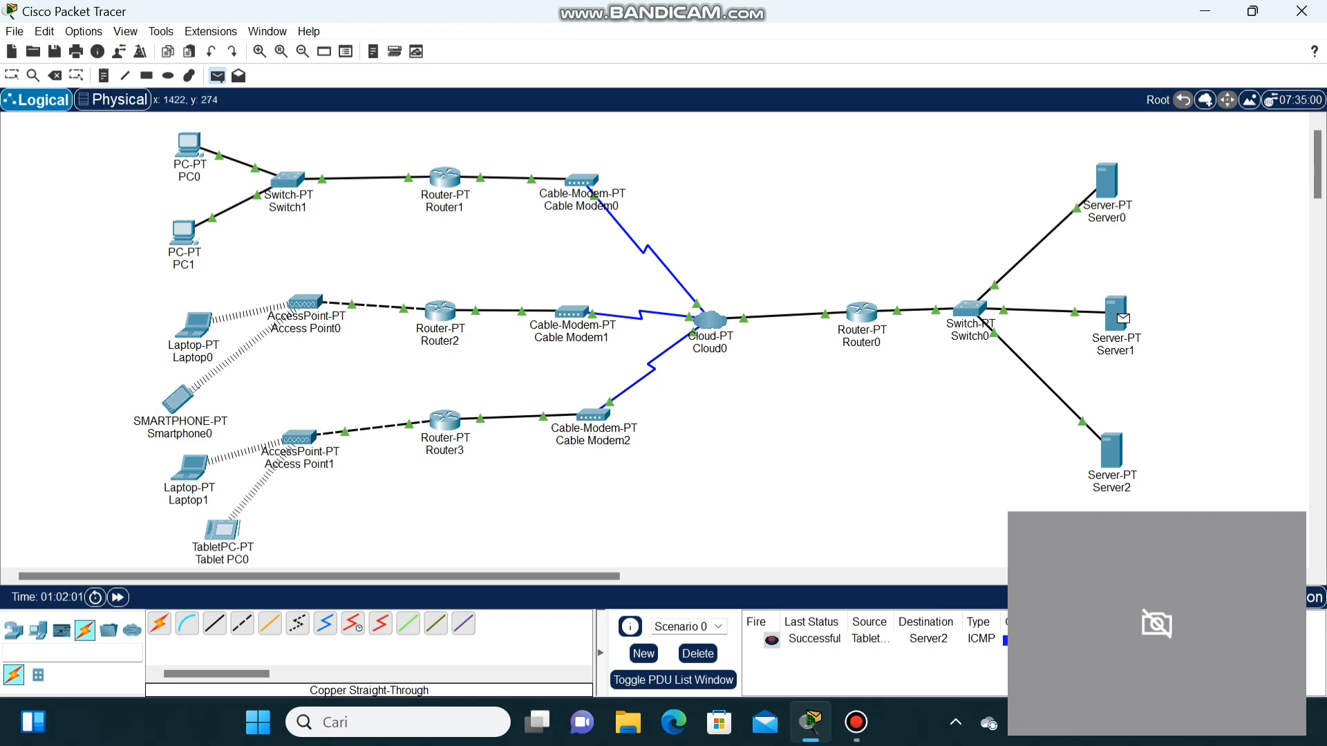
pyautogui.click(440, 311)
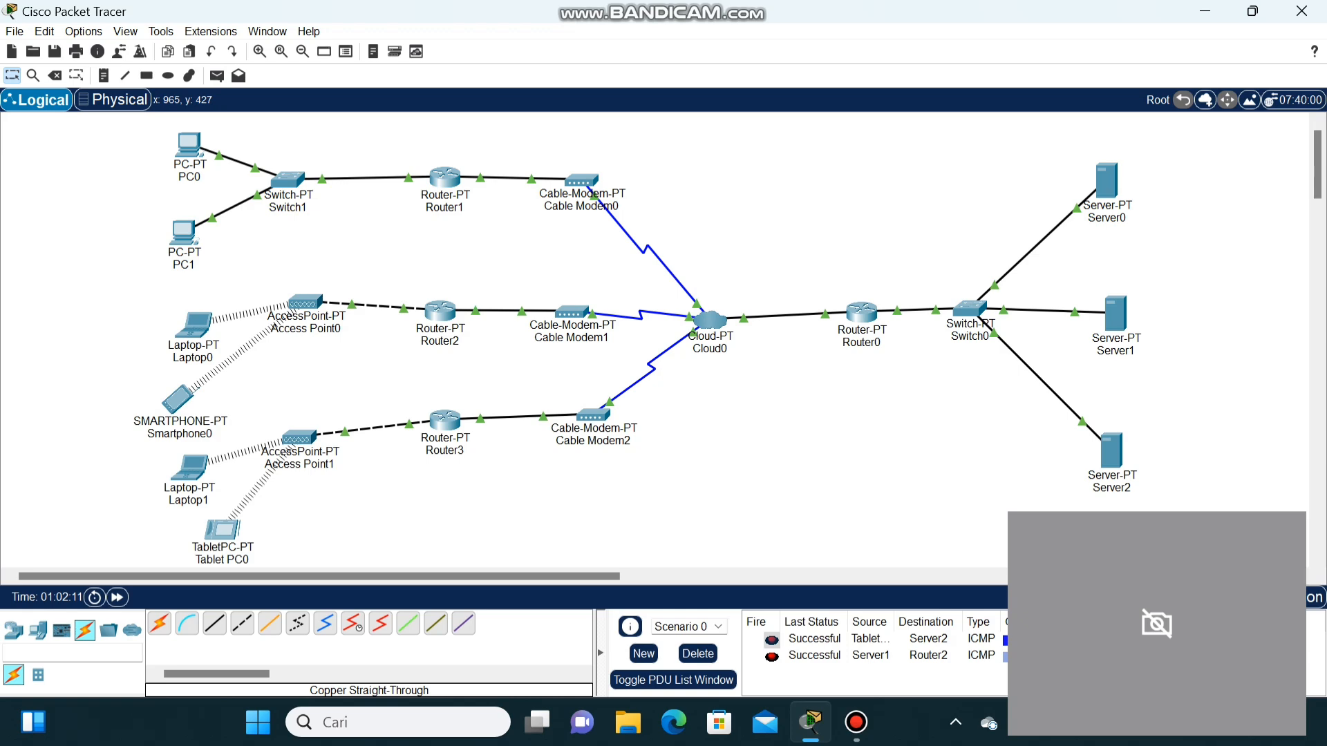
pyautogui.moveTo(857, 722)
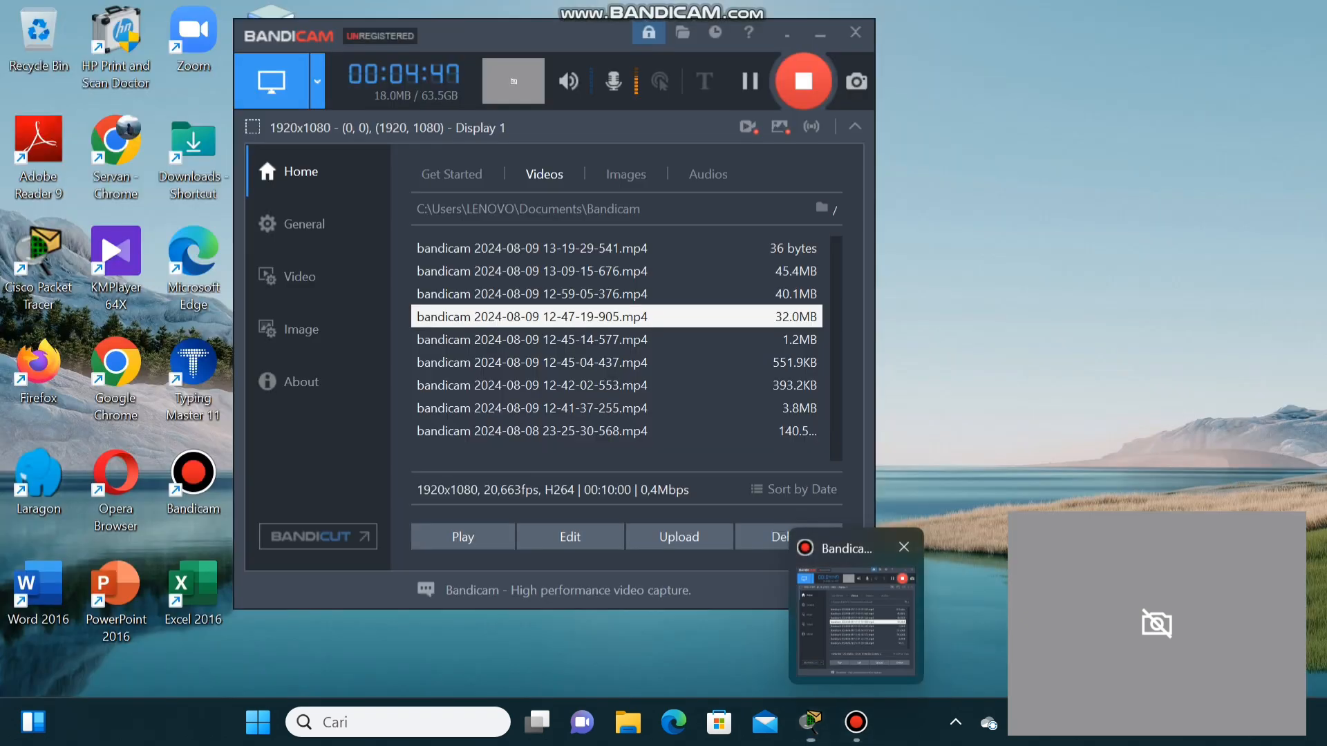
pyautogui.click(856, 615)
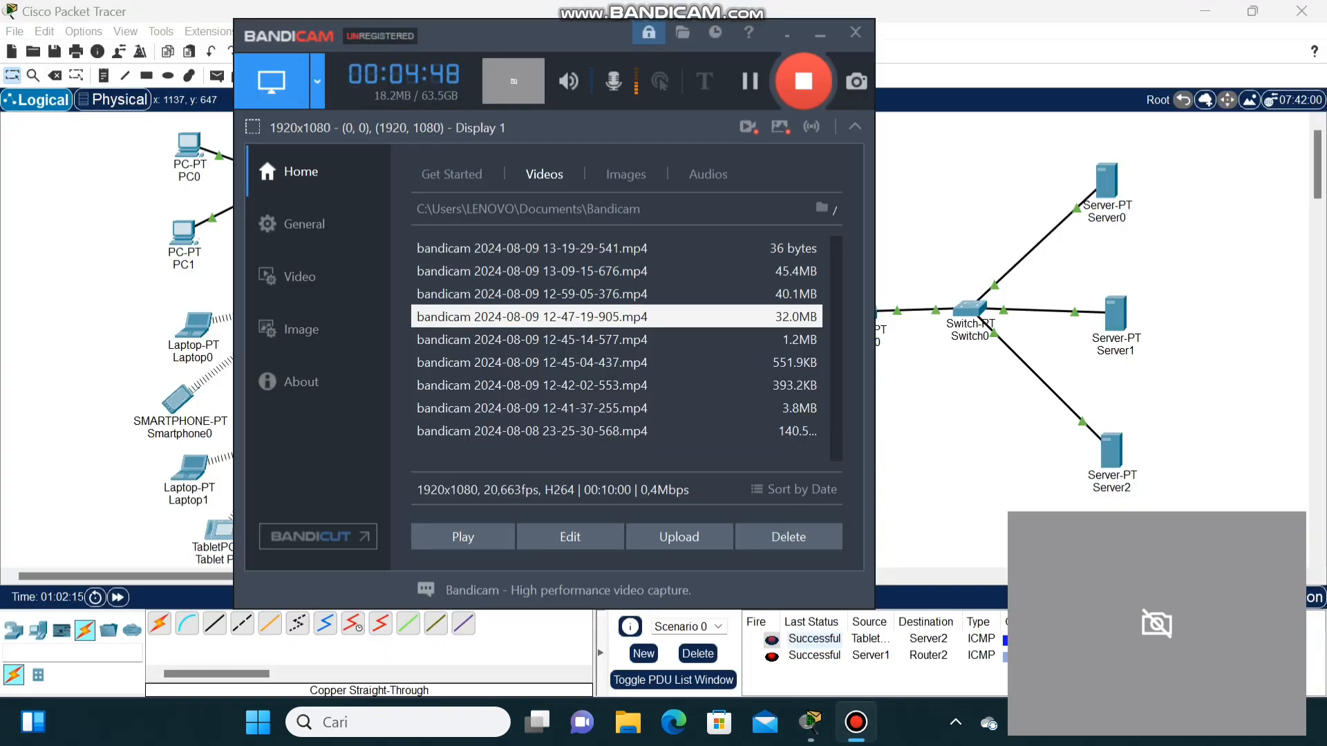